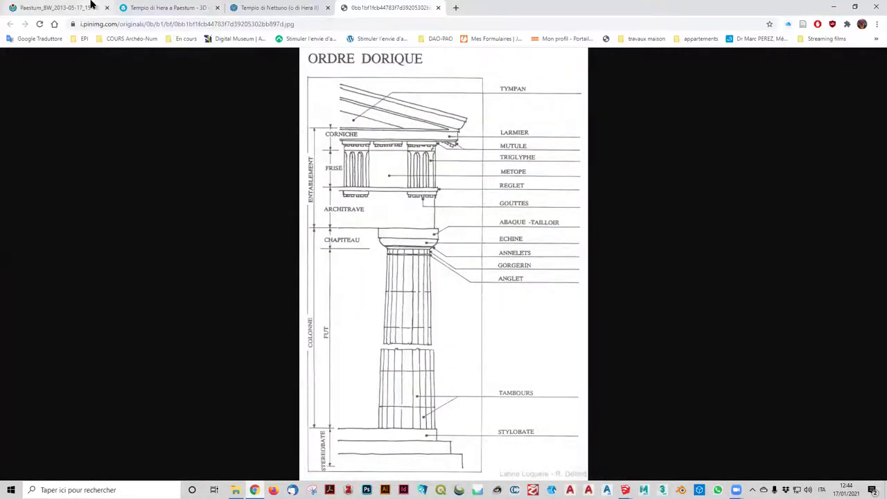
# - Bring up the Paestum temple photo at full size and scroll through its columns
pyautogui.click(90, 5)
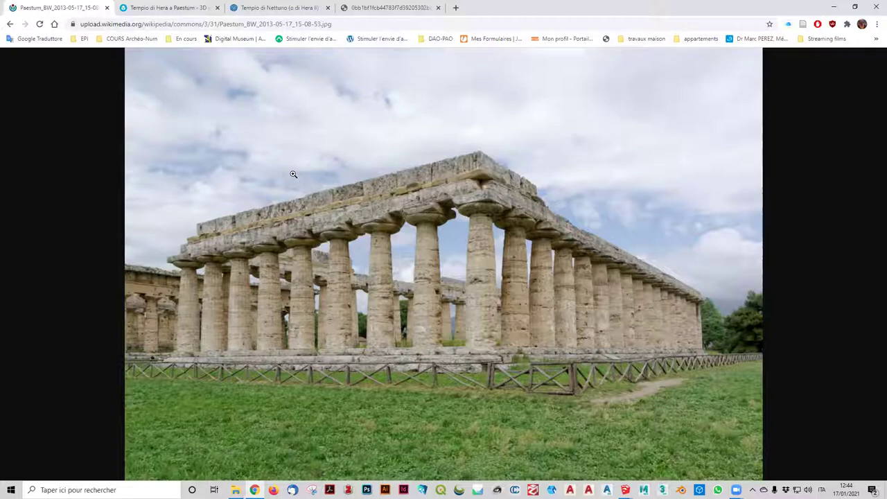
pyautogui.click(370, 232)
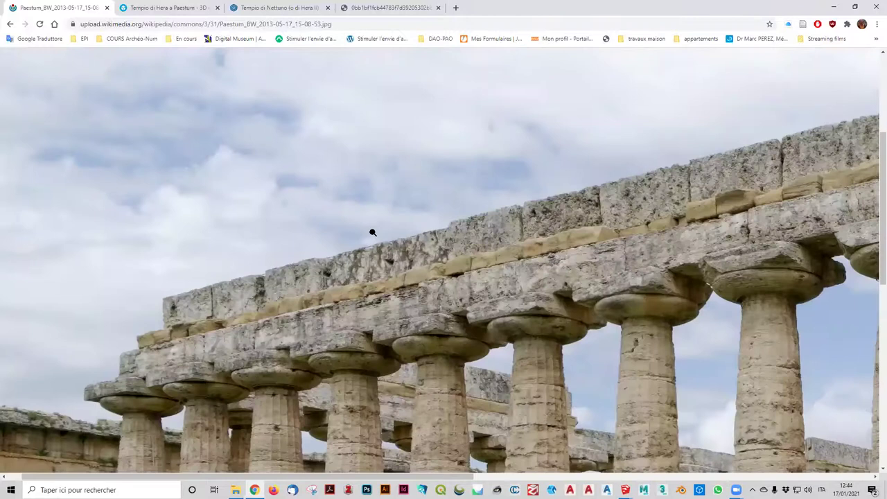
pyautogui.scroll(-1, 373, 232)
pyautogui.scroll(-1, 372, 232)
pyautogui.scroll(-2, 372, 232)
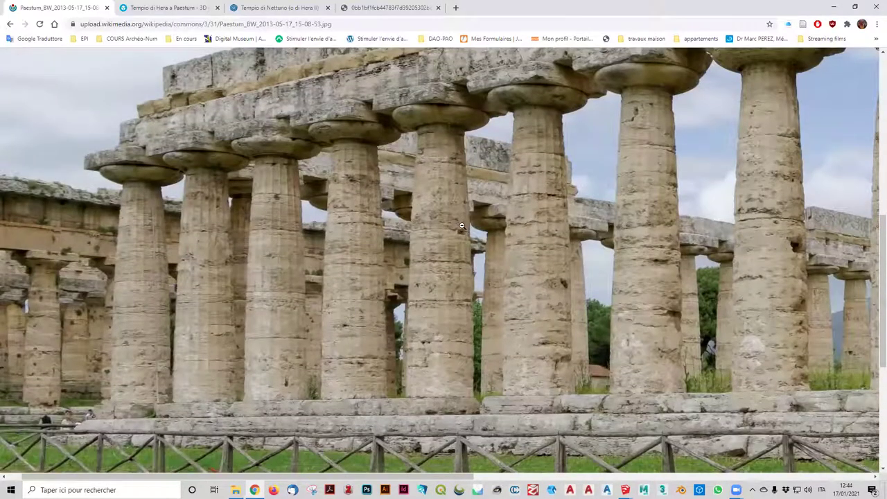
pyautogui.scroll(1, 485, 208)
pyautogui.scroll(1, 415, 159)
pyautogui.scroll(1, 589, 129)
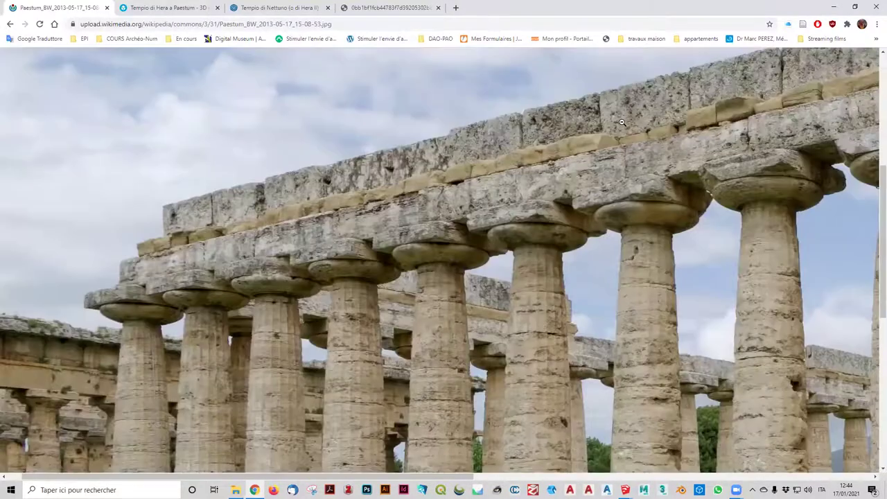
pyautogui.scroll(-2, 616, 125)
pyautogui.scroll(-1, 604, 129)
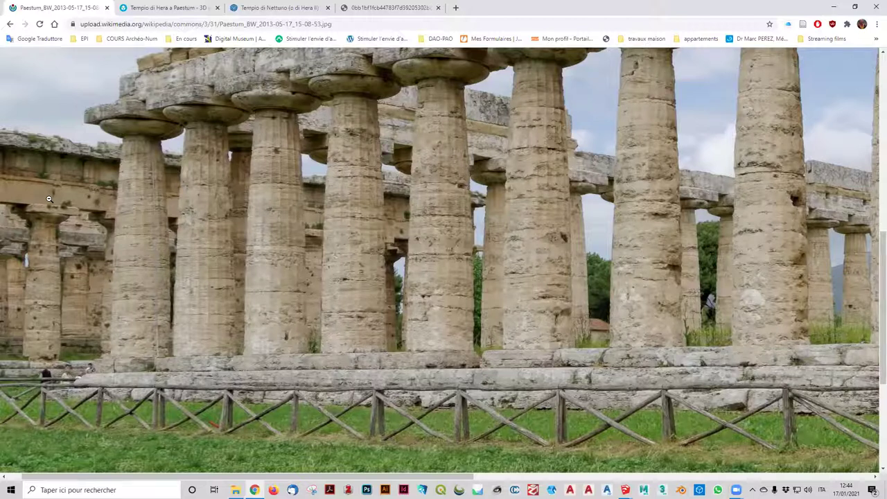
# - Fit the photo back to the window so the whole temple shows
pyautogui.scroll(1, 63, 249)
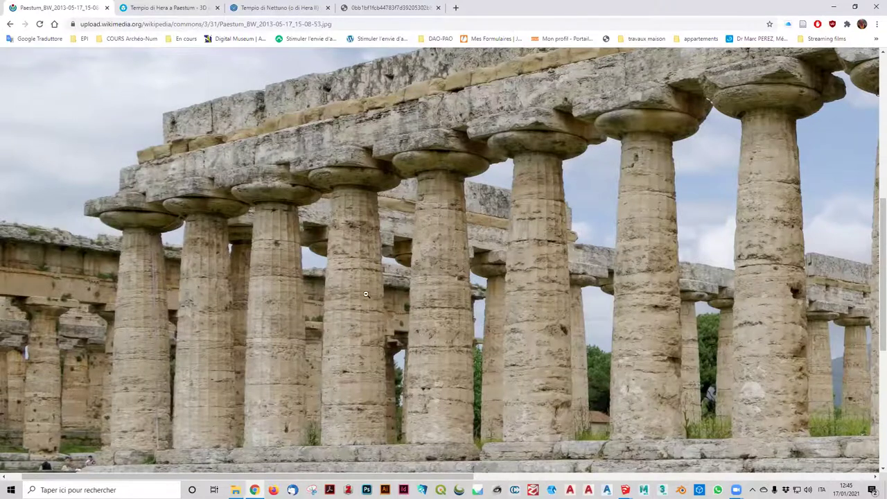
pyautogui.scroll(-3, 473, 249)
pyautogui.click(472, 249)
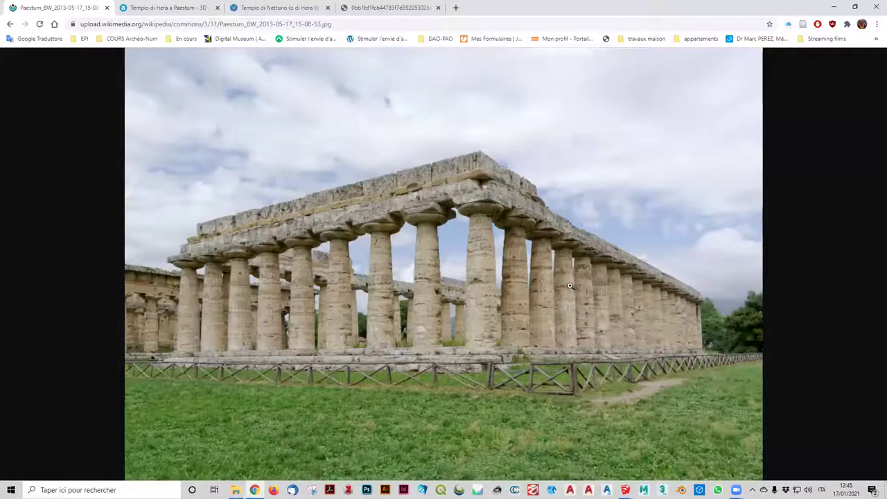
# - Zoom the photo to 100% and scroll up to the column capitals and entablature corner
pyautogui.click(531, 282)
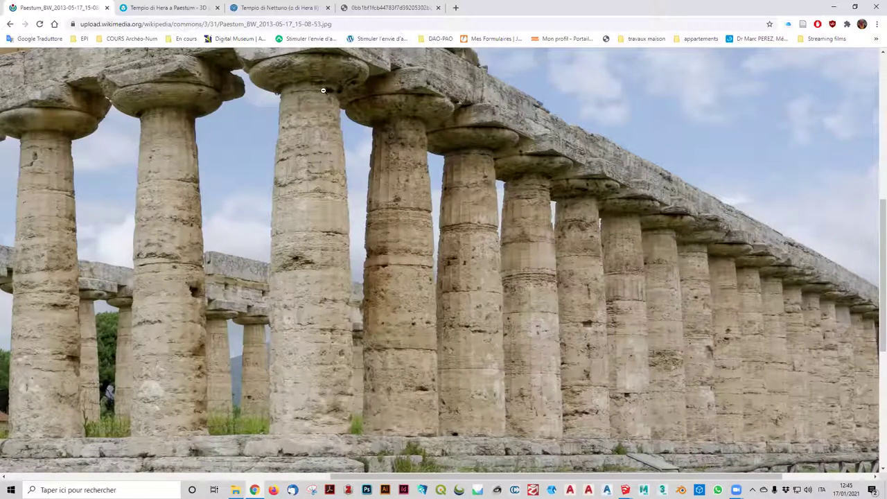
pyautogui.scroll(1, 301, 103)
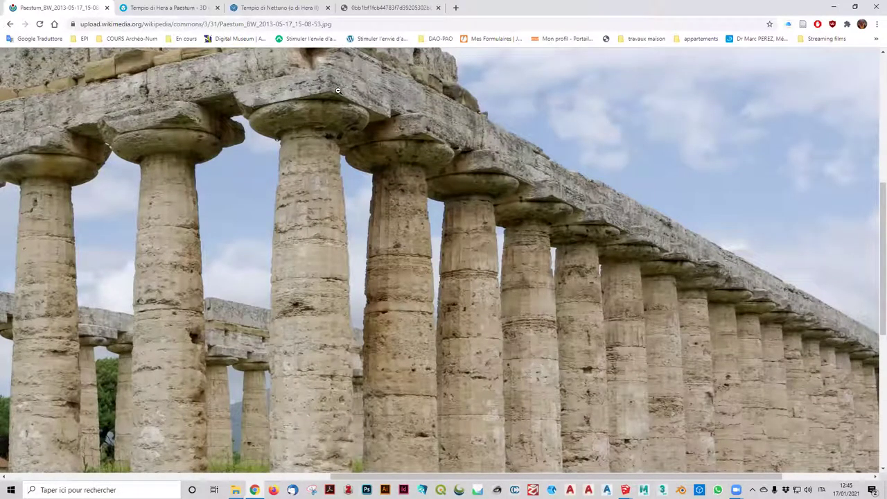
pyautogui.scroll(3, 291, 98)
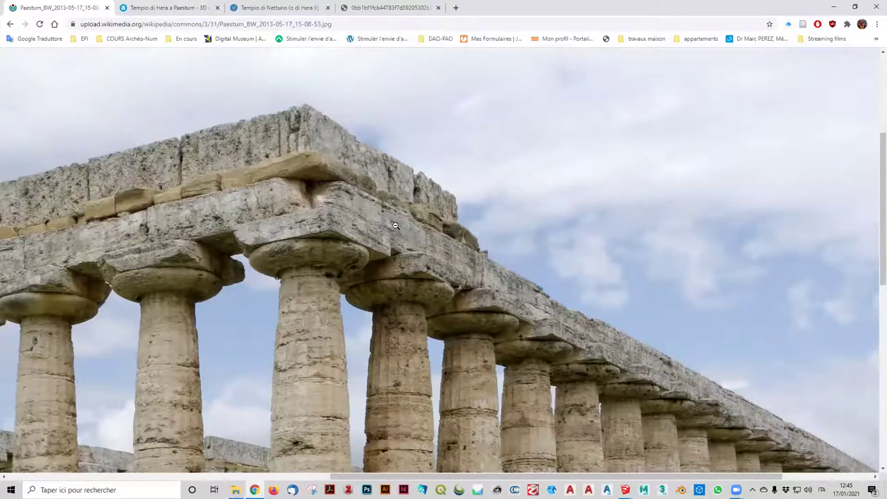
# - Scroll the full-size photo once more, then fit the complete Doric colonnade back into view
pyautogui.scroll(-4, 342, 239)
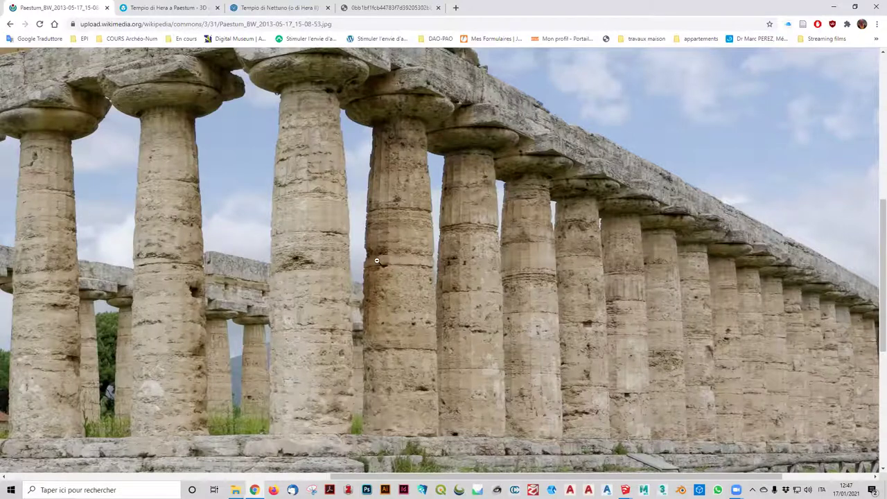
pyautogui.scroll(3, 321, 336)
pyautogui.scroll(-3, 322, 335)
pyautogui.click(331, 323)
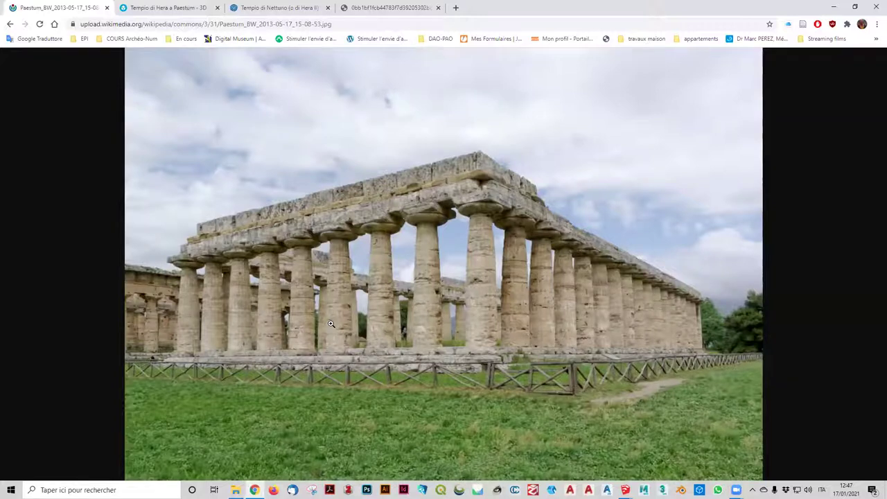
# - Orbit and zoom out on Sketchfab's Tempio di Hera model to see the whole temple
pyautogui.click(161, 5)
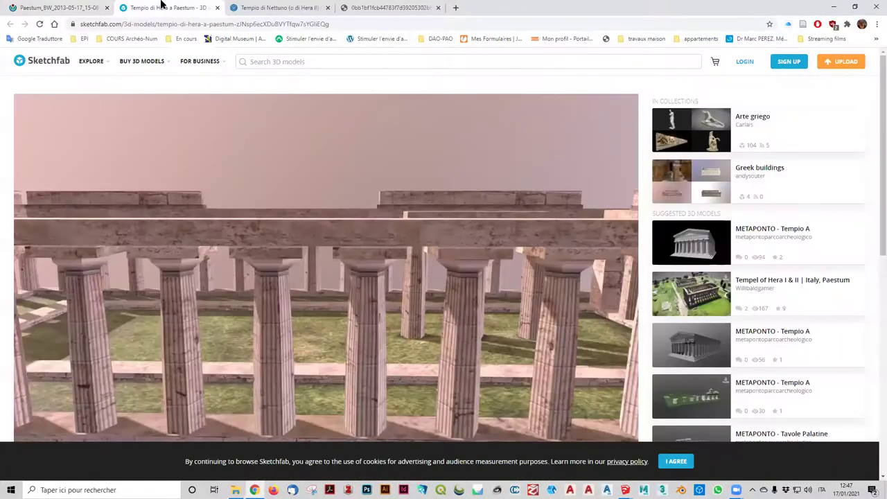
pyautogui.moveTo(465, 207)
pyautogui.mouseDown()
pyautogui.moveTo(470, 272)
pyautogui.moveTo(524, 294)
pyautogui.mouseUp()
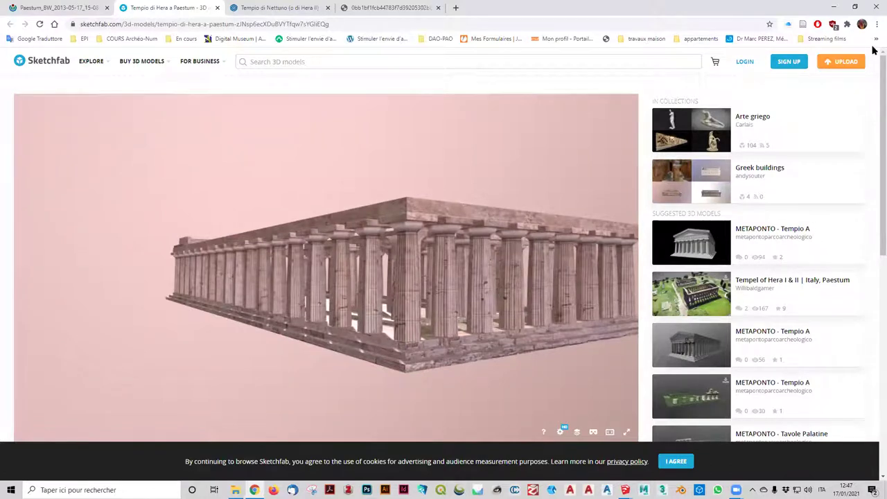
pyautogui.scroll(-1, 873, 168)
pyautogui.scroll(-3, 873, 168)
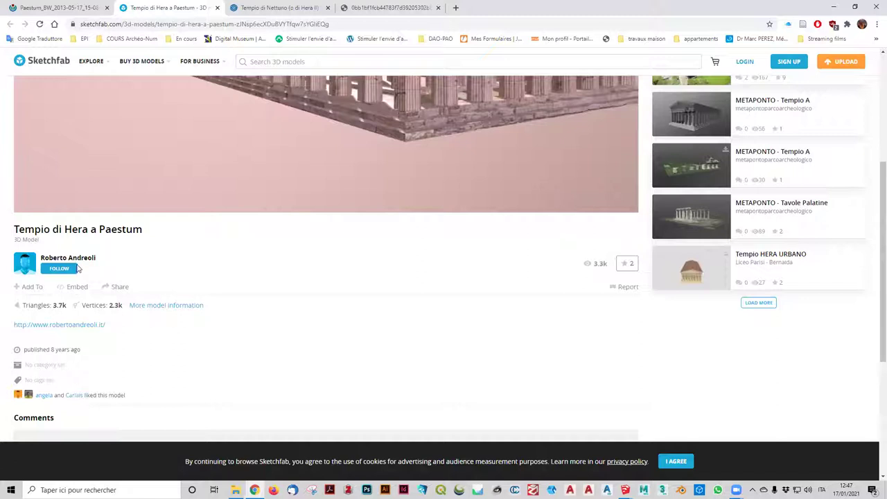
pyautogui.scroll(-2, 260, 273)
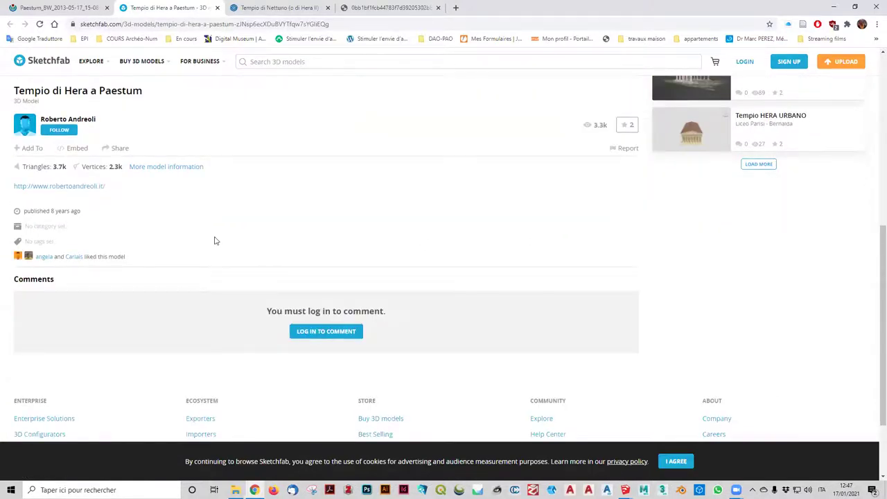
# - Check the model's technical information, look down into the cella, then go to Tempio di Nettuno
pyautogui.click(173, 169)
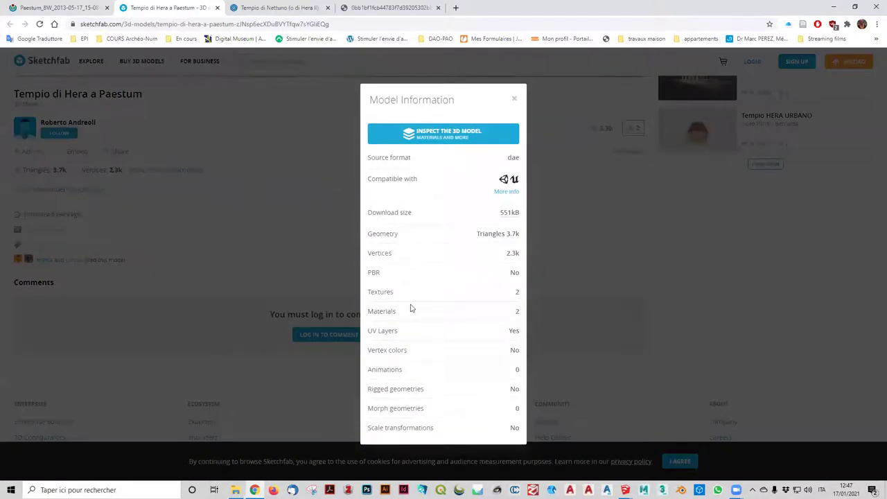
pyautogui.click(303, 194)
pyautogui.scroll(6, 305, 215)
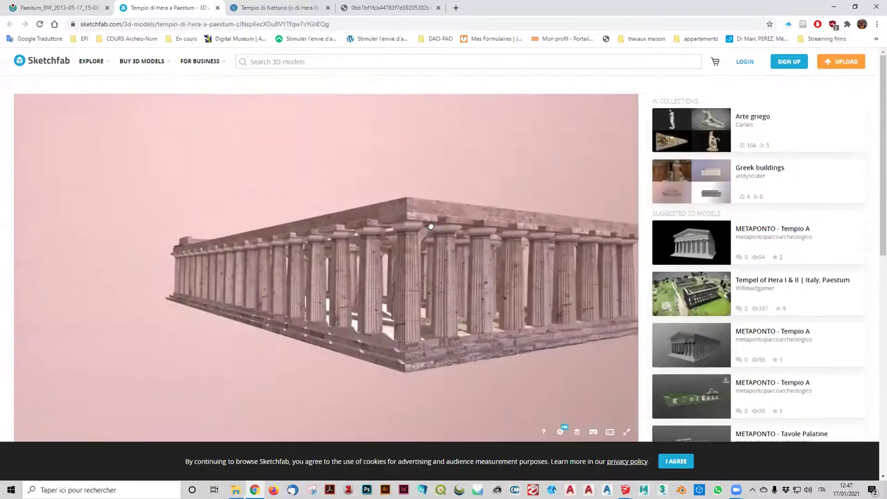
pyautogui.moveTo(347, 222)
pyautogui.mouseDown()
pyautogui.moveTo(400, 228)
pyautogui.moveTo(430, 270)
pyautogui.mouseUp()
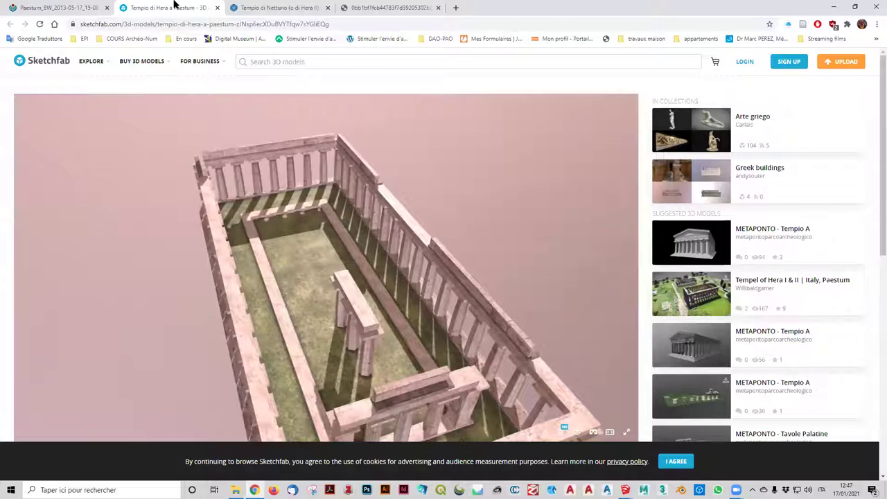
pyautogui.click(249, 5)
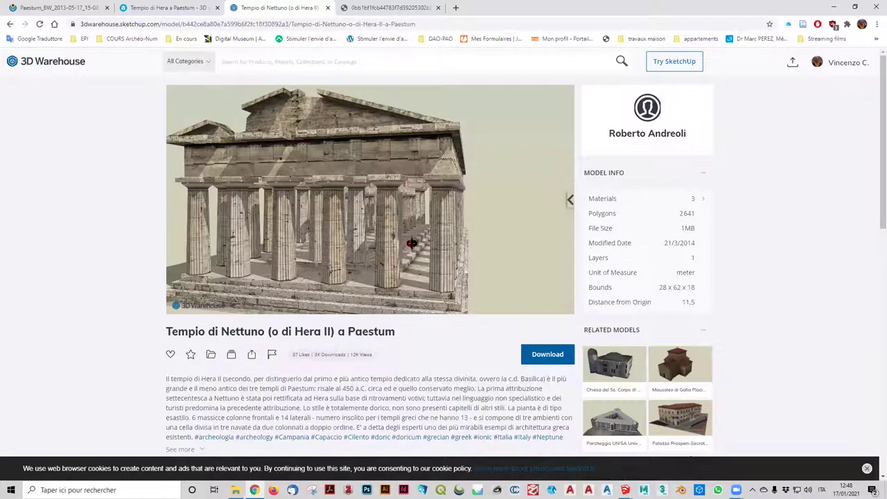
# - Orbit and zoom the Tempio di Nettuno model to study its long colonnade side and underside
pyautogui.moveTo(413, 240); pyautogui.dragTo(426, 234)
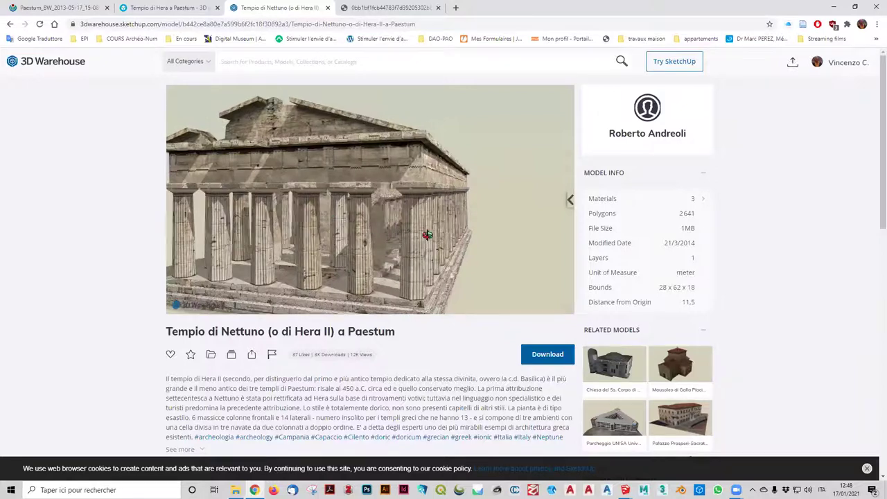
pyautogui.moveTo(440, 268)
pyautogui.mouseDown()
pyautogui.moveTo(374, 198)
pyautogui.moveTo(400, 127)
pyautogui.moveTo(440, 187)
pyautogui.mouseUp()
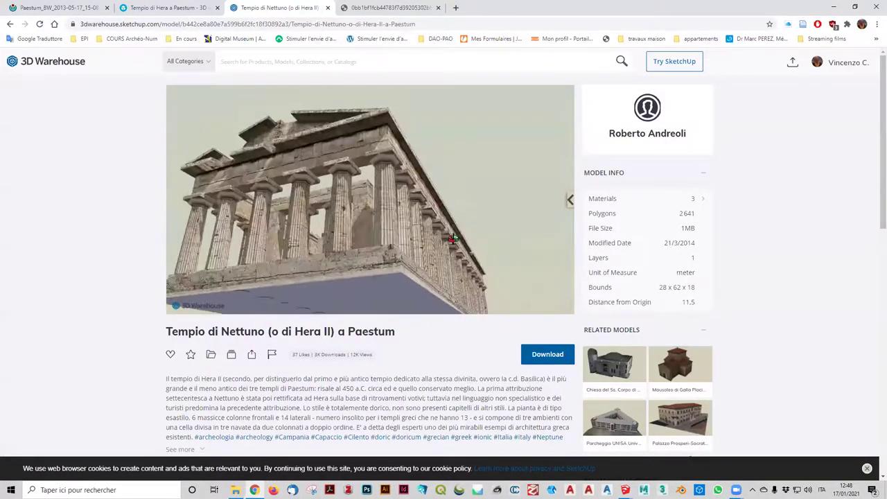
pyautogui.scroll(5, 439, 187)
pyautogui.scroll(3, 380, 265)
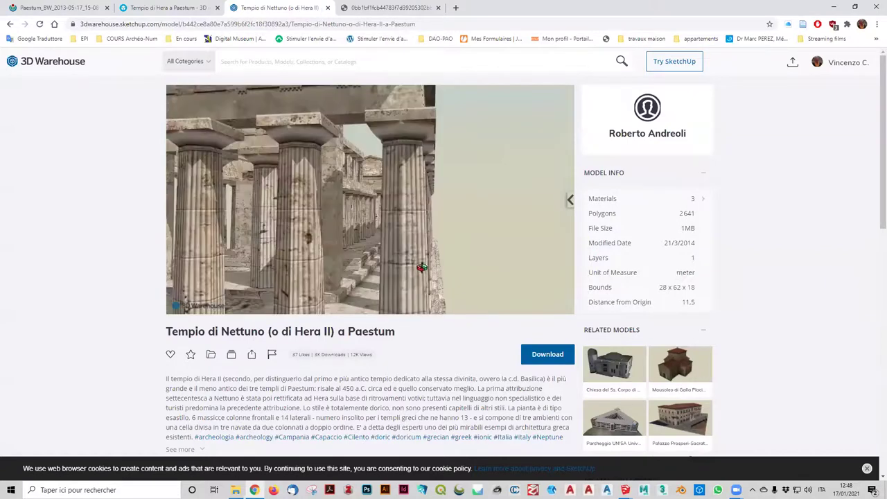
pyautogui.moveTo(380, 265); pyautogui.dragTo(416, 229)
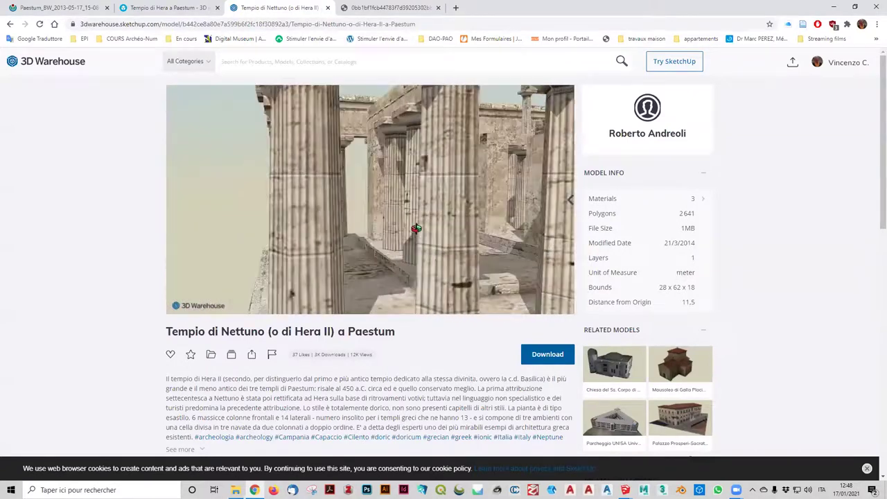
pyautogui.scroll(-5, 404, 235)
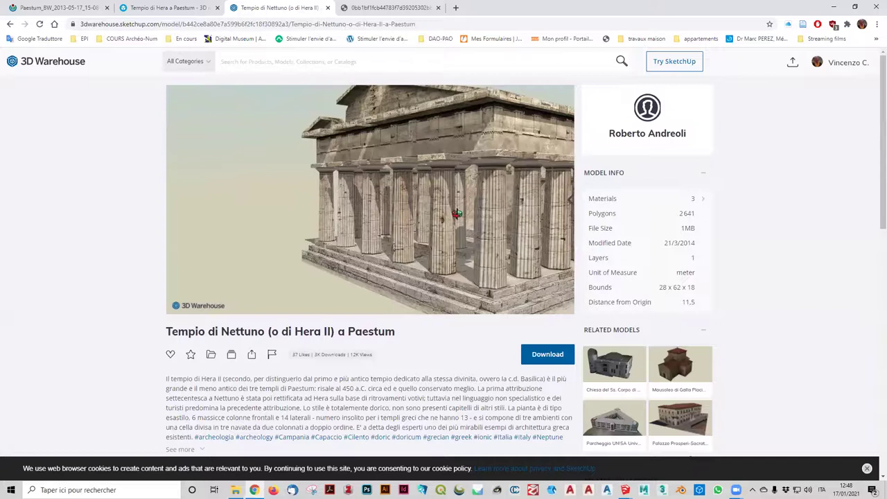
pyautogui.scroll(5, 457, 212)
pyautogui.scroll(-3, 456, 212)
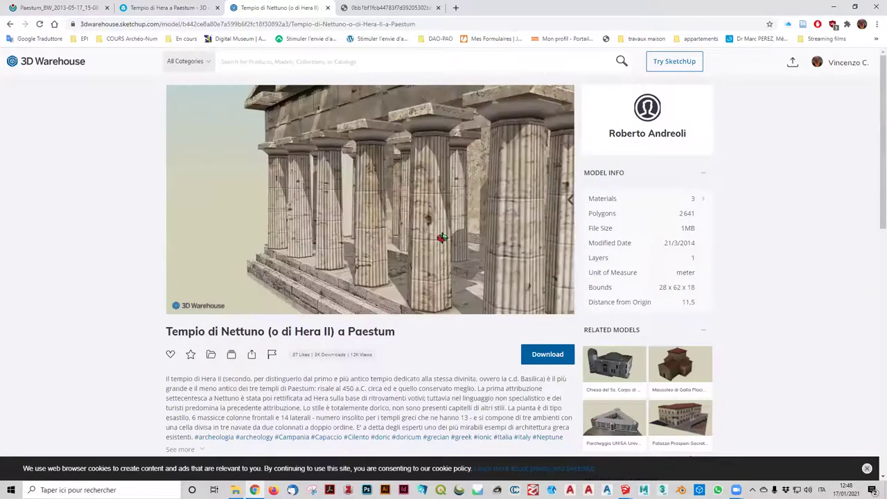
pyautogui.scroll(-2, 442, 238)
pyautogui.scroll(-2, 461, 239)
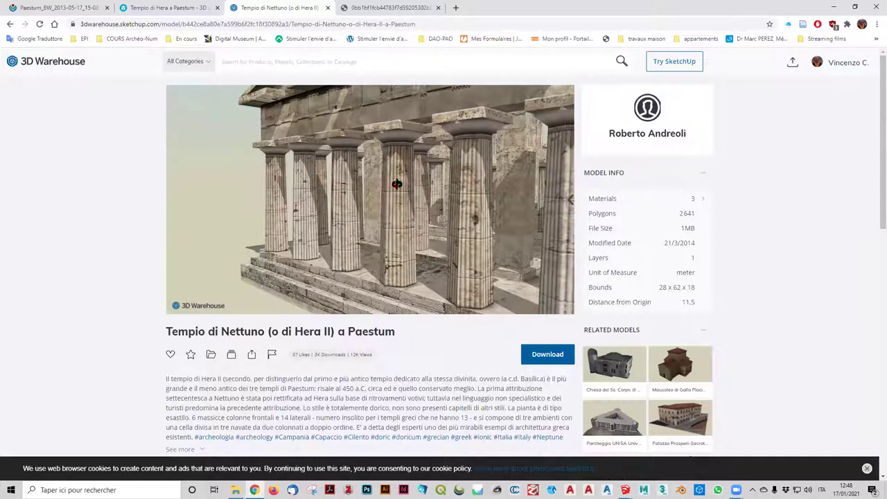
# - Orbit to oblique, overhead and low side views of the temple's colonnade
pyautogui.moveTo(367, 227)
pyautogui.mouseDown()
pyautogui.moveTo(523, 241)
pyautogui.moveTo(450, 232)
pyautogui.mouseUp()
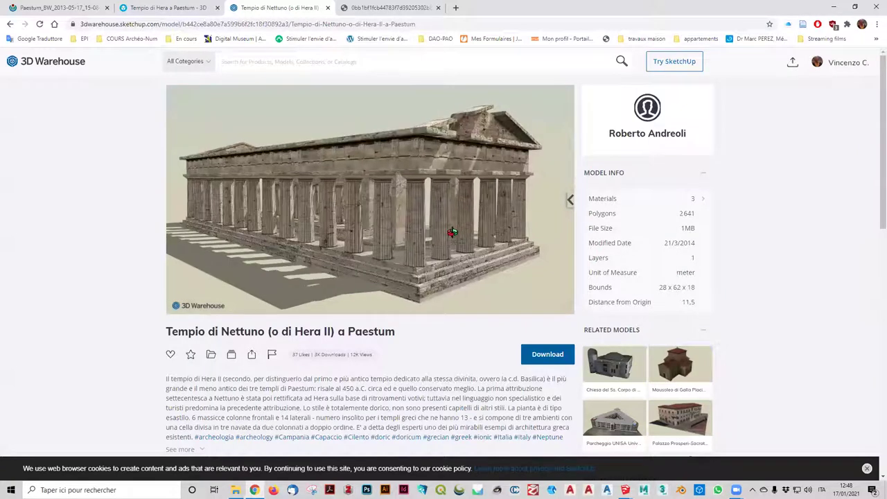
pyautogui.scroll(4, 430, 220)
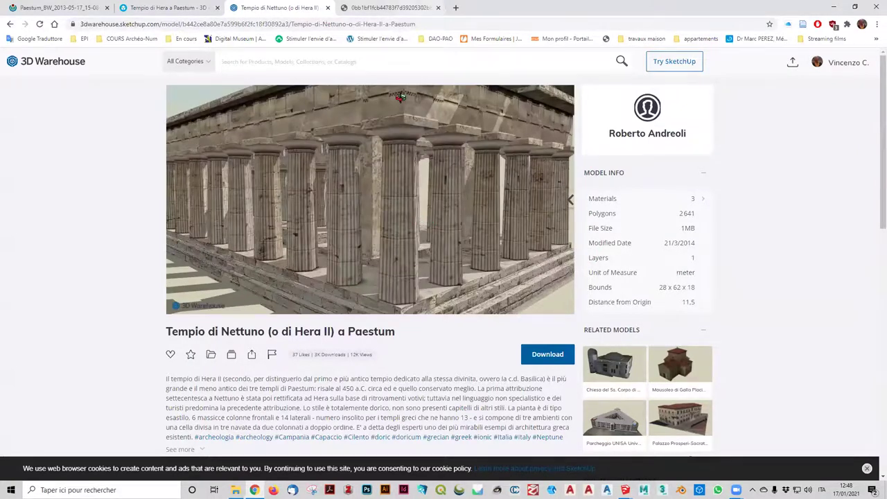
pyautogui.scroll(2, 399, 102)
pyautogui.scroll(2, 391, 195)
pyautogui.scroll(-2, 395, 198)
pyautogui.scroll(-2, 405, 201)
pyautogui.scroll(-2, 414, 204)
pyautogui.moveTo(416, 205)
pyautogui.mouseDown()
pyautogui.moveTo(510, 97)
pyautogui.moveTo(422, 190)
pyautogui.moveTo(468, 157)
pyautogui.mouseUp()
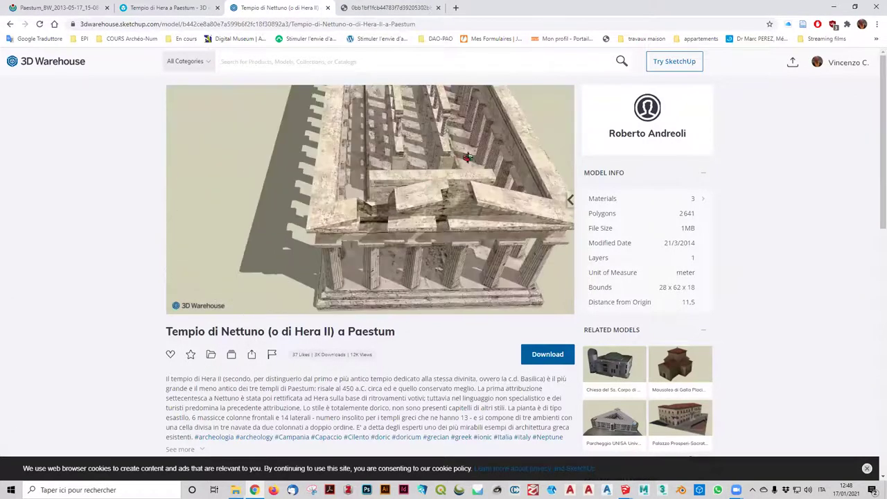
pyautogui.scroll(-2, 471, 155)
pyautogui.scroll(2, 415, 194)
pyautogui.scroll(2, 357, 195)
pyautogui.moveTo(475, 193); pyautogui.dragTo(443, 127)
pyautogui.moveTo(463, 238); pyautogui.dragTo(470, 204)
pyautogui.scroll(-2, 471, 204)
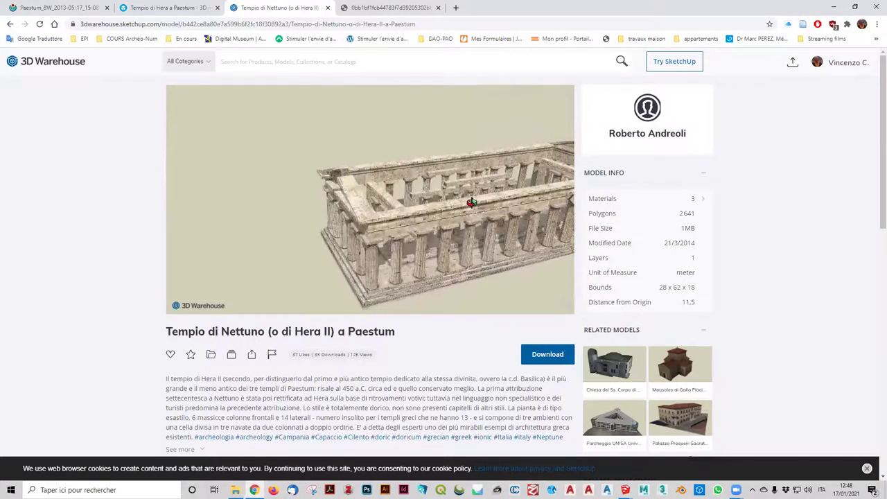
pyautogui.scroll(-1, 470, 204)
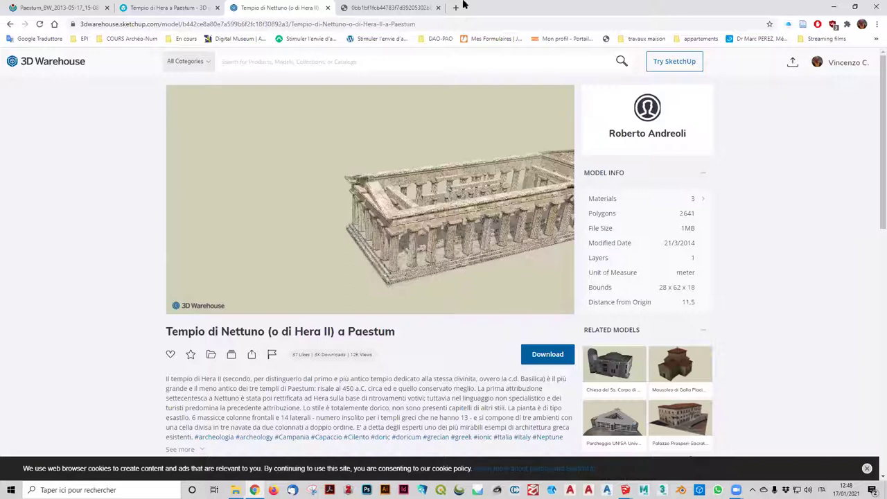
# - Show the labelled Ordre Dorique diagram from Pinterest, stylobate to tympan
pyautogui.click(402, 7)
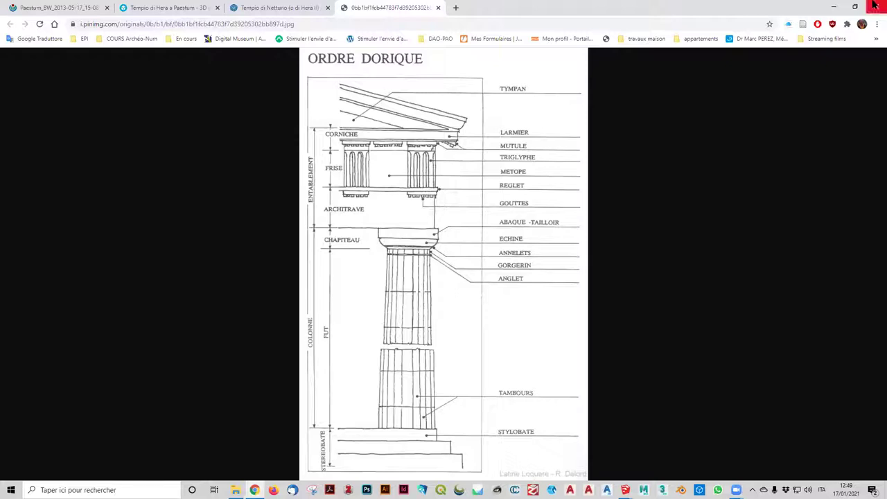
# - Minimize Chrome, open mise_echelle_Heraion_Posidonia from the desktop, and decline the read-only copy
pyautogui.click(835, 6)
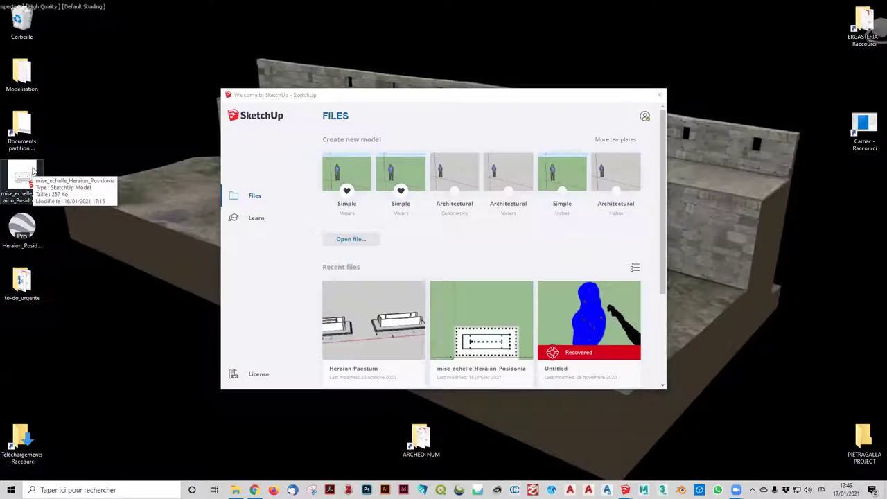
pyautogui.click(32, 171)
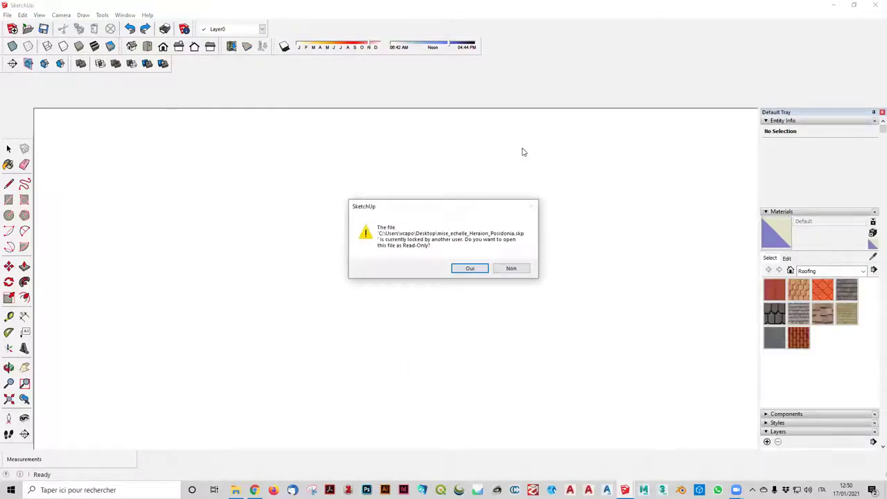
pyautogui.click(510, 268)
pyautogui.moveTo(625, 490)
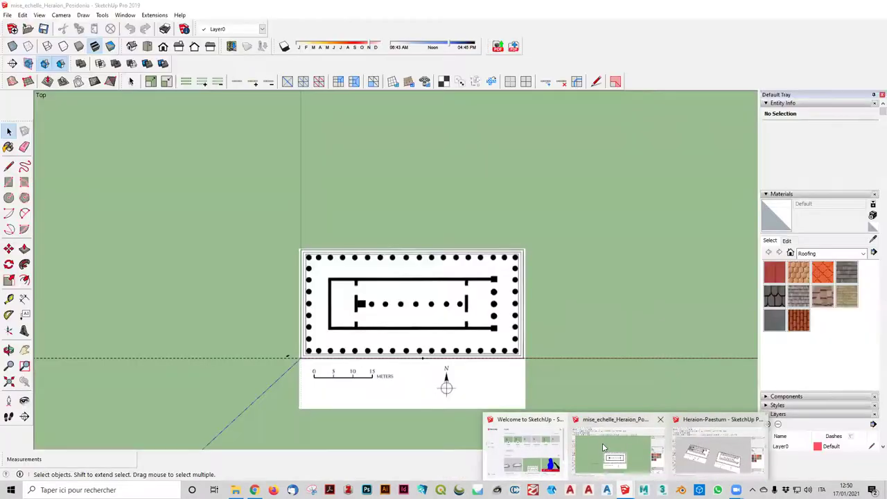
# - Switch to the open mise_echelle_Heraion_Posidonia window and tilt the view onto the Heraion plan image
pyautogui.click(602, 443)
pyautogui.scroll(-3, 546, 341)
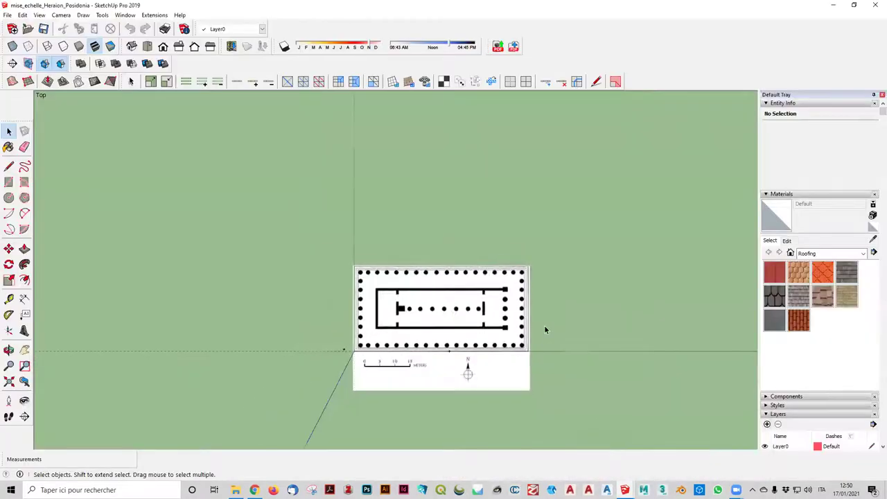
pyautogui.moveTo(538, 342)
pyautogui.mouseDown(button='middle')
pyautogui.moveTo(535, 201)
pyautogui.moveTo(481, 335)
pyautogui.mouseUp(button='middle')
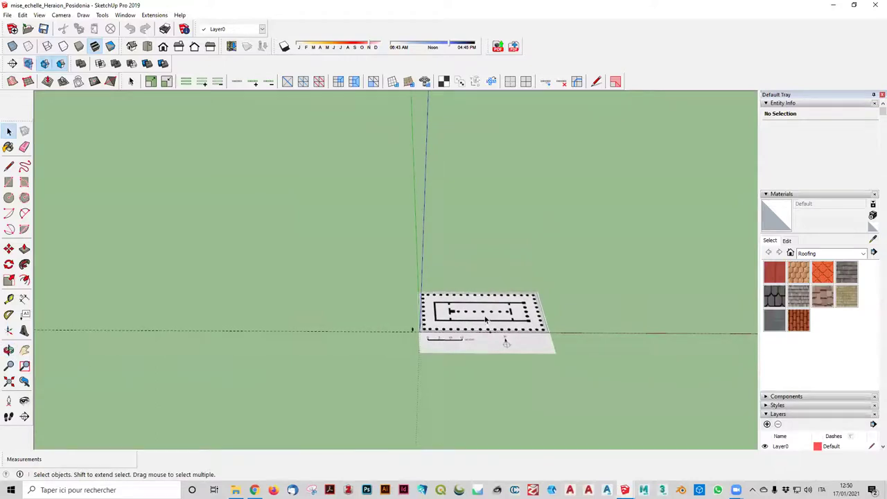
pyautogui.scroll(2, 481, 336)
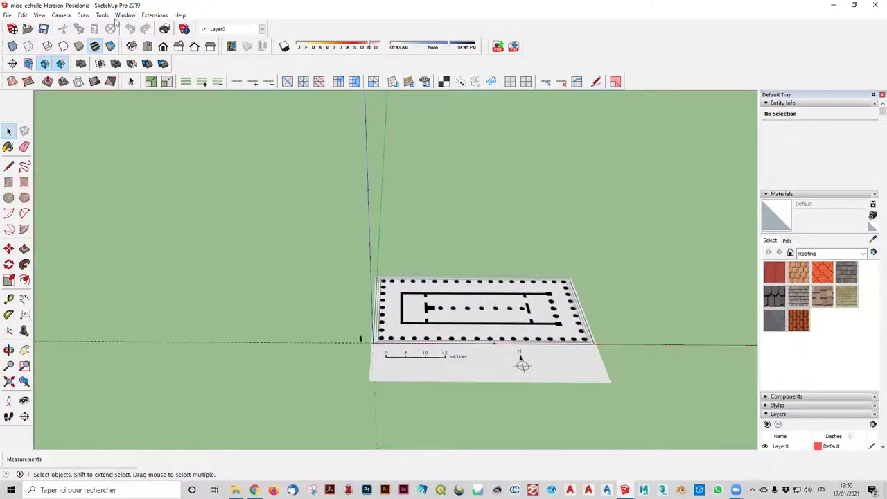
pyautogui.click(124, 14)
# - Open Model Info from the Window menu and close it again
pyautogui.click(141, 62)
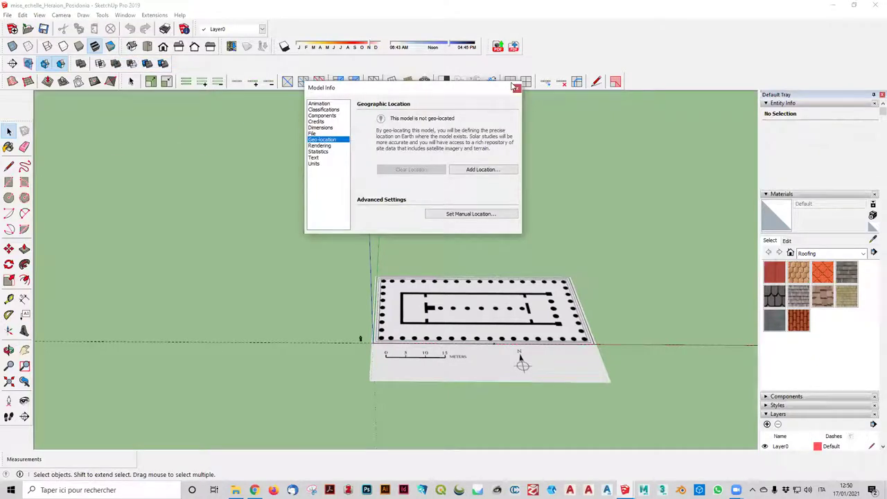
pyautogui.click(517, 89)
pyautogui.scroll(-1, 398, 217)
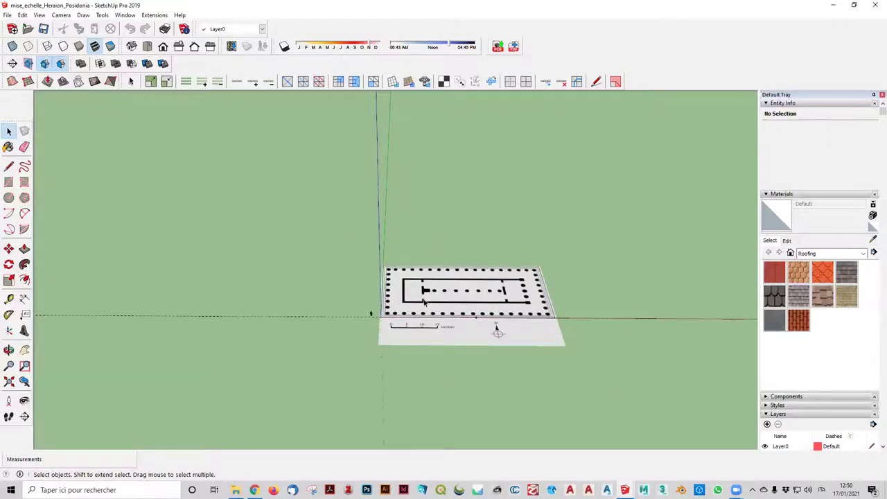
pyautogui.scroll(3, 443, 327)
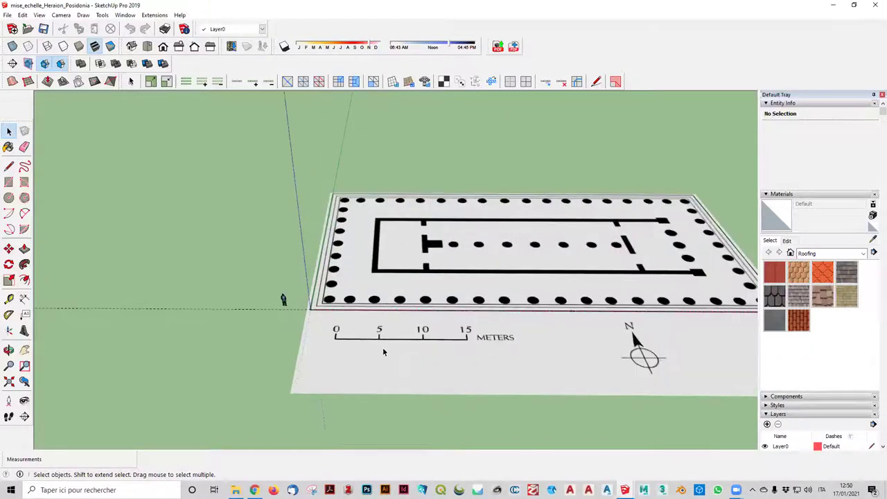
# - Select the line over the scale bar and read its 15,00 m length
pyautogui.moveTo(275, 326); pyautogui.dragTo(476, 347)
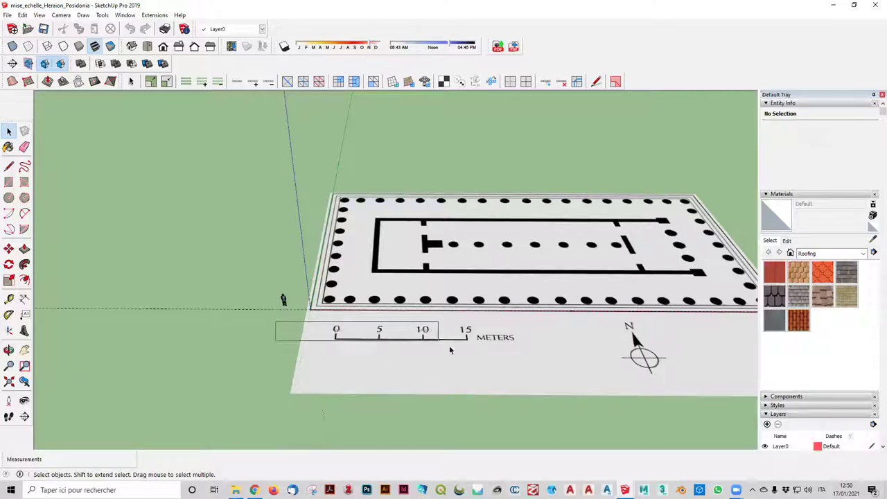
pyautogui.click(460, 339)
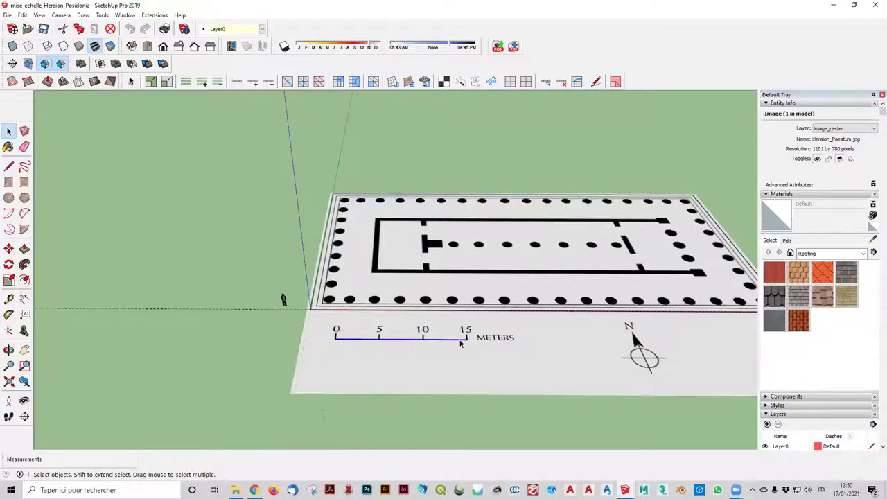
pyautogui.click(323, 353)
pyautogui.click(114, 381)
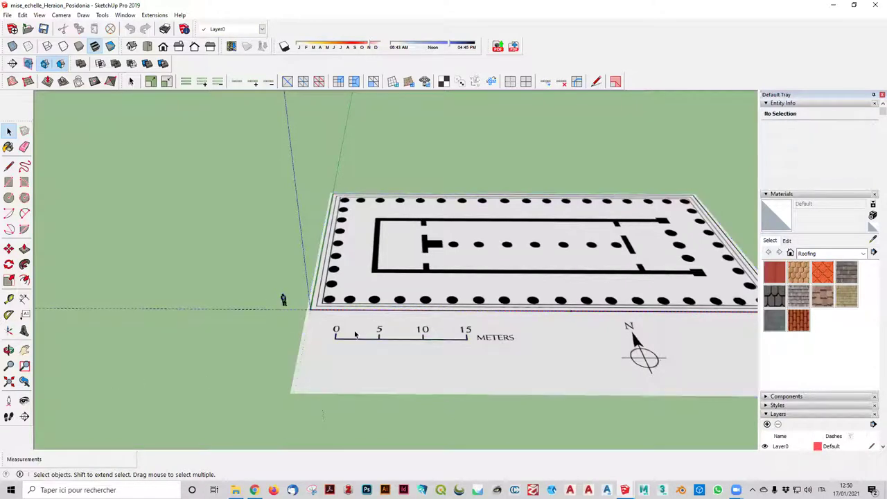
pyautogui.scroll(-2, 463, 302)
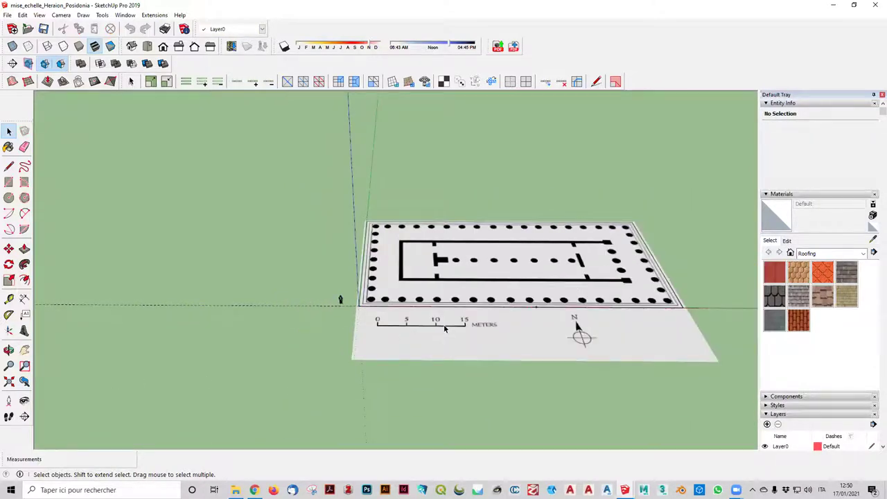
pyautogui.click(447, 324)
pyautogui.scroll(4, 482, 324)
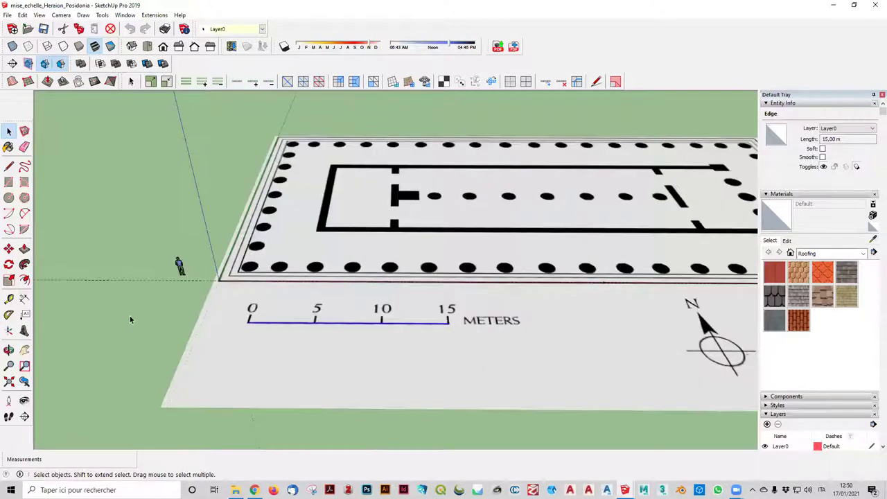
# - Select the edges around the 0–15 metre scale bar and the horizontal guide line
pyautogui.moveTo(235, 310)
pyautogui.mouseDown()
pyautogui.moveTo(433, 340)
pyautogui.moveTo(468, 330)
pyautogui.mouseUp()
pyautogui.scroll(3, 455, 334)
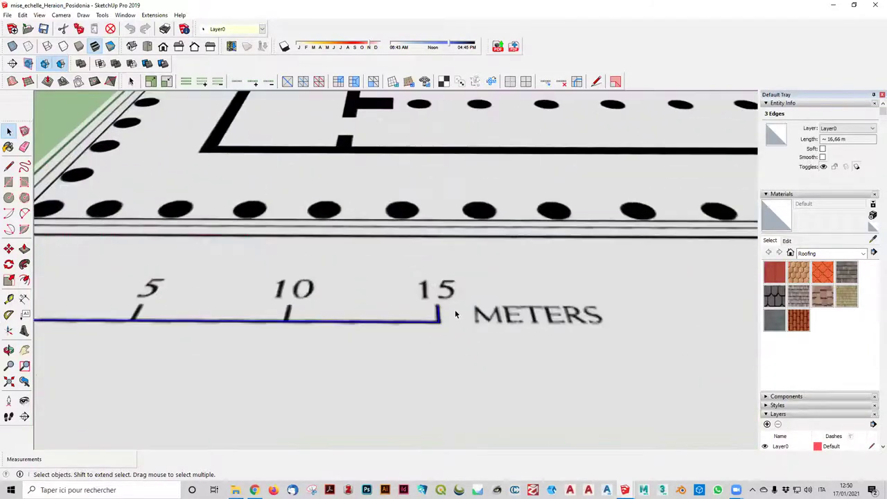
pyautogui.scroll(-3, 456, 314)
pyautogui.scroll(-2, 469, 313)
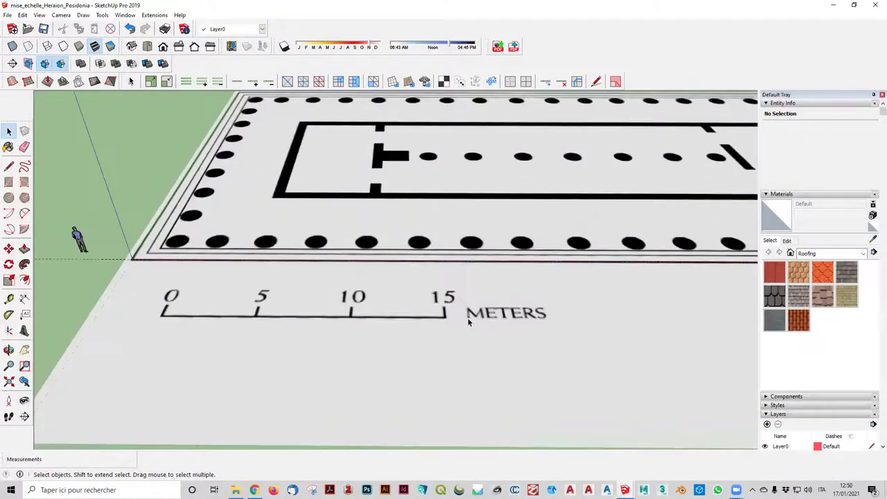
pyautogui.scroll(-2, 477, 311)
pyautogui.scroll(-2, 548, 307)
pyautogui.scroll(-1, 561, 289)
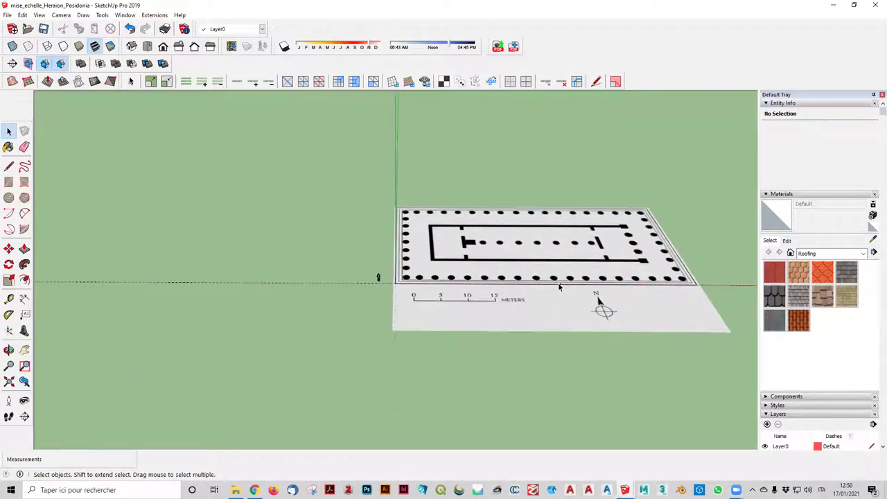
pyautogui.click(542, 285)
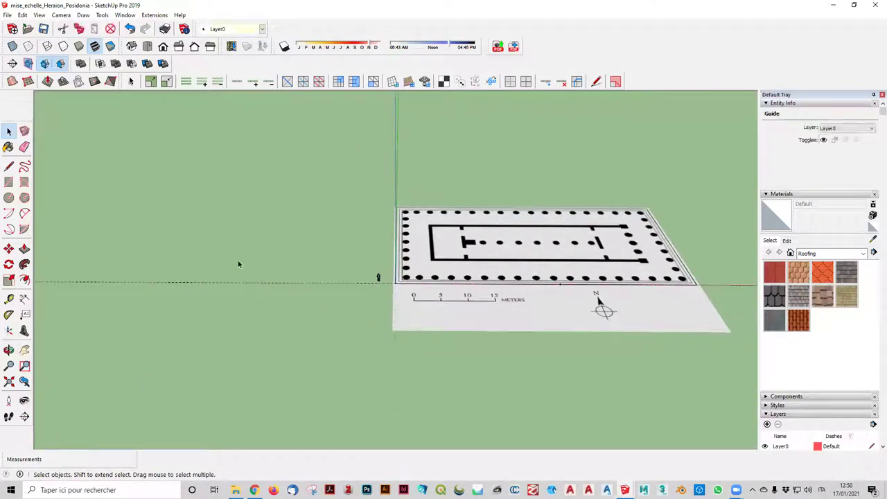
# - Delete all guide lines with Edit > Delete Guides and orbit to a flatter view of the plan
pyautogui.click(37, 15)
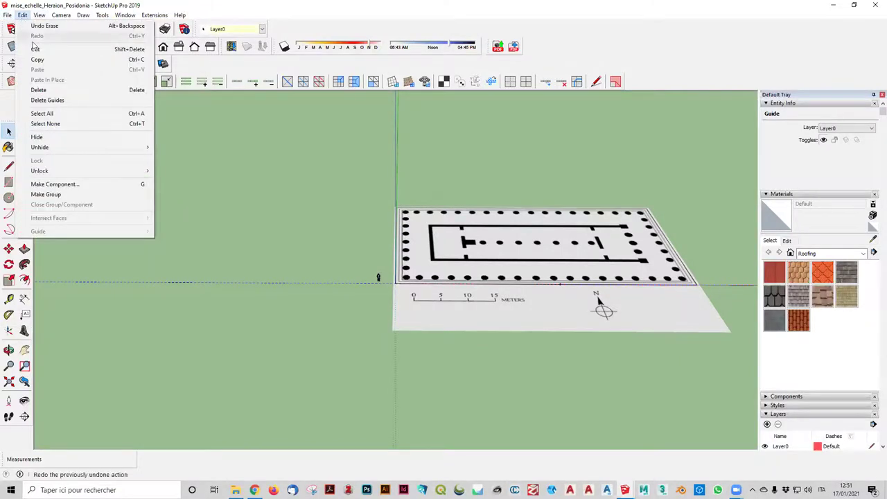
pyautogui.click(45, 104)
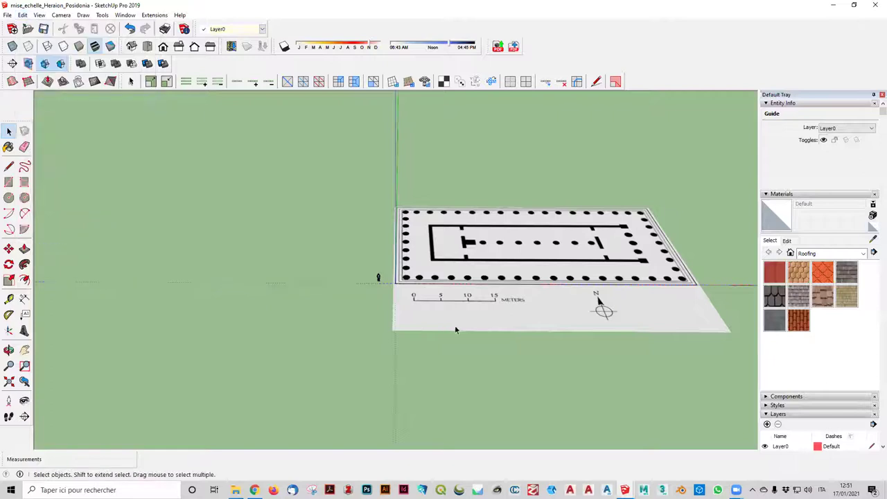
pyautogui.scroll(5, 455, 291)
pyautogui.middleClick(467, 262)
pyautogui.moveTo(467, 262); pyautogui.dragTo(481, 307, button='middle')
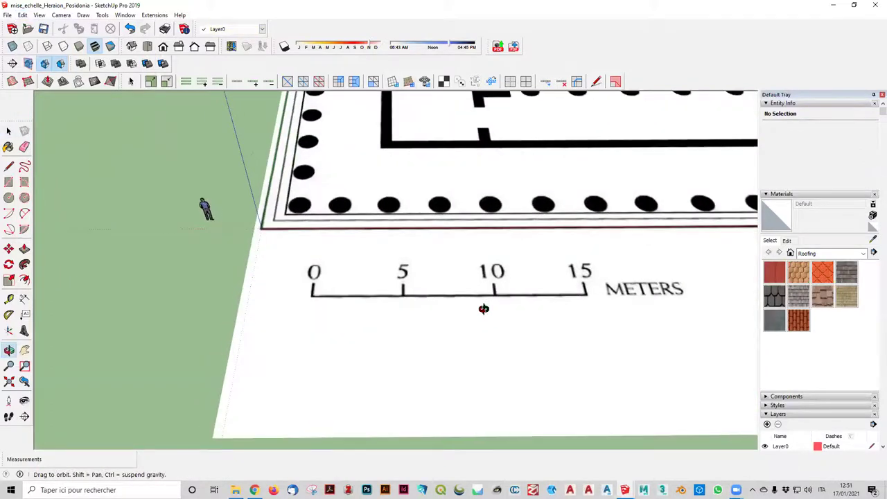
pyautogui.scroll(-2, 204, 222)
pyautogui.scroll(-3, 203, 224)
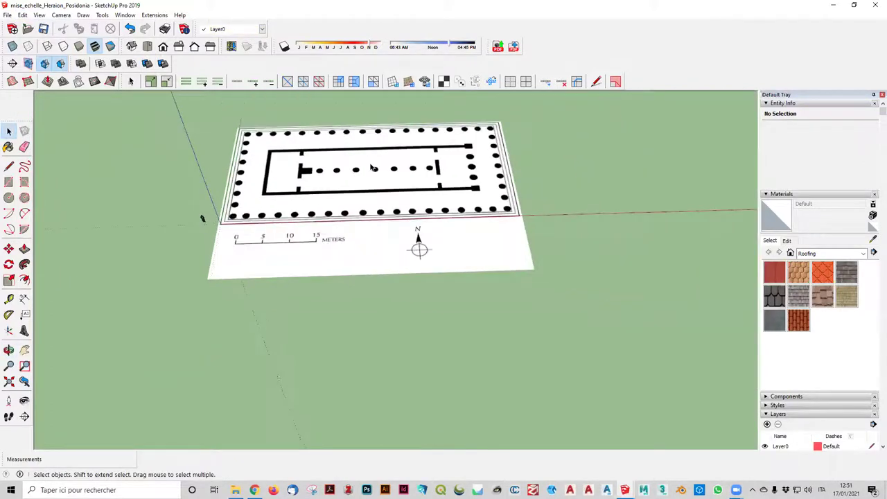
pyautogui.scroll(2, 353, 165)
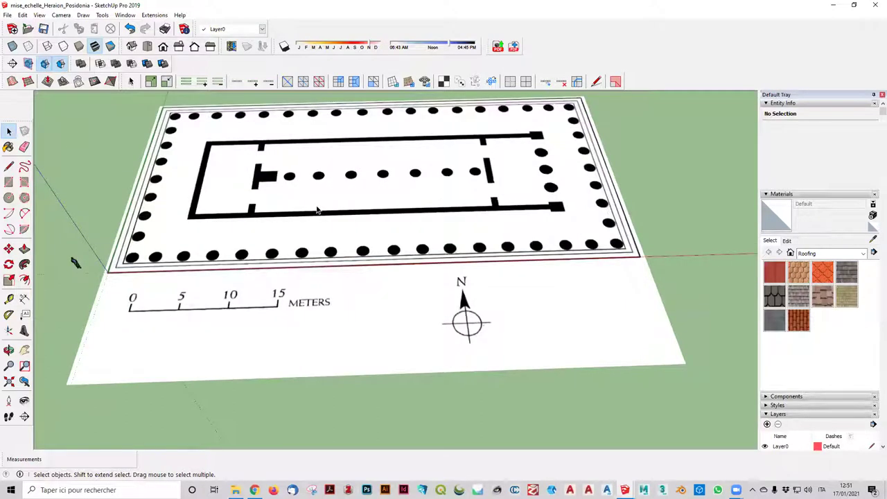
# - Switch to the Top view over the Heraion plan and pick the Rectangle tool
pyautogui.click(147, 47)
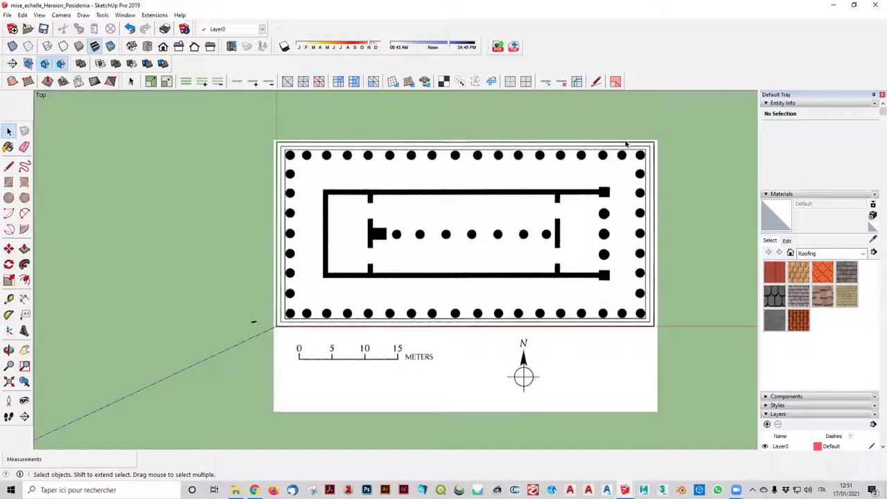
pyautogui.click(8, 183)
pyautogui.scroll(1, 333, 168)
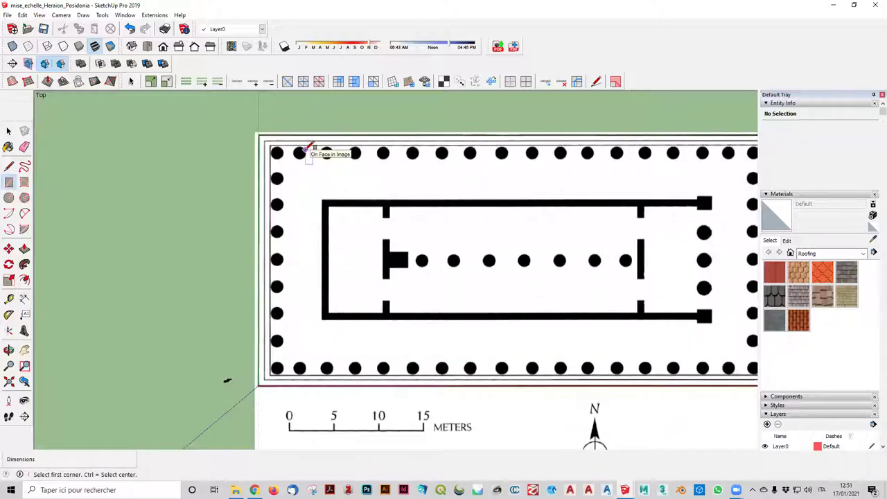
# - Add a new layer named 'modelisation' and set it as the current layer
pyautogui.click(8, 131)
pyautogui.scroll(-3, 812, 369)
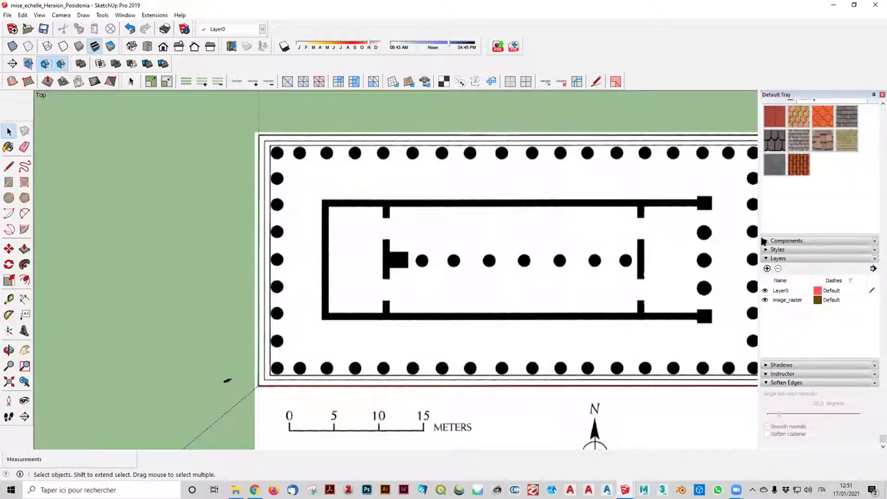
pyautogui.click(767, 269)
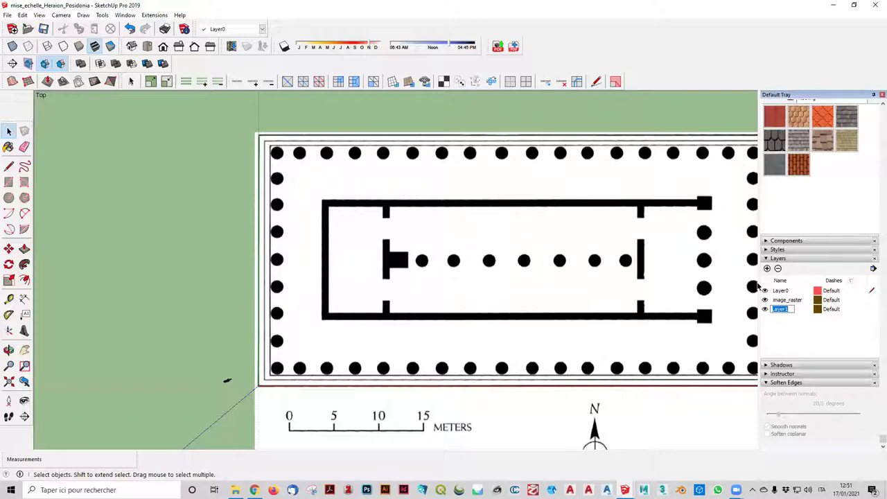
pyautogui.write('modelisation')
pyautogui.press('Return')
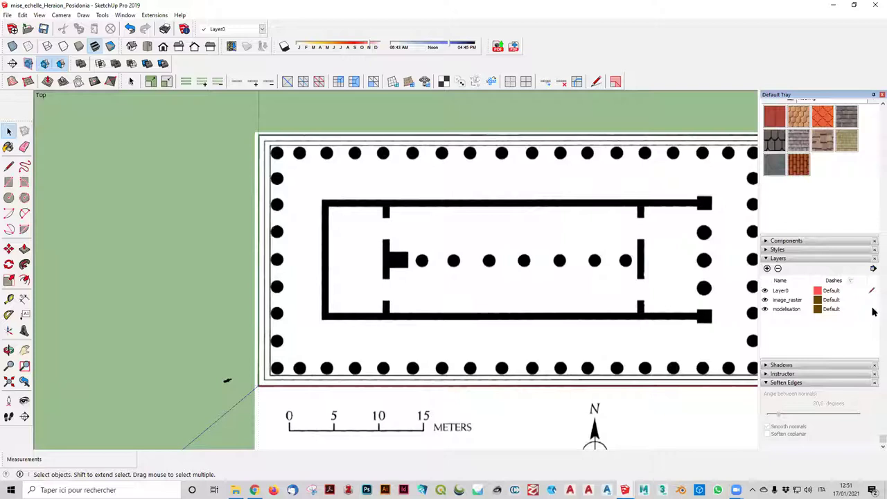
pyautogui.click(872, 310)
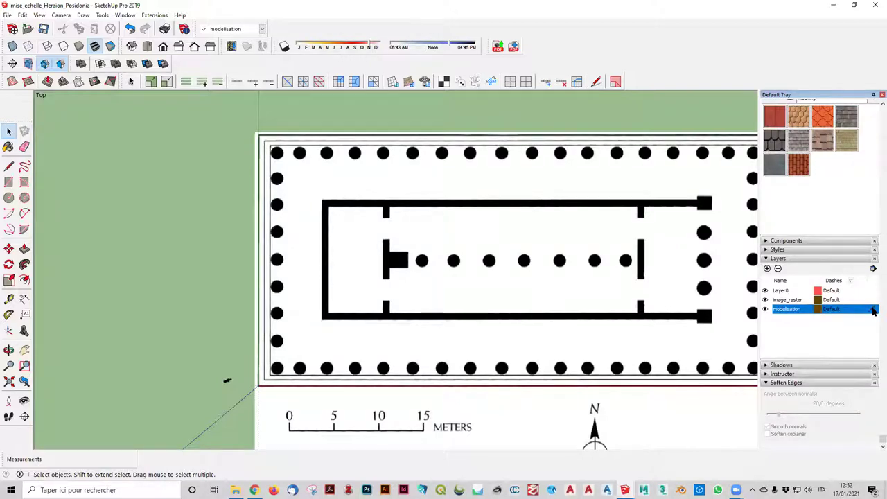
# - Draw a first rectangle from the plan's top-left corner to its bottom-right corner
pyautogui.scroll(-2, 673, 291)
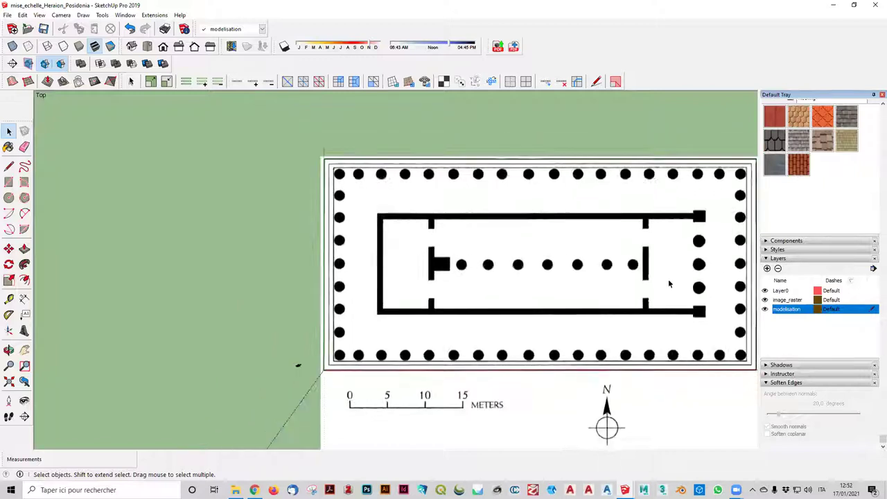
pyautogui.scroll(-2, 668, 279)
pyautogui.scroll(1, 686, 270)
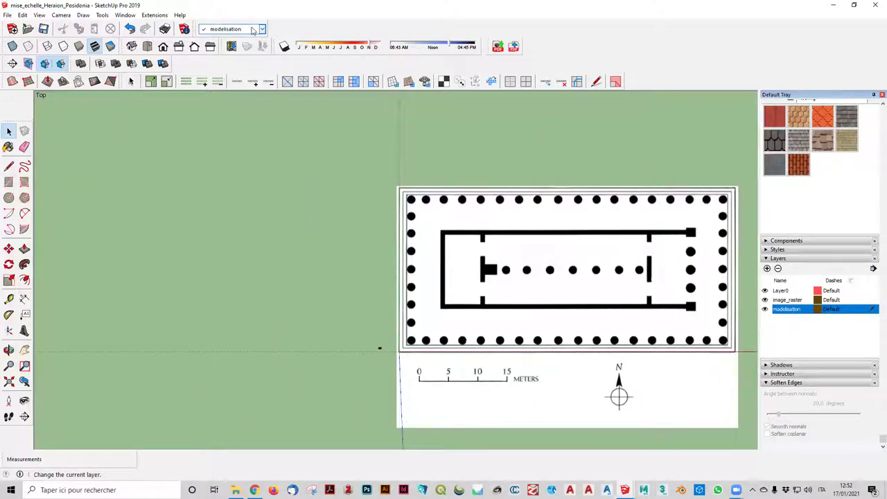
pyautogui.click(10, 182)
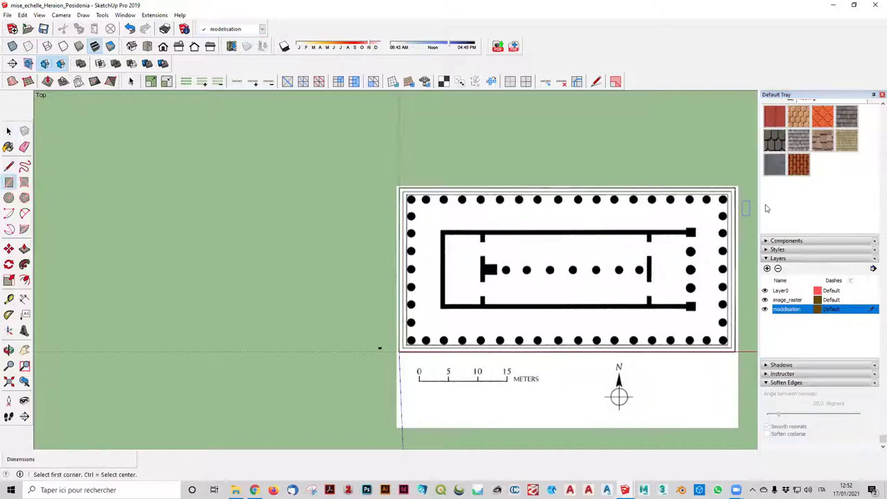
pyautogui.scroll(1, 749, 189)
pyautogui.scroll(1, 55, 172)
pyautogui.scroll(1, 360, 196)
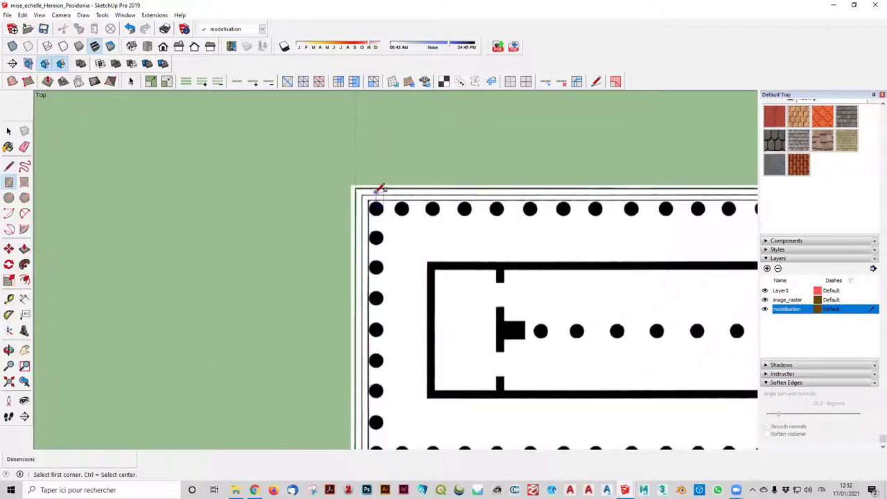
pyautogui.scroll(1, 364, 199)
pyautogui.click(367, 203)
pyautogui.scroll(-1, 471, 303)
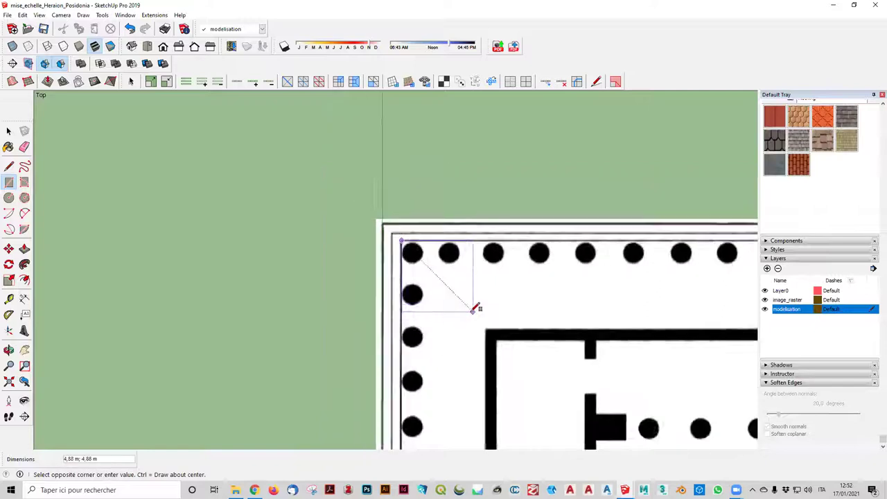
pyautogui.scroll(-1, 443, 346)
pyautogui.scroll(-1, 624, 360)
pyautogui.scroll(2, 648, 373)
pyautogui.scroll(2, 652, 397)
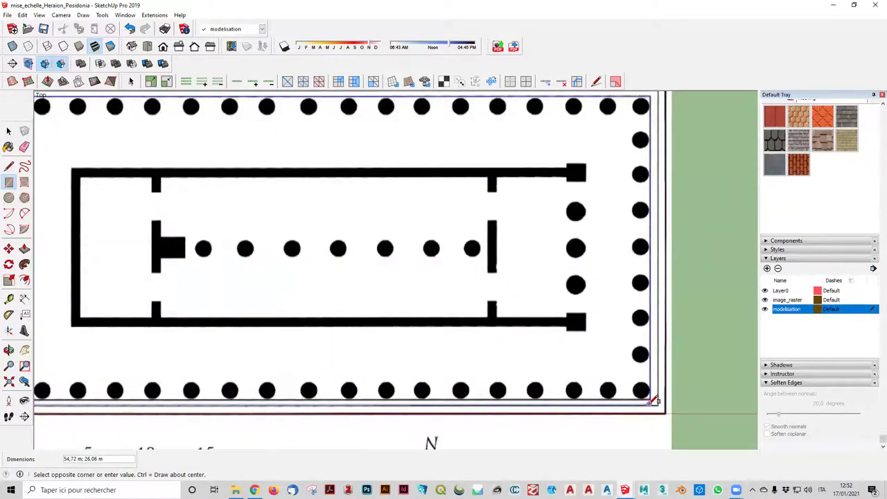
pyautogui.scroll(3, 654, 391)
pyautogui.scroll(1, 656, 388)
pyautogui.scroll(1, 655, 388)
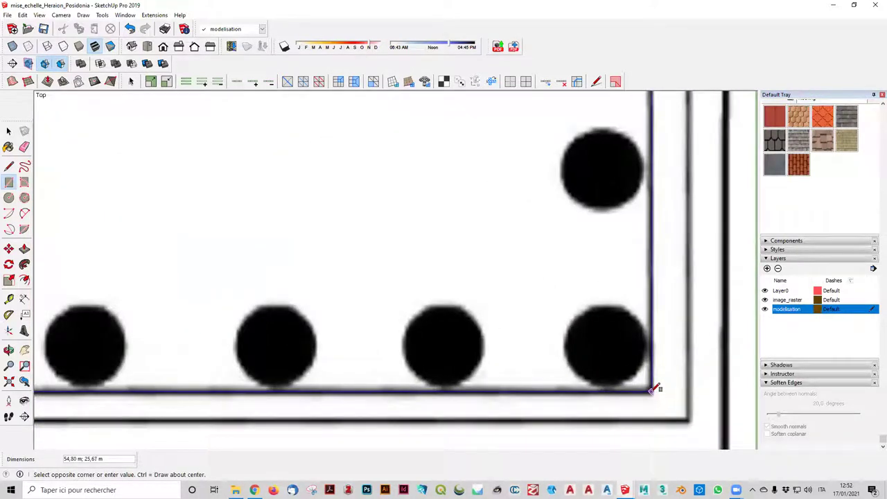
pyautogui.click(652, 391)
# - Return to a centred top view and try several rectangle start corners, cancelling each
pyautogui.scroll(-1, 633, 154)
pyautogui.scroll(-1, 633, 154)
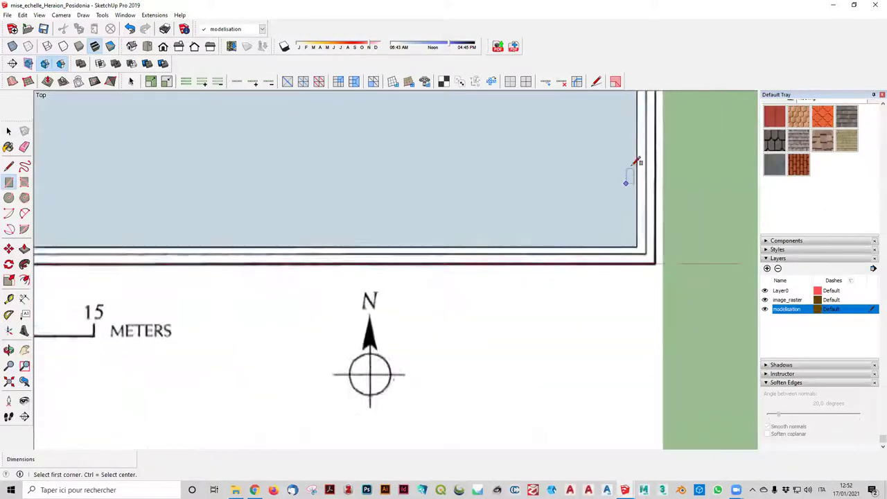
pyautogui.scroll(-2, 636, 157)
pyautogui.scroll(-1, 652, 154)
pyautogui.moveTo(659, 157); pyautogui.dragTo(647, 182, button='middle')
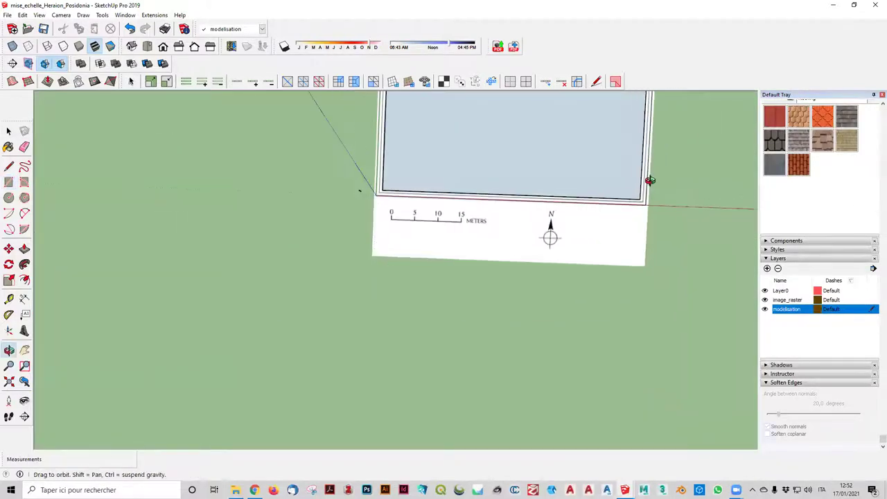
pyautogui.click(147, 47)
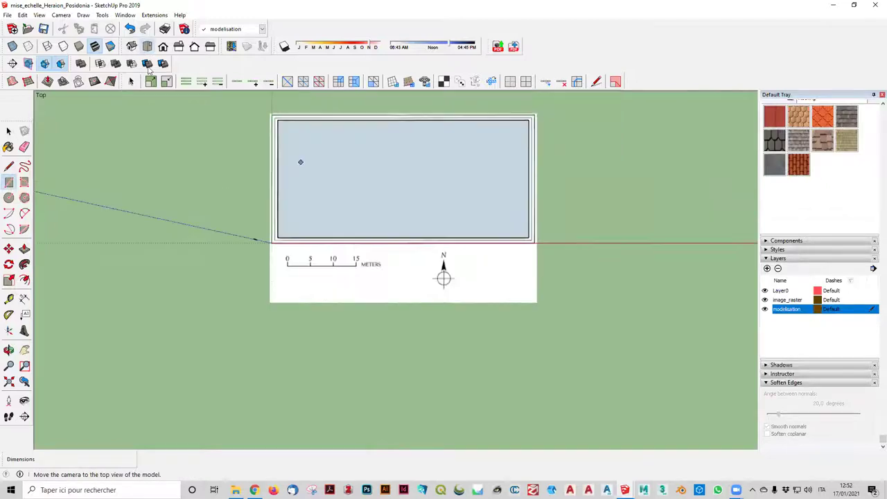
pyautogui.keyDown('shift'); pyautogui.moveTo(558, 157); pyautogui.dragTo(605, 234, button='middle'); pyautogui.keyUp('shift')
pyautogui.scroll(1, 388, 184)
pyautogui.scroll(1, 387, 183)
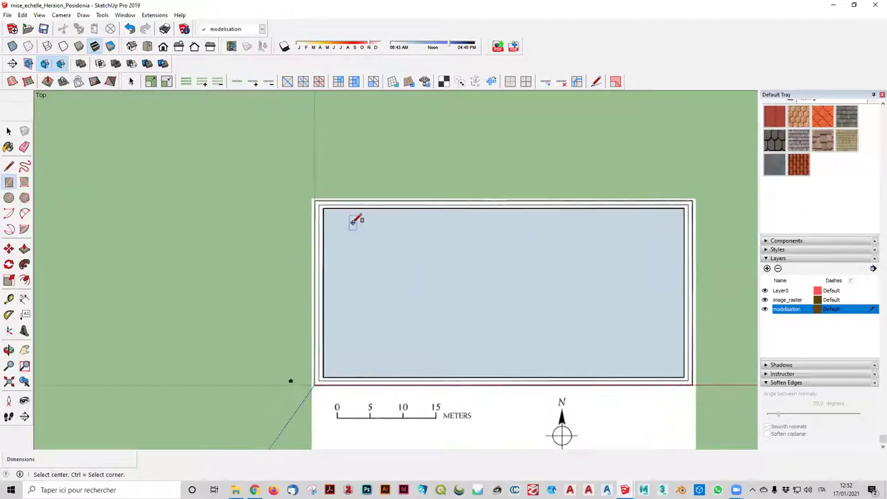
pyautogui.scroll(2, 356, 217)
pyautogui.scroll(1, 317, 192)
pyautogui.scroll(1, 317, 192)
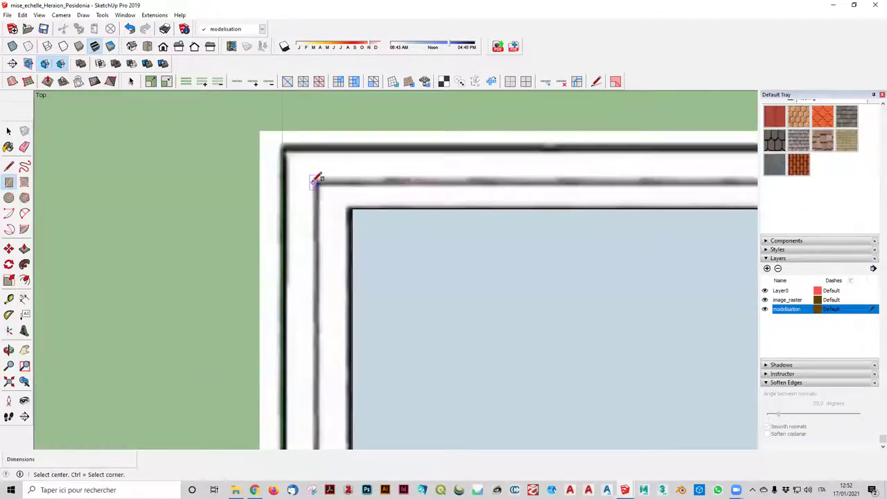
pyautogui.click(320, 180)
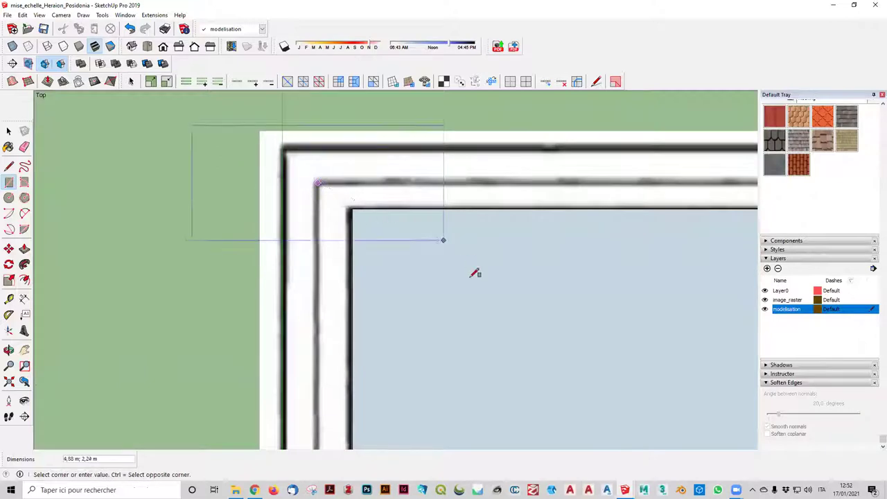
pyautogui.scroll(-1, 494, 290)
pyautogui.press('Escape')
pyautogui.scroll(-1, 368, 212)
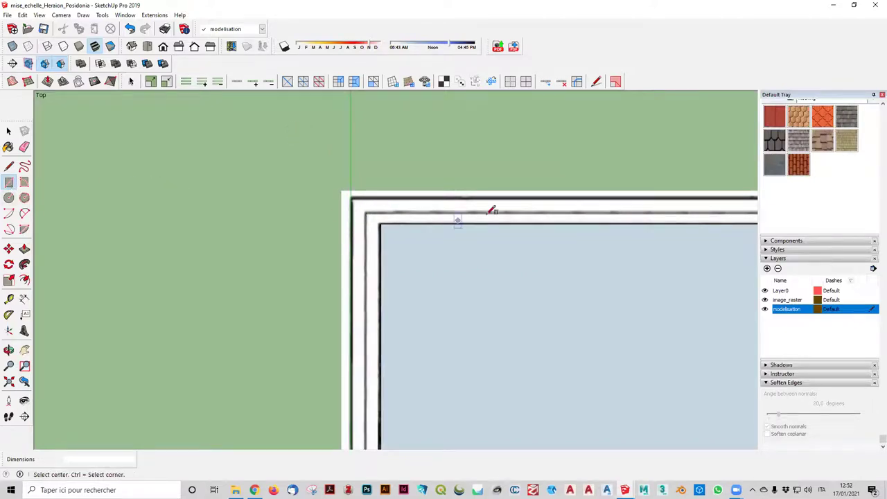
pyautogui.click(367, 213)
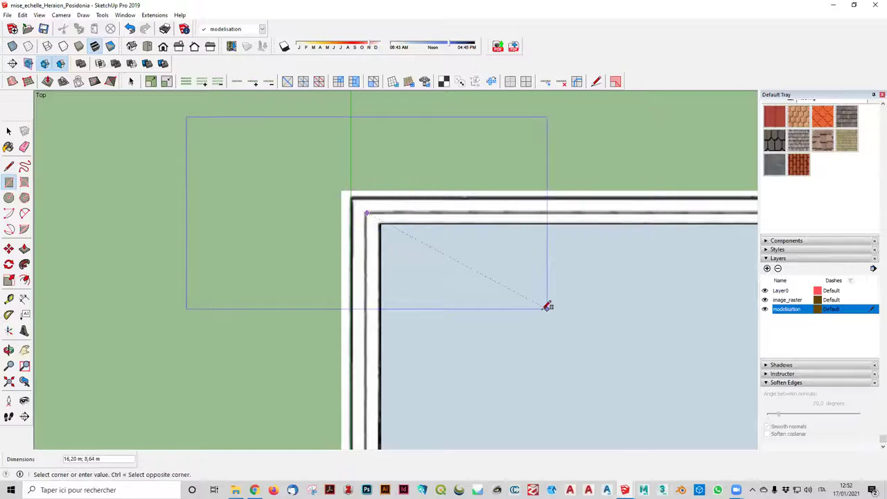
pyautogui.scroll(-3, 548, 305)
pyautogui.scroll(-3, 527, 252)
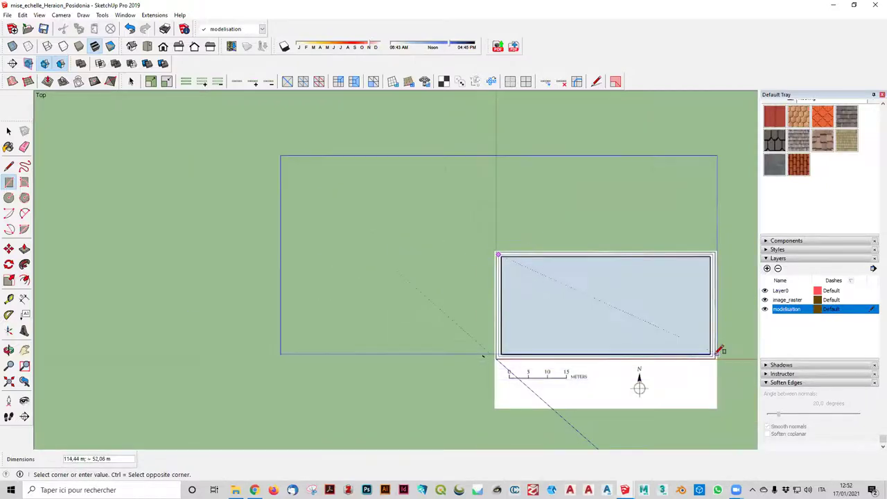
pyautogui.press('Escape')
pyautogui.scroll(1, 718, 351)
pyautogui.scroll(3, 713, 354)
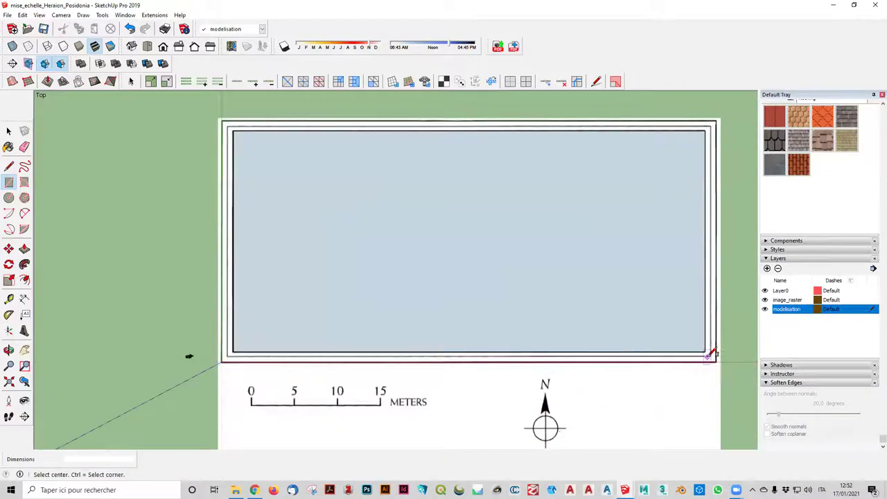
pyautogui.click(710, 356)
pyautogui.press('Escape')
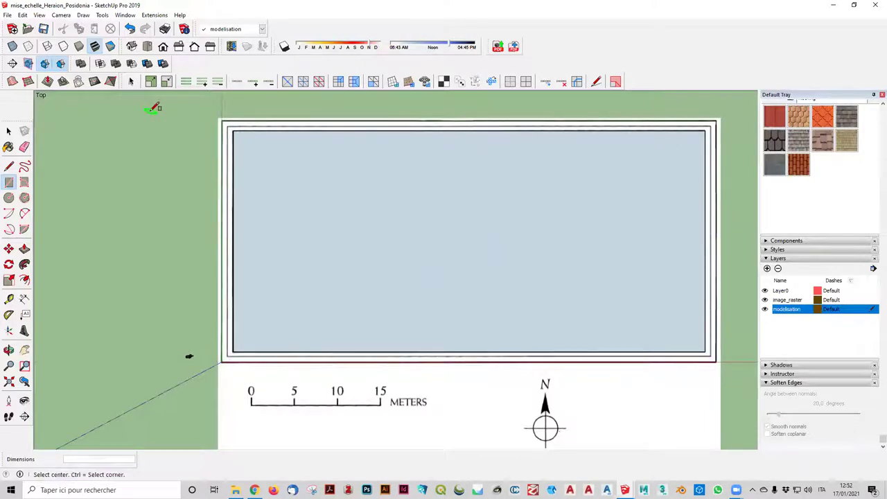
# - Redraw the rectangle from the plan's top-left corner to the border's bottom-right corner
pyautogui.press('space')
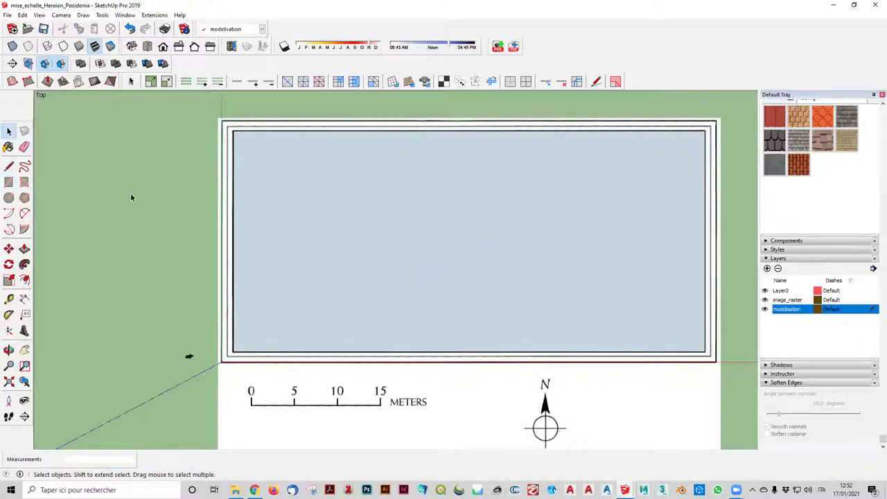
pyautogui.scroll(-1, 133, 188)
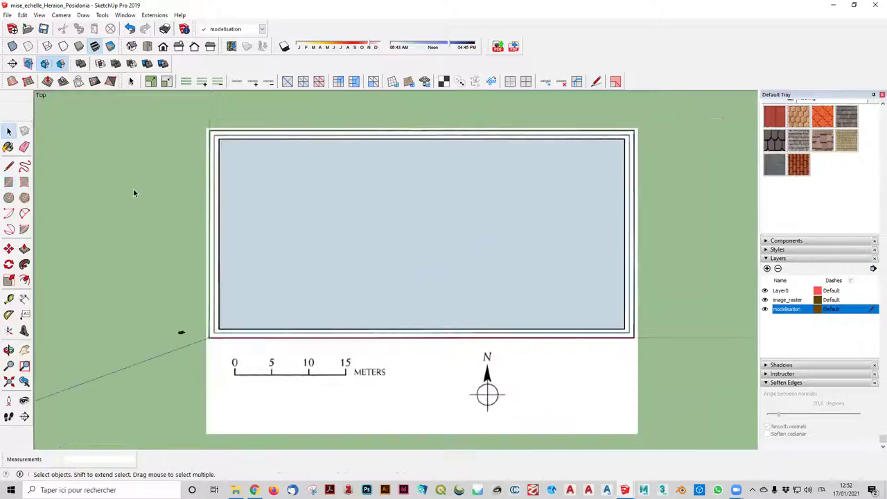
pyautogui.click(8, 182)
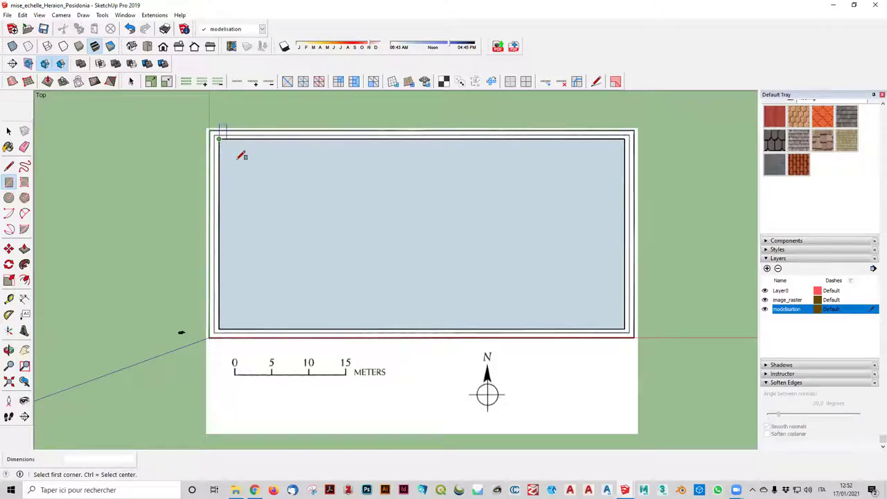
pyautogui.click(219, 139)
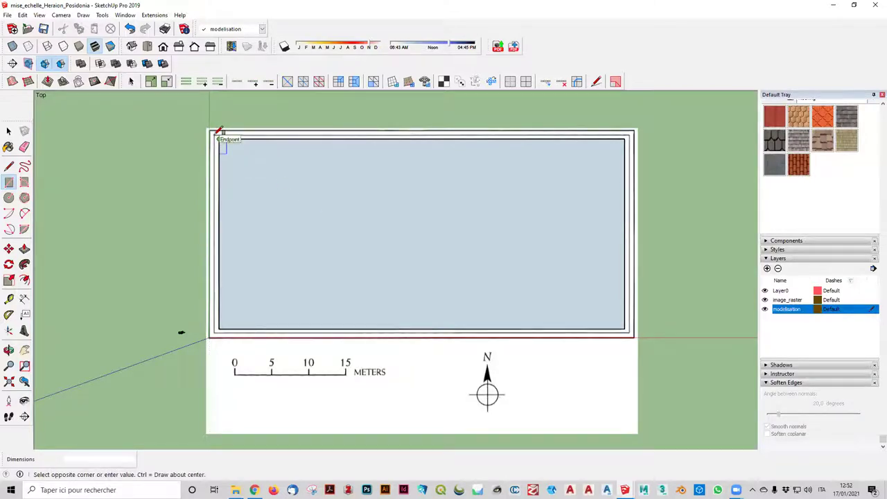
pyautogui.scroll(2, 620, 323)
pyautogui.scroll(1, 631, 327)
pyautogui.scroll(2, 633, 329)
pyautogui.scroll(2, 634, 330)
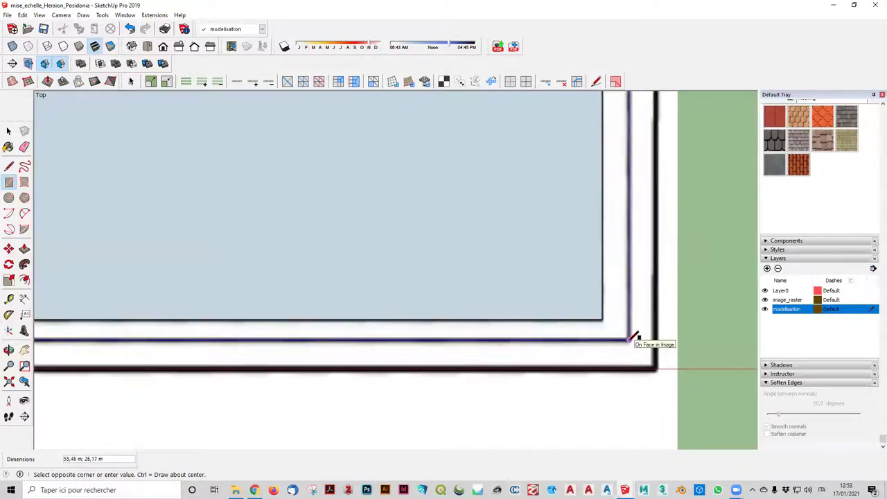
pyautogui.click(631, 338)
# - Draw another rectangle from the top-left inner corner to the bottom-right border corner
pyautogui.scroll(-2, 631, 335)
pyautogui.scroll(-2, 626, 265)
pyautogui.scroll(-3, 620, 258)
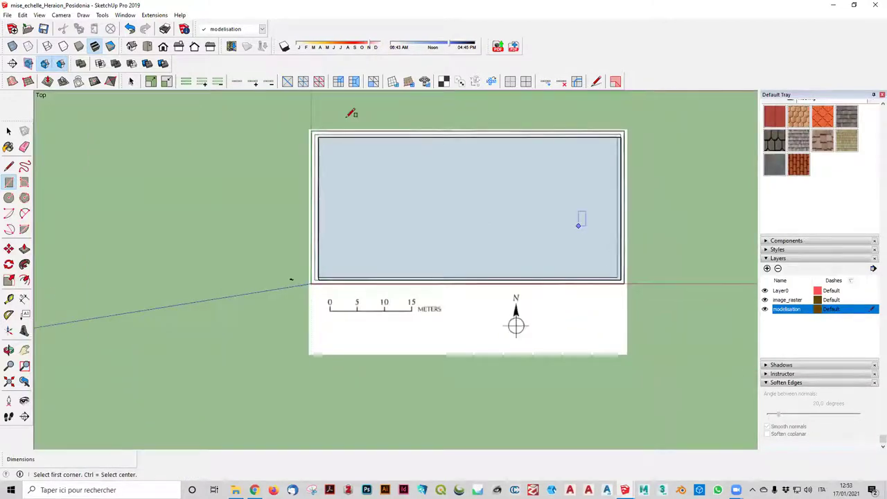
pyautogui.scroll(1, 432, 135)
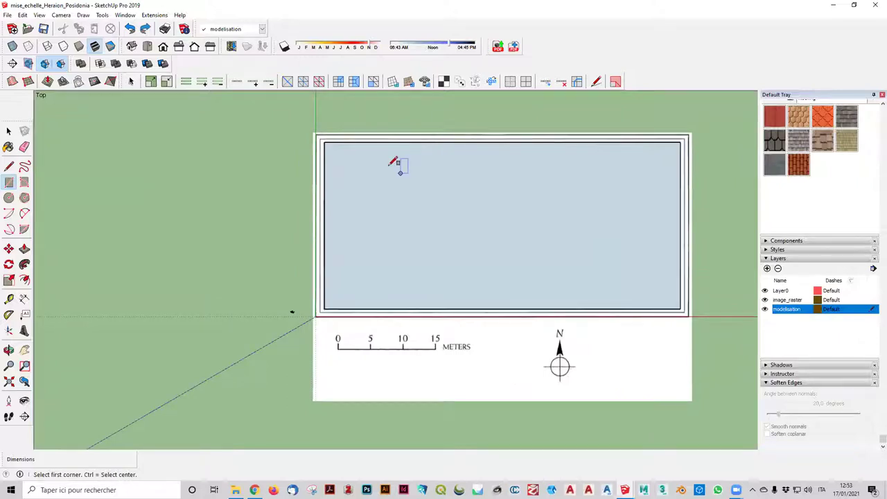
pyautogui.scroll(1, 389, 166)
pyautogui.scroll(1, 315, 132)
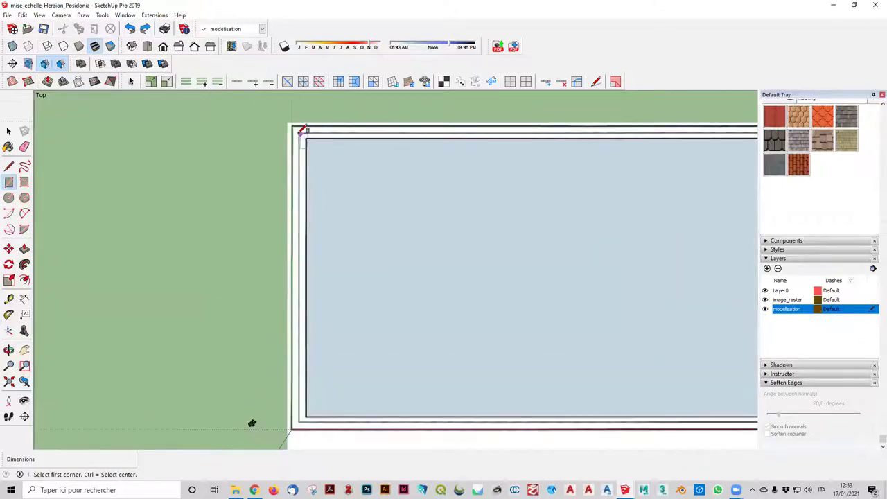
pyautogui.click(307, 138)
pyautogui.scroll(-1, 537, 287)
pyautogui.scroll(-2, 633, 293)
pyautogui.scroll(1, 722, 337)
pyautogui.scroll(2, 667, 333)
pyautogui.scroll(1, 669, 333)
pyautogui.scroll(1, 667, 334)
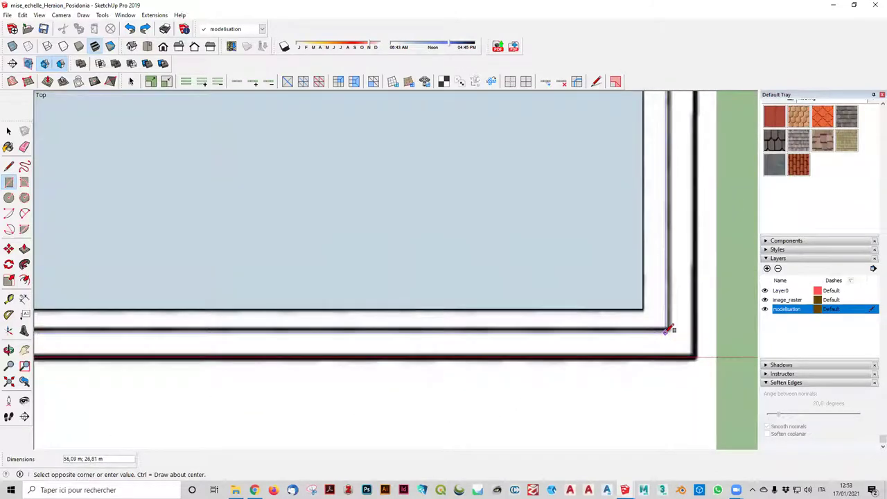
pyautogui.click(670, 330)
# - Trace the final rectangle between opposite corners of the plan's outer border
pyautogui.scroll(-1, 674, 327)
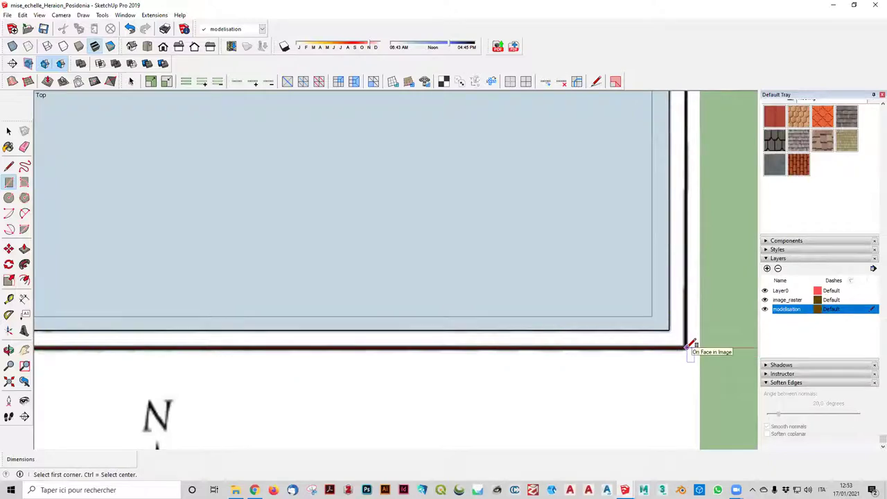
pyautogui.click(689, 344)
pyautogui.scroll(-2, 353, 221)
pyautogui.scroll(-2, 362, 203)
pyautogui.scroll(-2, 312, 187)
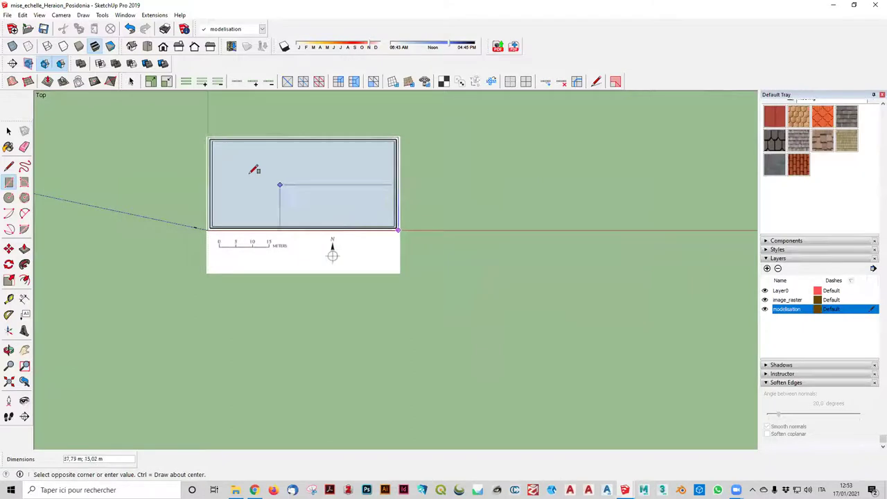
pyautogui.scroll(2, 200, 121)
pyautogui.scroll(2, 263, 159)
pyautogui.scroll(2, 204, 149)
pyautogui.scroll(2, 201, 139)
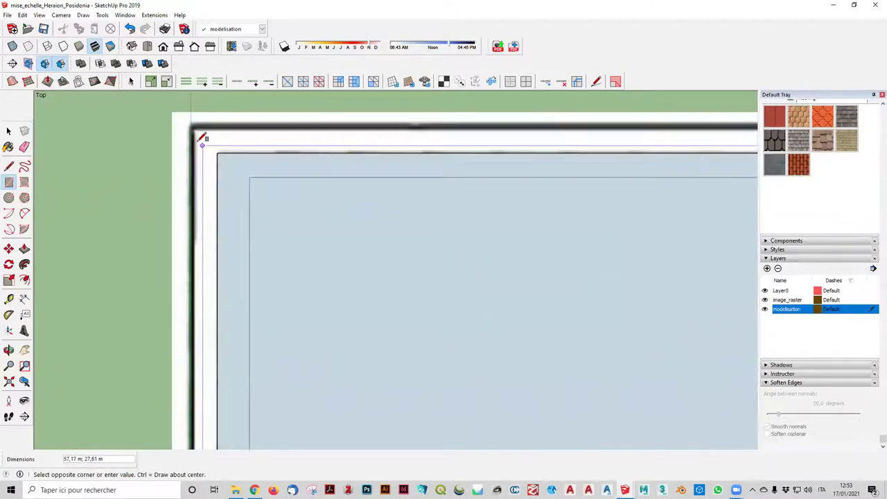
pyautogui.scroll(2, 201, 139)
pyautogui.click(197, 117)
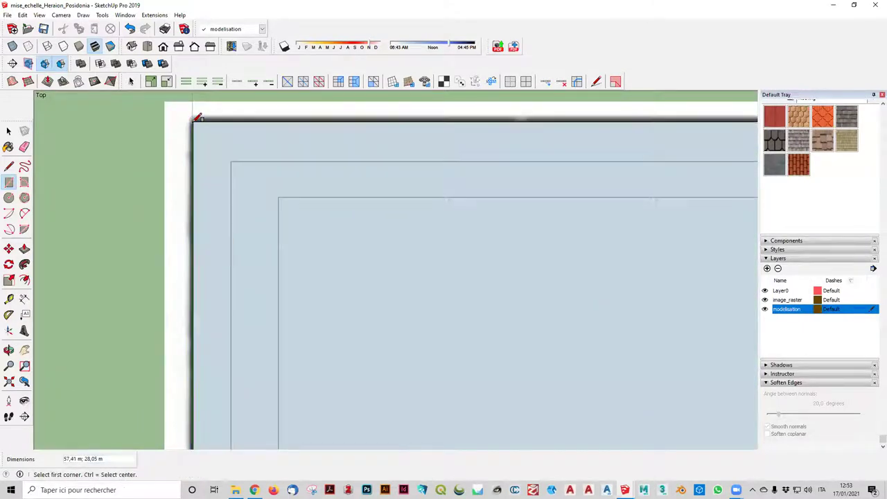
pyautogui.scroll(-2, 333, 221)
pyautogui.scroll(-2, 337, 238)
pyautogui.scroll(-2, 337, 233)
pyautogui.scroll(-1, 354, 222)
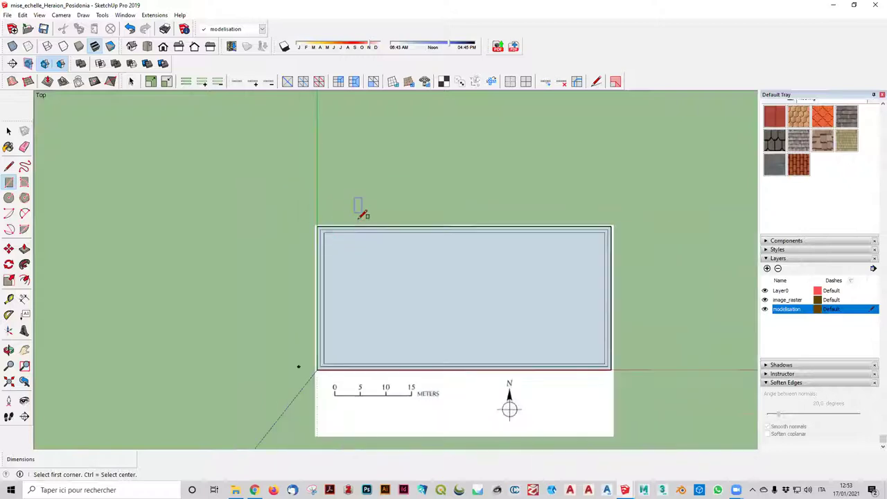
pyautogui.click(8, 131)
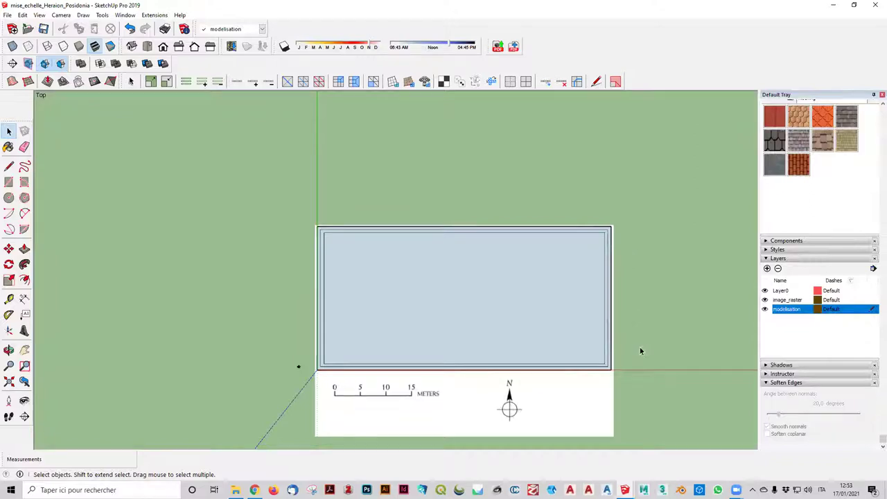
# - Push/pull the rectangle's top face up 0.40 m into a base slab
pyautogui.moveTo(649, 351)
pyautogui.mouseDown(button='middle')
pyautogui.moveTo(650, 414)
pyautogui.moveTo(685, 283)
pyautogui.moveTo(645, 353)
pyautogui.moveTo(656, 313)
pyautogui.mouseUp(button='middle')
pyautogui.click(545, 328)
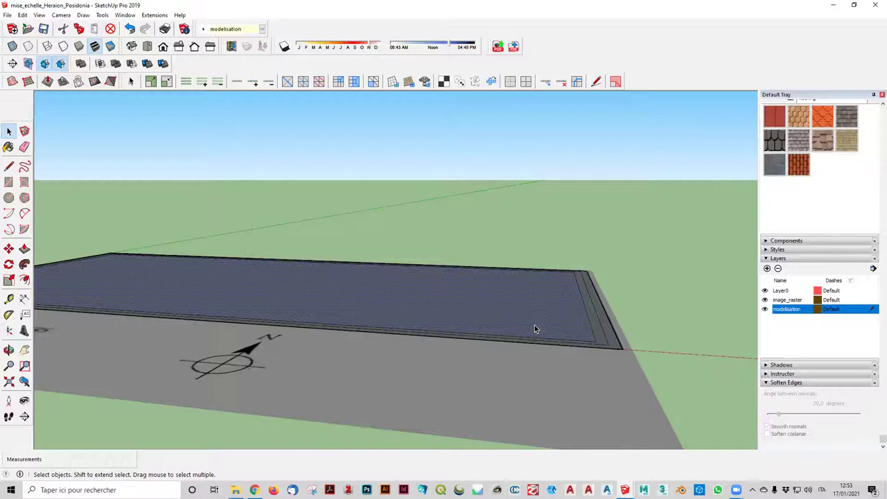
pyautogui.click(24, 250)
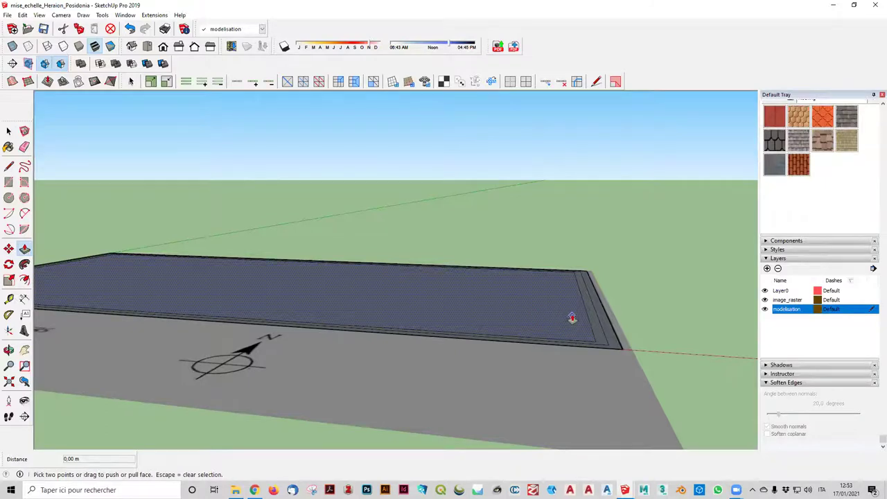
pyautogui.click(571, 318)
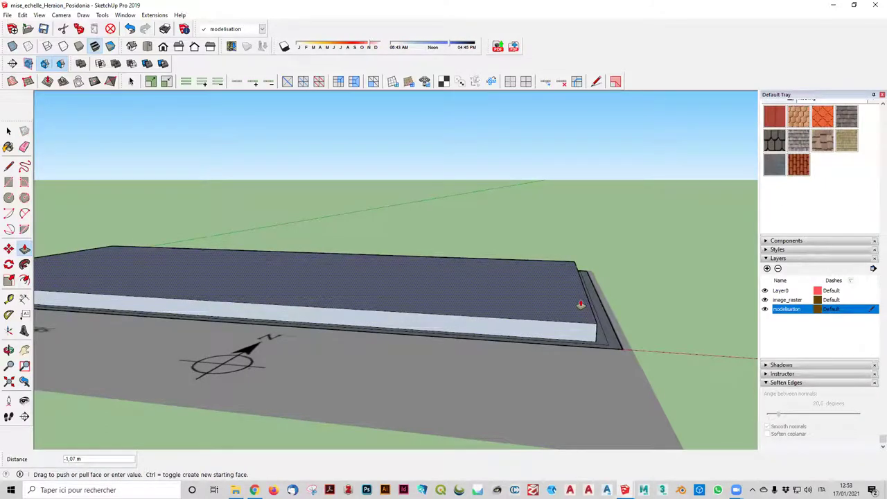
pyautogui.write('0,')
pyautogui.press('Return')
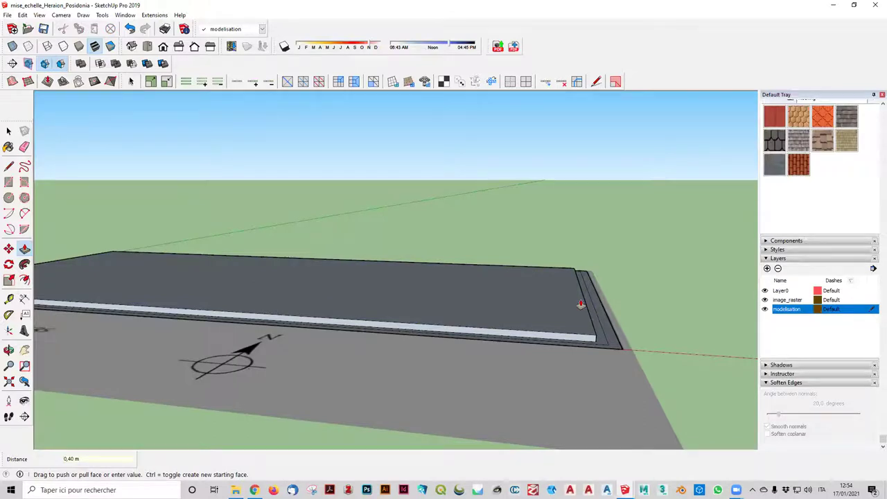
pyautogui.press('Escape')
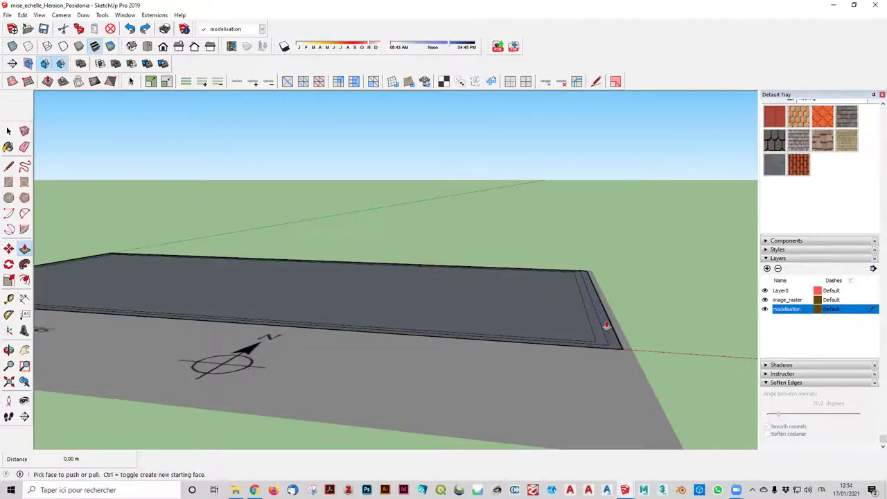
# - Raise further 0.40 m inset tiers on the slab and orbit to inspect the stepped podium
pyautogui.click(606, 325)
pyautogui.write('0,4')
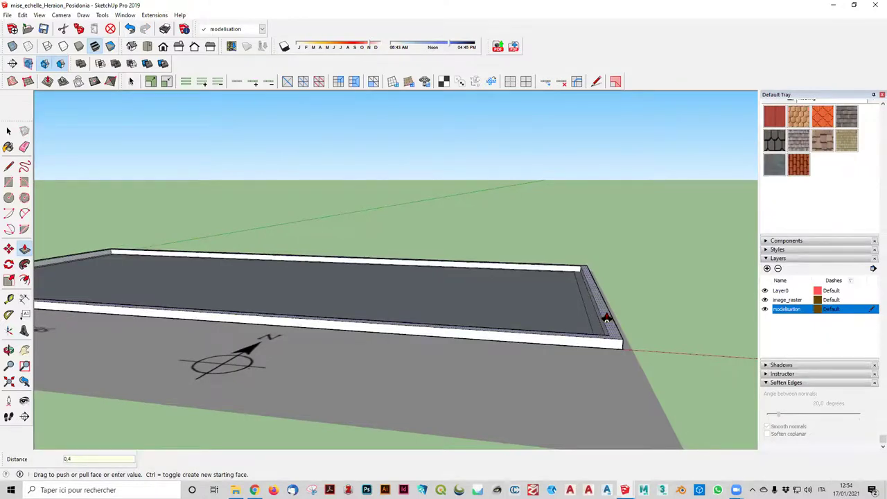
pyautogui.press('Return')
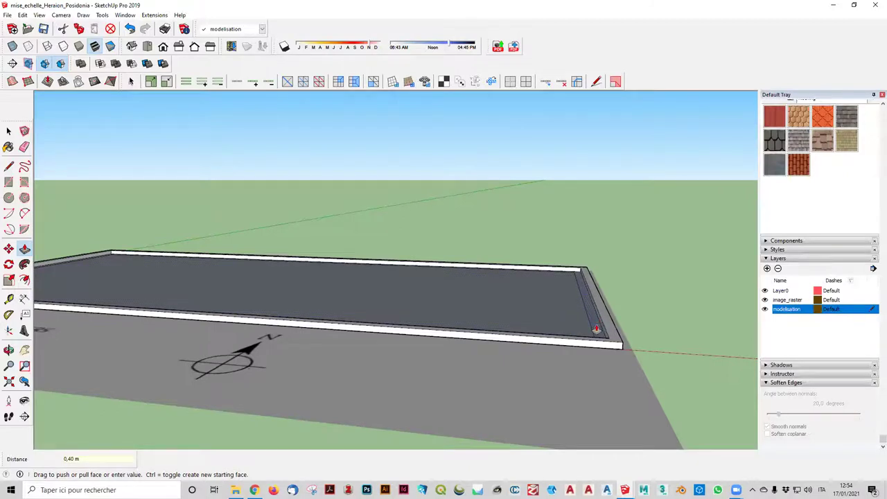
pyautogui.click(596, 330)
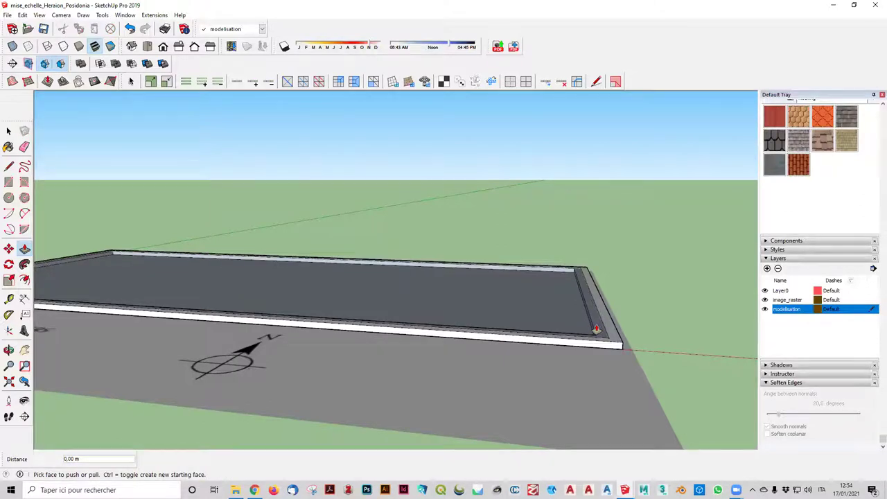
pyautogui.doubleClick(596, 330)
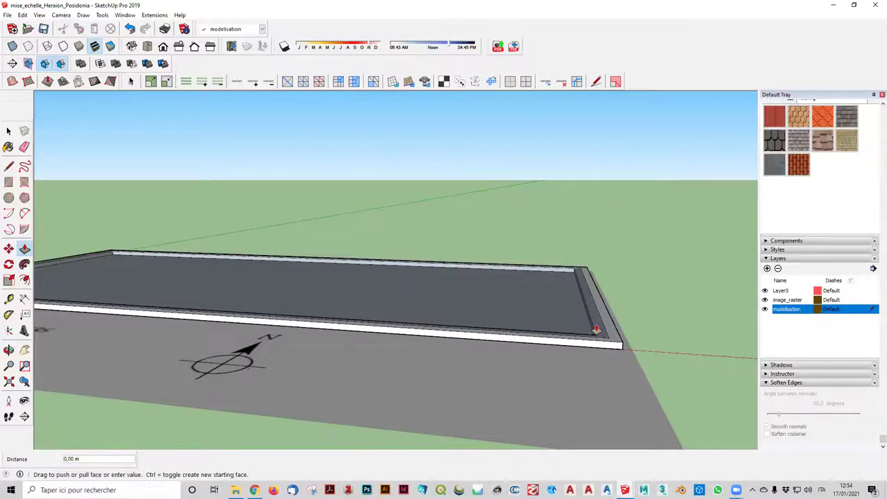
pyautogui.moveTo(539, 353)
pyautogui.mouseDown(button='middle')
pyautogui.moveTo(586, 350)
pyautogui.moveTo(562, 289)
pyautogui.mouseUp(button='middle')
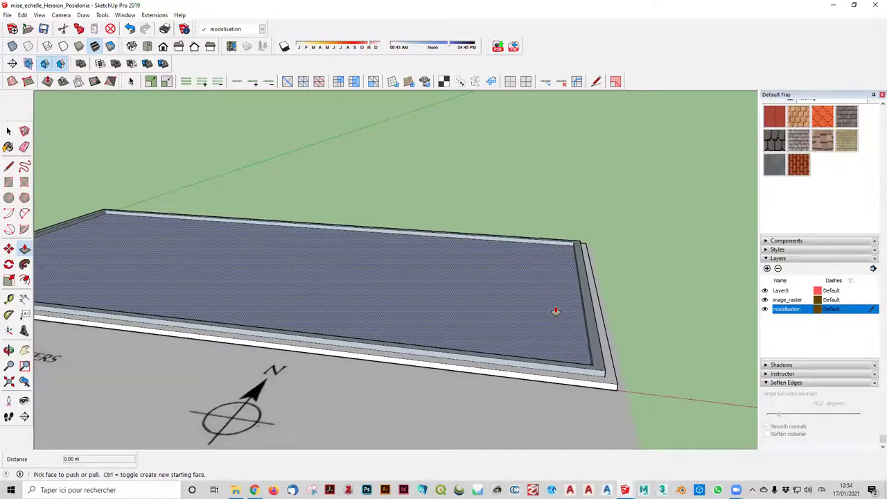
pyautogui.moveTo(572, 277)
pyautogui.mouseDown(button='middle')
pyautogui.moveTo(528, 262)
pyautogui.moveTo(620, 262)
pyautogui.mouseUp(button='middle')
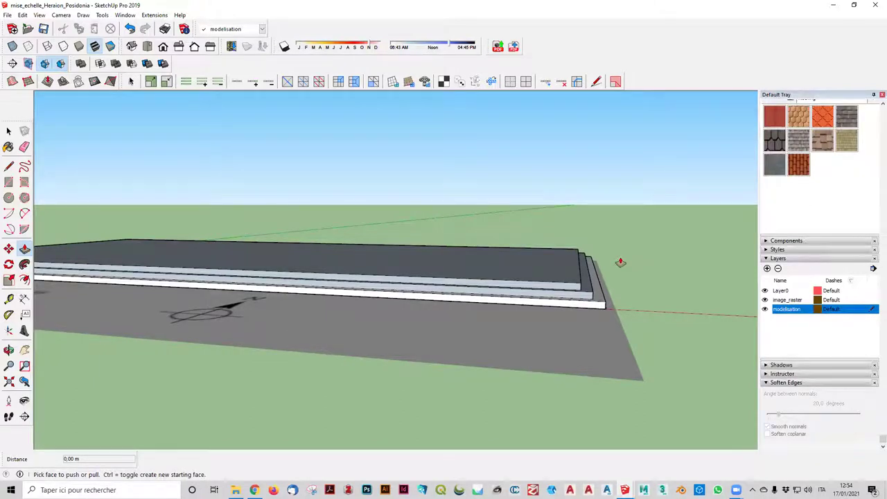
pyautogui.moveTo(629, 254); pyautogui.dragTo(629, 260, button='middle')
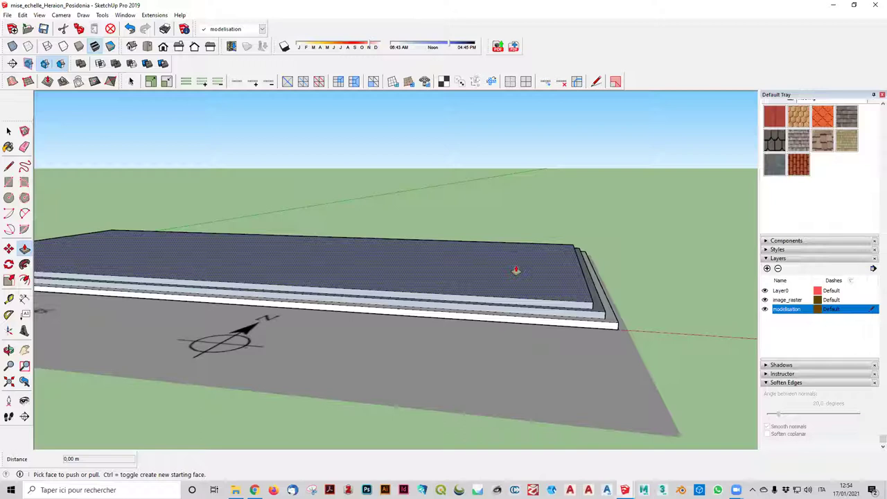
pyautogui.click(9, 130)
pyautogui.moveTo(398, 184)
pyautogui.mouseDown(button='middle')
pyautogui.moveTo(453, 242)
pyautogui.moveTo(449, 268)
pyautogui.mouseUp(button='middle')
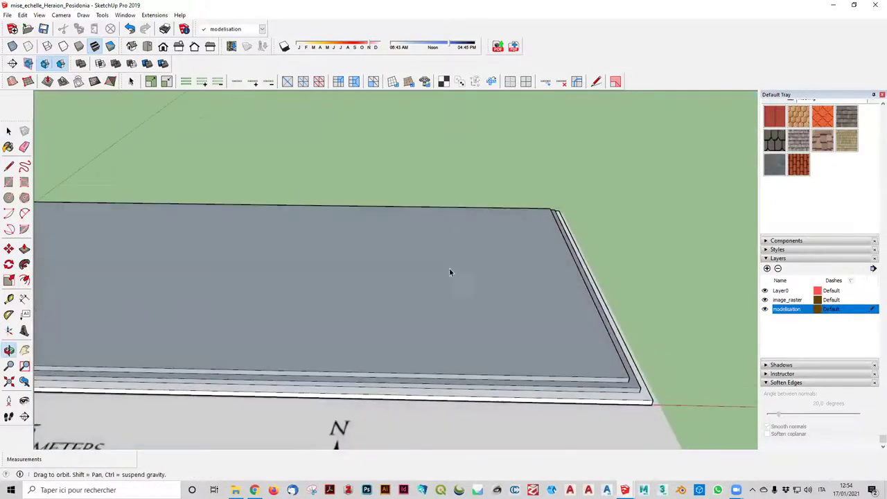
# - Select the slab's thin lower side band and intersect its faces with the model
pyautogui.scroll(-3, 445, 266)
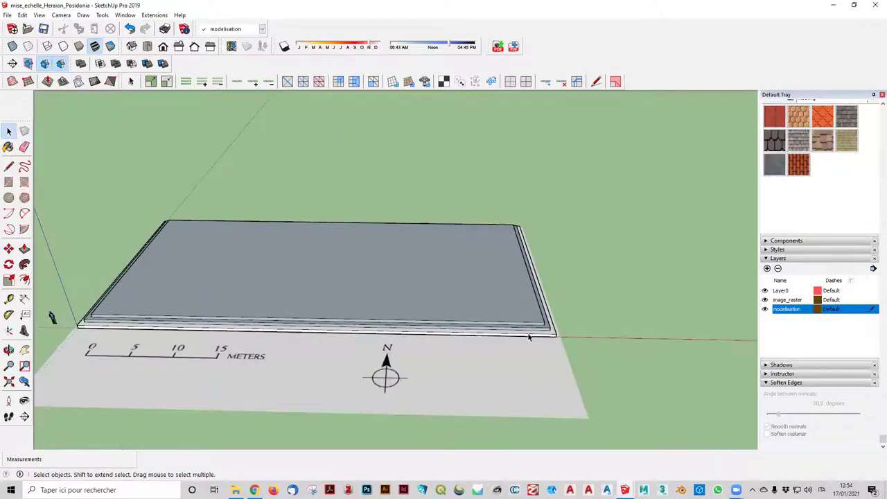
pyautogui.tripleClick(529, 337)
pyautogui.moveTo(527, 340); pyautogui.dragTo(322, 373, button='middle')
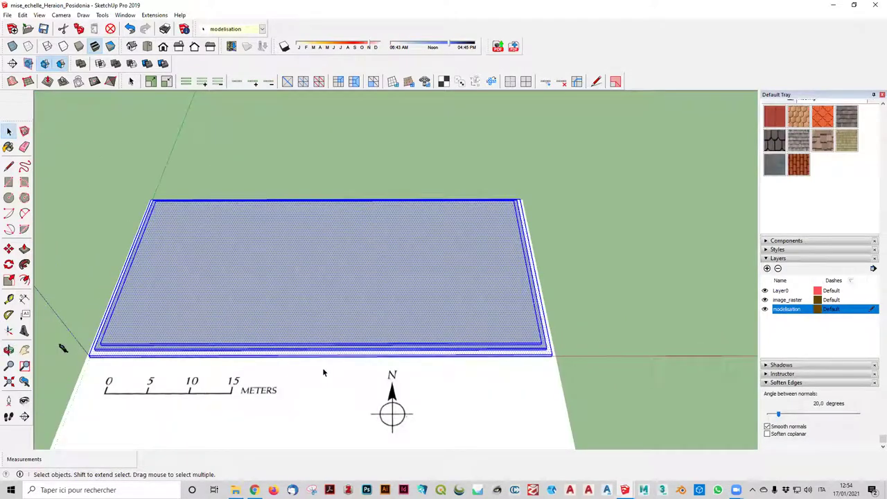
pyautogui.scroll(-2, 410, 357)
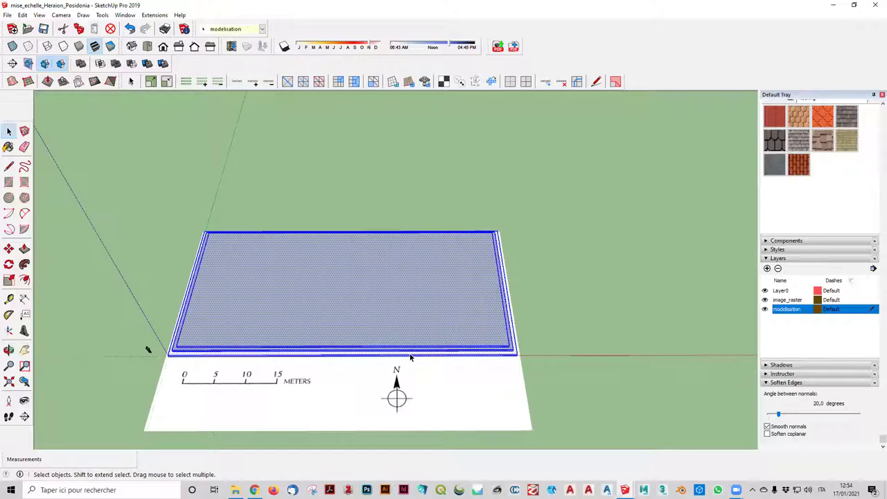
pyautogui.click(534, 350)
pyautogui.scroll(2, 499, 360)
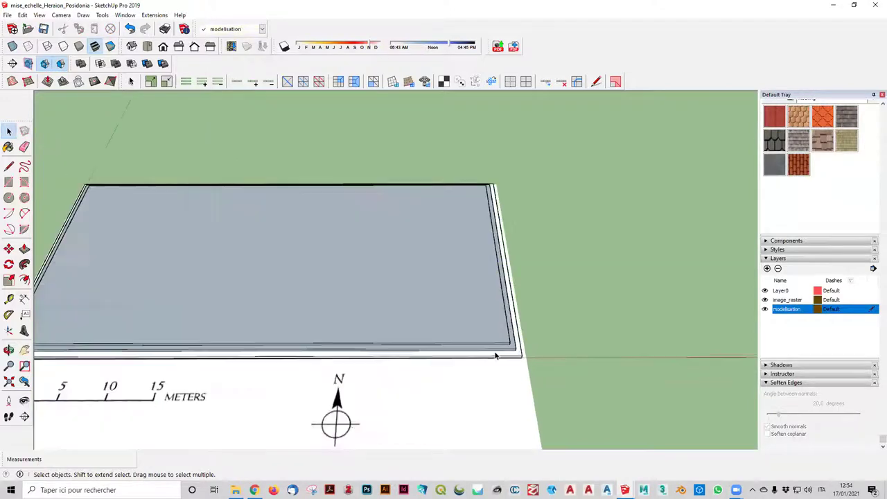
pyautogui.scroll(2, 494, 361)
pyautogui.click(503, 353)
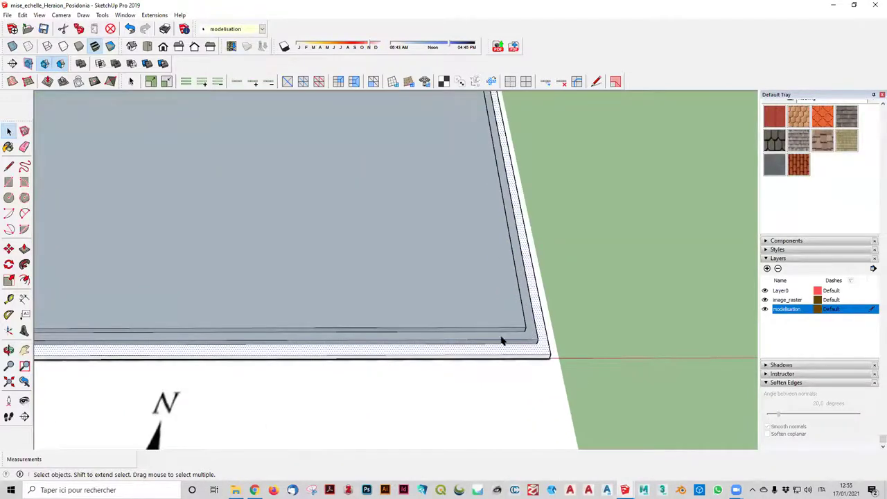
pyautogui.tripleClick(501, 341)
pyautogui.click(502, 340)
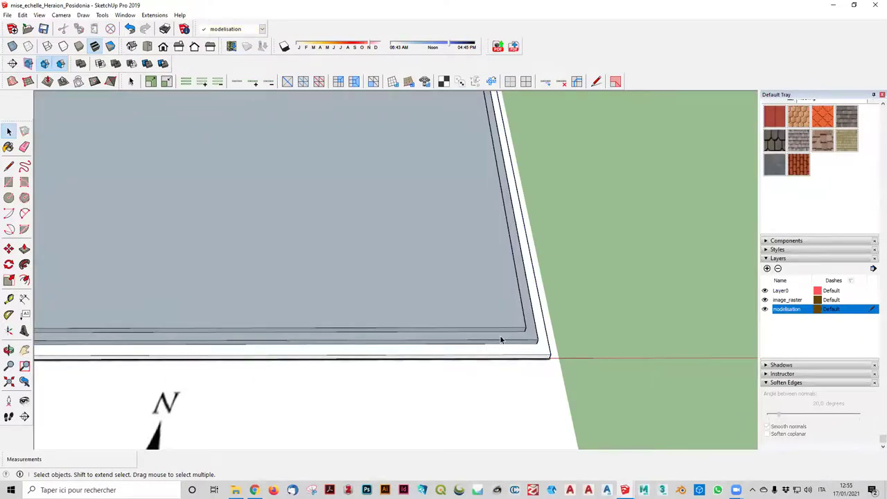
pyautogui.click(502, 340)
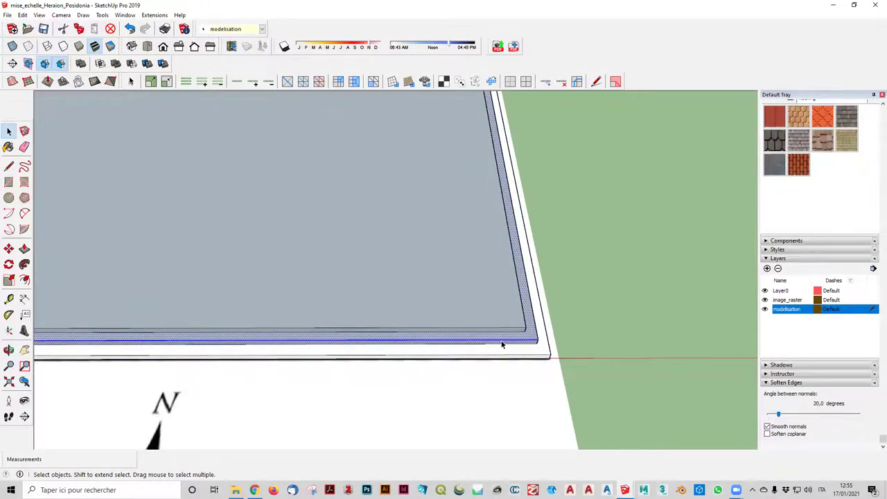
pyautogui.rightClick(502, 344)
pyautogui.moveTo(535, 432)
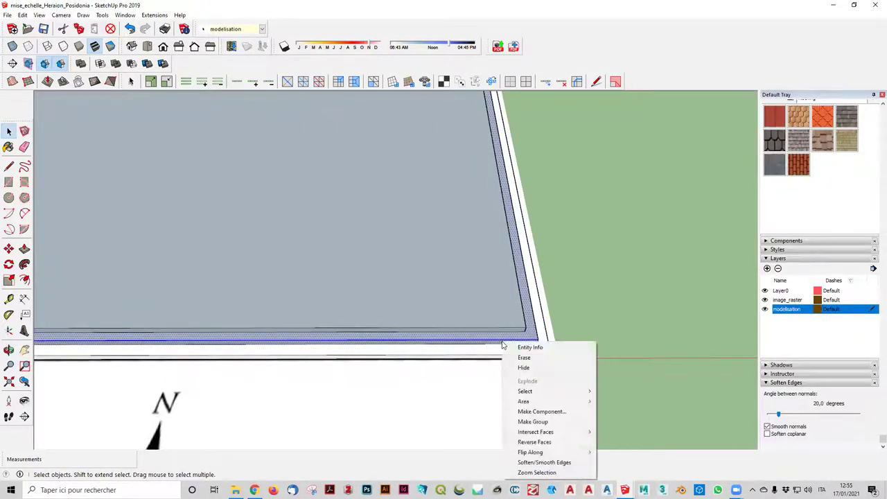
pyautogui.click(547, 442)
pyautogui.click(671, 234)
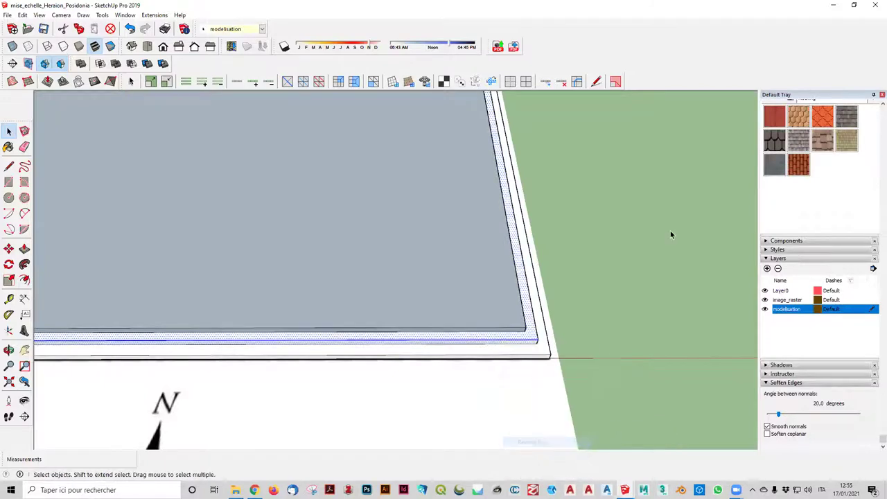
# - Select the connected platform geometry, orbit slightly, and undo the last edit to the steps
pyautogui.doubleClick(477, 291)
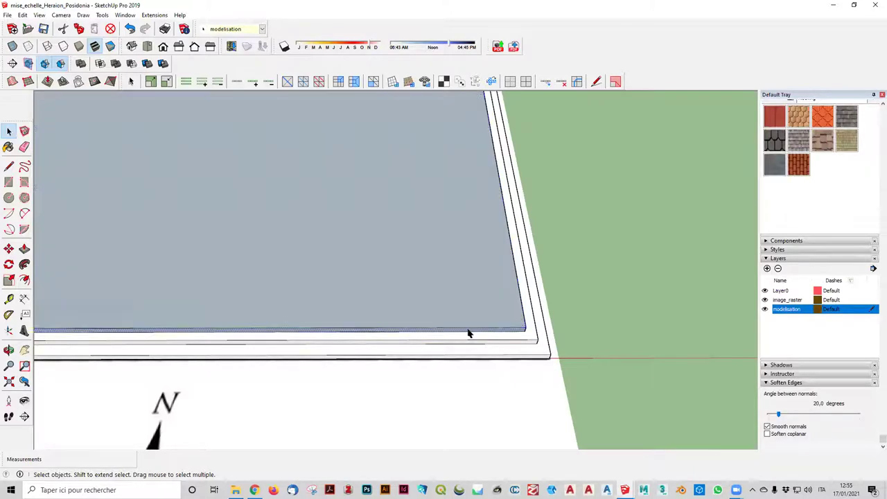
pyautogui.tripleClick(468, 333)
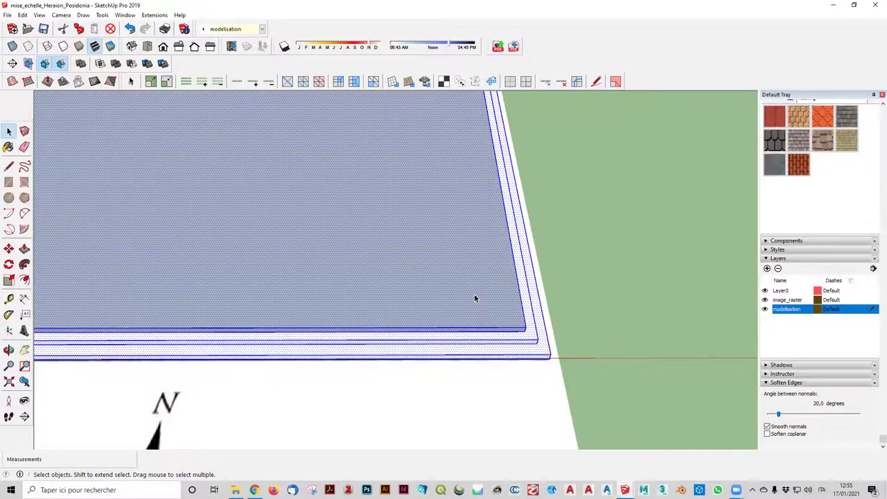
pyautogui.click(687, 307)
pyautogui.moveTo(687, 306)
pyautogui.mouseDown(button='middle')
pyautogui.moveTo(589, 289)
pyautogui.moveTo(471, 174)
pyautogui.moveTo(454, 323)
pyautogui.moveTo(457, 307)
pyautogui.moveTo(504, 370)
pyautogui.moveTo(562, 400)
pyautogui.mouseUp(button='middle')
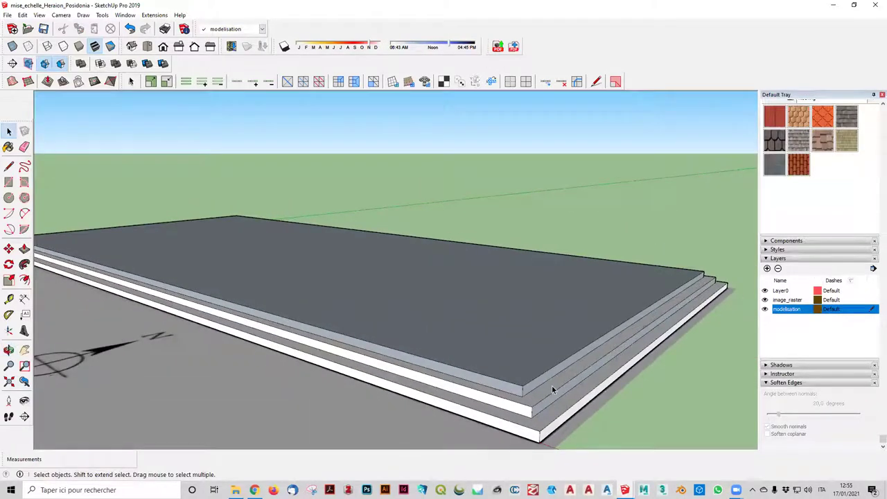
pyautogui.hotkey('ctrl', 'z')
# - Reverse the faces of the whole platform, then undo the reversal
pyautogui.tripleClick(542, 407)
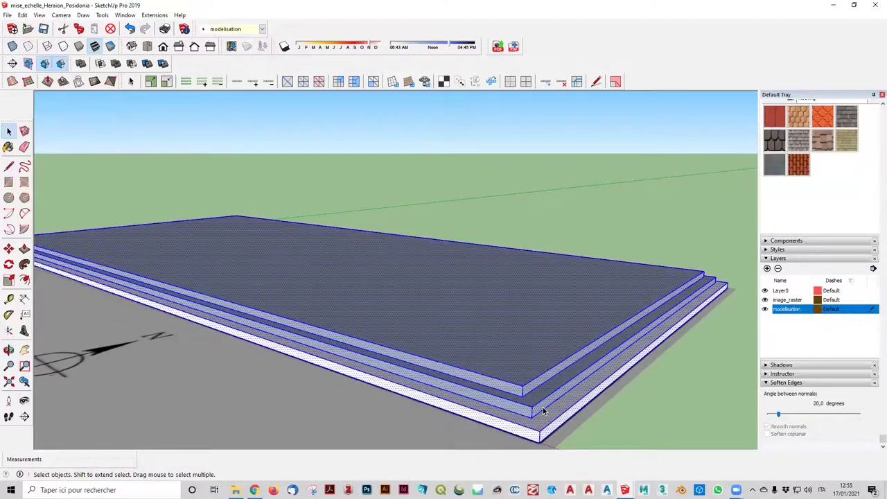
pyautogui.rightClick(539, 368)
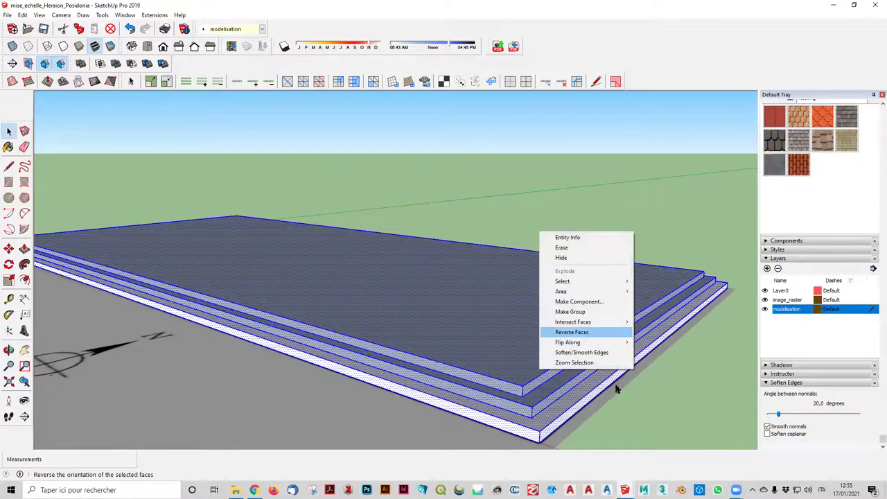
pyautogui.click(572, 332)
pyautogui.tripleClick(577, 405)
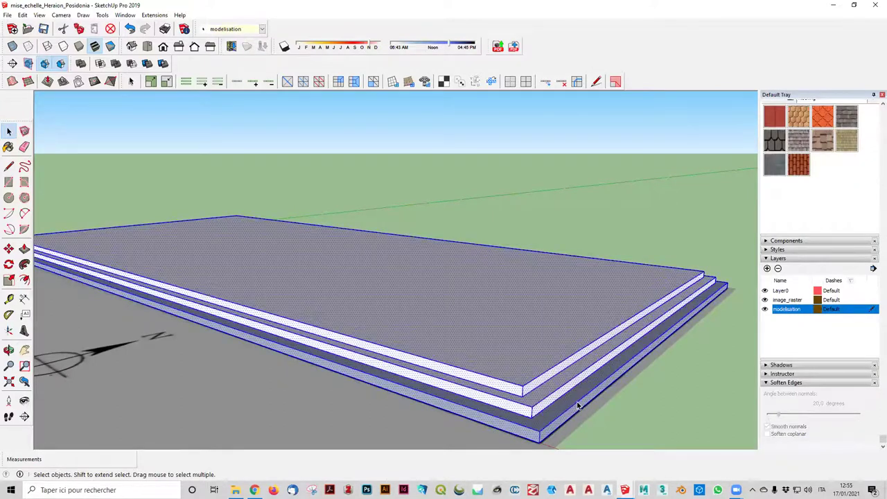
pyautogui.click(687, 425)
pyautogui.hotkey('ctrl', 'z')
pyautogui.hotkey('ctrl', 'z')
pyautogui.hotkey('ctrl', 'z')
pyautogui.hotkey('ctrl', 'z')
pyautogui.hotkey('ctrl', 'z')
pyautogui.hotkey('ctrl', 'z')
pyautogui.hotkey('ctrl', 'z')
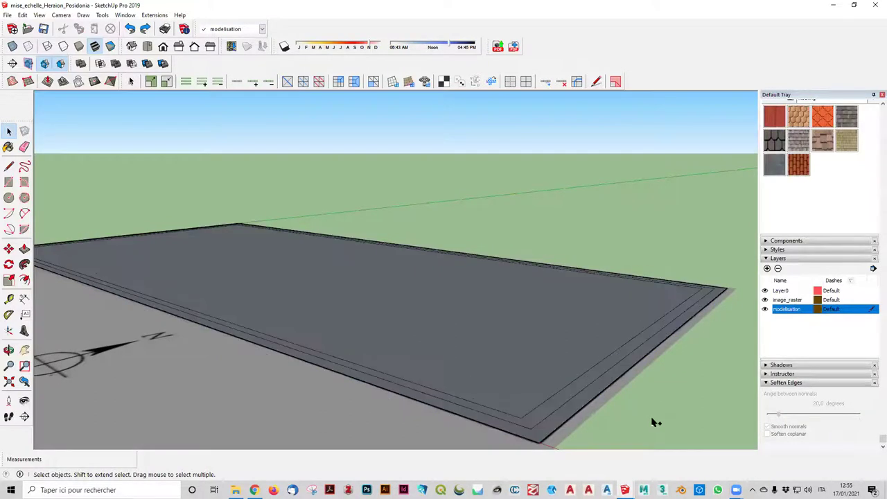
# - From a lower view, reselect the entire platform and reverse its faces again
pyautogui.moveTo(655, 422); pyautogui.dragTo(692, 420, button='middle')
pyautogui.tripleClick(692, 421)
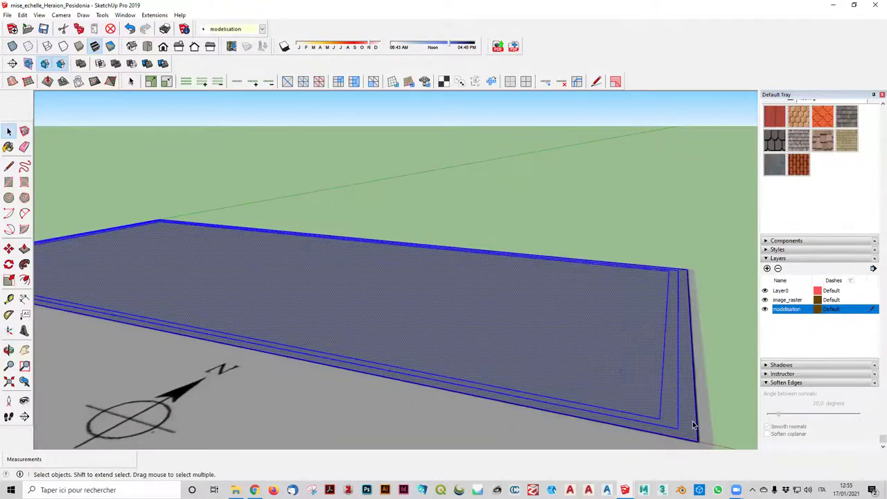
pyautogui.rightClick(692, 421)
pyautogui.click(718, 383)
pyautogui.click(718, 389)
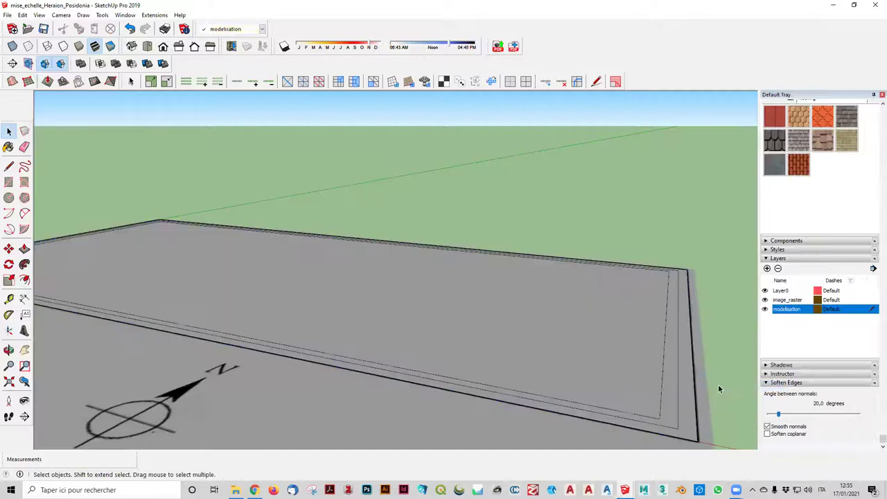
pyautogui.click(682, 398)
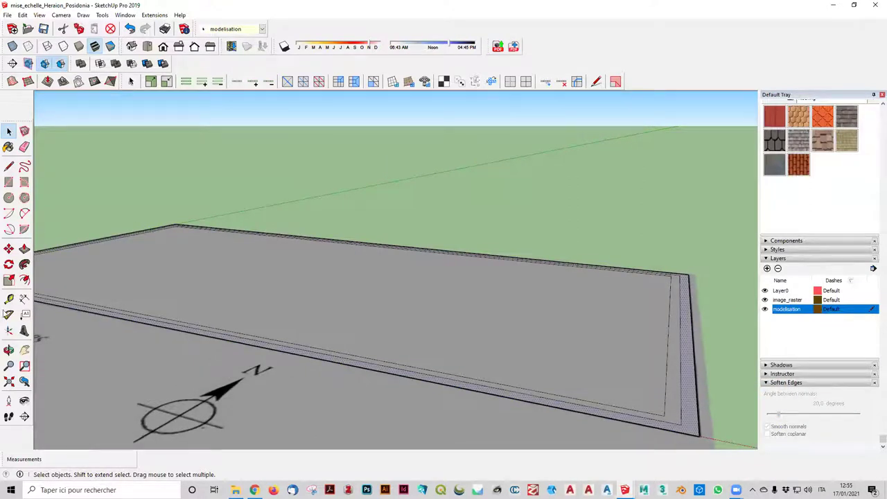
# - With Push/Pull, extrude the platform's side face by 0.40 m
pyautogui.press('p')
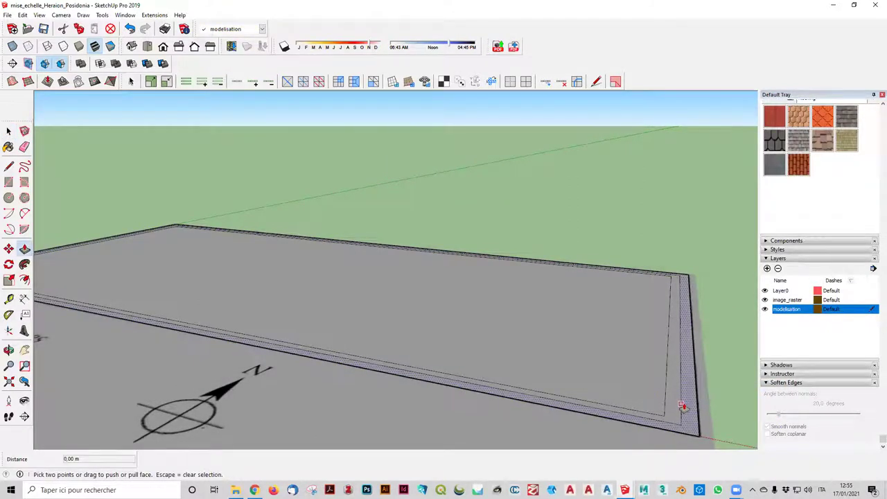
pyautogui.click(686, 408)
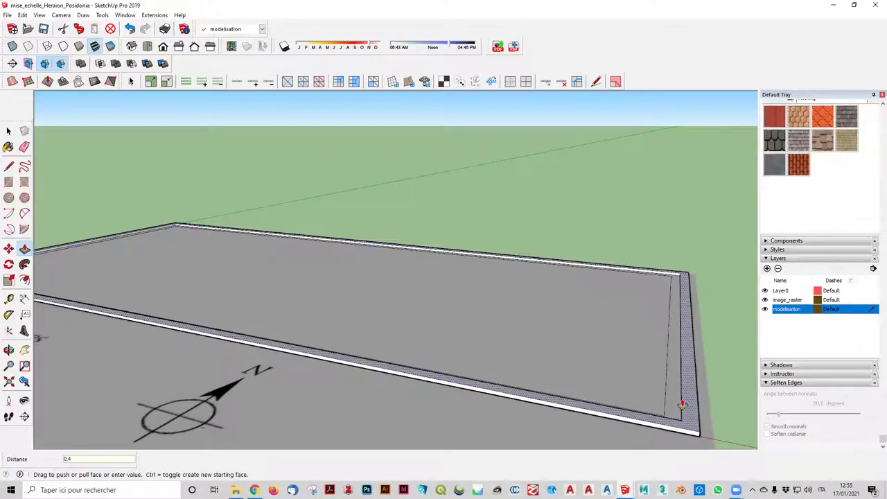
pyautogui.press('Return')
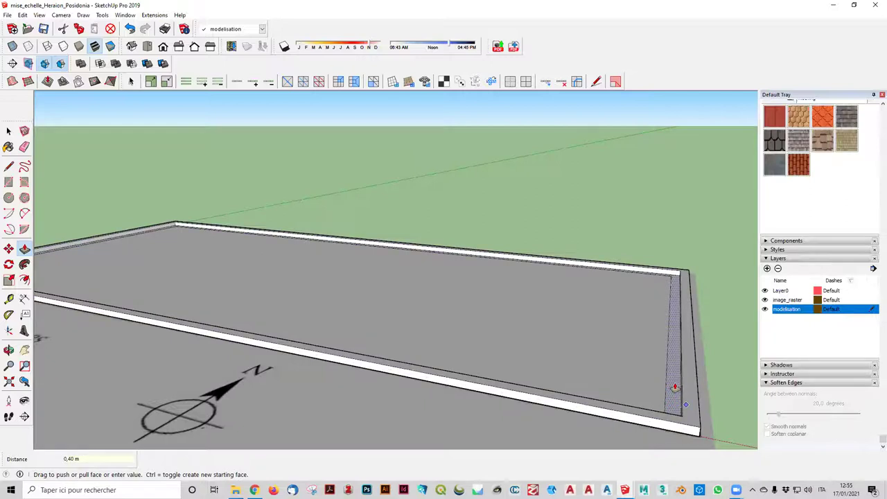
pyautogui.click(674, 386)
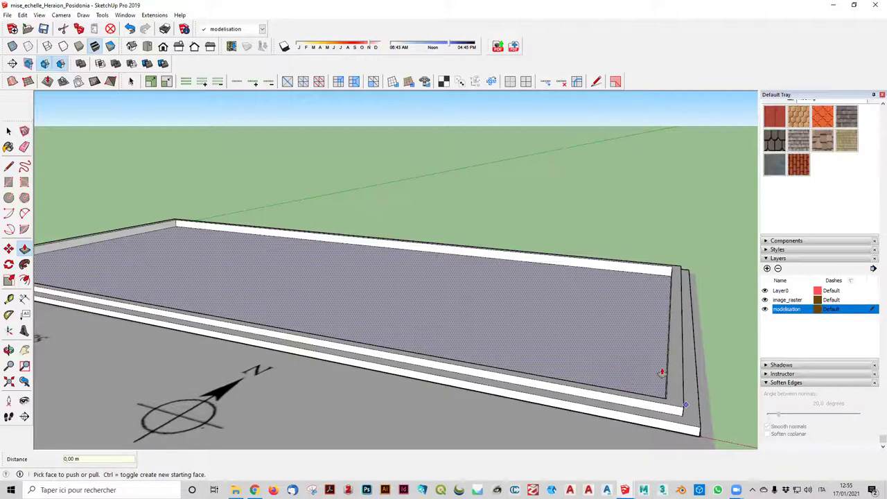
# - Undo a stray extra layer and raise the platform's top face by 0.40 m
pyautogui.click(649, 374)
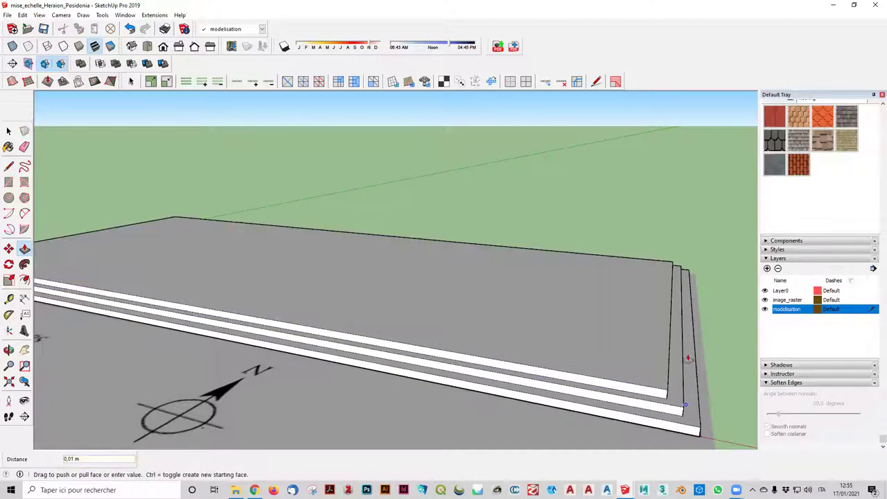
pyautogui.hotkey('ctrl', 'z')
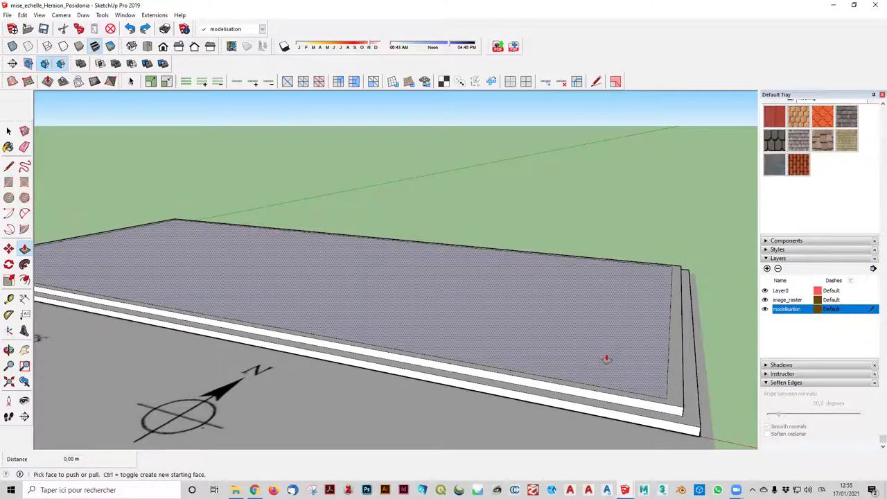
pyautogui.hotkey('ctrl', 'y')
pyautogui.hotkey('ctrl', 'z')
pyautogui.click(642, 381)
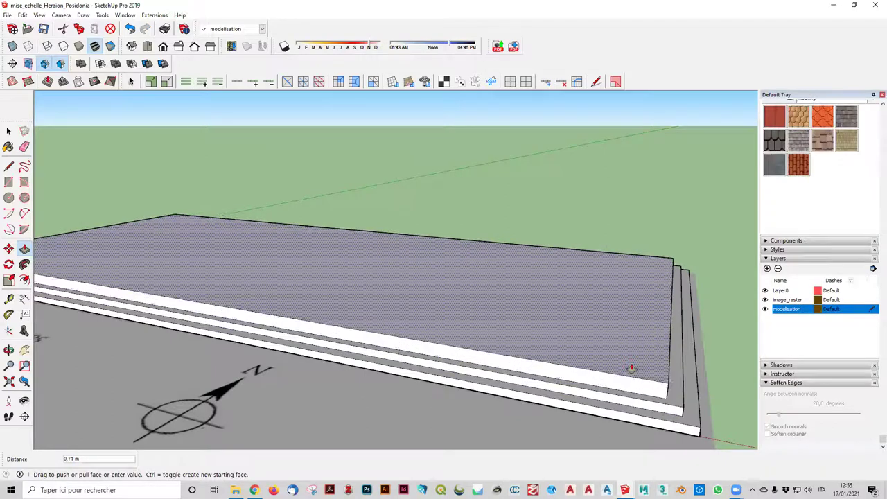
pyautogui.press('Return')
# - Orbit and zoom out to see the whole stepped platform with the scale bar and north arrow
pyautogui.moveTo(602, 336)
pyautogui.mouseDown(button='middle')
pyautogui.moveTo(711, 275)
pyautogui.moveTo(737, 395)
pyautogui.moveTo(697, 311)
pyautogui.moveTo(686, 234)
pyautogui.moveTo(717, 323)
pyautogui.moveTo(665, 360)
pyautogui.moveTo(709, 349)
pyautogui.moveTo(691, 352)
pyautogui.mouseUp(button='middle')
pyautogui.scroll(2, 697, 326)
pyautogui.scroll(-2, 703, 356)
pyautogui.scroll(-2, 700, 349)
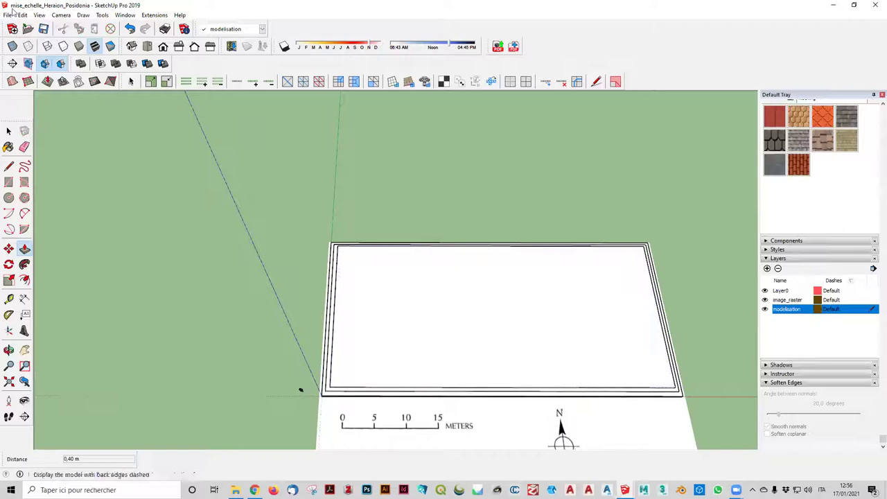
pyautogui.moveTo(406, 277); pyautogui.dragTo(689, 330, button='middle')
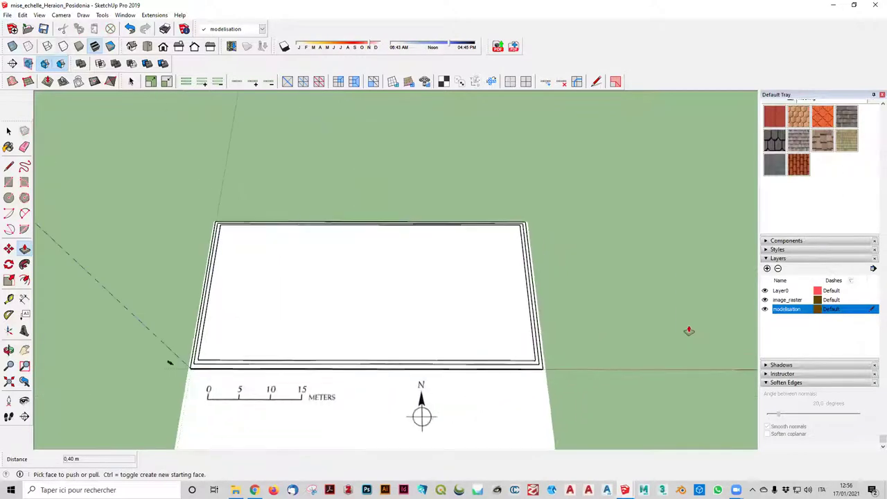
pyautogui.press('space')
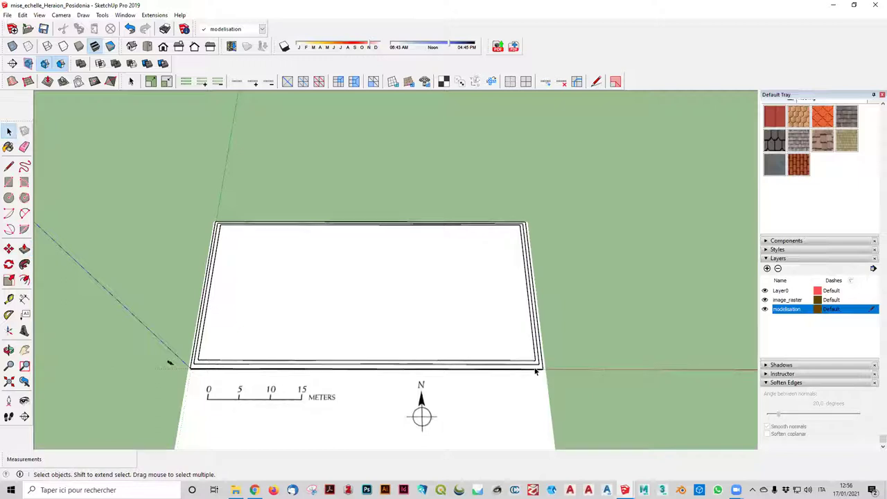
# - Make Layer0 current and toggle the modelisation layer off to check the plan, then back on
pyautogui.click(764, 309)
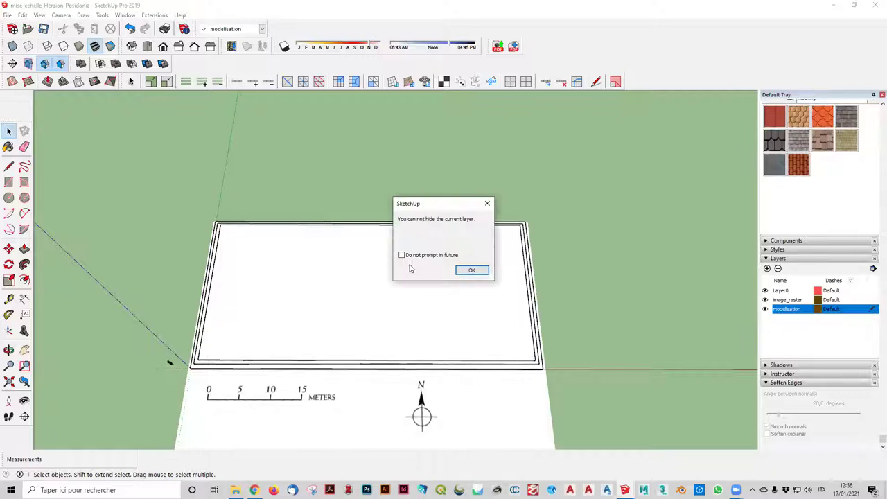
pyautogui.click(480, 270)
pyautogui.click(873, 291)
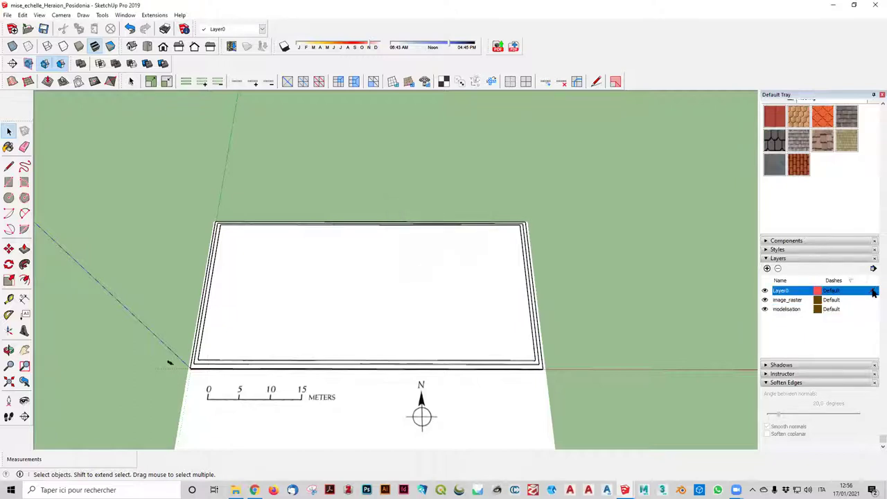
pyautogui.click(764, 309)
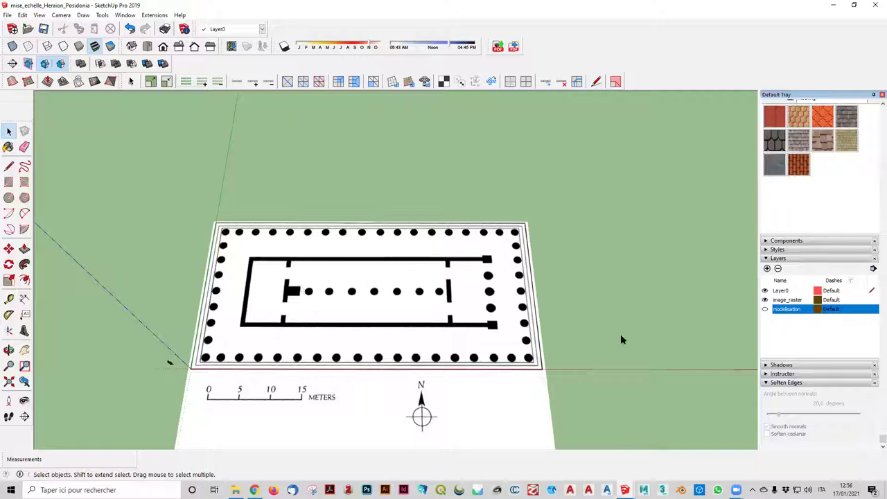
pyautogui.click(764, 310)
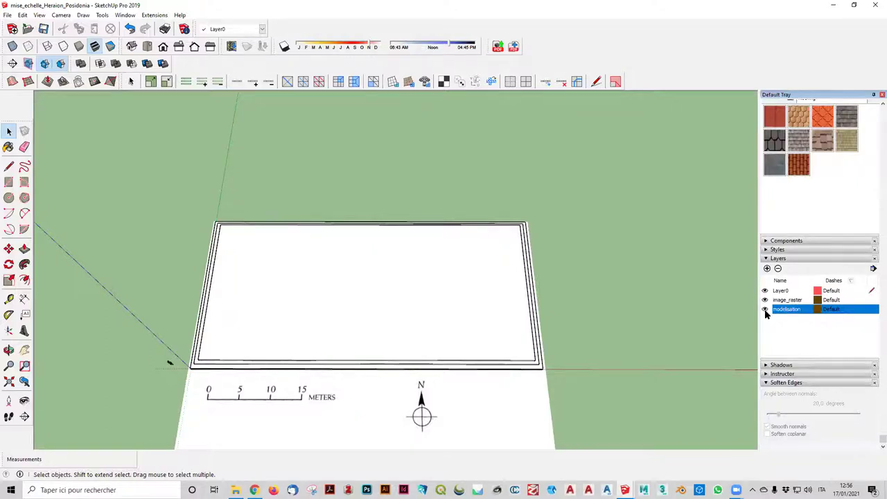
# - Hide the selected platform geometry and make modelisation the current layer again
pyautogui.doubleClick(476, 360)
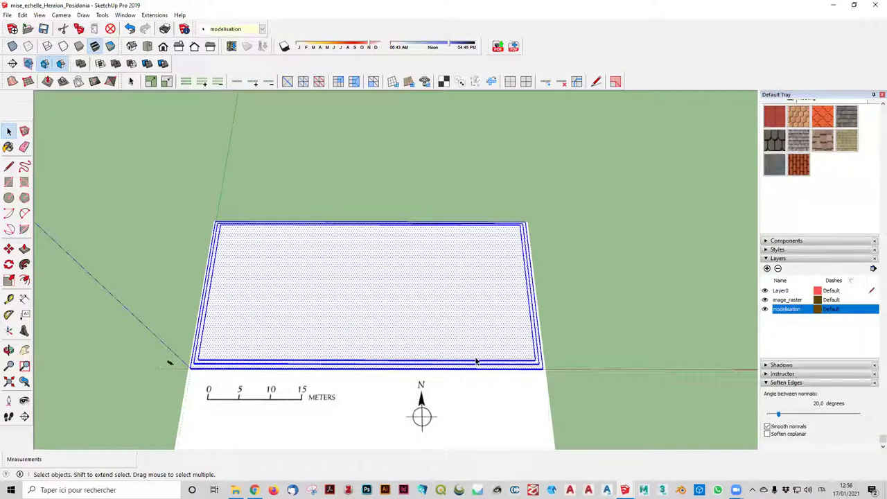
pyautogui.rightClick(476, 344)
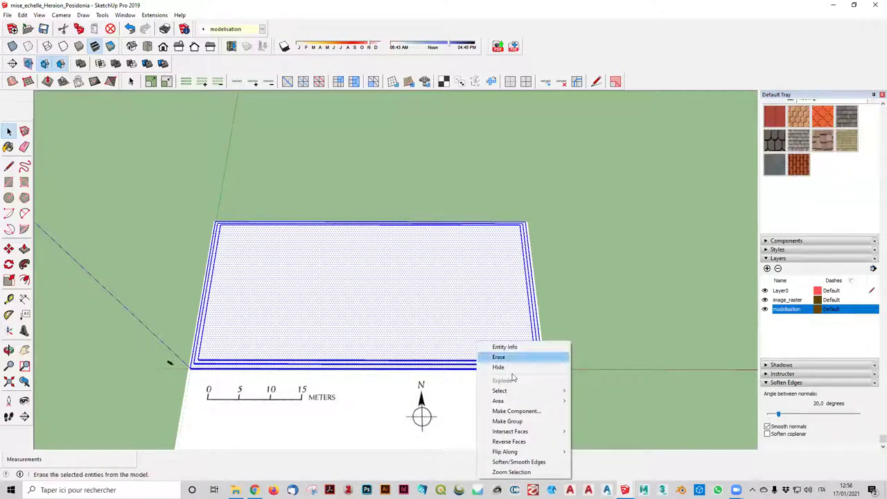
pyautogui.click(511, 367)
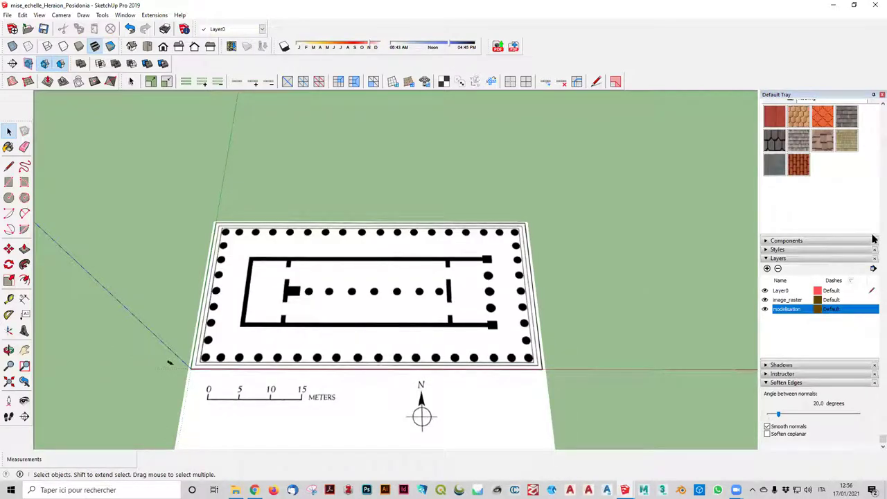
pyautogui.click(872, 310)
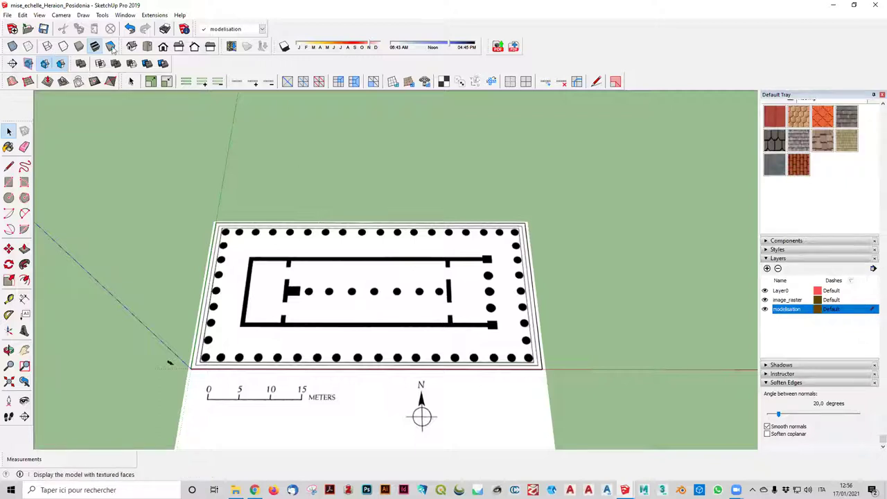
# - In Top view, start the cella wall line and trace it to the lower-left inner corner
pyautogui.click(147, 45)
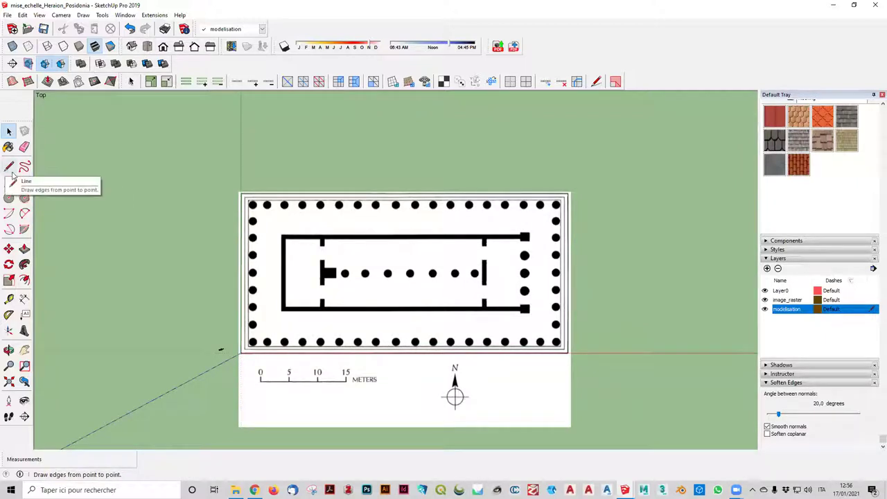
pyautogui.click(9, 166)
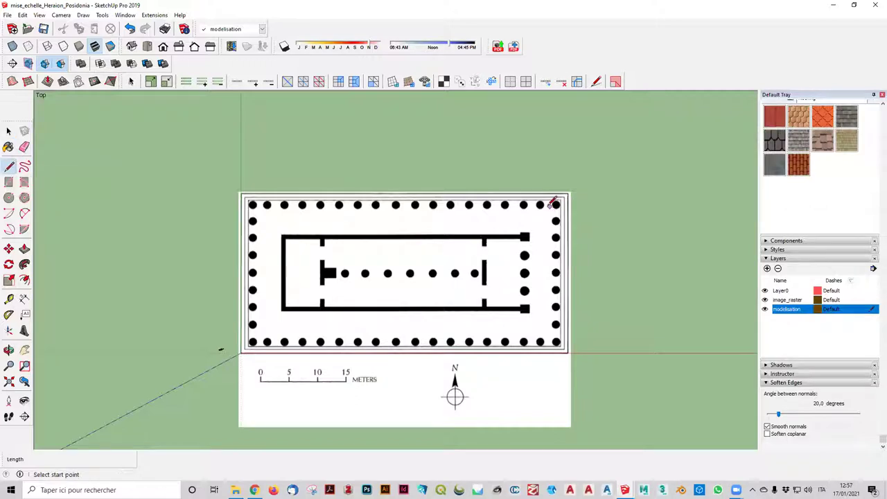
pyautogui.scroll(5, 517, 239)
pyautogui.scroll(3, 514, 243)
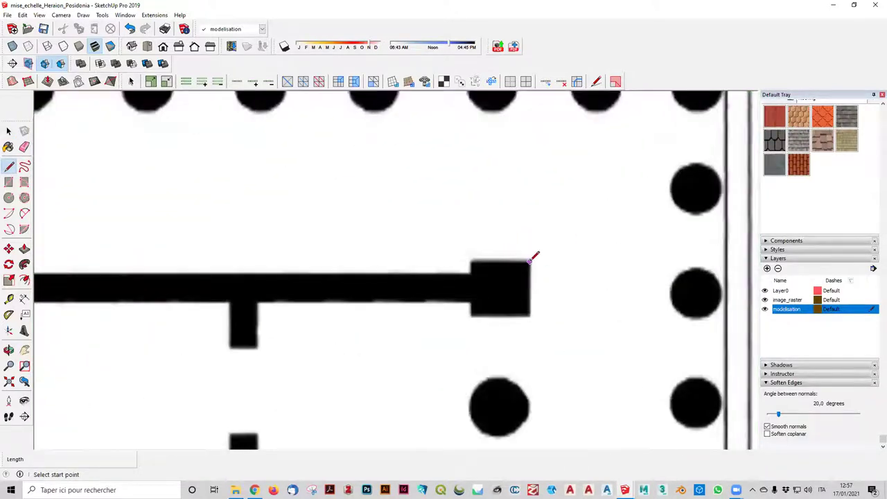
pyautogui.click(530, 260)
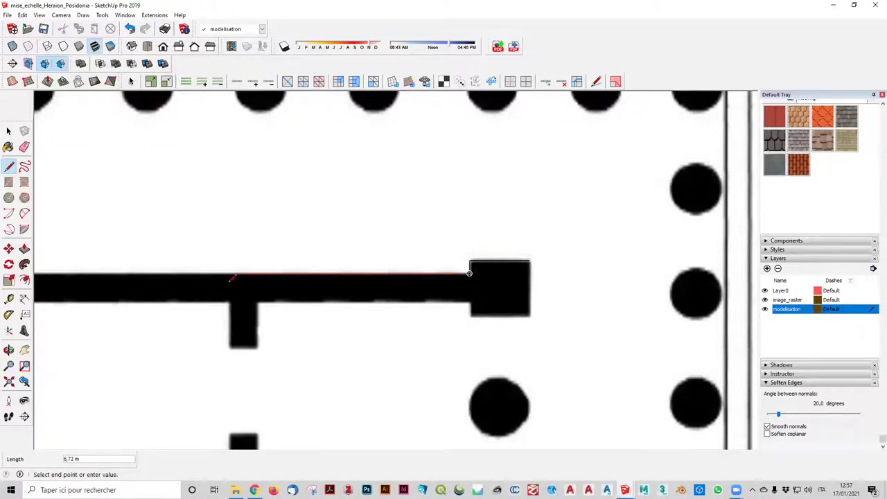
pyautogui.scroll(-3, 233, 279)
pyautogui.scroll(-1, 284, 247)
pyautogui.moveTo(257, 263); pyautogui.dragTo(273, 228, button='middle')
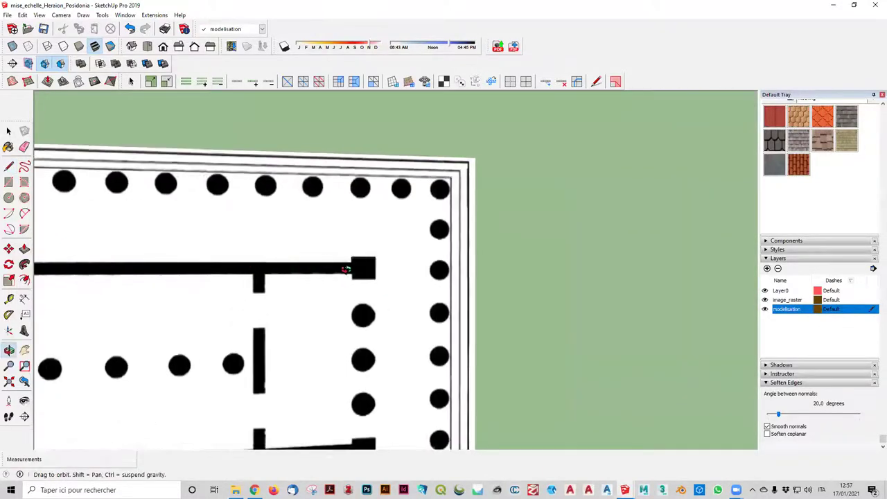
pyautogui.click(147, 46)
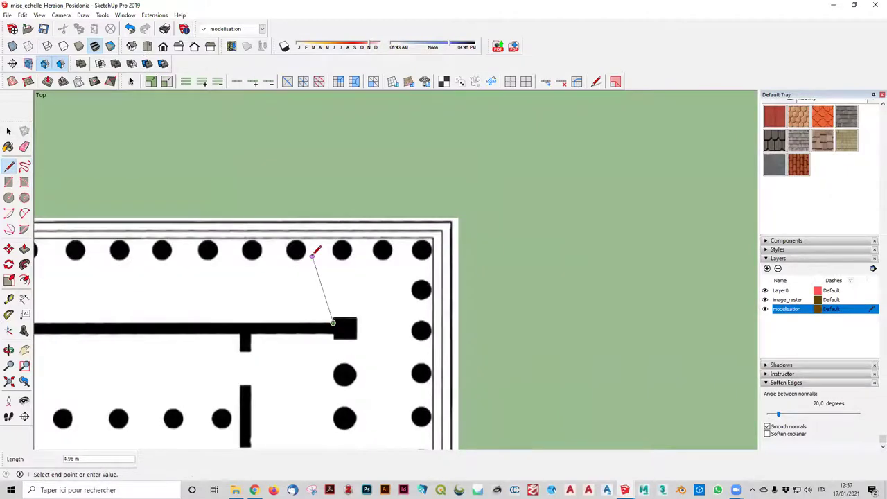
pyautogui.keyDown('shift'); pyautogui.moveTo(317, 253); pyautogui.dragTo(423, 264, button='middle'); pyautogui.keyUp('shift')
pyautogui.scroll(1, 126, 245)
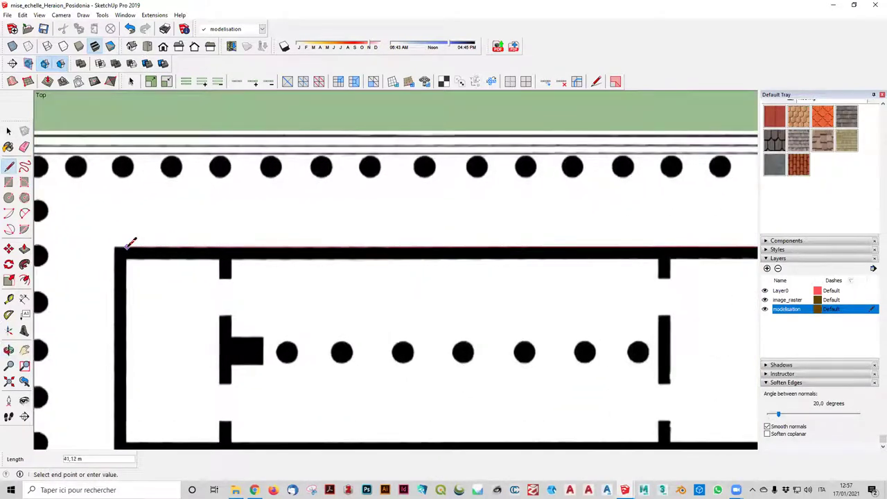
pyautogui.scroll(2, 115, 245)
pyautogui.click(110, 244)
pyautogui.scroll(-2, 108, 311)
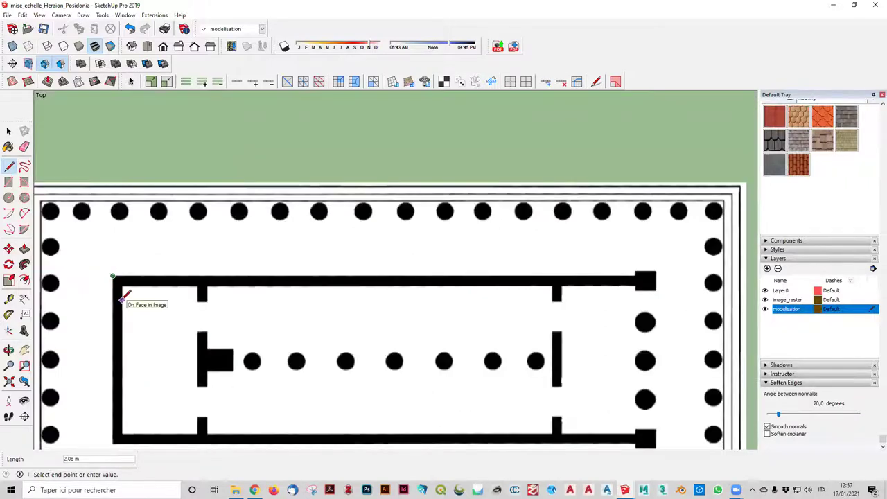
pyautogui.keyDown('shift'); pyautogui.moveTo(99, 419); pyautogui.dragTo(118, 297, button='middle'); pyautogui.keyUp('shift')
pyautogui.scroll(2, 123, 291)
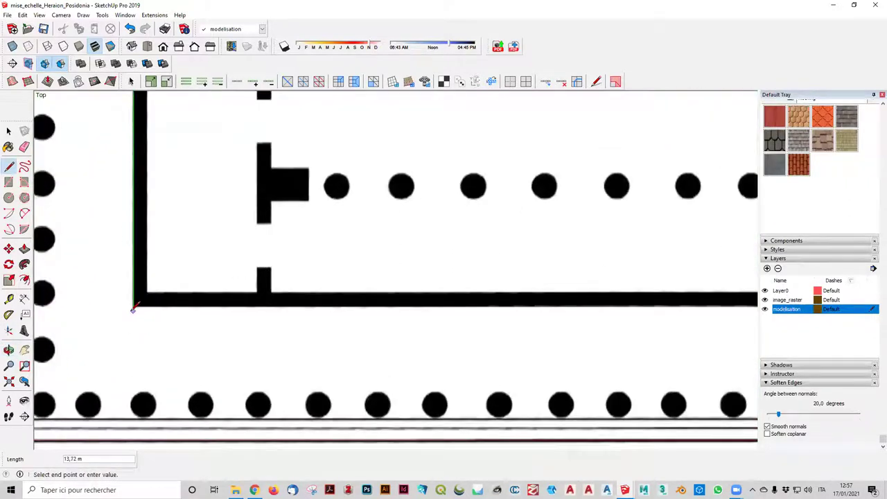
pyautogui.click(133, 306)
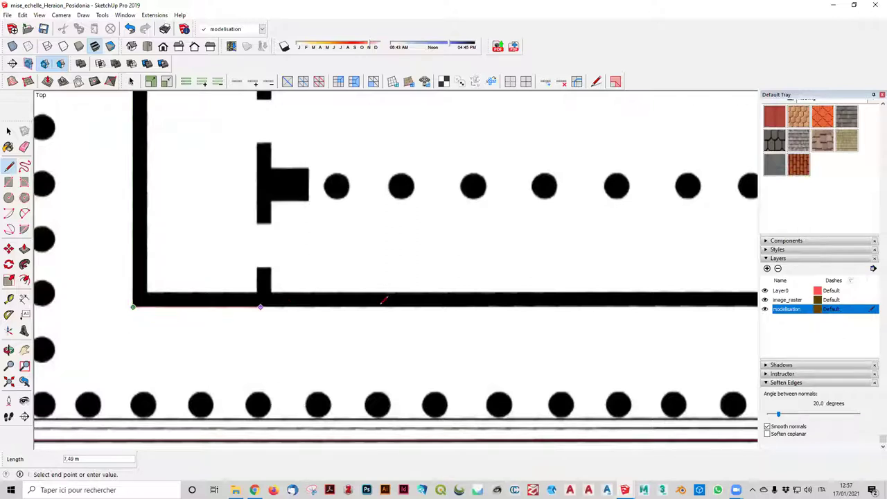
# - Trace the wall to the square end pier and around the pier's edges
pyautogui.keyDown('shift'); pyautogui.moveTo(643, 305); pyautogui.dragTo(415, 291, button='middle'); pyautogui.keyUp('shift')
pyautogui.scroll(3, 451, 294)
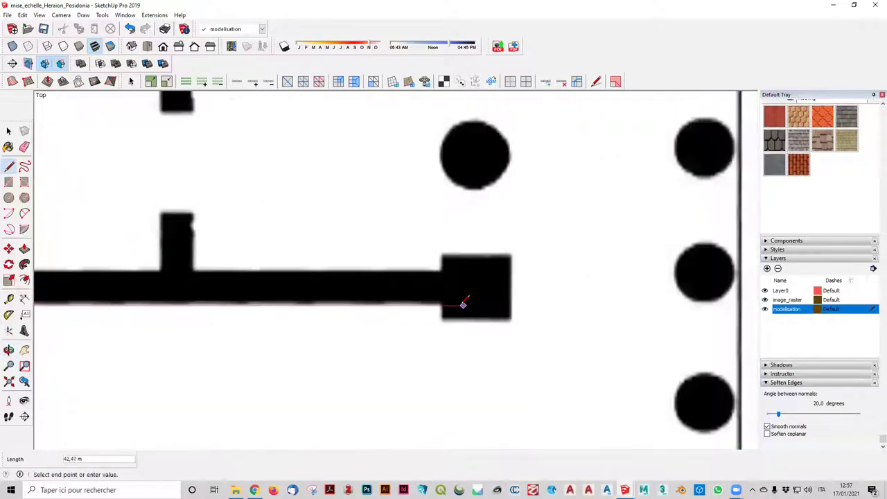
pyautogui.click(441, 305)
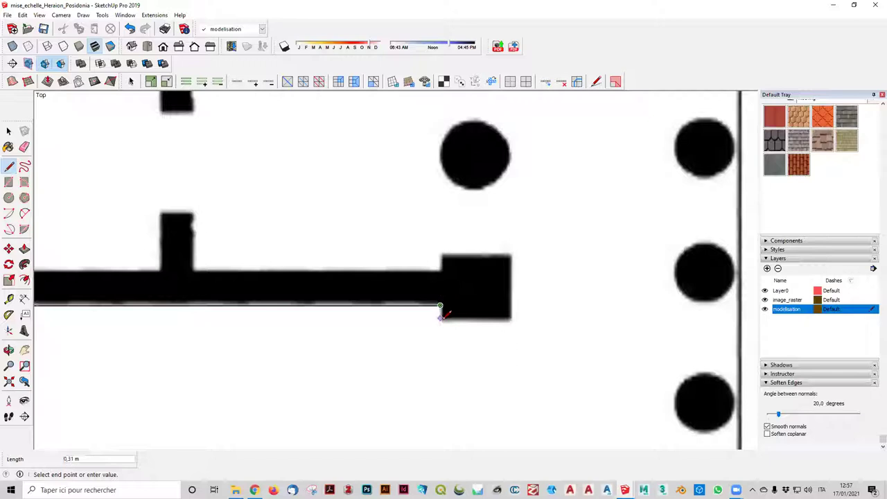
pyautogui.click(512, 321)
pyautogui.click(512, 254)
pyautogui.click(441, 254)
pyautogui.click(441, 270)
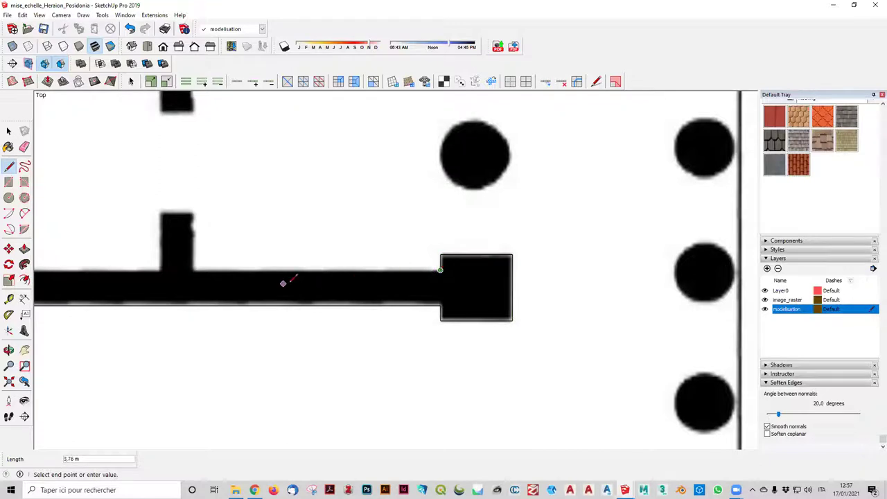
# - Continue the wall edge around the next two small tabs
pyautogui.scroll(-2, 283, 283)
pyautogui.scroll(2, 236, 270)
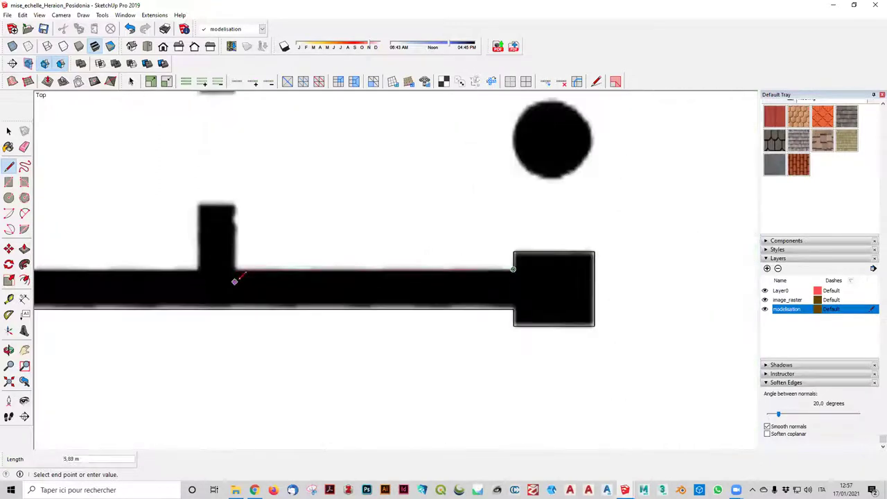
pyautogui.click(235, 269)
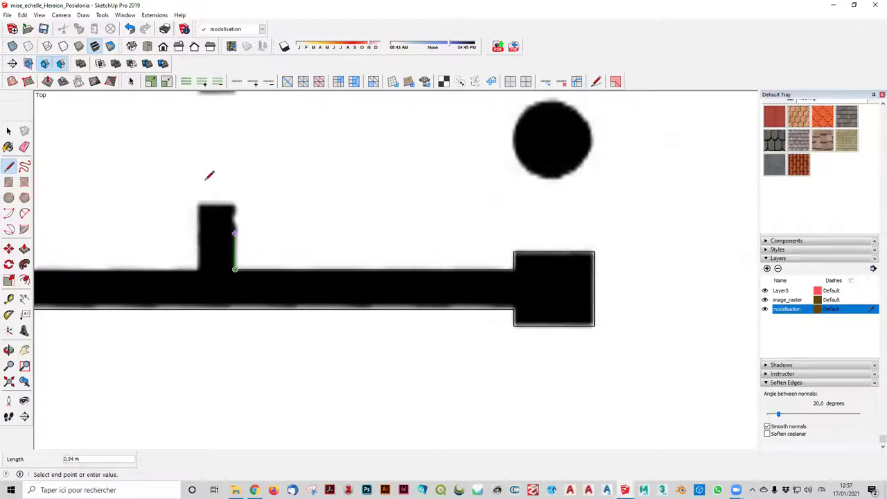
pyautogui.click(235, 206)
pyautogui.click(199, 206)
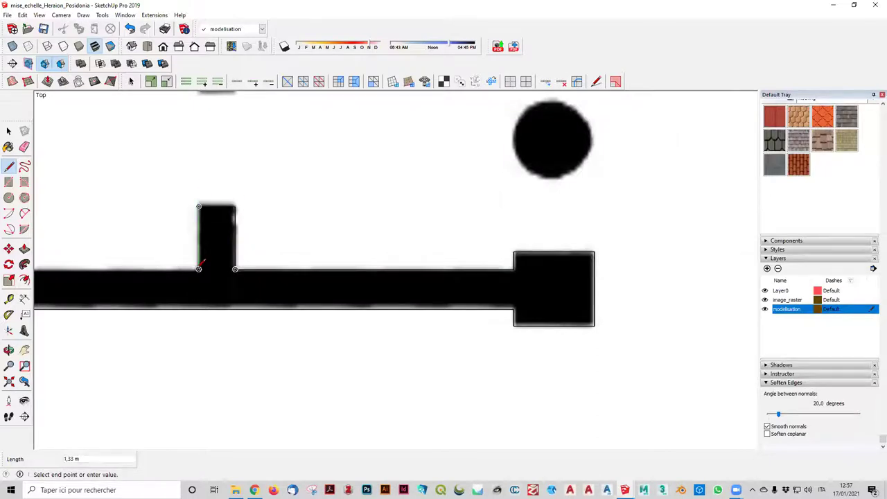
pyautogui.click(198, 269)
pyautogui.scroll(-2, 138, 266)
pyautogui.keyDown('shift'); pyautogui.moveTo(178, 268); pyautogui.dragTo(467, 275, button='middle'); pyautogui.keyUp('shift')
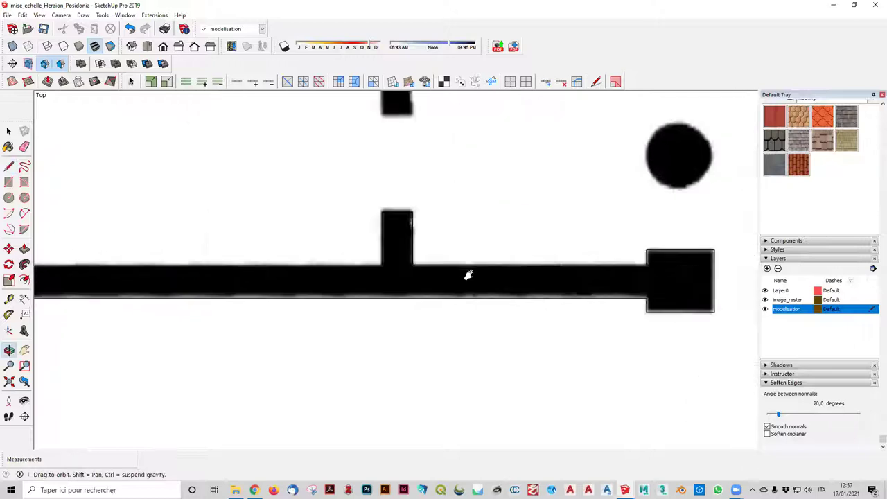
pyautogui.scroll(2, 467, 275)
pyautogui.scroll(-4, 561, 275)
pyautogui.scroll(-1, 559, 278)
pyautogui.scroll(5, 236, 280)
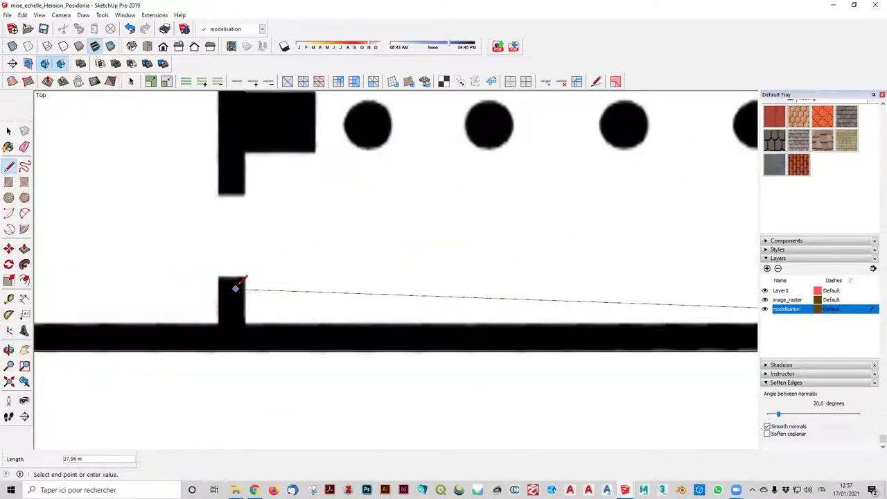
pyautogui.scroll(2, 239, 291)
pyautogui.click(250, 348)
pyautogui.click(248, 273)
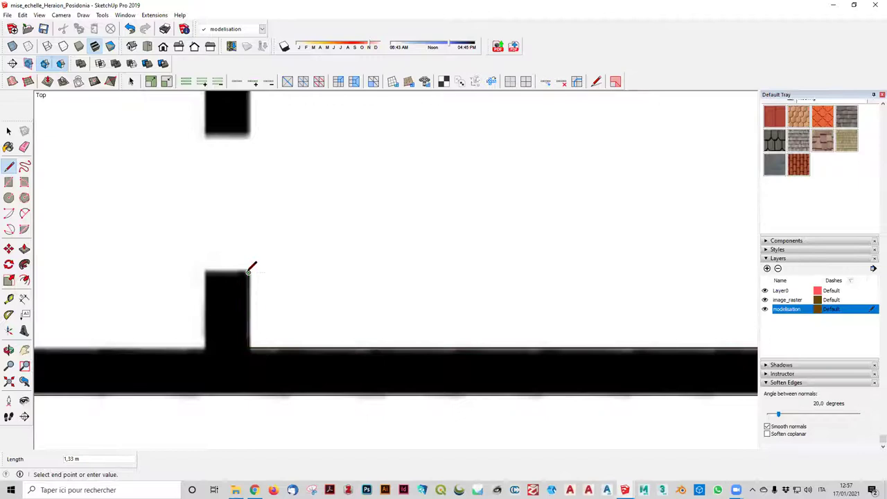
pyautogui.click(206, 272)
pyautogui.click(206, 346)
# - Trace the left wall up to the top-left corner and around the top wall's inner tab
pyautogui.scroll(-1, 187, 340)
pyautogui.scroll(-1, 184, 317)
pyautogui.scroll(-2, 160, 308)
pyautogui.scroll(2, 113, 308)
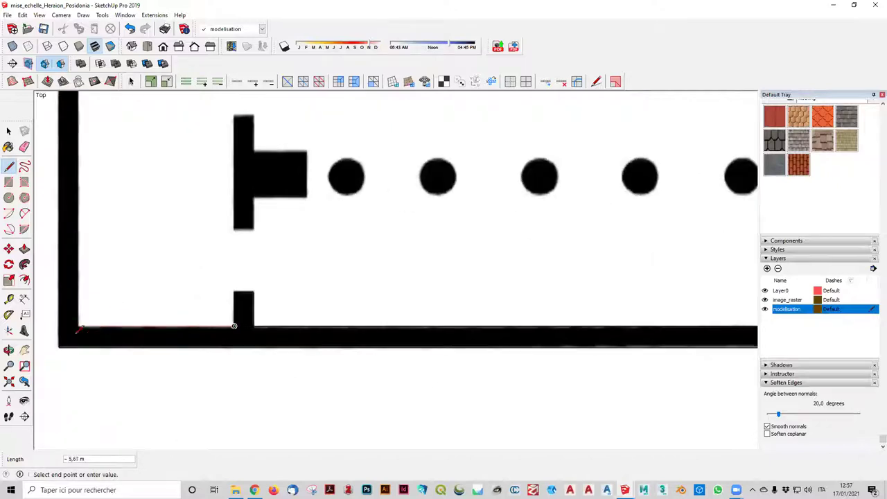
pyautogui.click(79, 323)
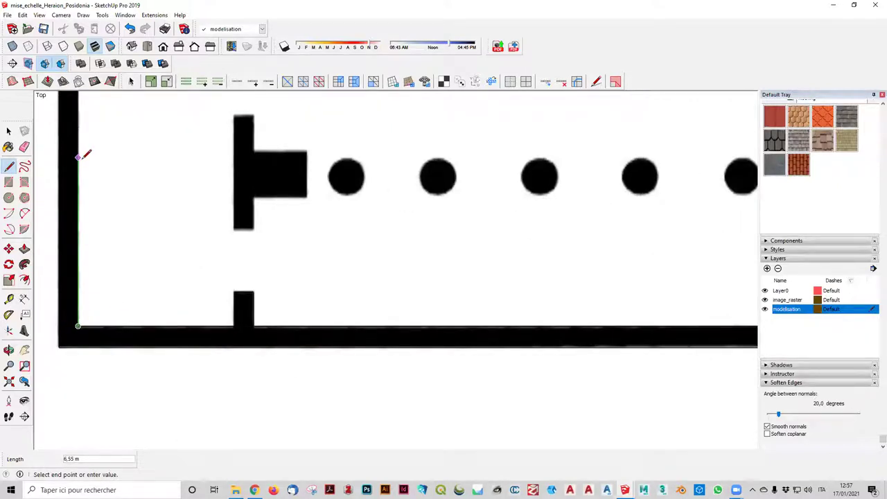
pyautogui.keyDown('shift'); pyautogui.moveTo(85, 154); pyautogui.dragTo(110, 315, button='middle'); pyautogui.keyUp('shift')
pyautogui.scroll(2, 109, 159)
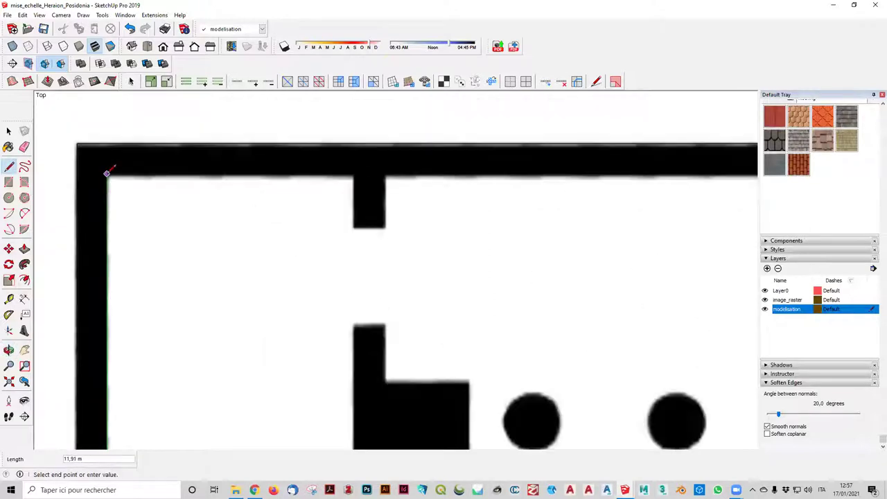
pyautogui.click(107, 177)
pyautogui.click(354, 177)
pyautogui.click(354, 229)
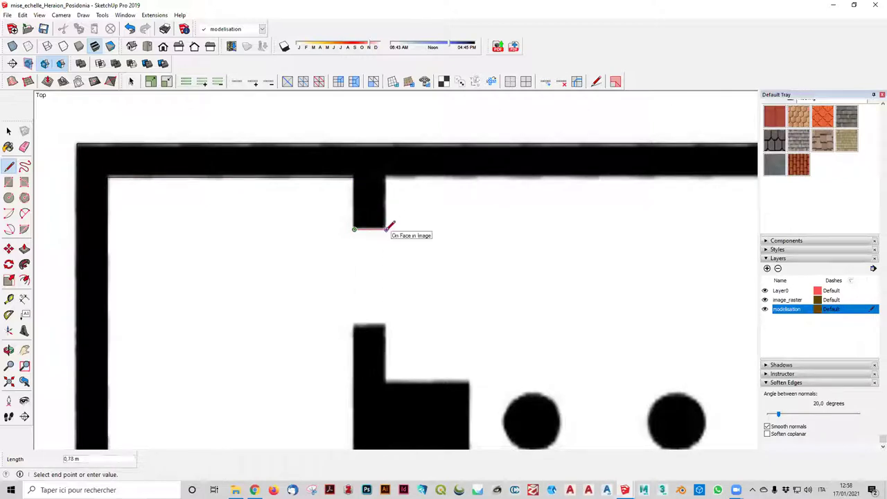
pyautogui.click(386, 229)
pyautogui.click(385, 177)
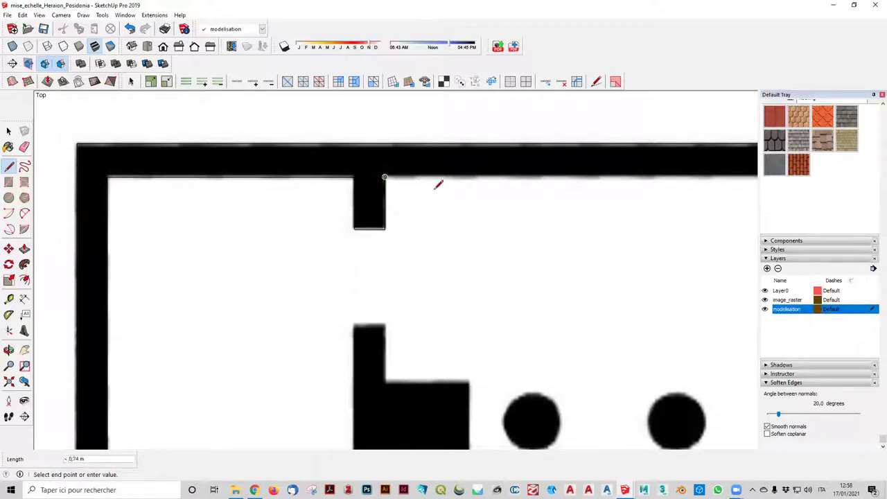
# - Trace the last top-wall tab and the square end pier, closing the outline into a face
pyautogui.scroll(-2, 618, 179)
pyautogui.keyDown('shift'); pyautogui.moveTo(619, 179); pyautogui.dragTo(166, 166, button='middle'); pyautogui.keyUp('shift')
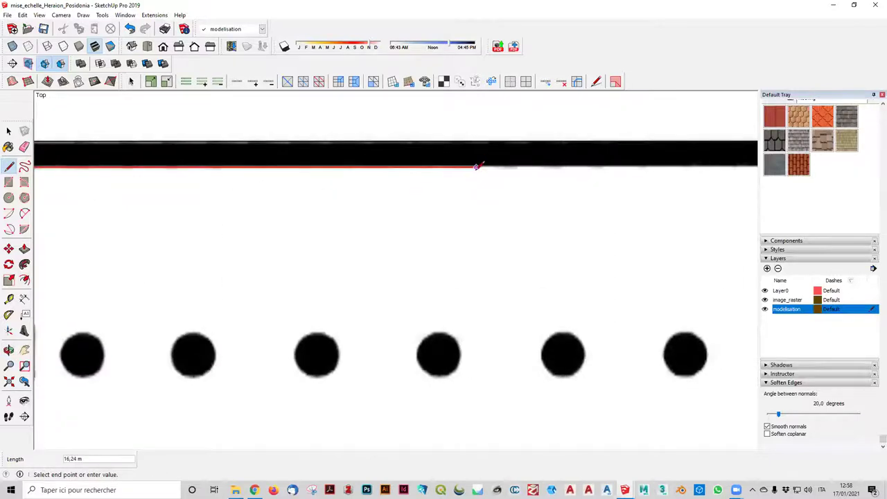
pyautogui.scroll(-2, 478, 166)
pyautogui.scroll(-2, 727, 167)
pyautogui.scroll(4, 728, 166)
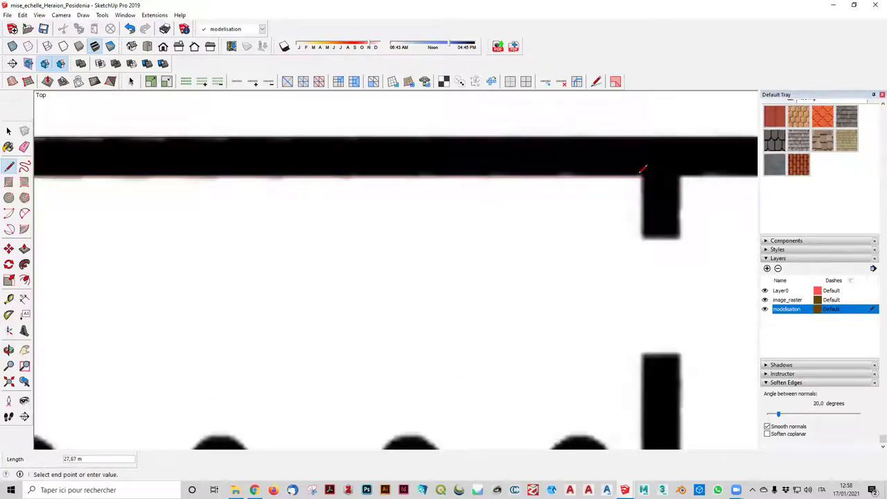
pyautogui.click(641, 178)
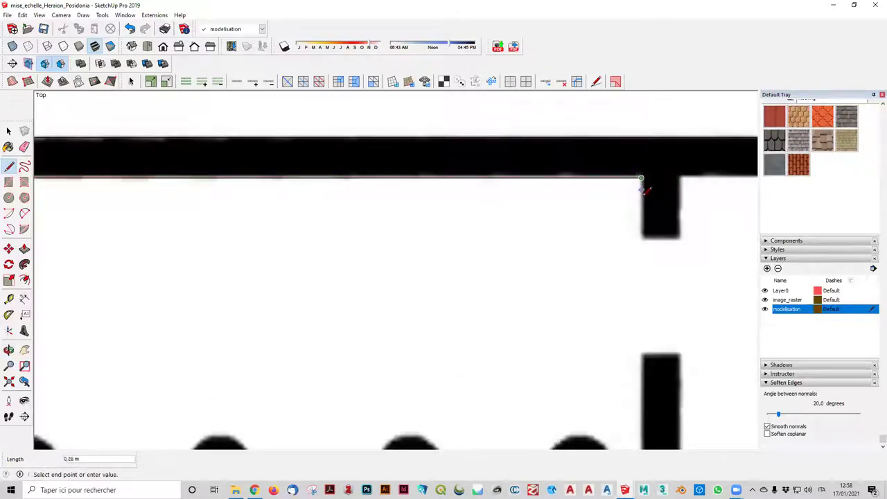
pyautogui.click(641, 240)
pyautogui.click(679, 240)
pyautogui.click(677, 178)
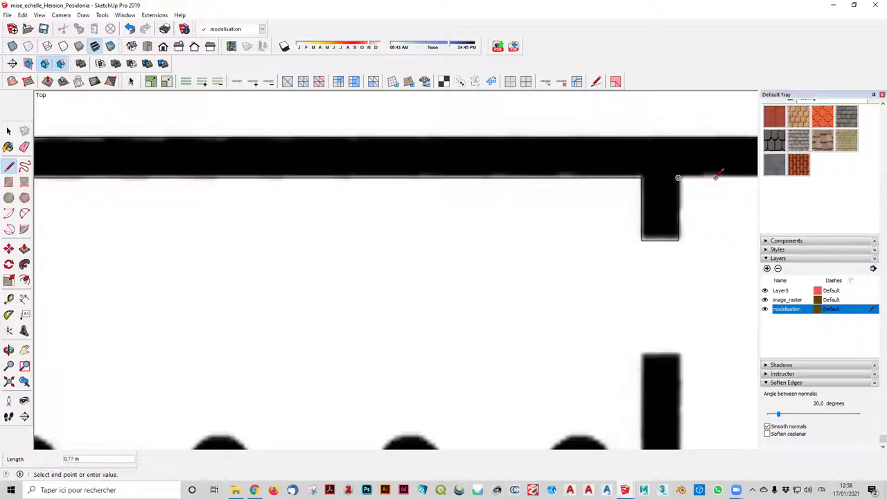
pyautogui.keyDown('shift'); pyautogui.moveTo(716, 175); pyautogui.dragTo(190, 183, button='middle'); pyautogui.keyUp('shift')
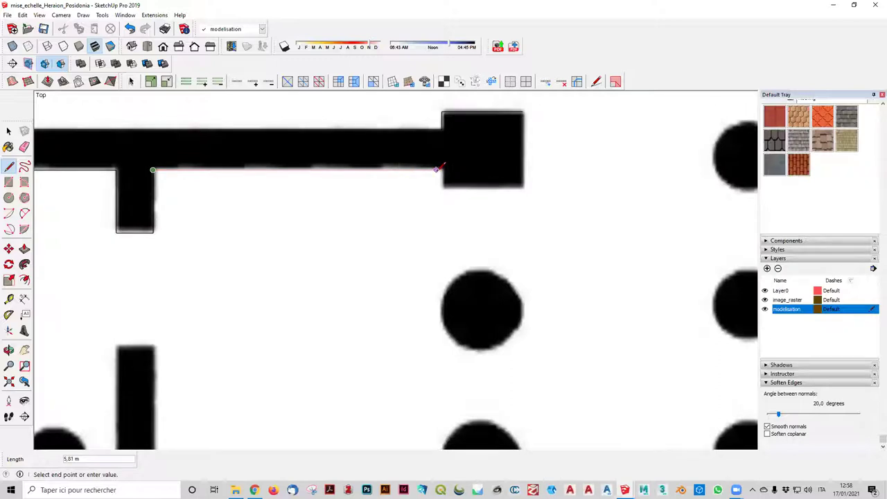
pyautogui.click(441, 169)
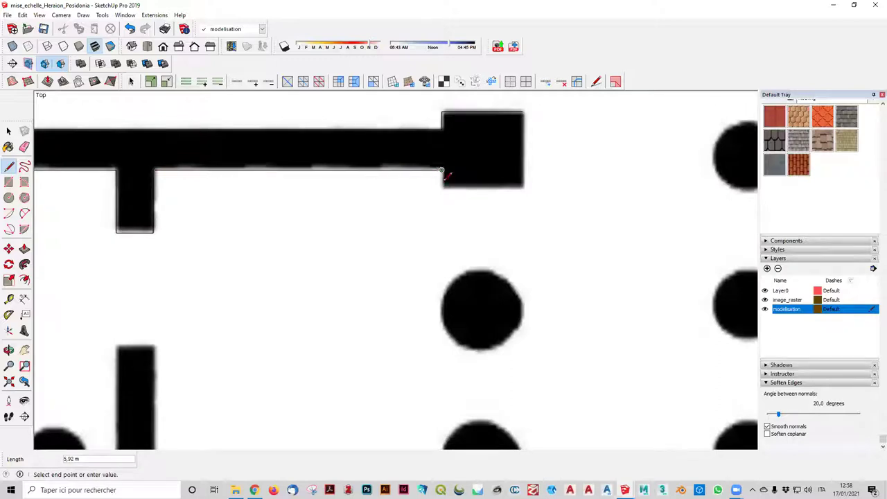
pyautogui.click(441, 187)
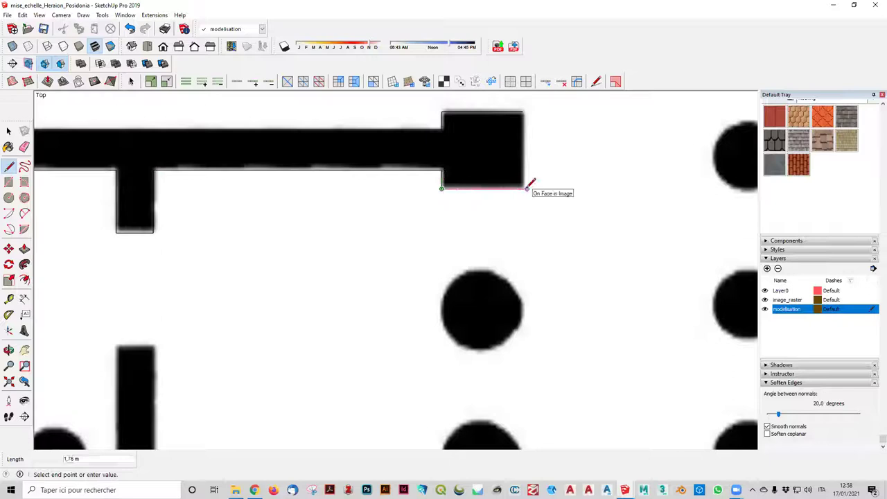
pyautogui.click(523, 188)
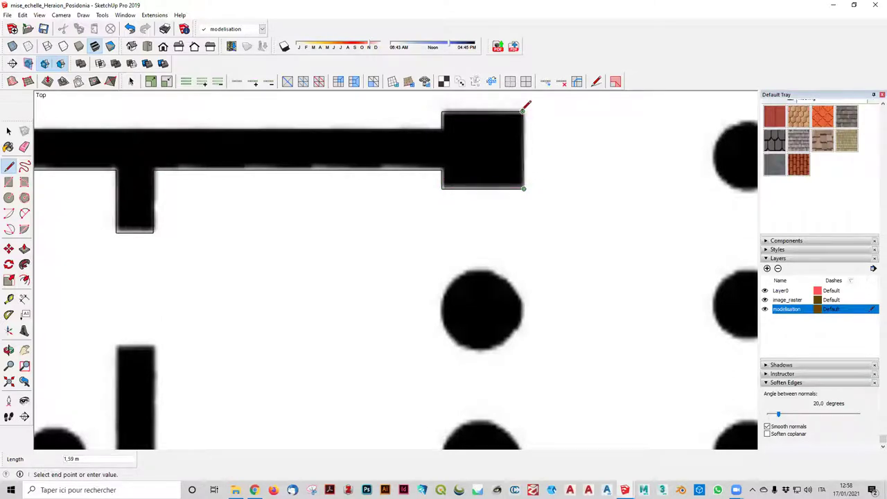
pyautogui.click(523, 111)
pyautogui.scroll(-1, 531, 164)
# - Zoom out over the closed wall outline and pick the Push/Pull tool
pyautogui.scroll(-2, 551, 178)
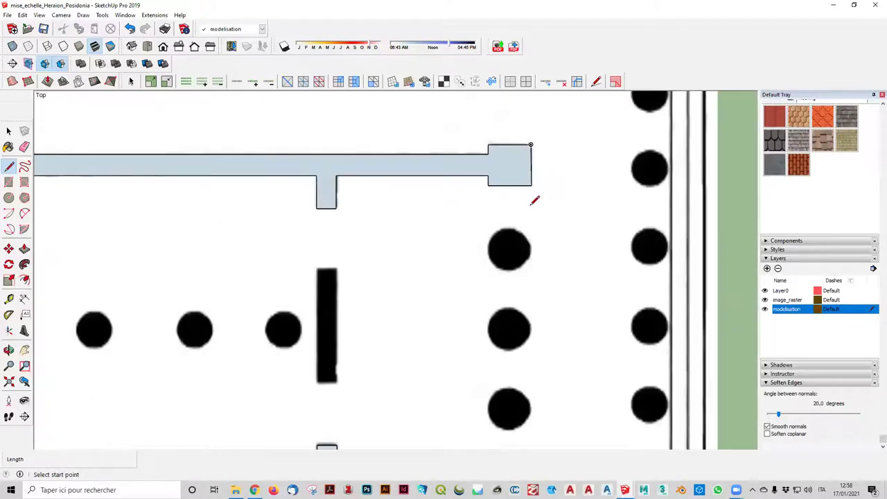
pyautogui.scroll(-2, 530, 198)
pyautogui.scroll(-2, 528, 232)
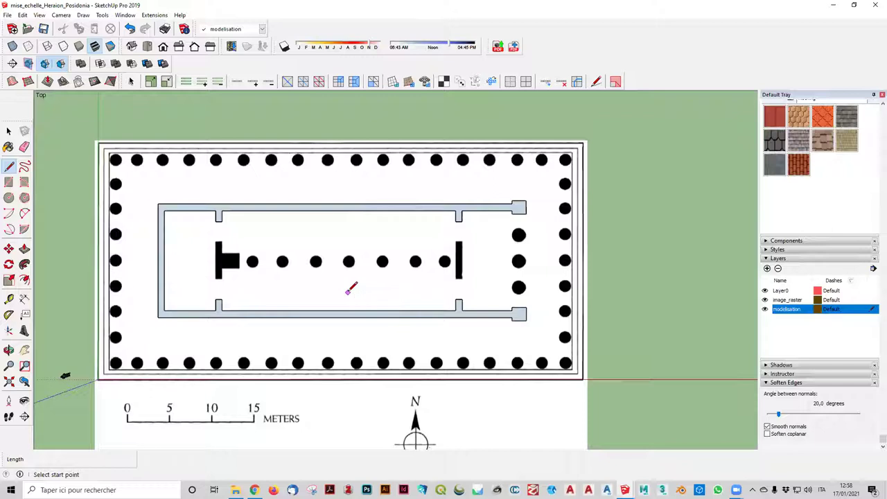
pyautogui.click(22, 248)
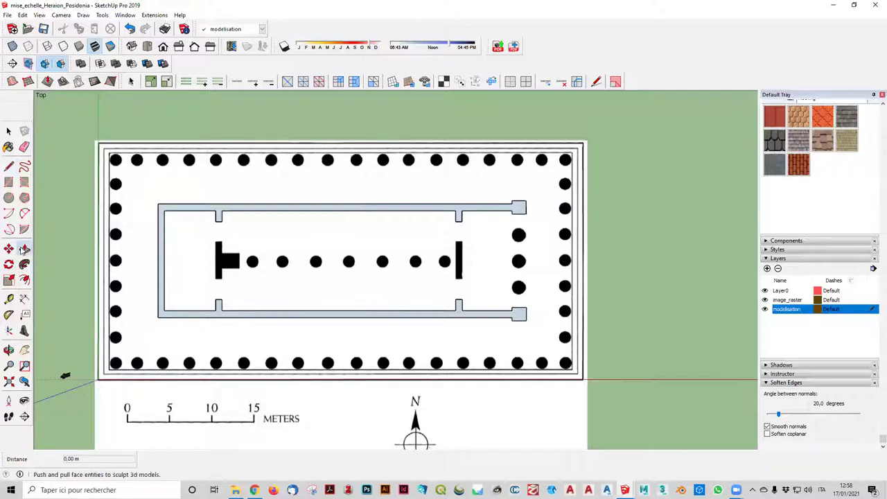
# - Pull the cella wall outline up 3 m into walls and orbit to inspect them
pyautogui.click(408, 211)
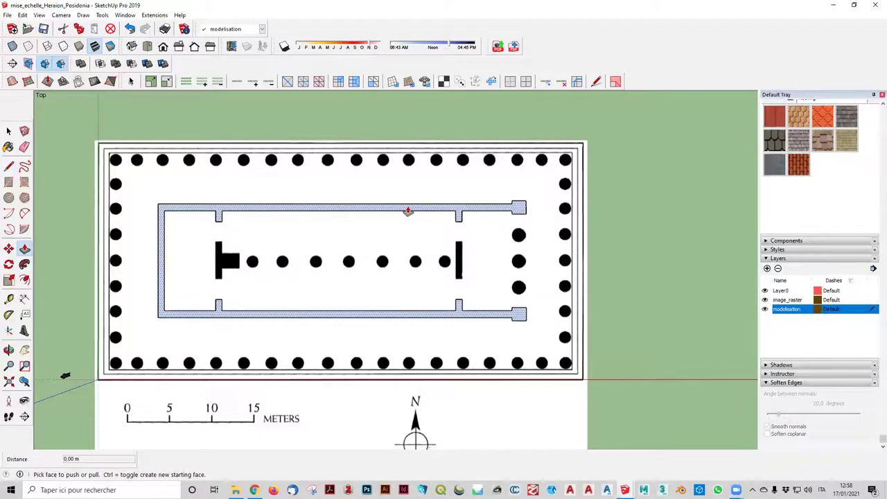
pyautogui.moveTo(408, 235)
pyautogui.mouseDown(button='middle')
pyautogui.moveTo(460, 118)
pyautogui.moveTo(404, 307)
pyautogui.mouseUp(button='middle')
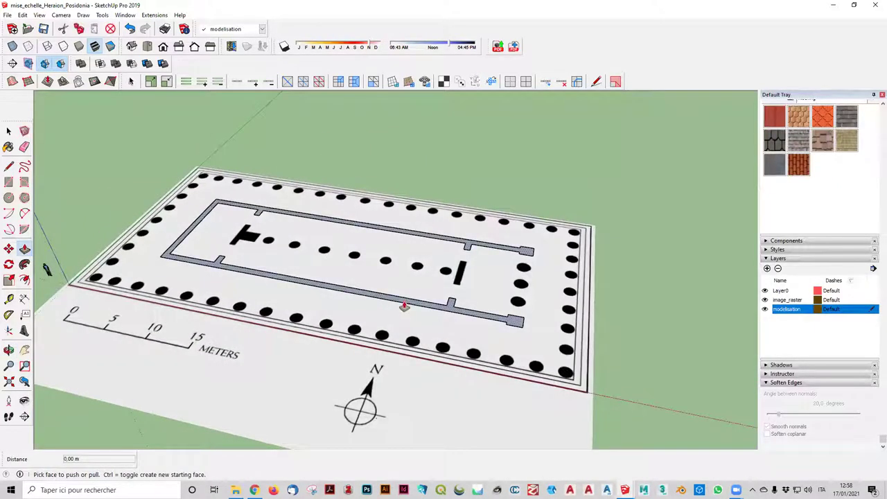
pyautogui.moveTo(405, 305); pyautogui.dragTo(381, 266)
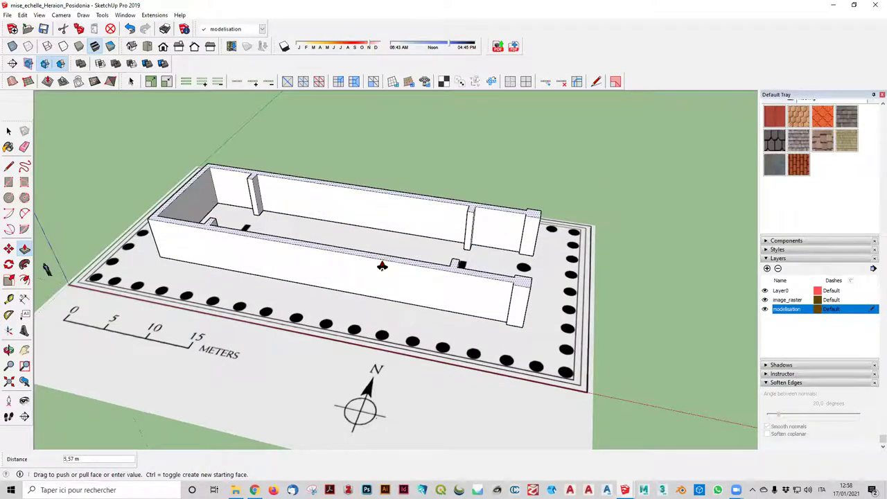
pyautogui.press('Return')
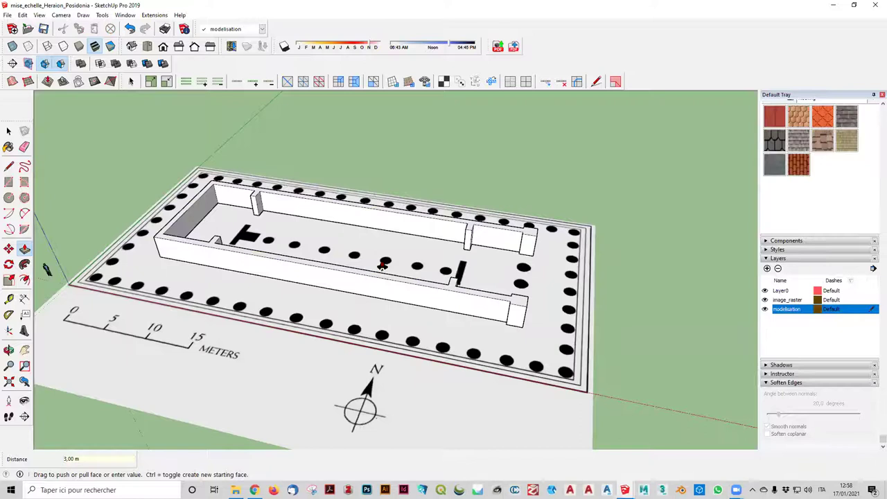
pyautogui.moveTo(390, 166)
pyautogui.mouseDown(button='middle')
pyautogui.moveTo(392, 93)
pyautogui.moveTo(456, 296)
pyautogui.mouseUp(button='middle')
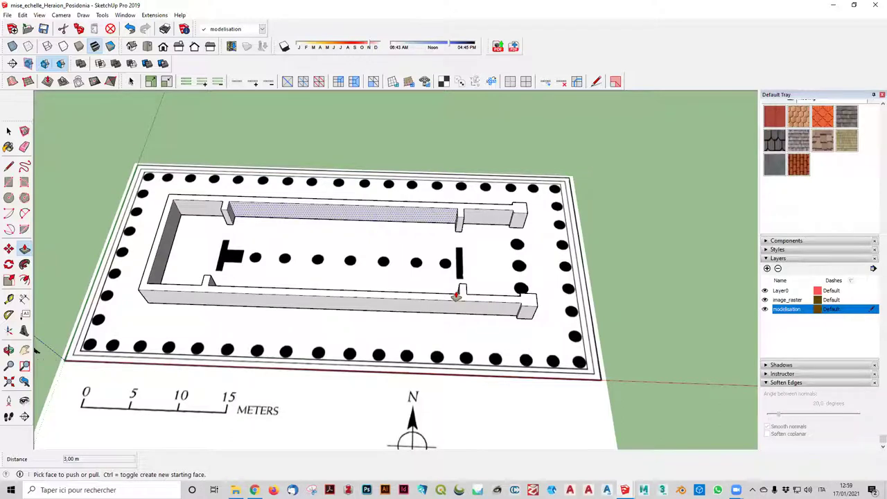
pyautogui.moveTo(673, 267)
pyautogui.mouseDown(button='middle')
pyautogui.moveTo(638, 319)
pyautogui.moveTo(36, 102)
pyautogui.mouseUp(button='middle')
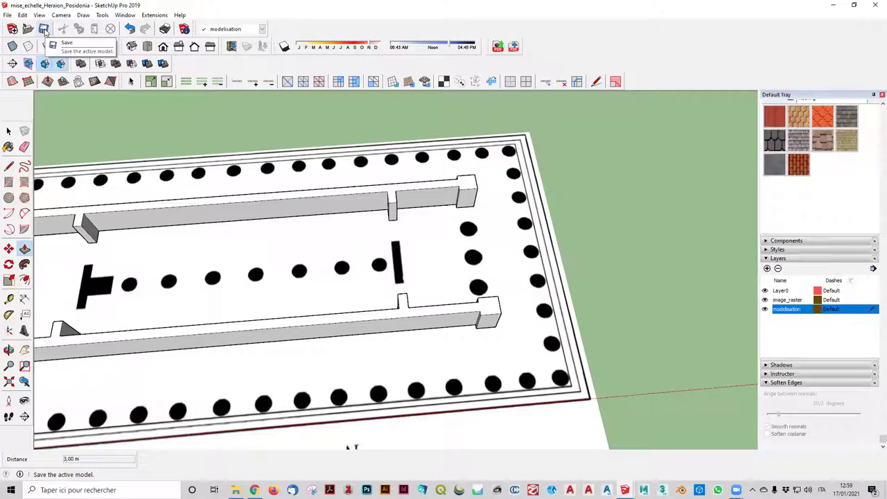
# - Orbit around the 3 m walls, then return to the straight-down Top view of the plan
pyautogui.scroll(-3, 245, 254)
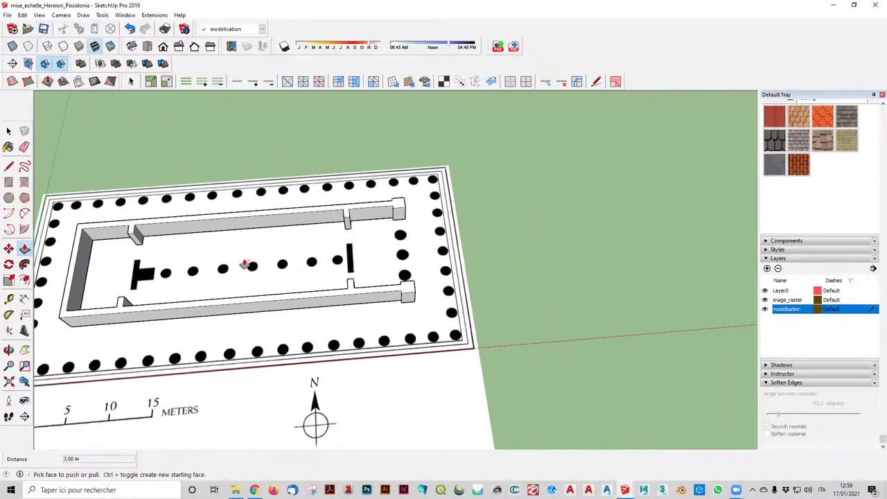
pyautogui.scroll(-2, 246, 261)
pyautogui.scroll(2, 208, 288)
pyautogui.moveTo(192, 301)
pyautogui.mouseDown(button='middle')
pyautogui.moveTo(184, 289)
pyautogui.moveTo(154, 305)
pyautogui.moveTo(146, 287)
pyautogui.mouseUp(button='middle')
pyautogui.press('p')
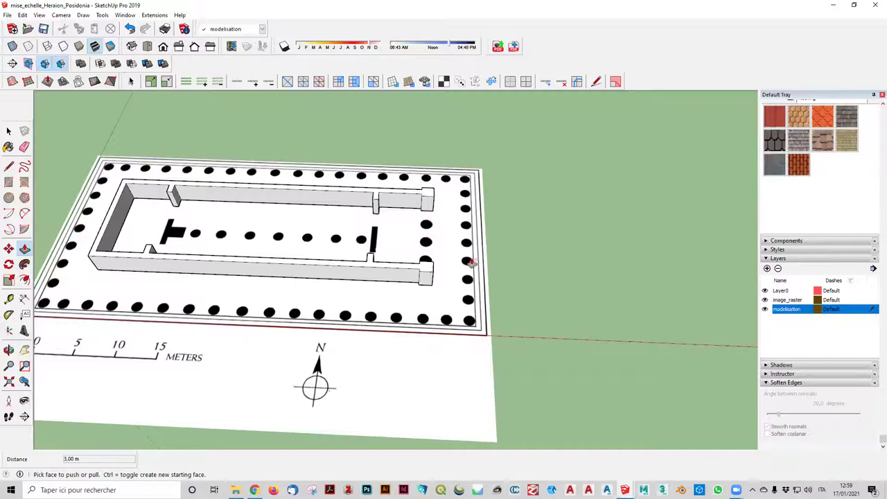
pyautogui.moveTo(429, 223); pyautogui.dragTo(509, 257, button='middle')
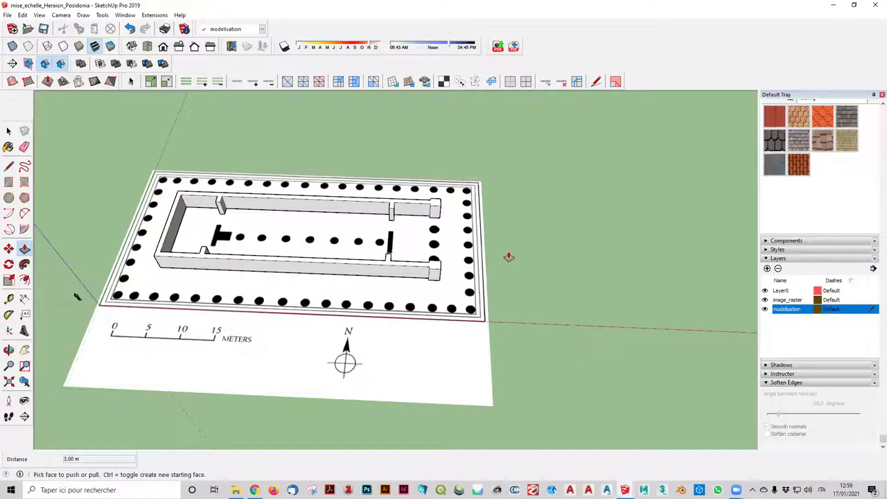
pyautogui.scroll(2, 508, 257)
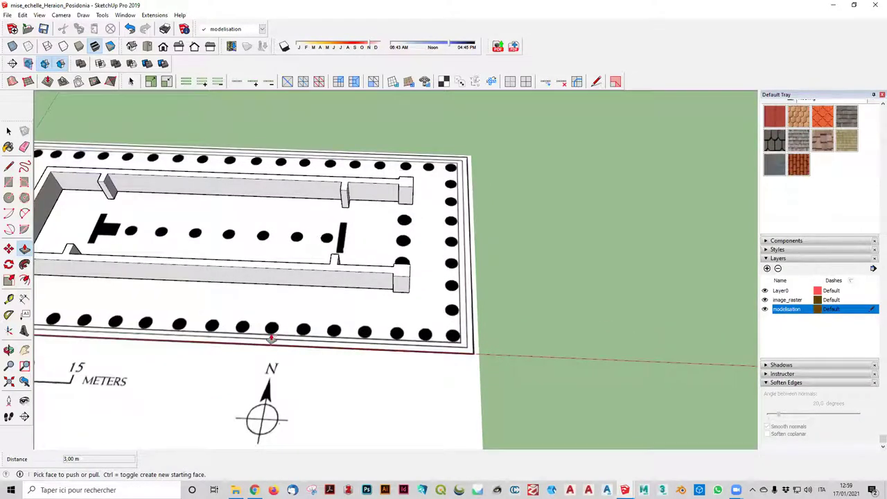
pyautogui.click(147, 46)
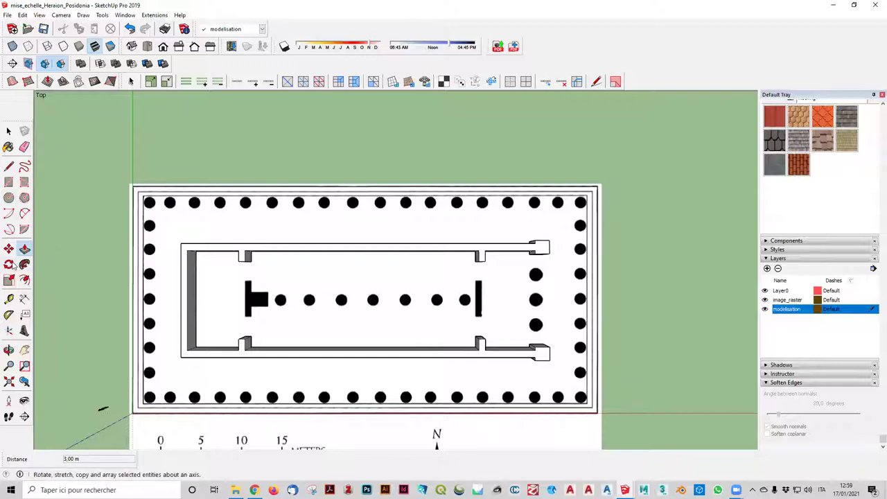
# - Draw a 0.67 m radius circle over the top-left corner column
pyautogui.click(9, 198)
pyautogui.scroll(2, 122, 198)
pyautogui.scroll(4, 163, 187)
pyautogui.scroll(3, 162, 236)
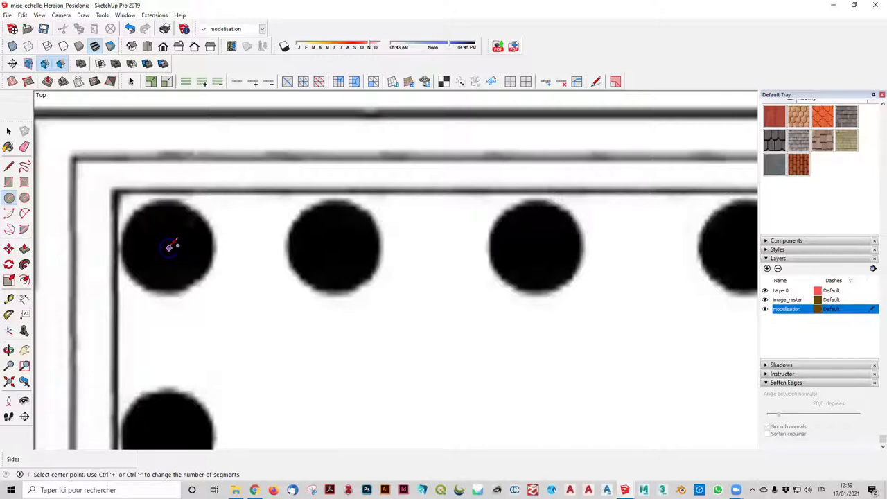
pyautogui.click(168, 243)
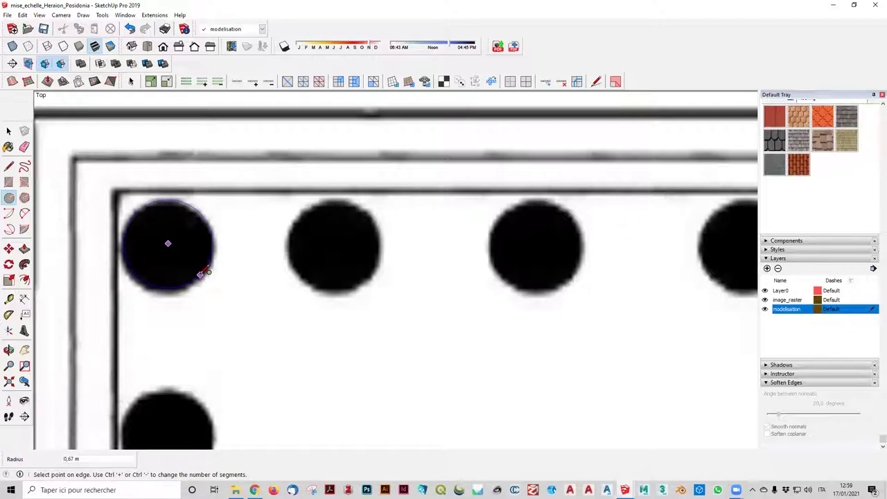
pyautogui.click(206, 271)
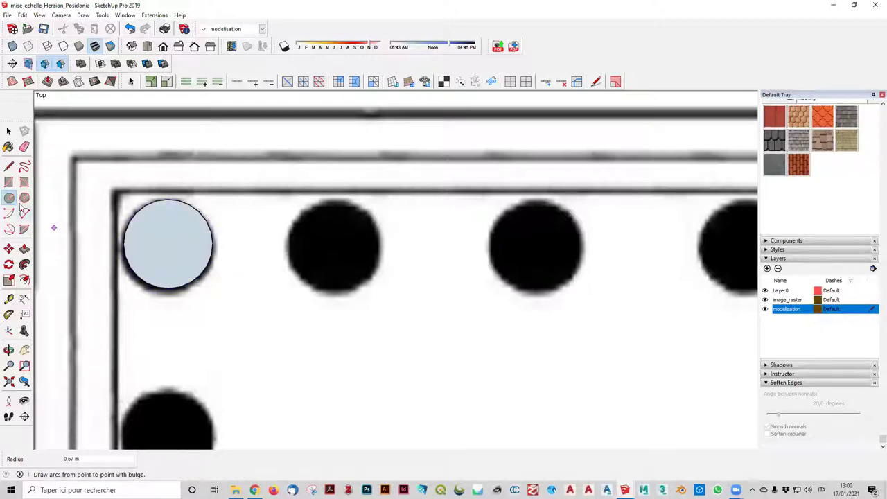
# - Move the circle slightly so it aligns with the column outline on the plan
pyautogui.click(8, 248)
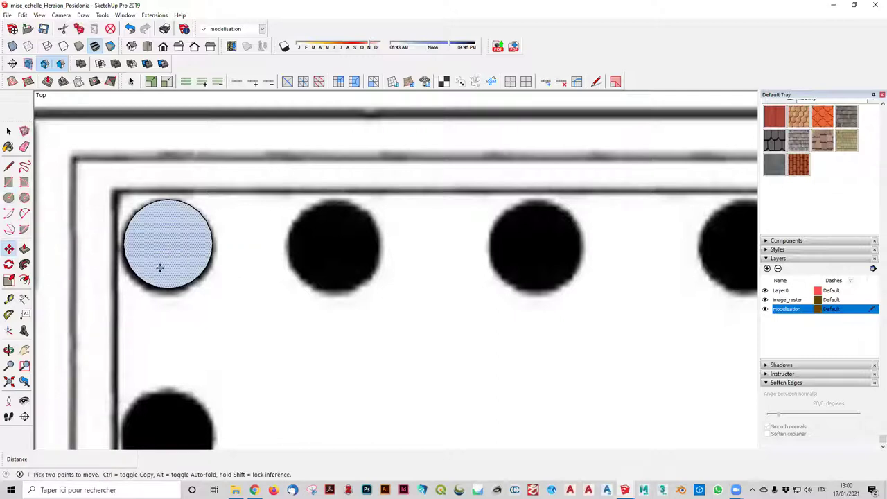
pyautogui.click(164, 261)
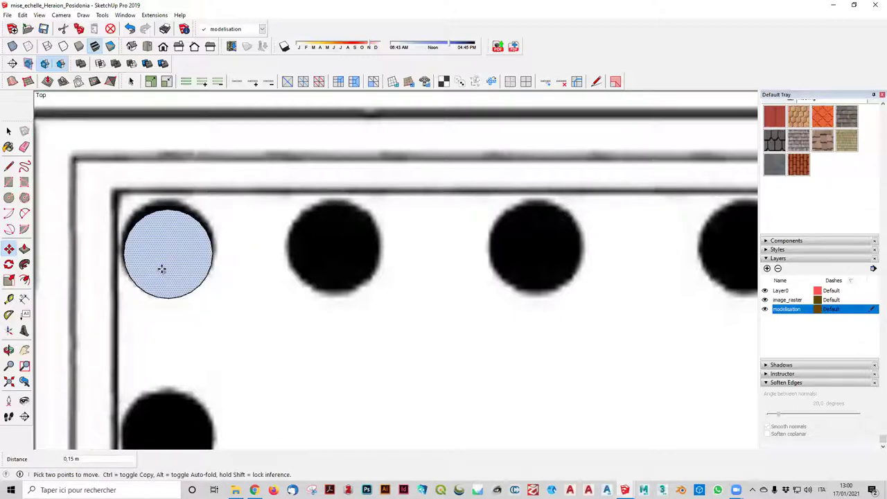
pyautogui.click(162, 268)
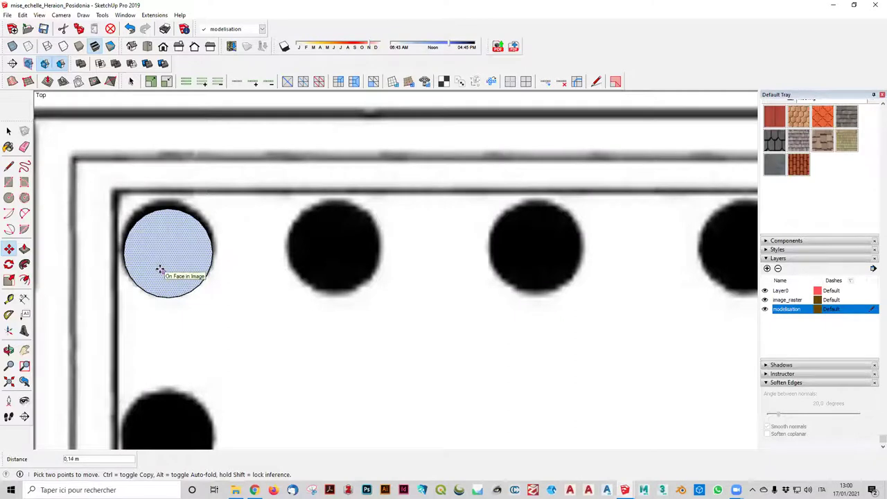
pyautogui.scroll(-2, 159, 291)
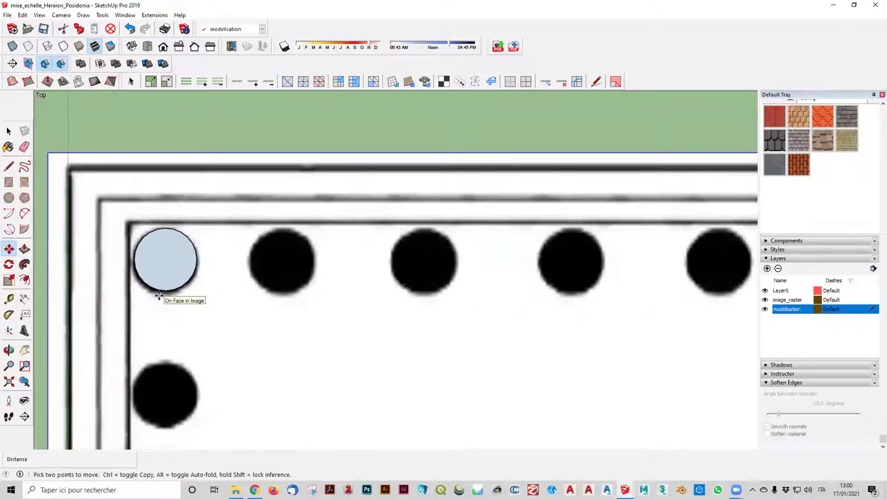
pyautogui.scroll(-2, 160, 290)
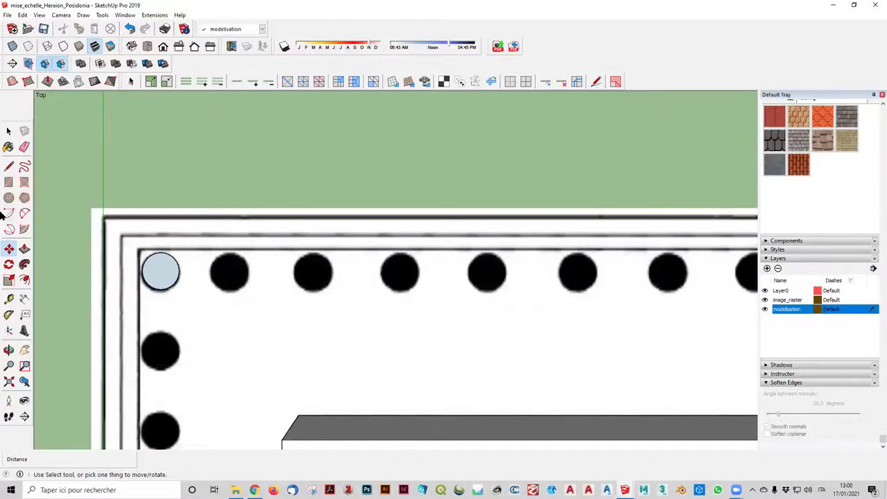
# - Push/Pull the corner circle into a cylindrical column and orbit around to inspect it
pyautogui.click(25, 250)
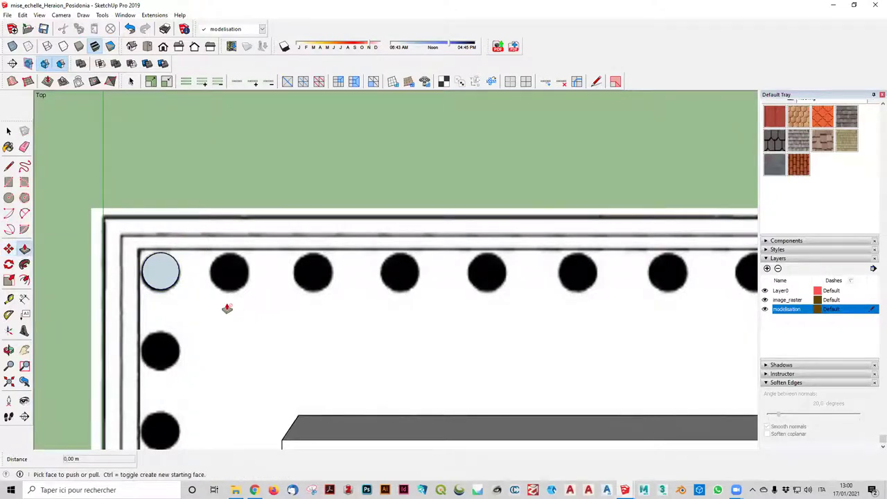
pyautogui.doubleClick(165, 278)
pyautogui.moveTo(166, 281)
pyautogui.mouseDown(button='middle')
pyautogui.moveTo(224, 198)
pyautogui.moveTo(458, 155)
pyautogui.moveTo(325, 198)
pyautogui.moveTo(239, 257)
pyautogui.mouseUp(button='middle')
pyautogui.scroll(-2, 239, 257)
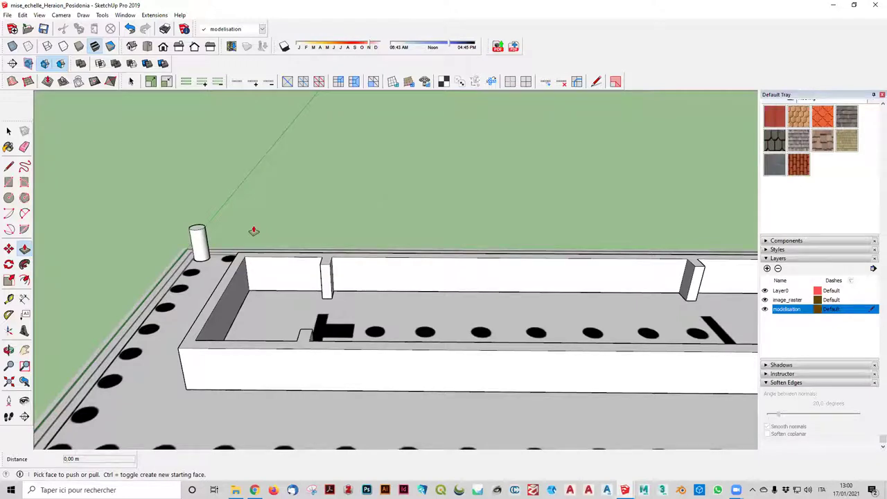
pyautogui.scroll(-1, 254, 231)
pyautogui.scroll(2, 164, 212)
pyautogui.scroll(2, 164, 212)
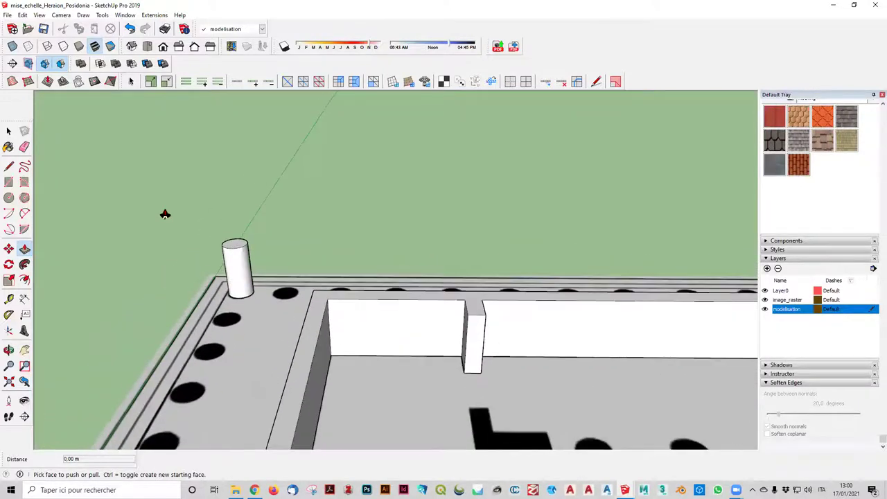
pyautogui.scroll(3, 256, 216)
pyautogui.scroll(-2, 333, 228)
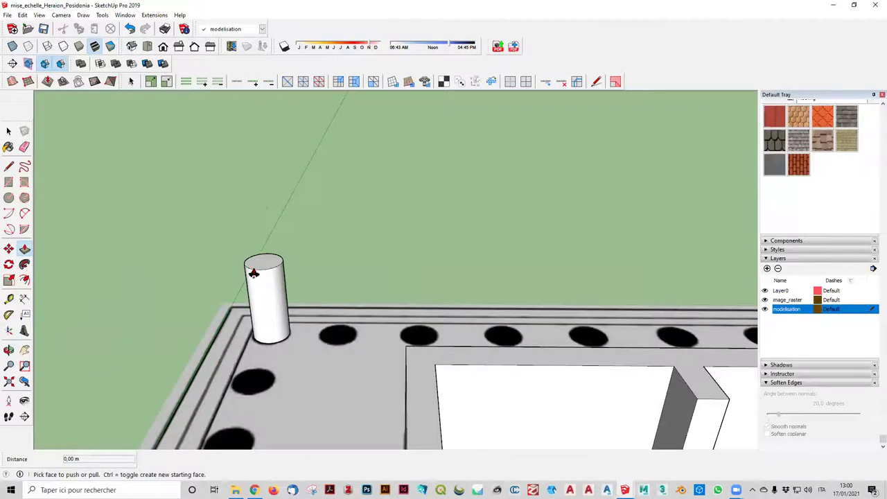
pyautogui.scroll(1, 254, 290)
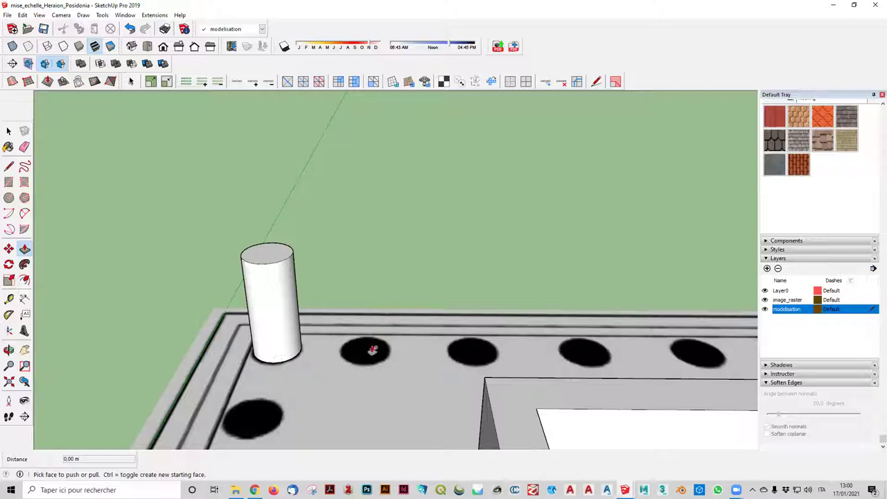
pyautogui.moveTo(423, 270)
pyautogui.mouseDown(button='middle')
pyautogui.moveTo(385, 317)
pyautogui.moveTo(395, 307)
pyautogui.mouseUp(button='middle')
pyautogui.scroll(4, 385, 316)
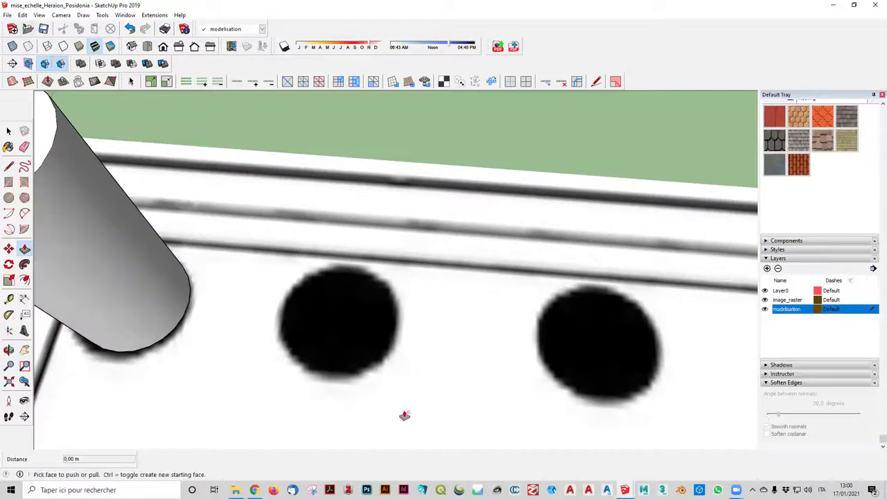
# - View the Paestum temple photo full size in Chrome, then return to SketchUp
pyautogui.hotkey('alt', 'Tab')
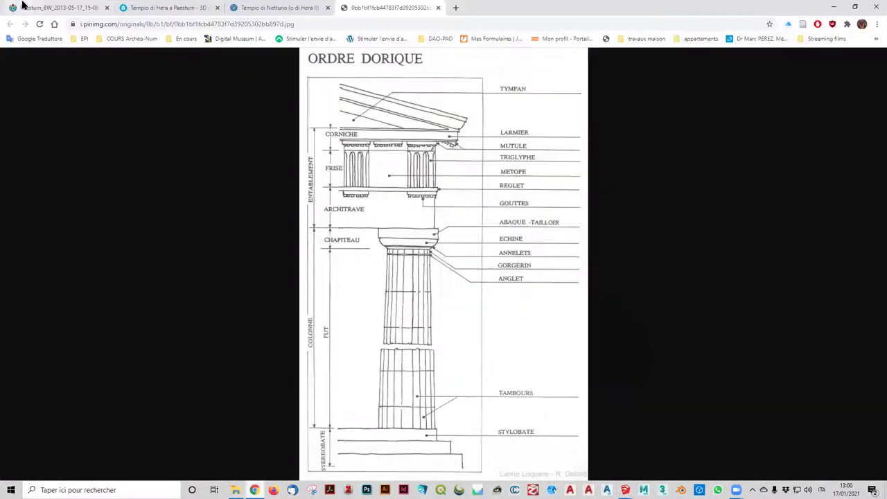
pyautogui.click(23, 5)
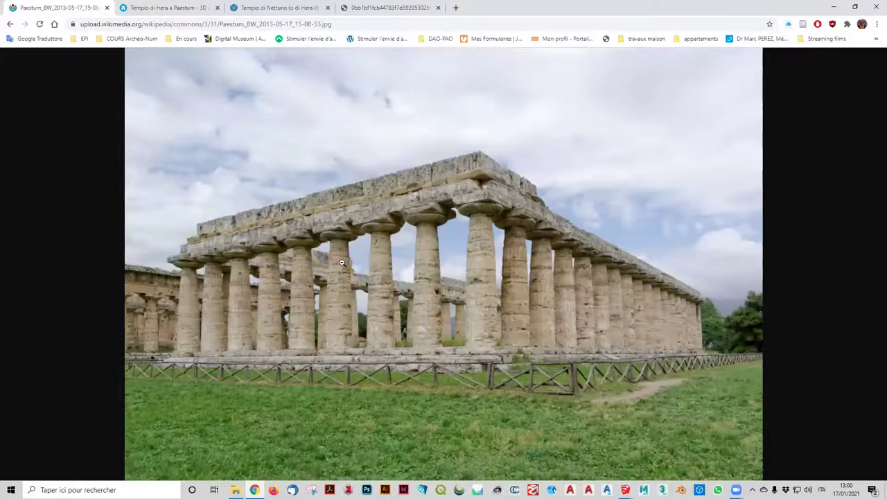
pyautogui.click(341, 262)
pyautogui.scroll(-2, 422, 415)
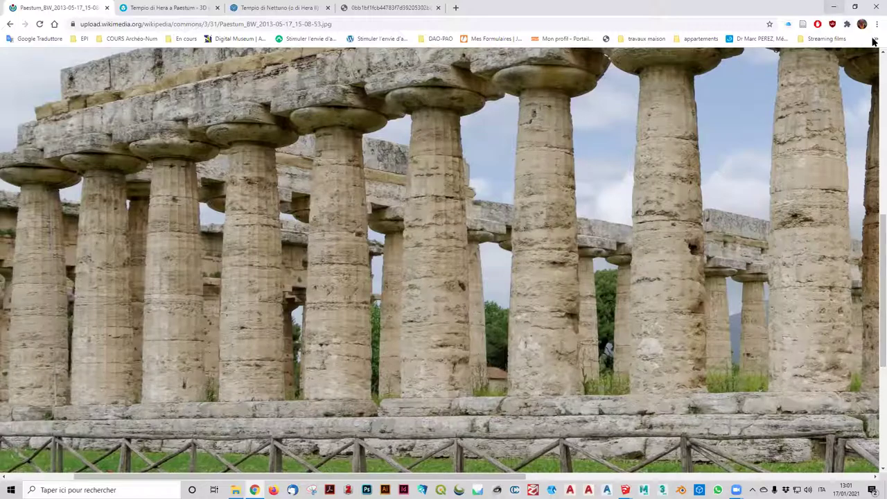
pyautogui.click(833, 7)
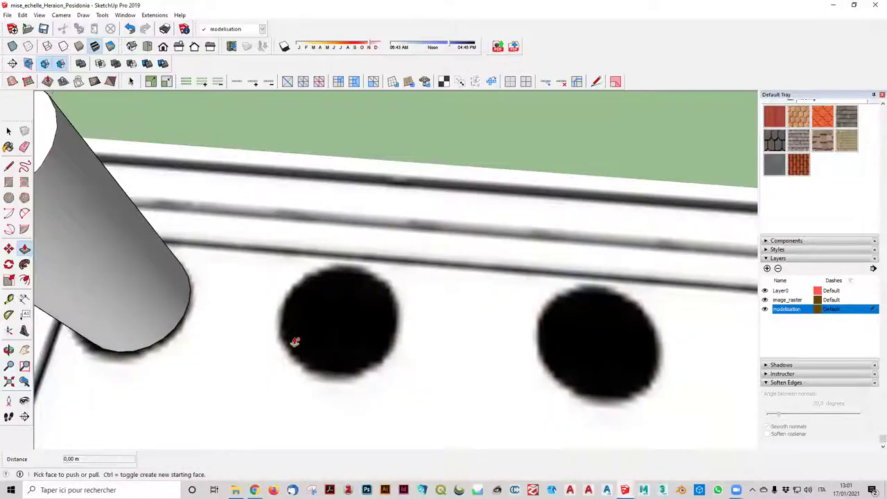
# - In Top view, draw a circle over the next black column dot on the stylobate
pyautogui.click(8, 197)
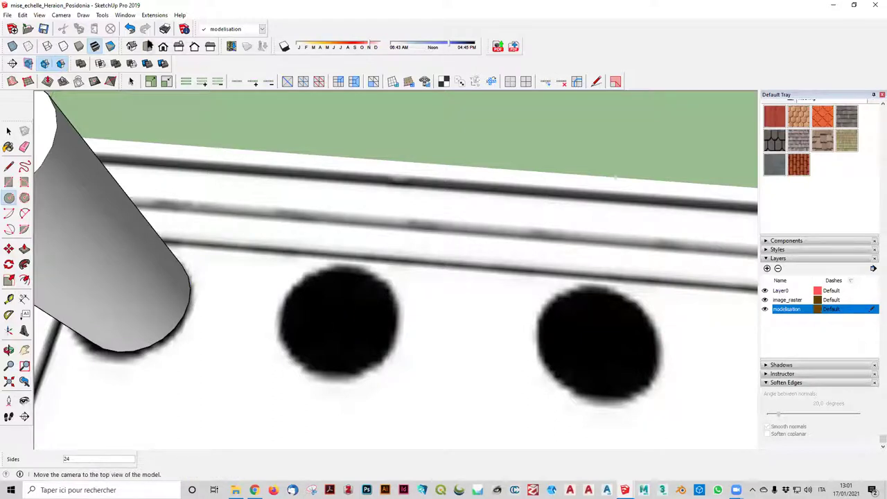
pyautogui.click(146, 45)
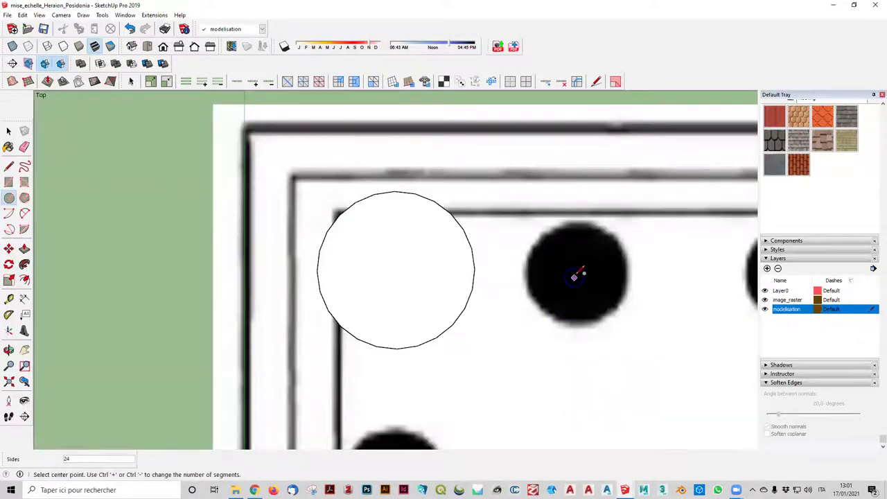
pyautogui.click(577, 272)
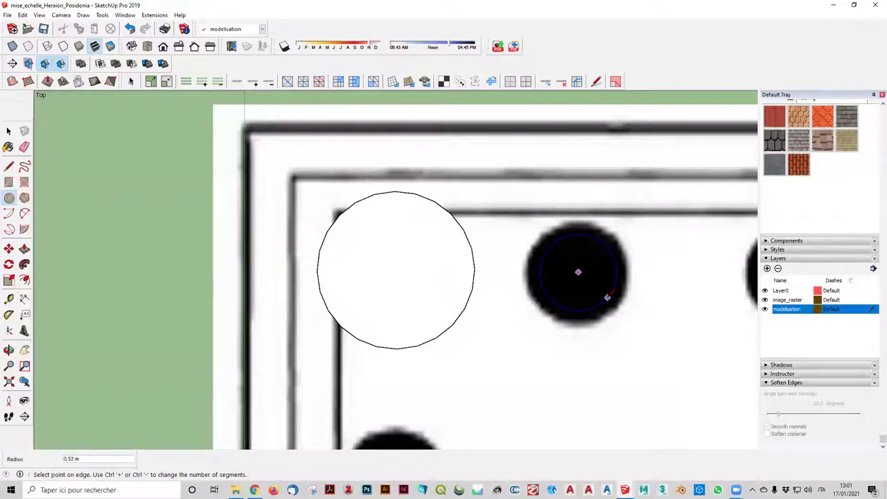
pyautogui.click(621, 308)
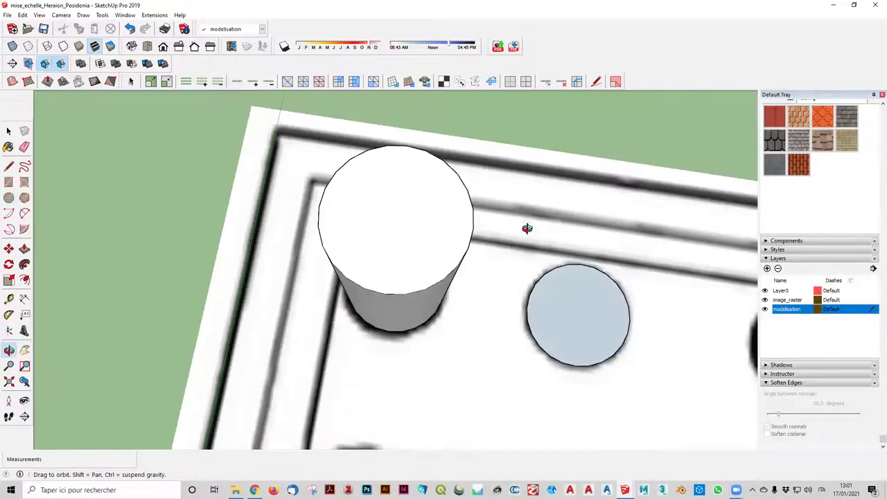
pyautogui.moveTo(623, 309); pyautogui.dragTo(709, 135, button='middle')
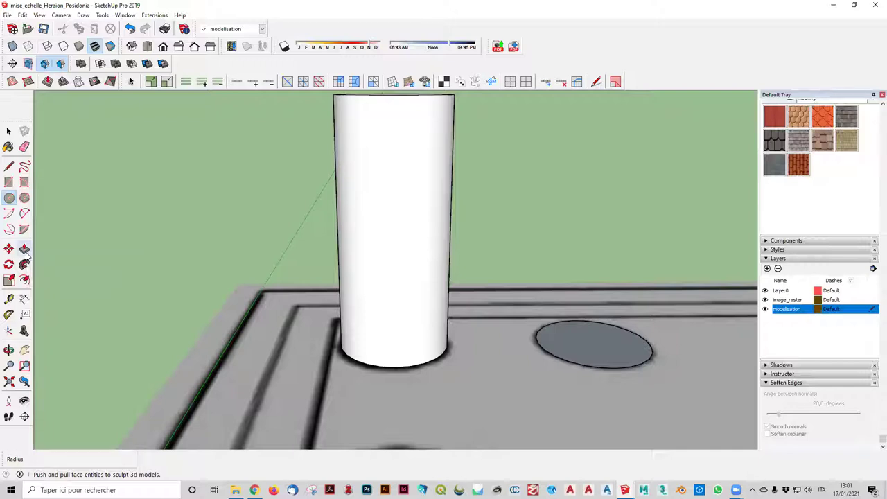
# - Push/Pull the new circle up 0.80 m into a short column cylinder
pyautogui.click(25, 253)
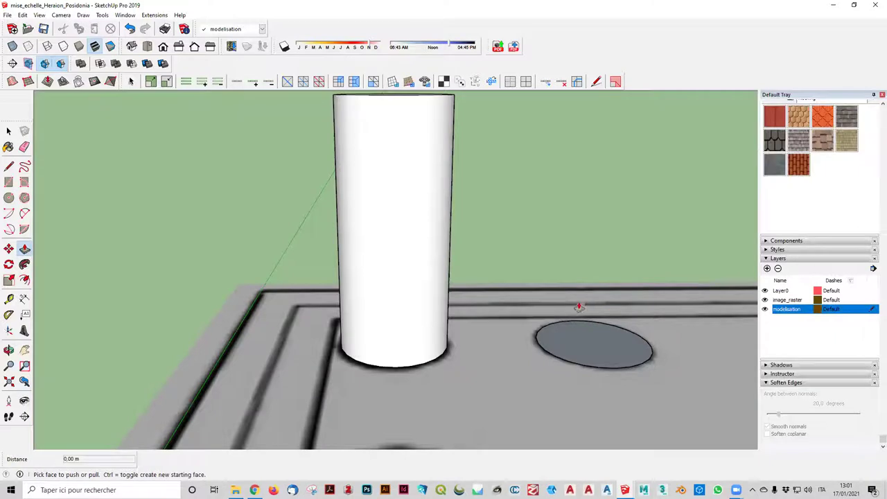
pyautogui.moveTo(596, 348); pyautogui.dragTo(607, 304)
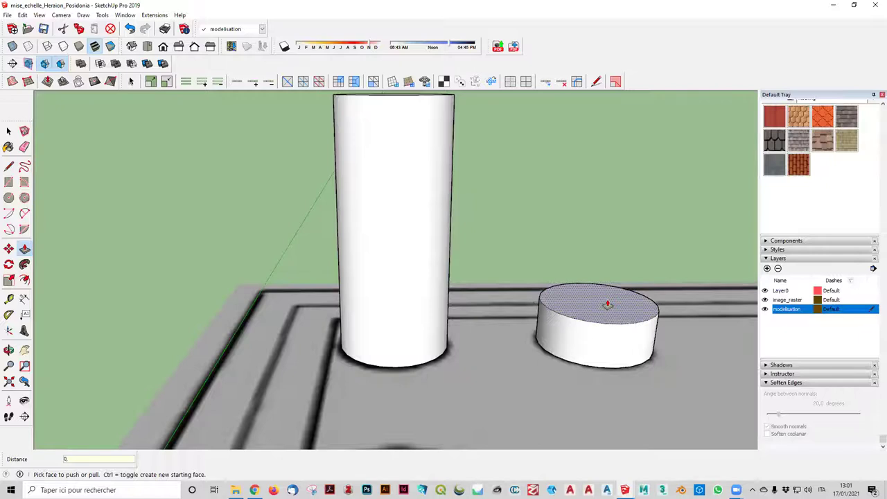
pyautogui.write('8')
pyautogui.press('Return')
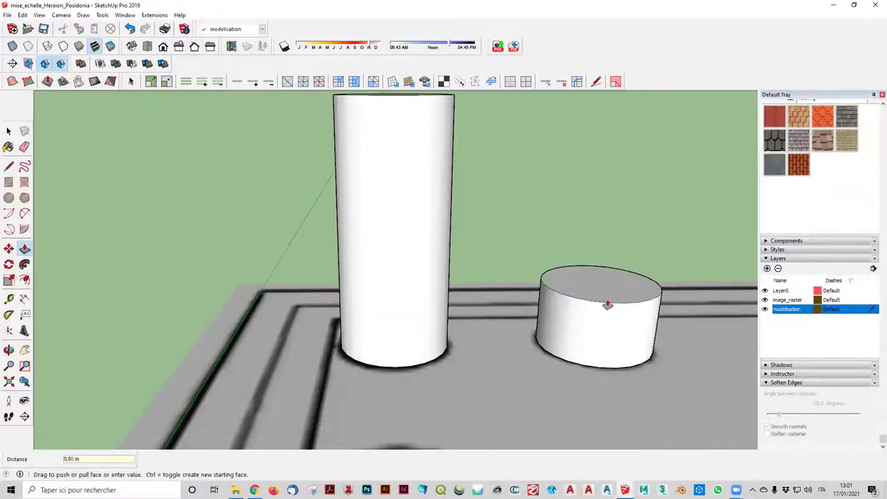
pyautogui.moveTo(607, 305)
pyautogui.mouseDown(button='middle')
pyautogui.moveTo(590, 286)
pyautogui.moveTo(589, 366)
pyautogui.moveTo(564, 325)
pyautogui.moveTo(620, 376)
pyautogui.moveTo(695, 313)
pyautogui.moveTo(676, 406)
pyautogui.moveTo(738, 311)
pyautogui.moveTo(740, 296)
pyautogui.mouseUp(button='middle')
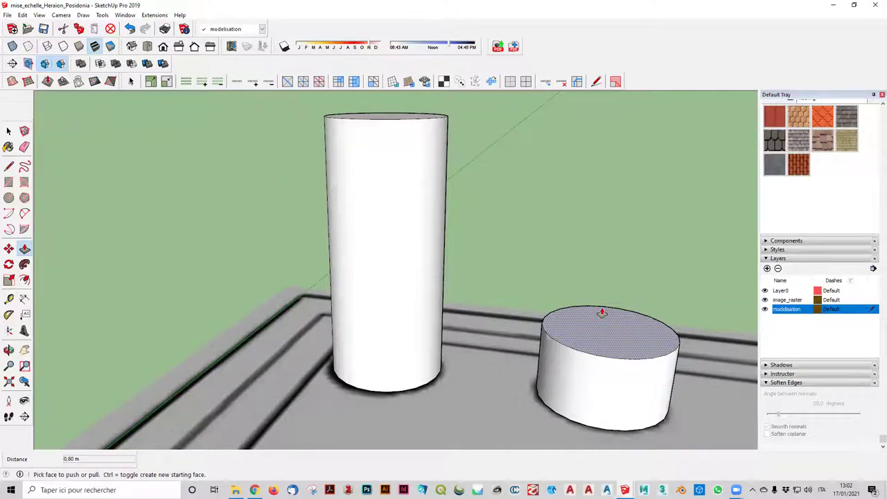
pyautogui.moveTo(611, 224)
pyautogui.mouseDown(button='middle')
pyautogui.moveTo(661, 365)
pyautogui.moveTo(633, 403)
pyautogui.moveTo(654, 351)
pyautogui.moveTo(644, 323)
pyautogui.moveTo(645, 334)
pyautogui.mouseUp(button='middle')
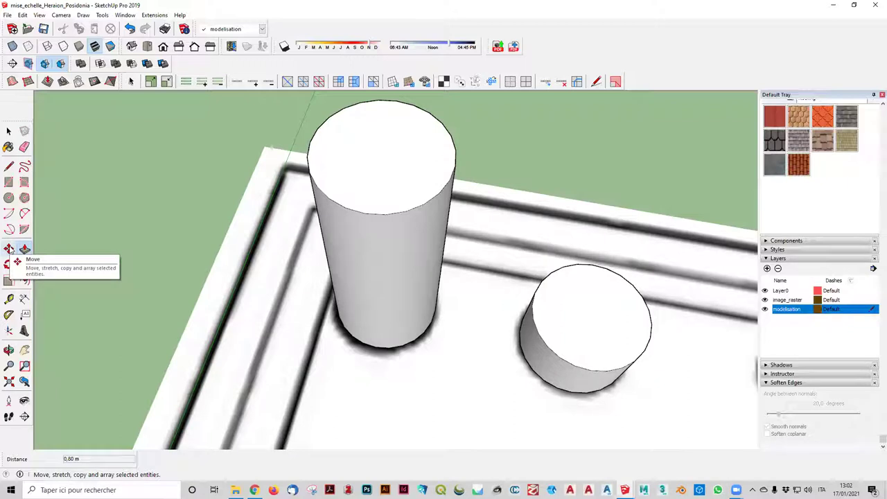
# - Select the whole short cylinder and try a Move copy, cancelling the floating copy
pyautogui.click(9, 248)
pyautogui.click(9, 131)
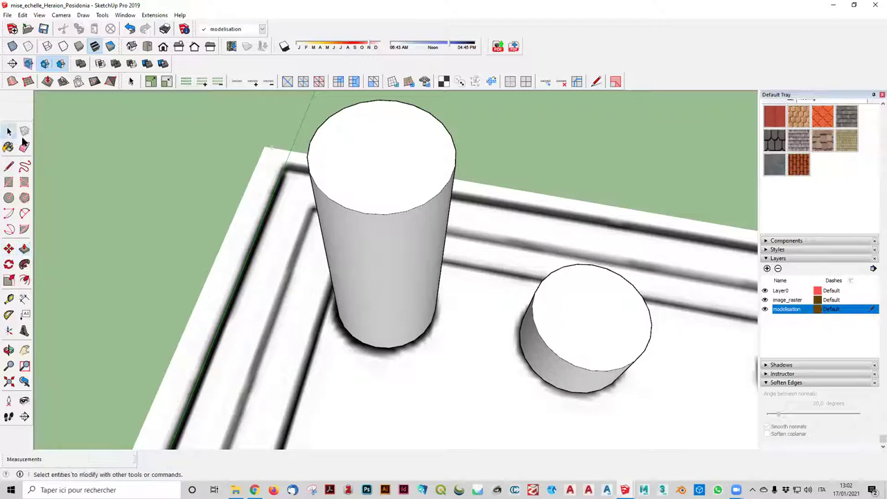
pyautogui.tripleClick(561, 342)
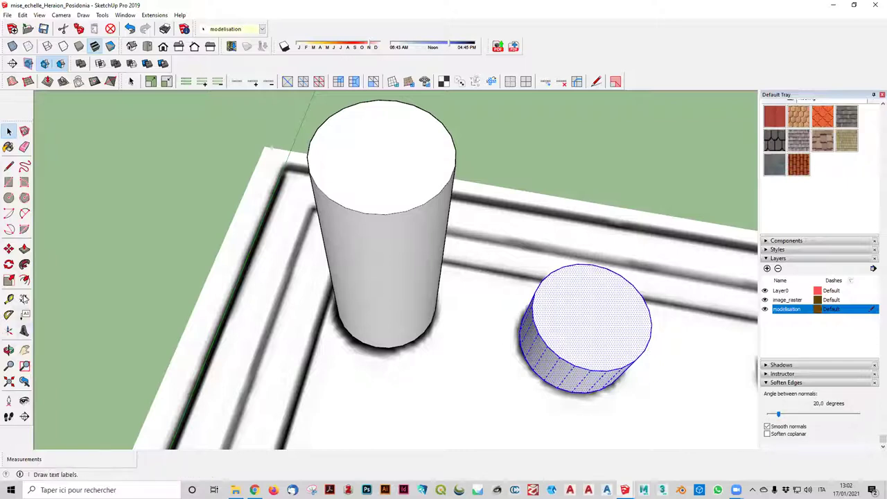
pyautogui.click(8, 249)
pyautogui.click(603, 298)
pyautogui.press('ctrl')
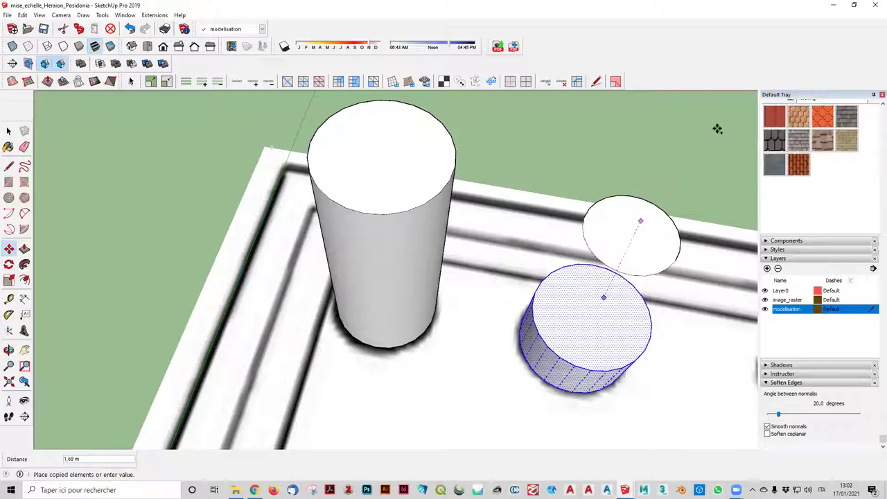
pyautogui.moveTo(609, 198); pyautogui.dragTo(594, 209, button='middle')
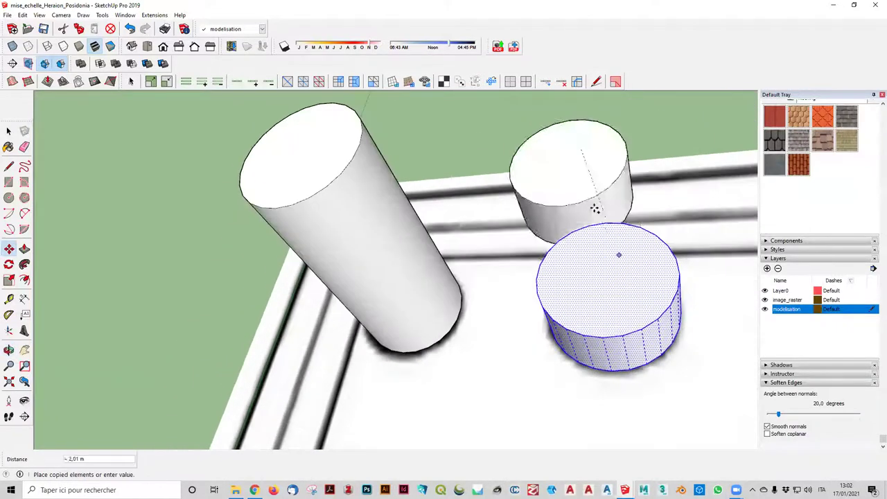
pyautogui.press('Escape')
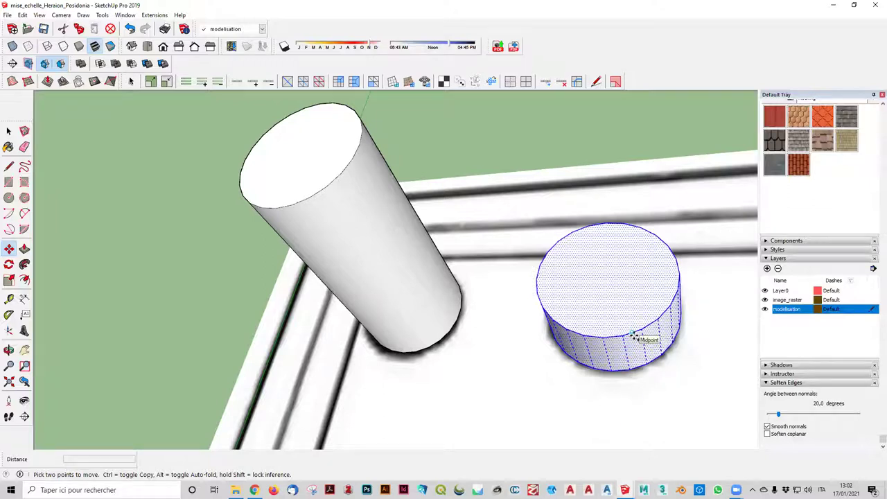
# - Copy the drum from its bottom midpoint and set the copy on top of the first drum
pyautogui.keyDown('ctrl'); pyautogui.click(633, 336); pyautogui.keyUp('ctrl')
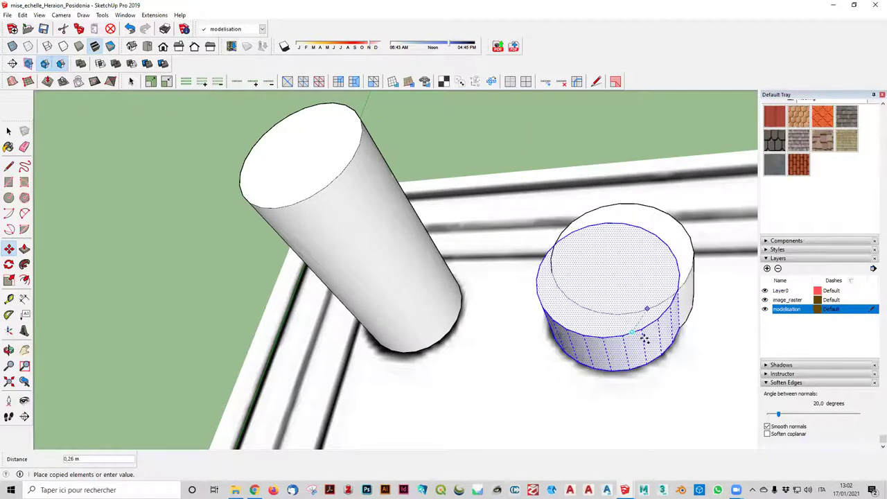
pyautogui.click(596, 152)
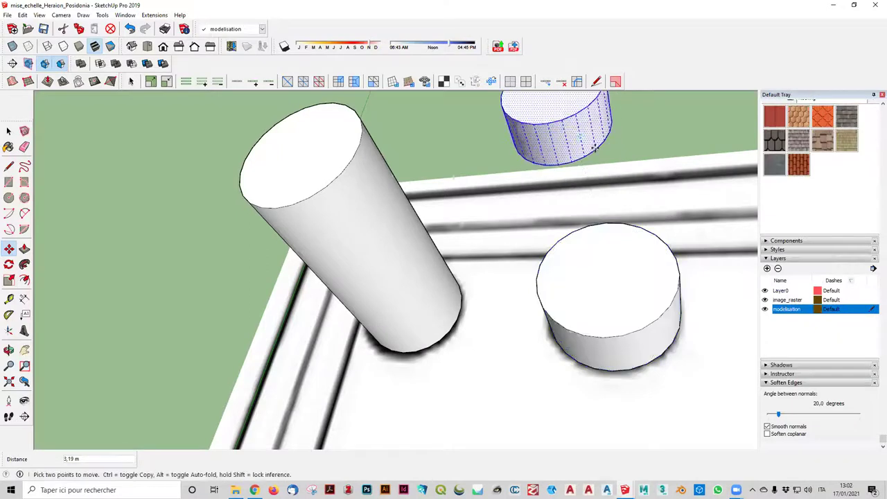
pyautogui.click(596, 151)
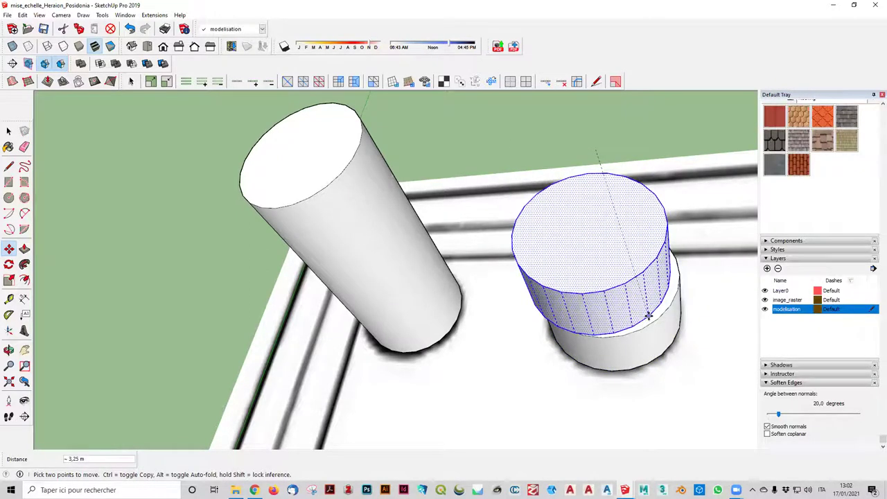
pyautogui.click(636, 310)
pyautogui.click(662, 303)
pyautogui.moveTo(660, 319)
pyautogui.mouseDown(button='middle')
pyautogui.moveTo(626, 187)
pyautogui.moveTo(625, 222)
pyautogui.mouseUp(button='middle')
pyautogui.scroll(3, 625, 222)
pyautogui.scroll(2, 627, 225)
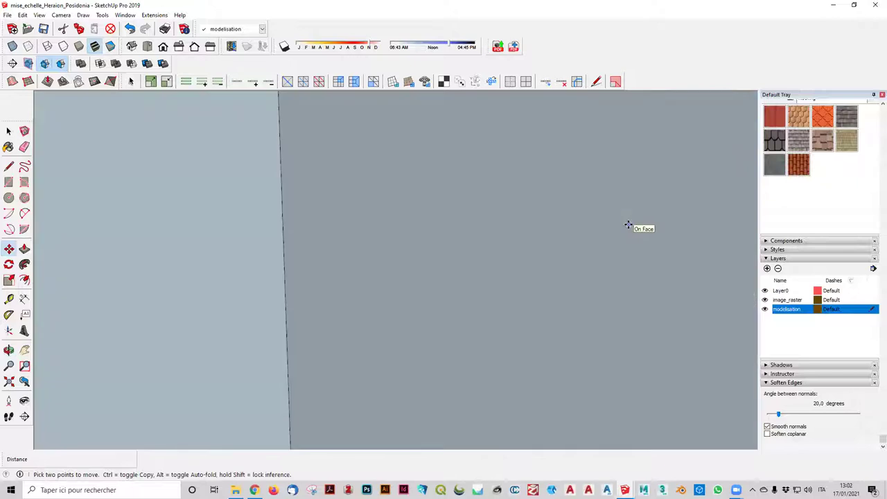
pyautogui.scroll(-2, 628, 225)
pyautogui.scroll(-1, 627, 225)
# - Check the stacked drums from a low side view and clear the selection
pyautogui.scroll(-2, 628, 226)
pyautogui.scroll(-2, 627, 225)
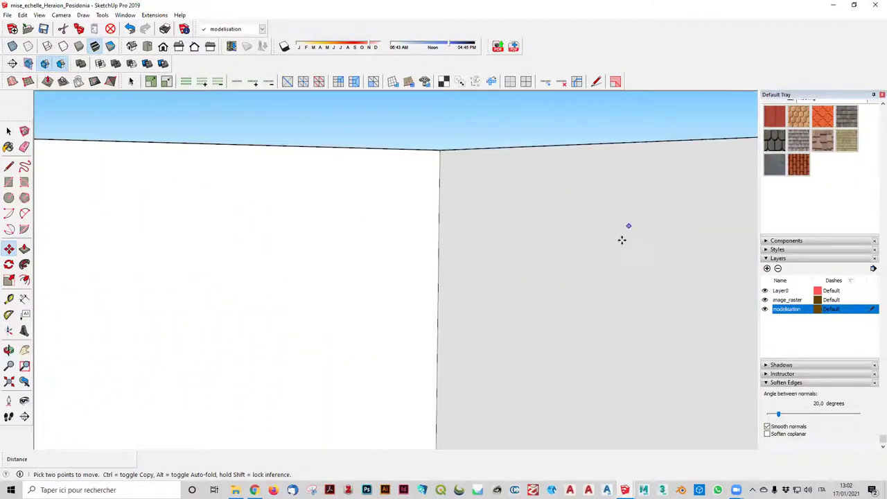
pyautogui.scroll(-3, 621, 240)
pyautogui.moveTo(614, 257)
pyautogui.mouseDown(button='middle')
pyautogui.moveTo(604, 436)
pyautogui.moveTo(638, 380)
pyautogui.mouseUp(button='middle')
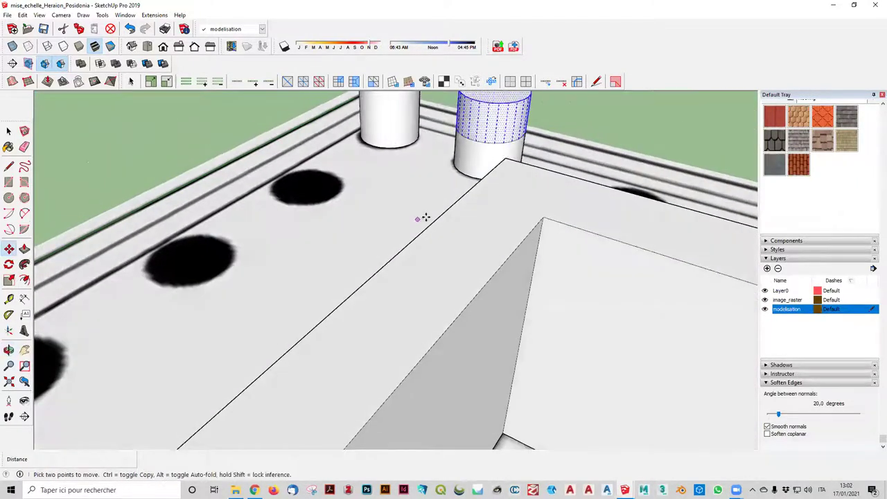
pyautogui.moveTo(451, 245); pyautogui.dragTo(603, 263, button='middle')
pyautogui.scroll(2, 603, 263)
pyautogui.scroll(1, 525, 256)
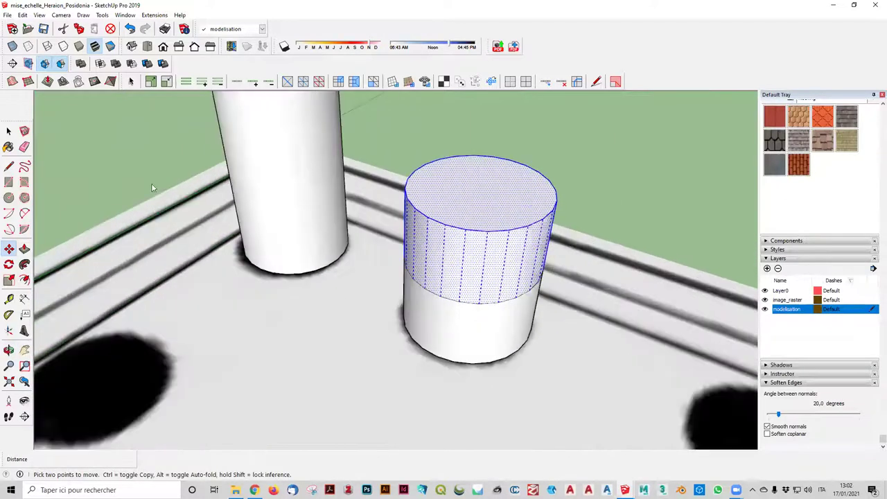
pyautogui.click(8, 130)
pyautogui.click(664, 156)
pyautogui.moveTo(543, 221)
pyautogui.mouseDown(button='middle')
pyautogui.moveTo(647, 218)
pyautogui.moveTo(651, 196)
pyautogui.mouseUp(button='middle')
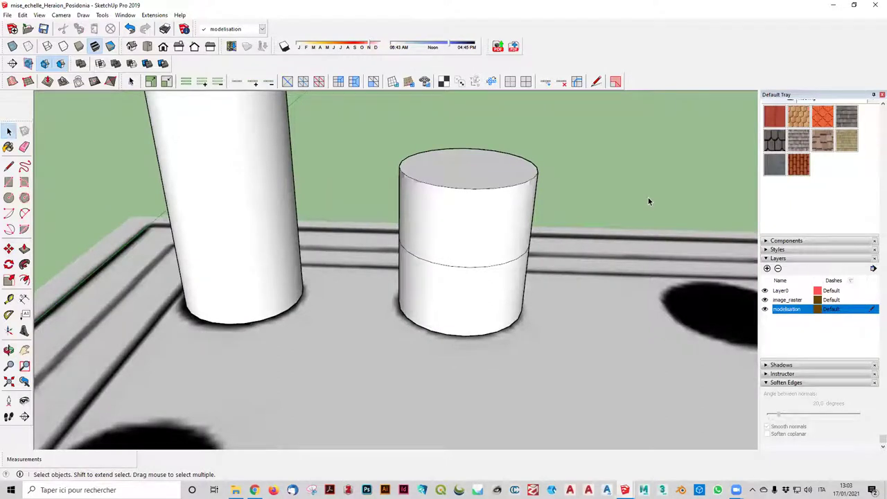
# - Select the upper drum's faces and edges, then the whole stacked cylinder
pyautogui.click(450, 234)
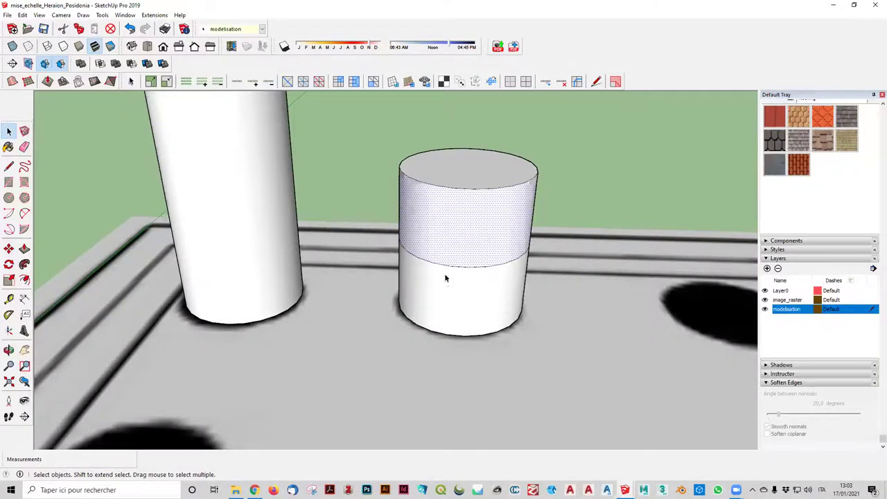
pyautogui.tripleClick(483, 219)
pyautogui.click(560, 179)
pyautogui.doubleClick(478, 192)
pyautogui.click(478, 198)
pyautogui.click(582, 170)
pyautogui.doubleClick(495, 164)
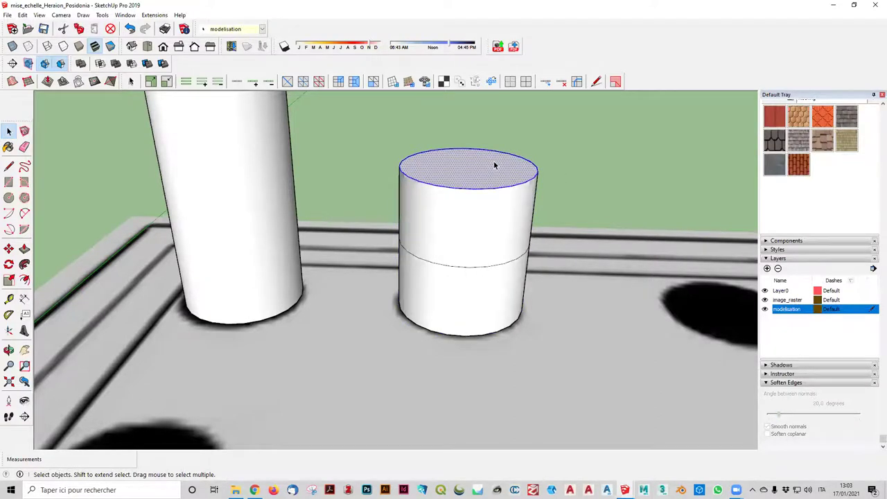
# - Undo the stacking so the copied drum floats, select it, and grab a Scale grip
pyautogui.hotkey('ctrl', 'z')
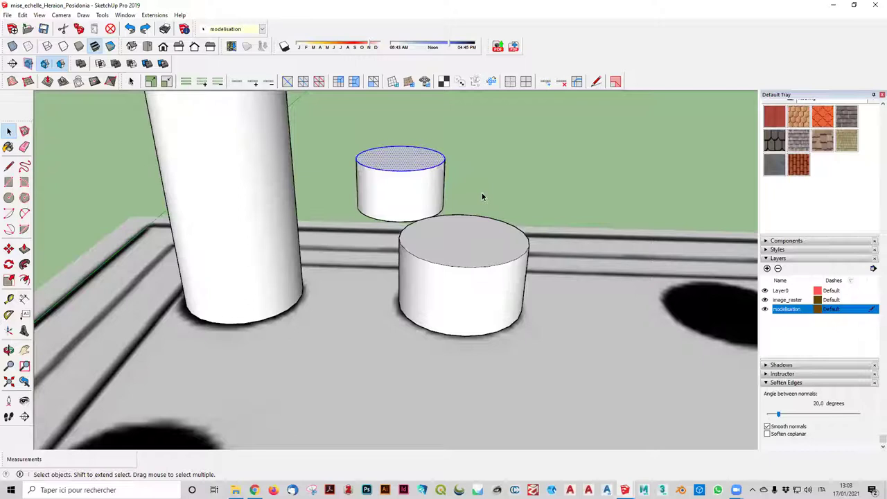
pyautogui.scroll(3, 481, 195)
pyautogui.tripleClick(391, 170)
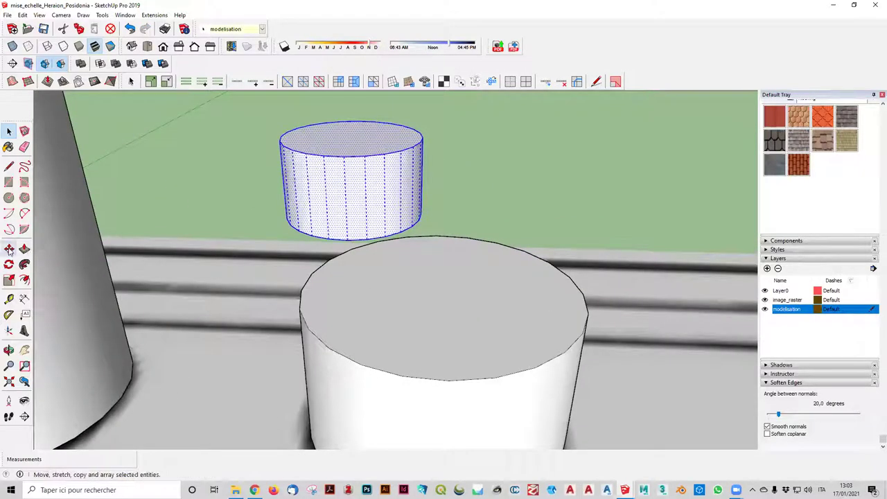
pyautogui.click(9, 280)
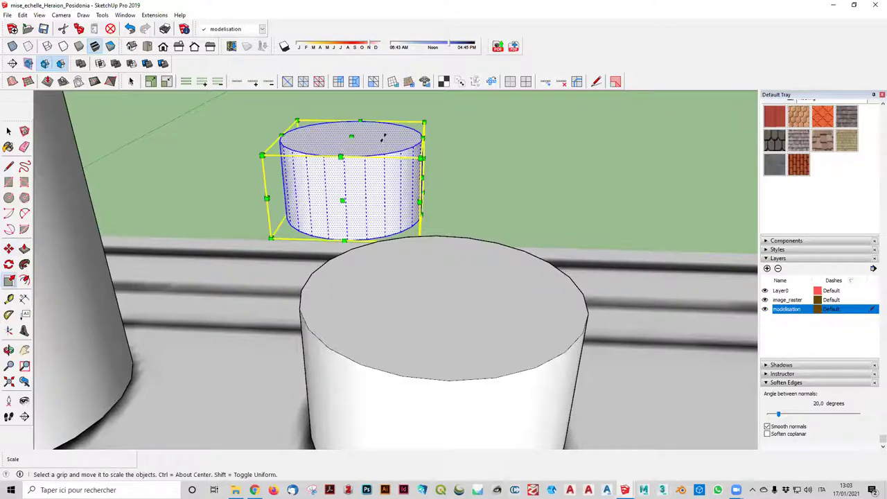
pyautogui.click(340, 159)
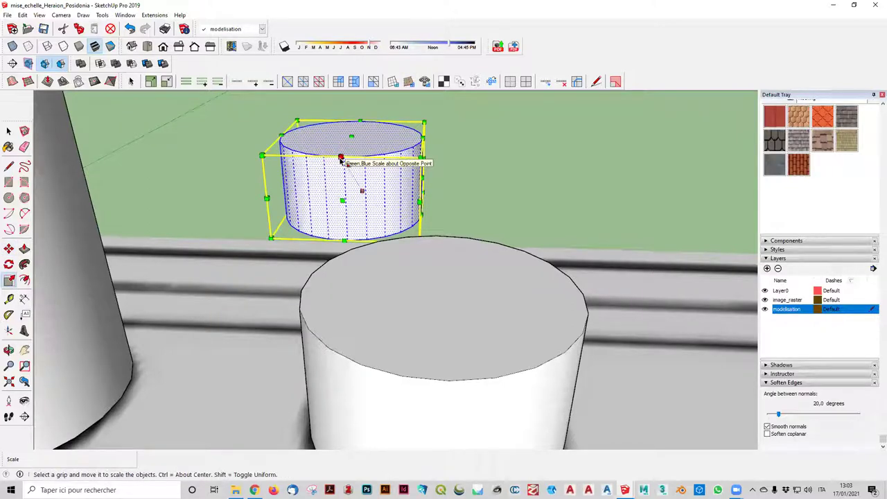
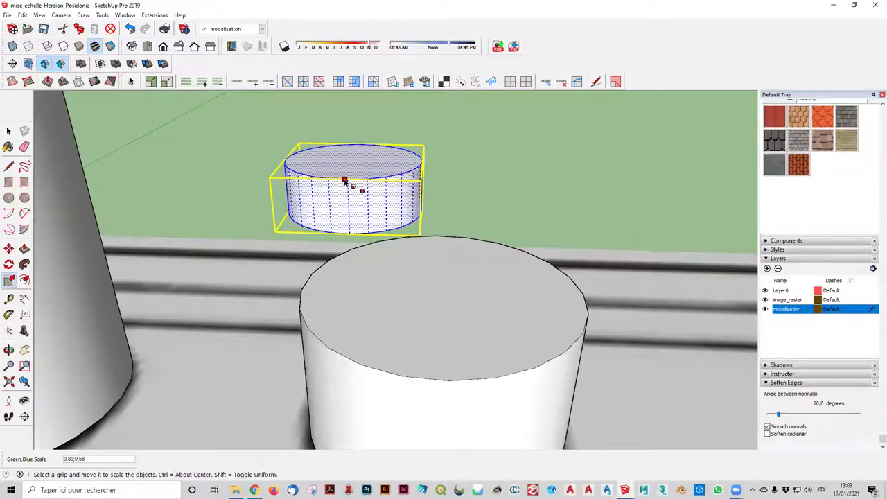
# - Scale the new cylinder down along its height into a short drum, checking its proportions from several angles
pyautogui.click(382, 147)
pyautogui.moveTo(378, 145); pyautogui.dragTo(371, 151, button='middle')
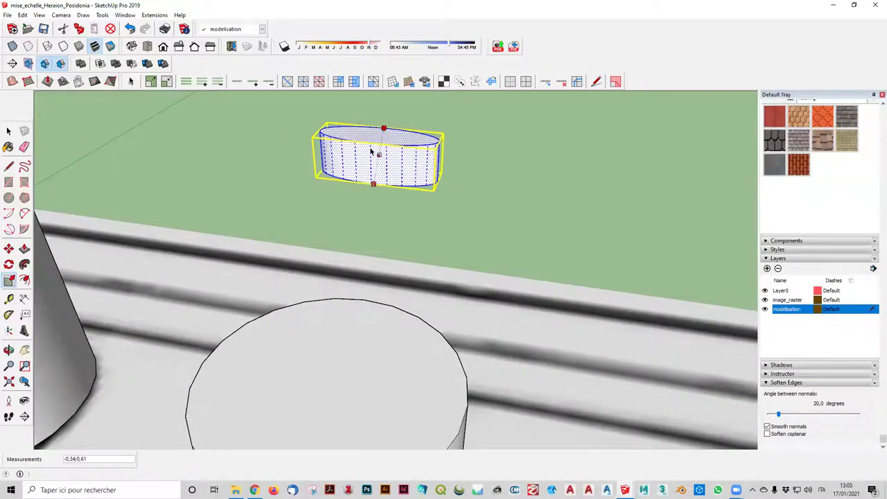
pyautogui.click(359, 126)
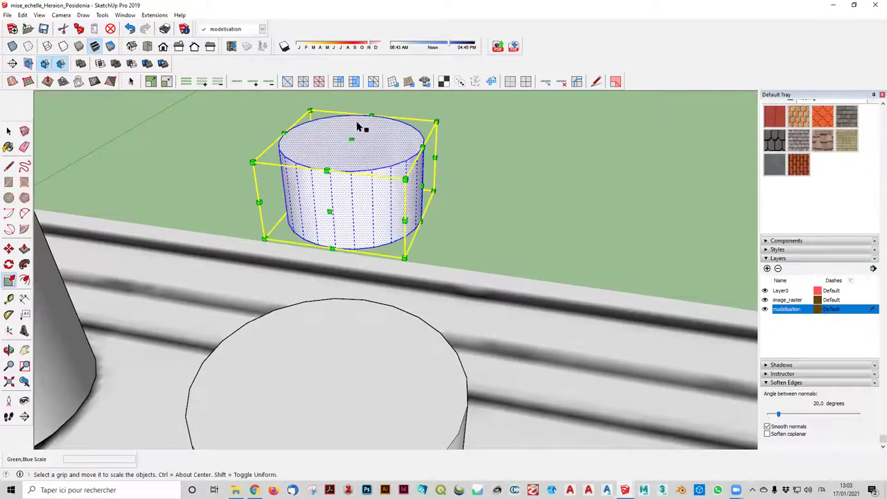
pyautogui.moveTo(352, 180); pyautogui.dragTo(404, 131, button='middle')
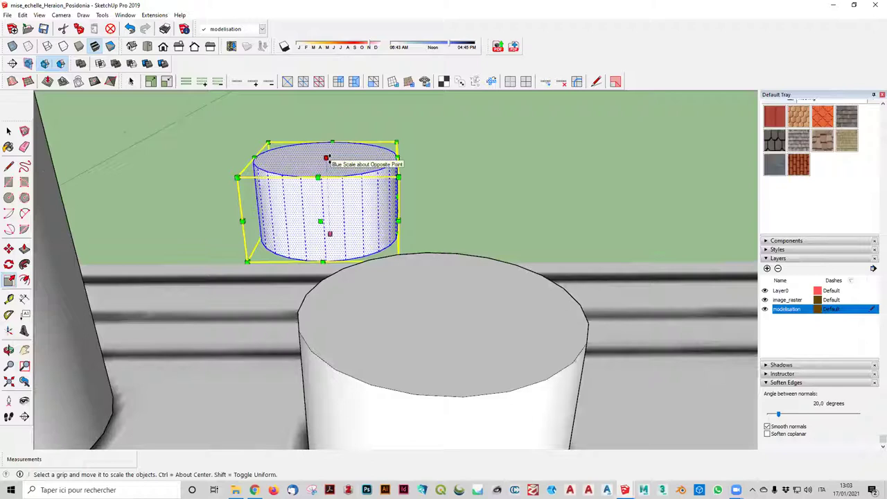
pyautogui.click(326, 158)
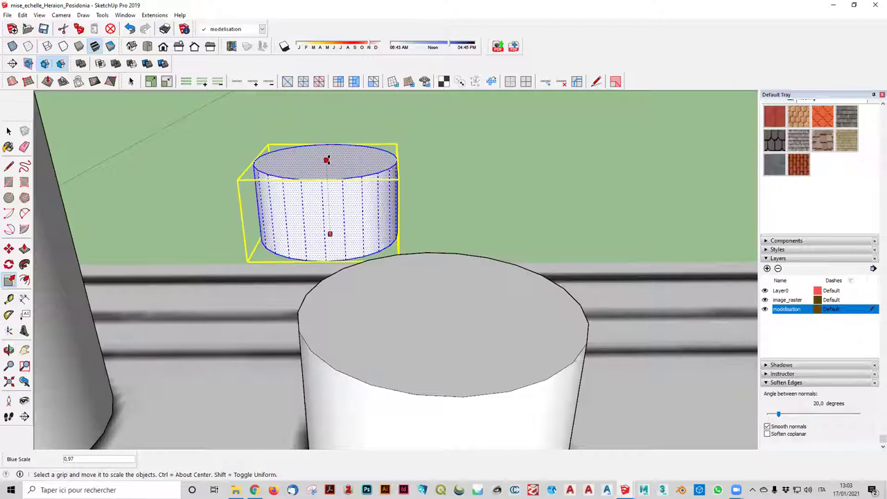
pyautogui.moveTo(325, 159)
pyautogui.mouseDown(button='middle')
pyautogui.moveTo(446, 172)
pyautogui.moveTo(477, 156)
pyautogui.mouseUp(button='middle')
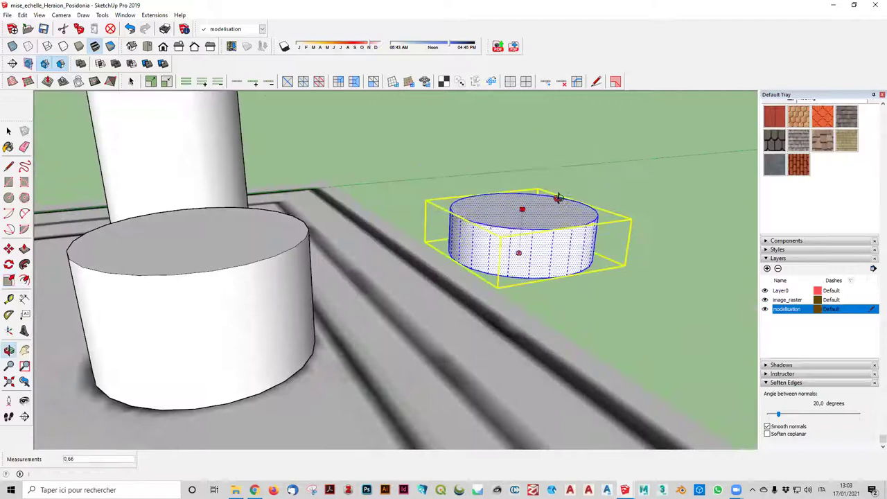
pyautogui.moveTo(559, 198); pyautogui.dragTo(495, 159, button='middle')
pyautogui.moveTo(519, 186); pyautogui.dragTo(519, 193, button='middle')
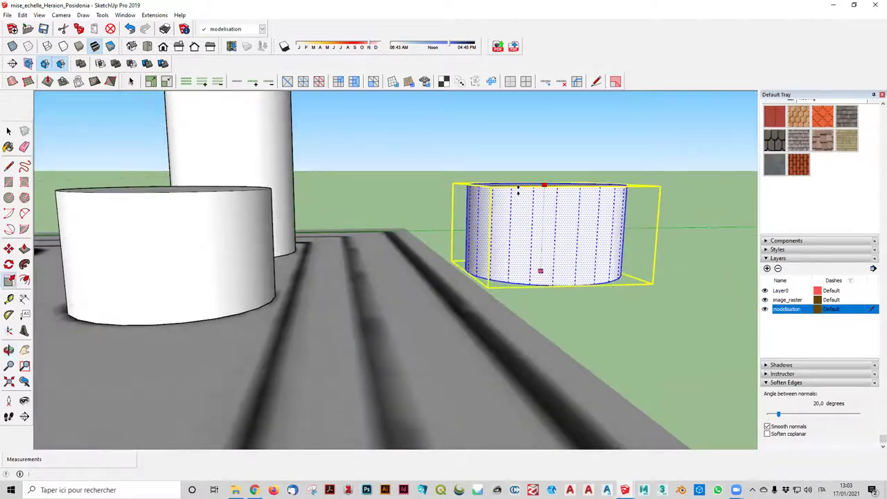
pyautogui.click(589, 212)
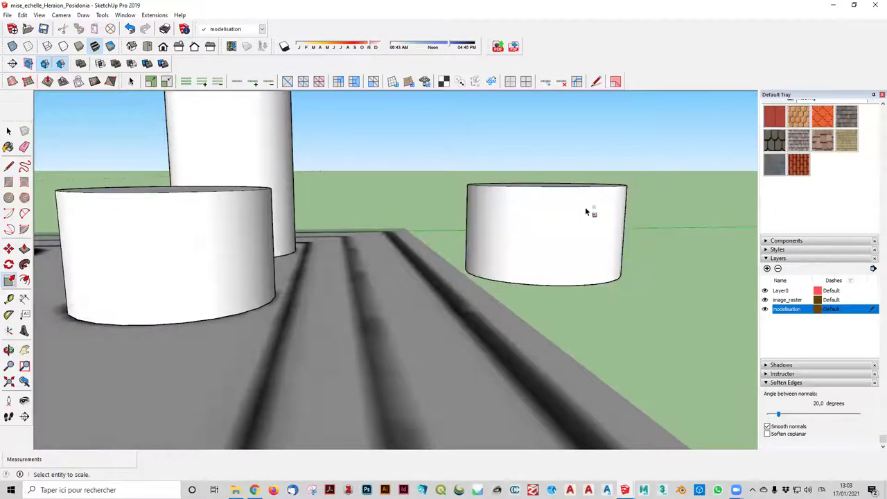
# - Draw a 0,6 m vertical reference edge on the ground right of the cylinder
pyautogui.click(8, 166)
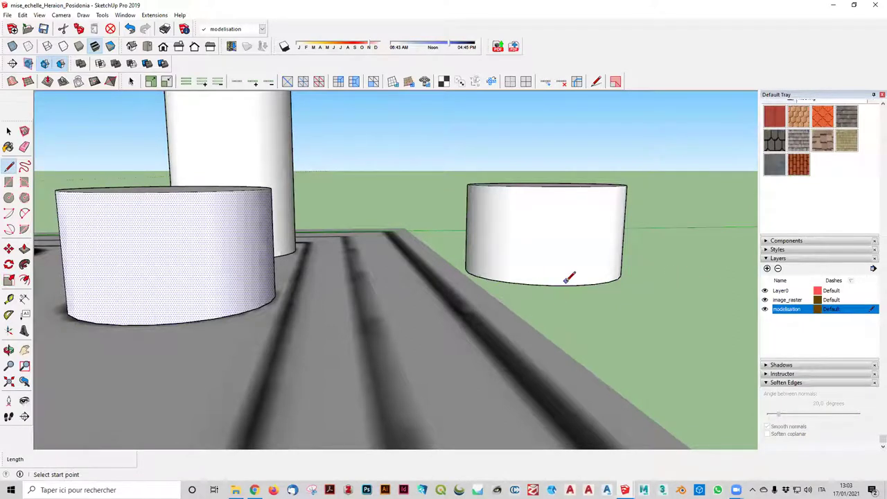
pyautogui.click(736, 278)
pyautogui.write('0,6')
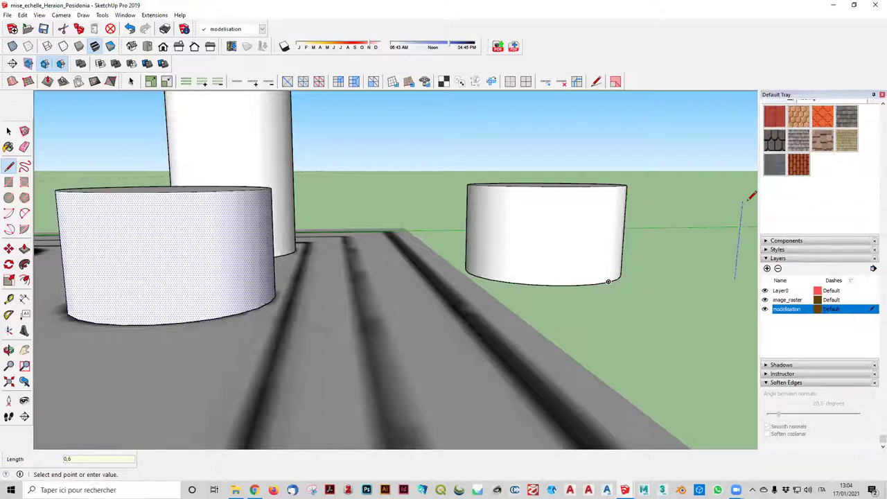
pyautogui.press('Return')
pyautogui.press('Escape')
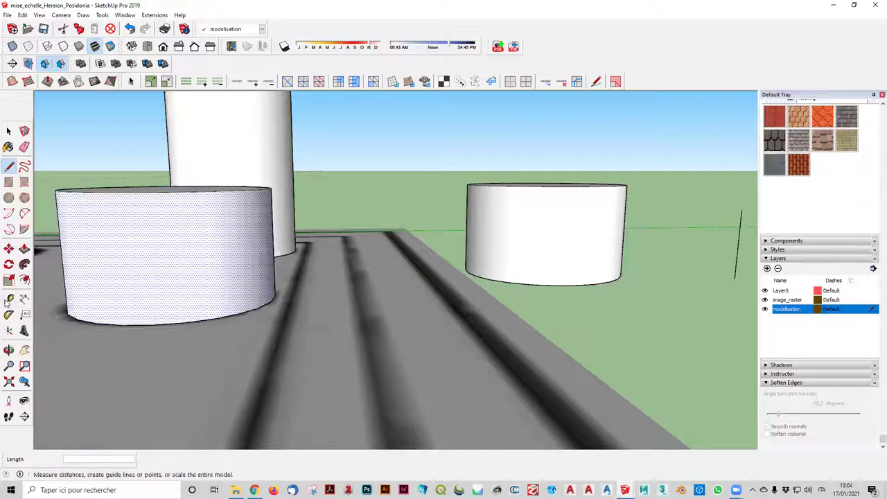
pyautogui.click(9, 281)
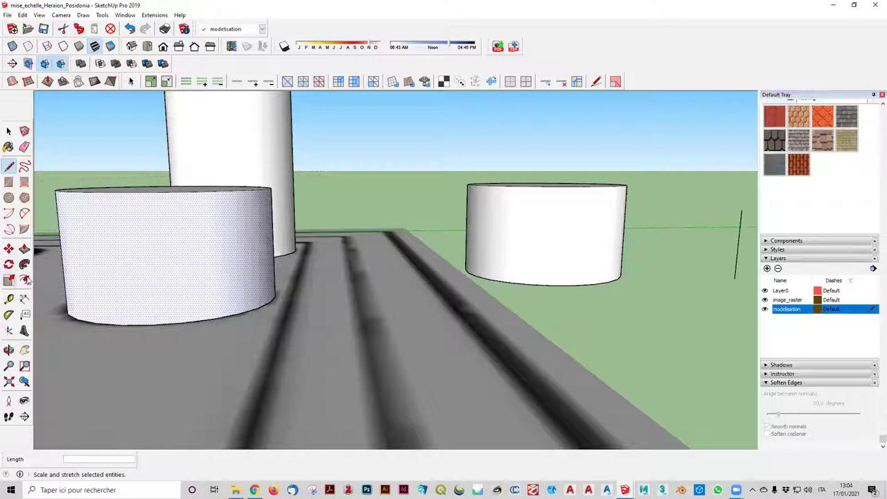
pyautogui.click(181, 228)
pyautogui.click(7, 131)
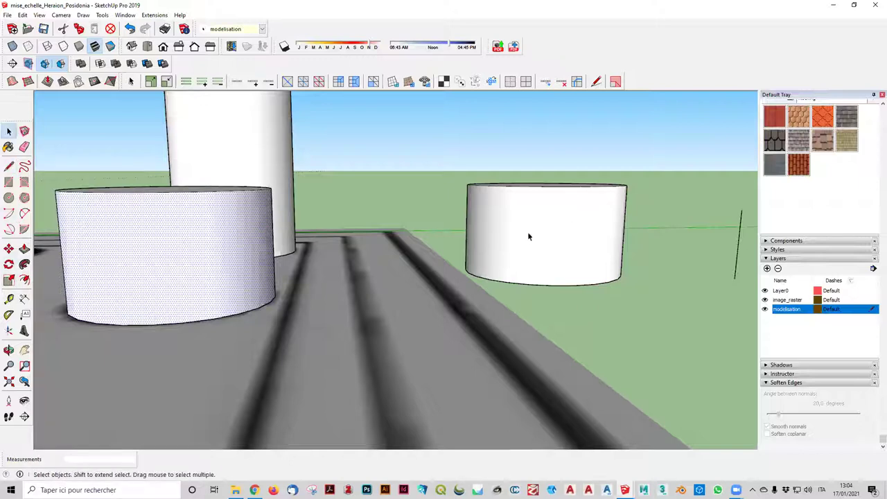
pyautogui.click(528, 233)
pyautogui.click(9, 281)
pyautogui.moveTo(525, 198)
pyautogui.mouseDown(button='middle')
pyautogui.moveTo(534, 252)
pyautogui.moveTo(552, 180)
pyautogui.mouseUp(button='middle')
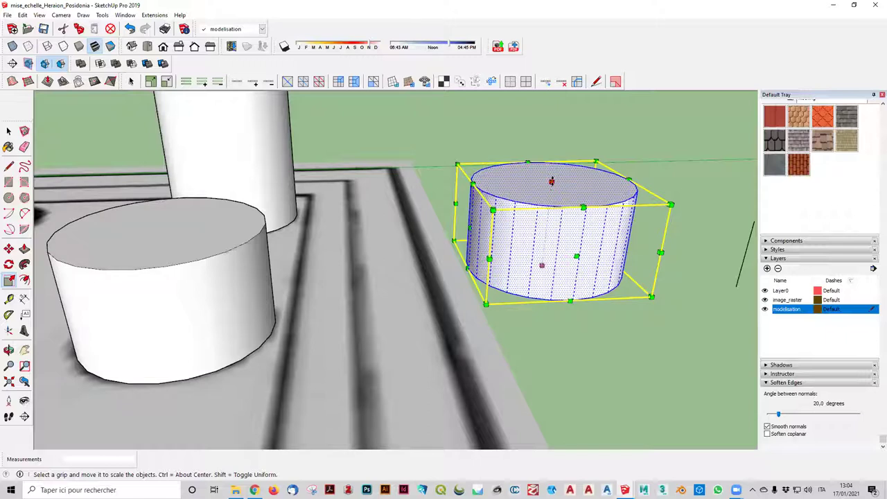
pyautogui.click(552, 181)
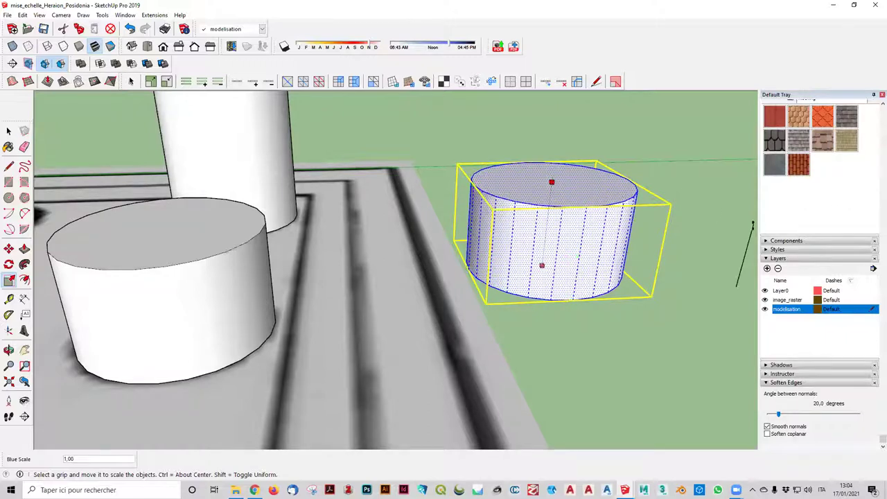
pyautogui.press('Escape')
pyautogui.moveTo(632, 316)
pyautogui.mouseDown(button='middle')
pyautogui.moveTo(661, 243)
pyautogui.moveTo(638, 237)
pyautogui.moveTo(700, 248)
pyautogui.mouseUp(button='middle')
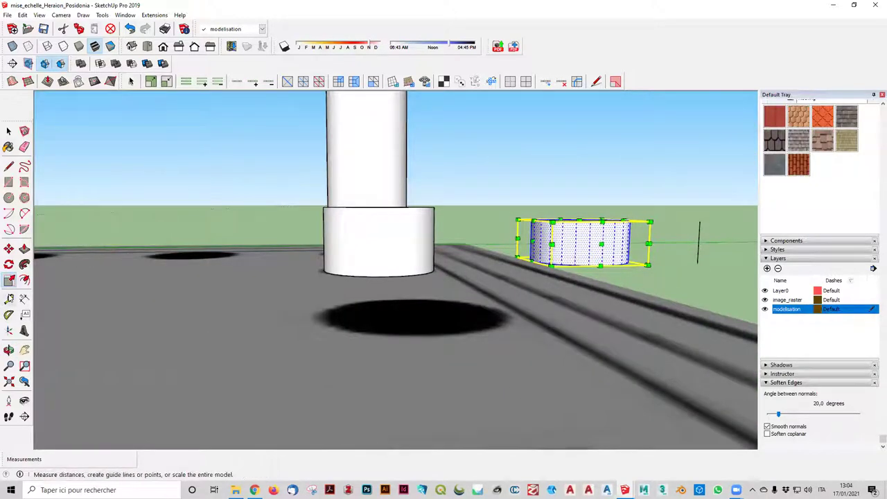
pyautogui.click(8, 301)
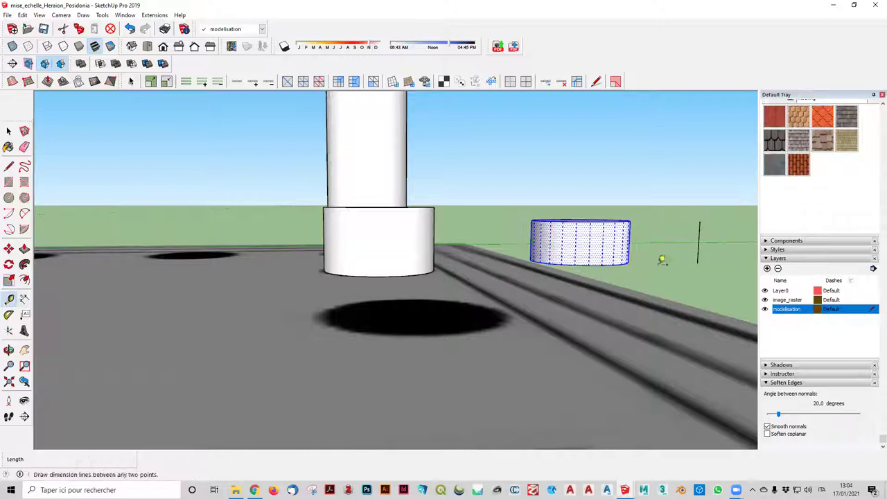
pyautogui.click(587, 264)
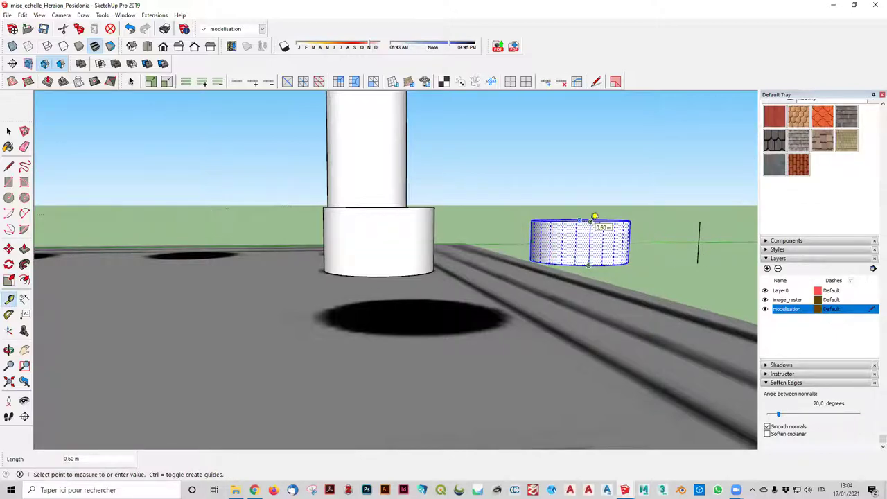
pyautogui.click(595, 218)
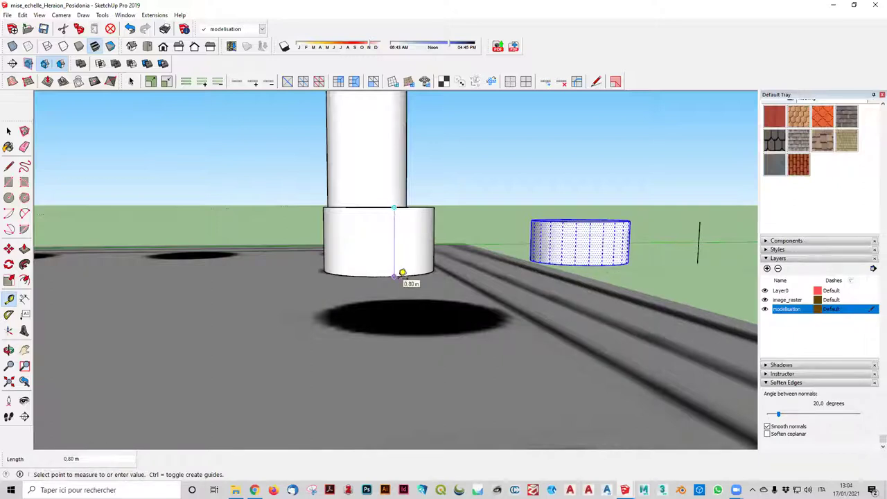
pyautogui.moveTo(706, 170)
pyautogui.mouseDown(button='middle')
pyautogui.moveTo(693, 284)
pyautogui.moveTo(707, 281)
pyautogui.mouseUp(button='middle')
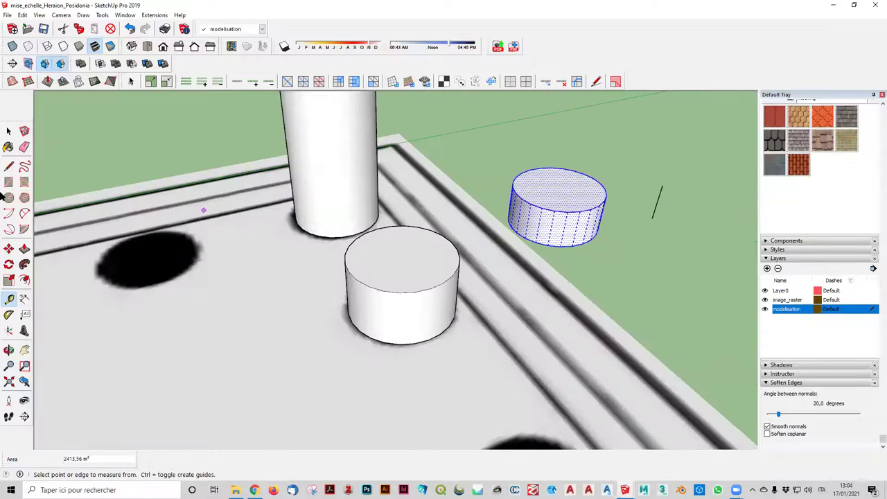
pyautogui.click(8, 131)
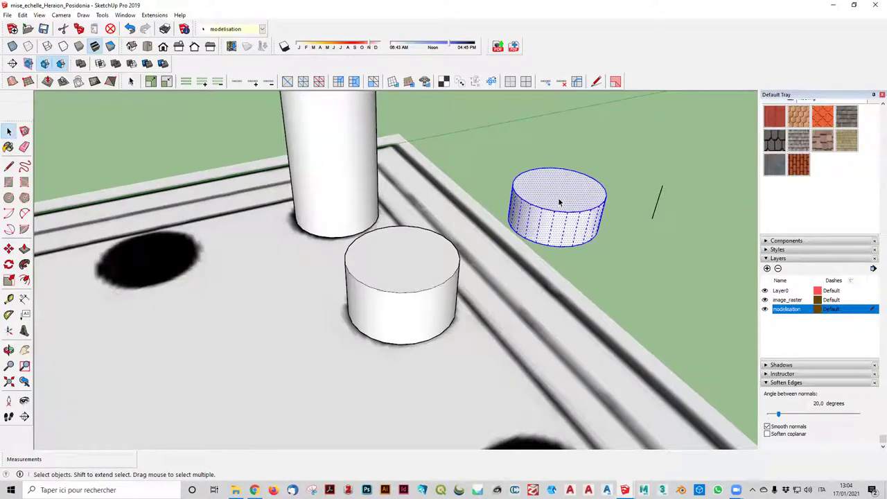
pyautogui.click(646, 225)
pyautogui.scroll(2, 600, 215)
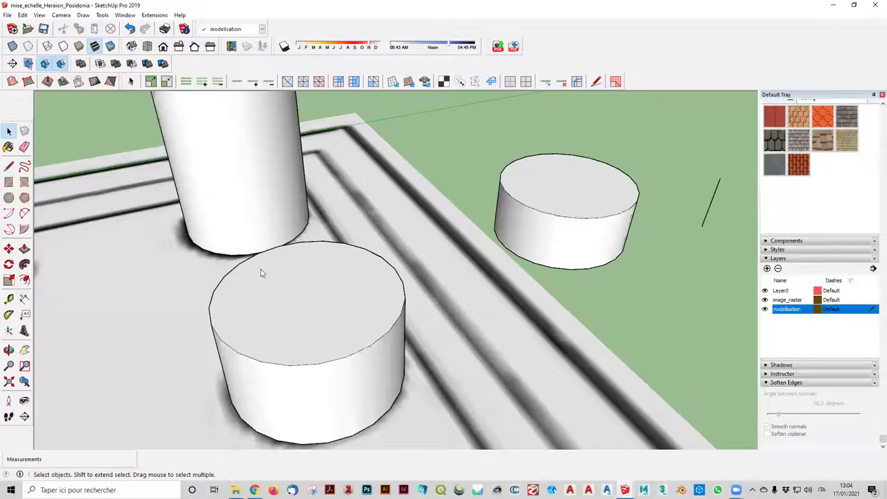
pyautogui.click(147, 48)
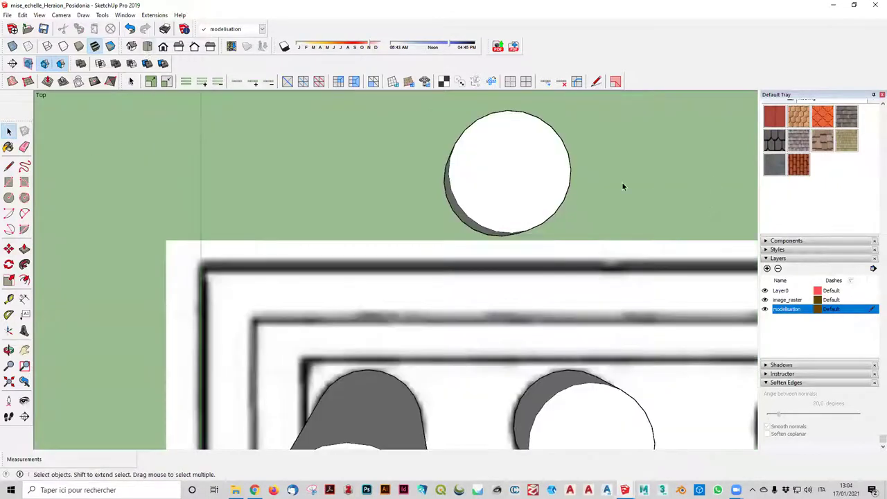
pyautogui.scroll(2, 579, 185)
pyautogui.click(515, 165)
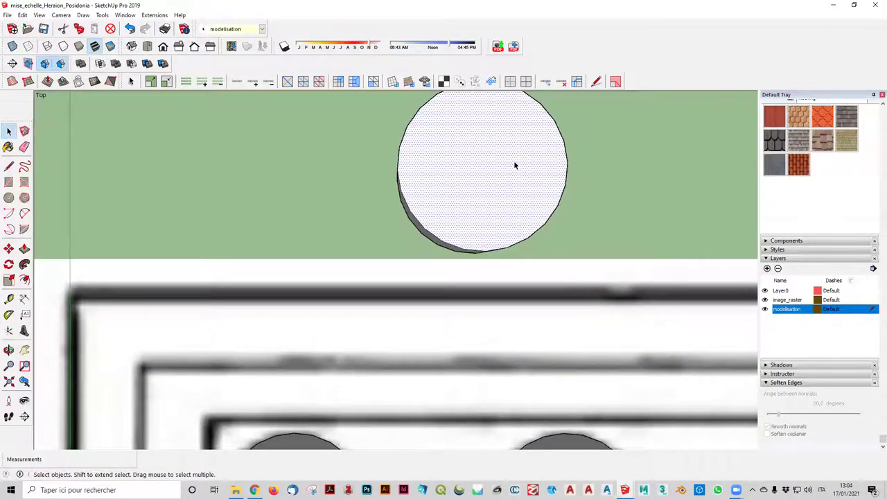
pyautogui.click(9, 280)
pyautogui.moveTo(590, 183)
pyautogui.mouseDown(button='middle')
pyautogui.moveTo(592, 113)
pyautogui.moveTo(570, 139)
pyautogui.moveTo(612, 182)
pyautogui.moveTo(615, 120)
pyautogui.moveTo(616, 133)
pyautogui.moveTo(561, 200)
pyautogui.mouseUp(button='middle')
pyautogui.moveTo(573, 194)
pyautogui.mouseDown()
pyautogui.moveTo(541, 186)
pyautogui.moveTo(572, 187)
pyautogui.mouseUp()
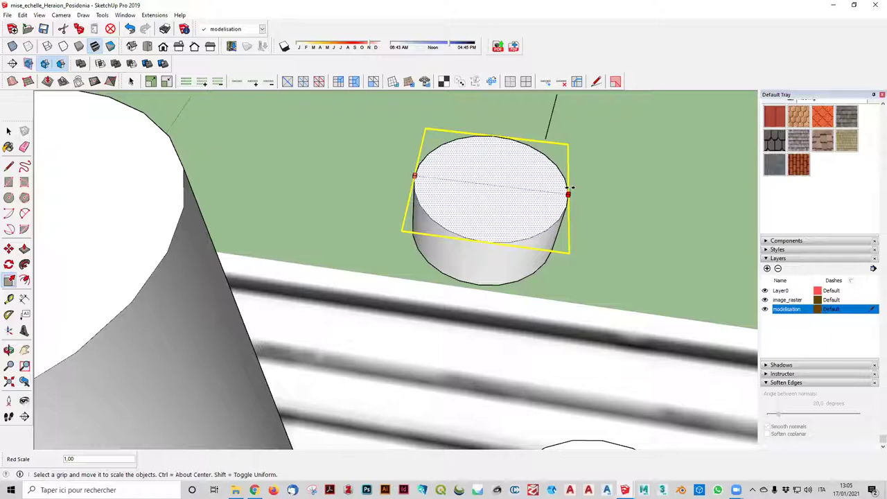
# - Shrink the cylinder slightly with a uniform scale from a corner grip
pyautogui.click(568, 192)
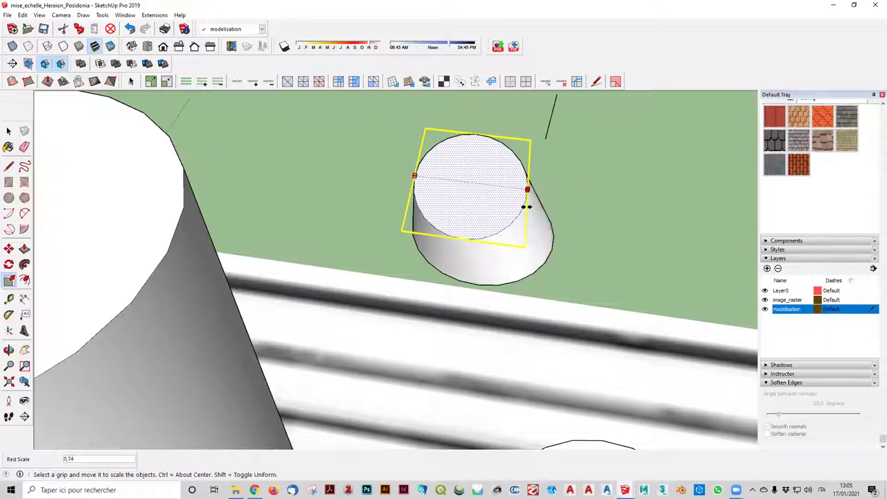
pyautogui.press('Escape')
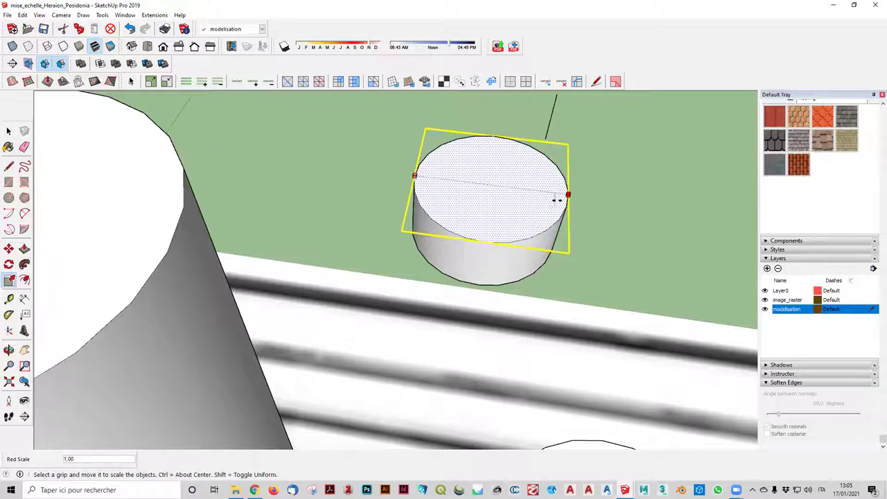
pyautogui.scroll(3, 557, 199)
pyautogui.scroll(2, 575, 192)
pyautogui.press('Escape')
pyautogui.scroll(-1, 600, 249)
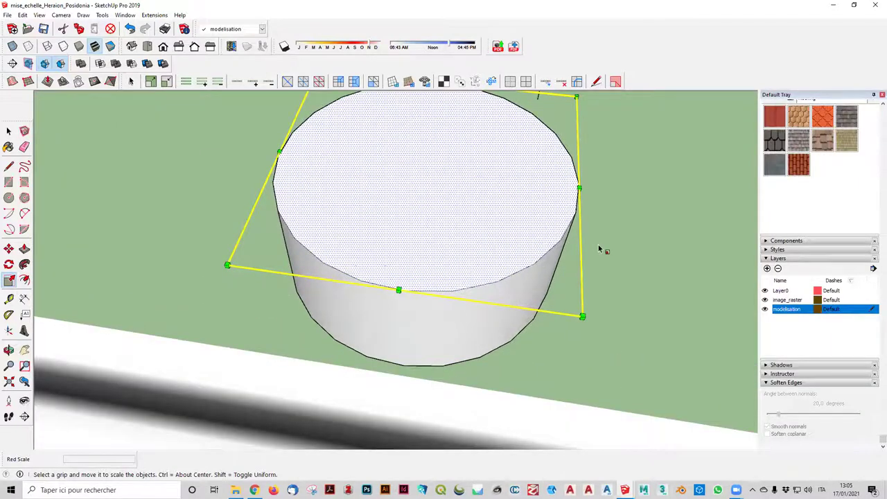
pyautogui.scroll(-3, 600, 249)
pyautogui.moveTo(586, 293); pyautogui.dragTo(579, 286)
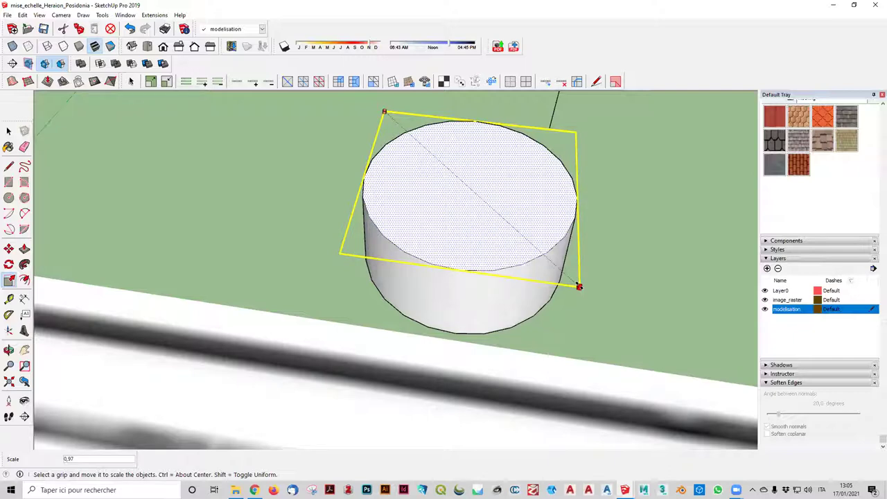
pyautogui.click(580, 286)
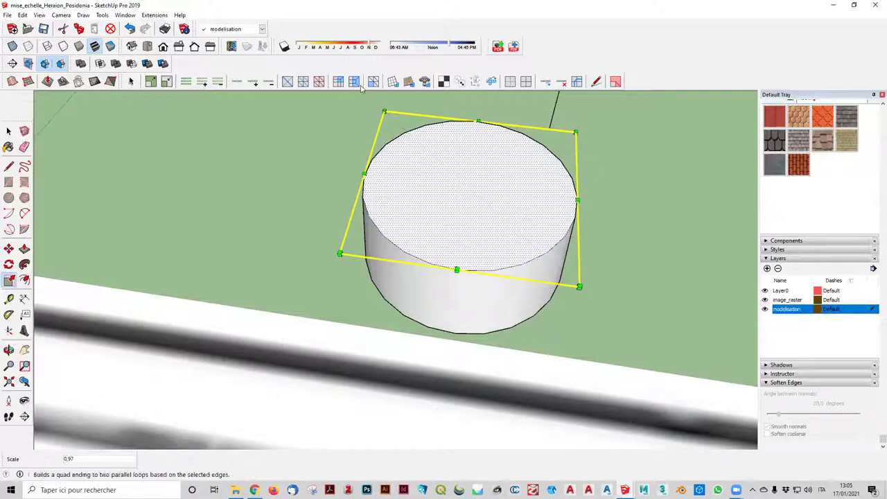
# - Scale the top face inward from opposite corners to about 0,97 for a gentle taper
pyautogui.moveTo(384, 110); pyautogui.dragTo(388, 116)
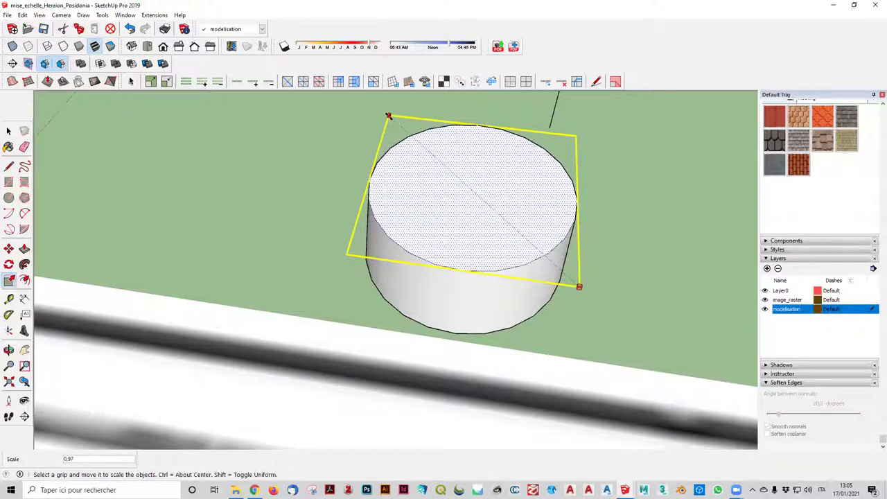
pyautogui.click(388, 115)
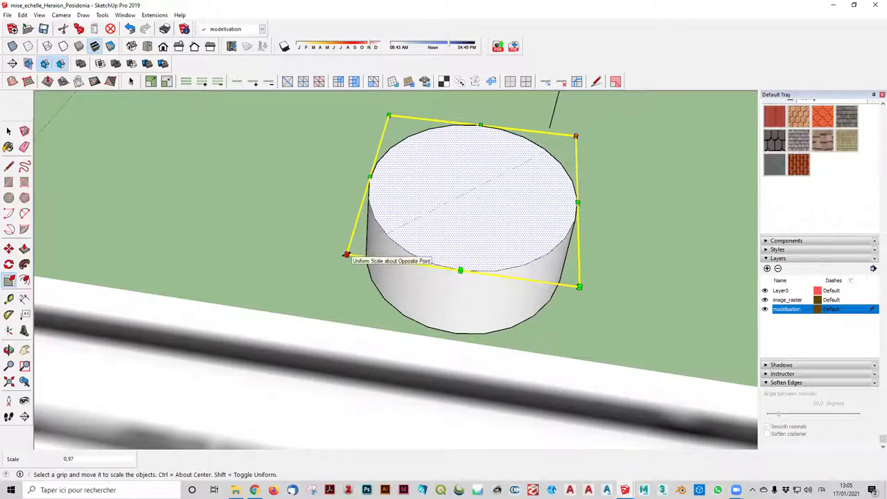
pyautogui.click(348, 253)
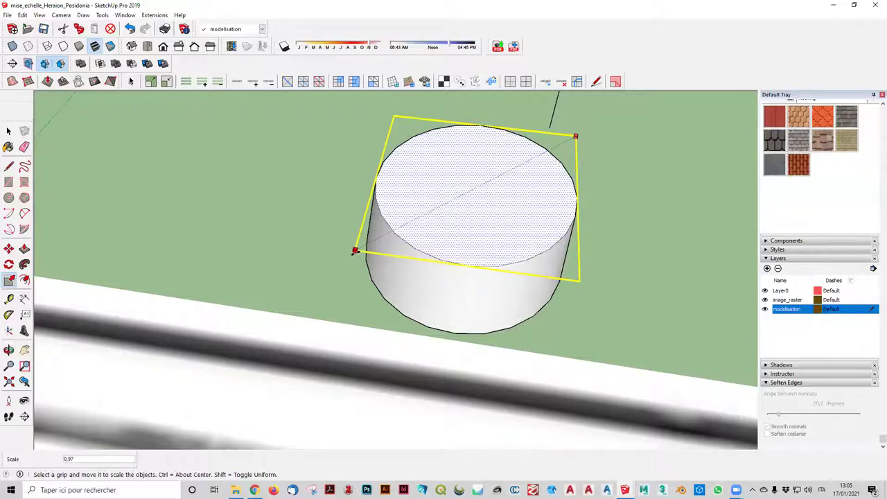
pyautogui.click(354, 251)
pyautogui.click(575, 137)
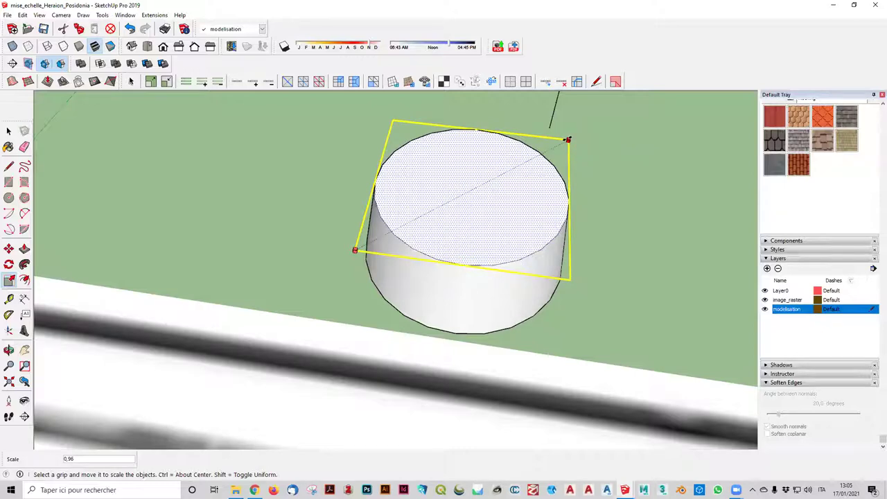
pyautogui.click(573, 139)
pyautogui.moveTo(562, 145)
pyautogui.mouseDown(button='middle')
pyautogui.moveTo(571, 183)
pyautogui.moveTo(644, 257)
pyautogui.moveTo(603, 222)
pyautogui.moveTo(501, 287)
pyautogui.moveTo(533, 315)
pyautogui.moveTo(589, 333)
pyautogui.moveTo(526, 180)
pyautogui.moveTo(593, 313)
pyautogui.moveTo(569, 260)
pyautogui.moveTo(619, 301)
pyautogui.moveTo(663, 411)
pyautogui.moveTo(545, 350)
pyautogui.moveTo(576, 386)
pyautogui.mouseUp(button='middle')
pyautogui.scroll(-2, 575, 386)
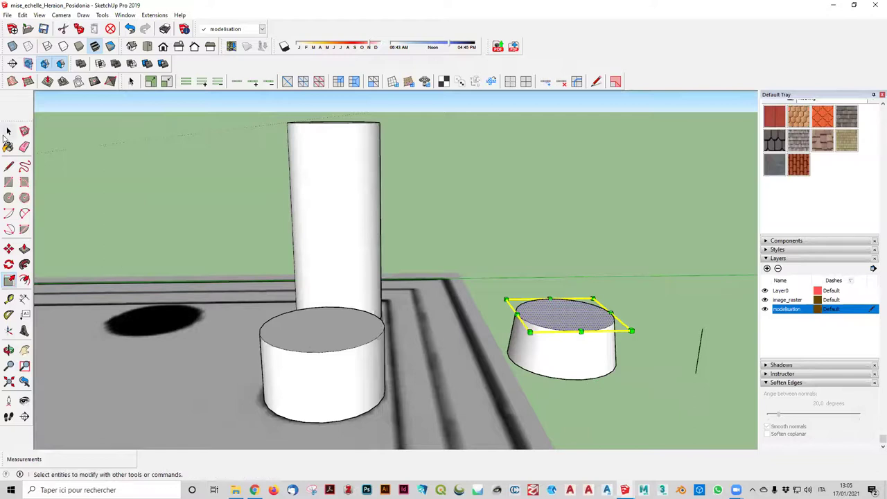
# - Select the entire front drum and make it a group
pyautogui.click(528, 206)
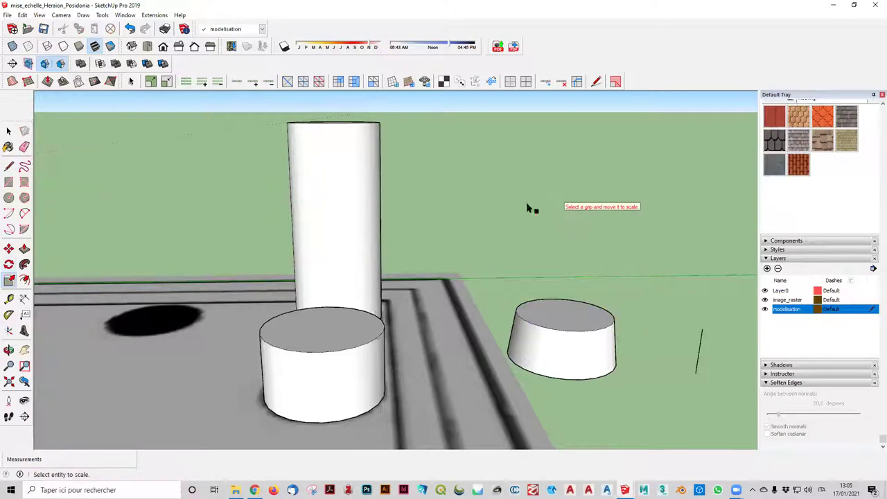
pyautogui.click(8, 131)
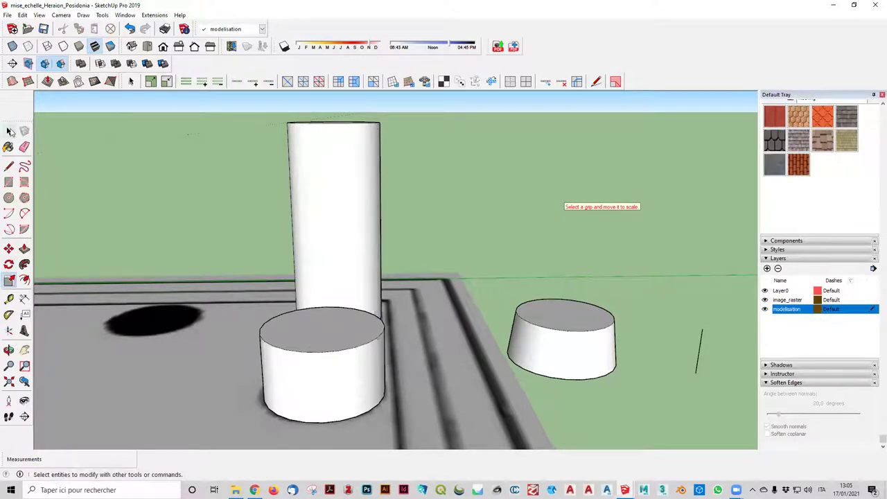
pyautogui.click(584, 349)
pyautogui.tripleClick(585, 349)
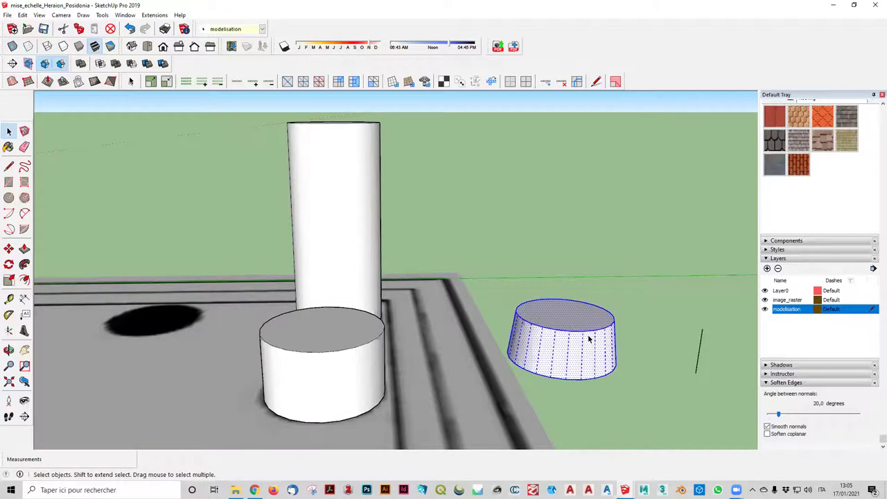
pyautogui.click(598, 268)
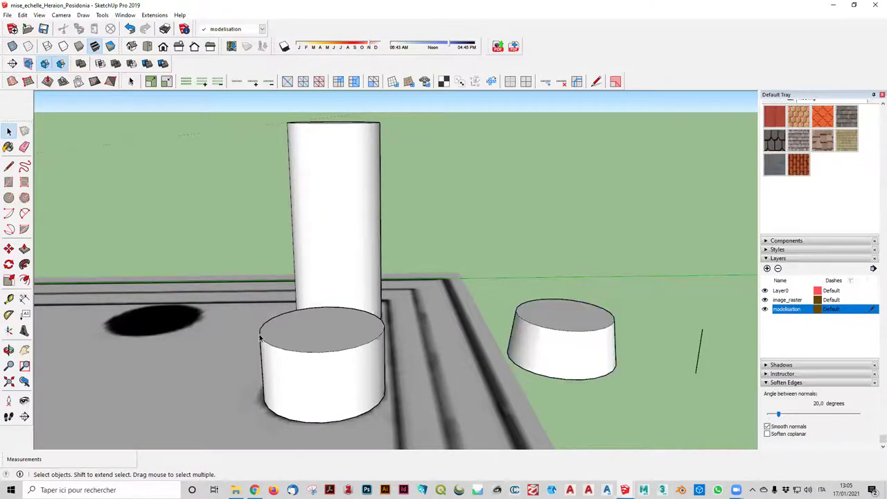
pyautogui.tripleClick(311, 382)
pyautogui.rightClick(312, 383)
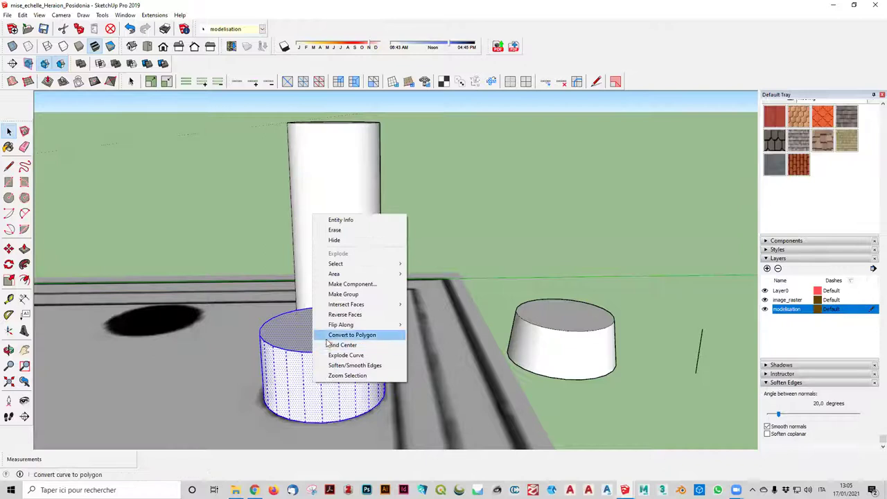
pyautogui.click(343, 294)
pyautogui.click(337, 297)
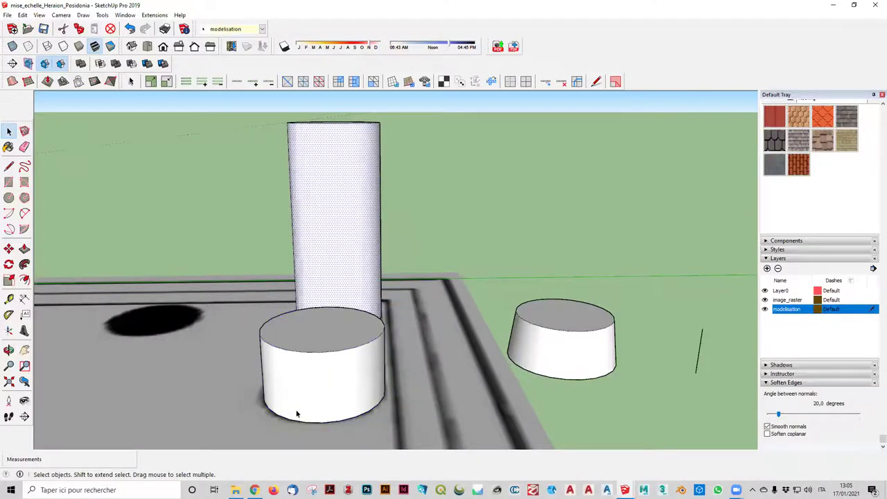
# - Make the tapered cylinder its own group as well
pyautogui.tripleClick(561, 363)
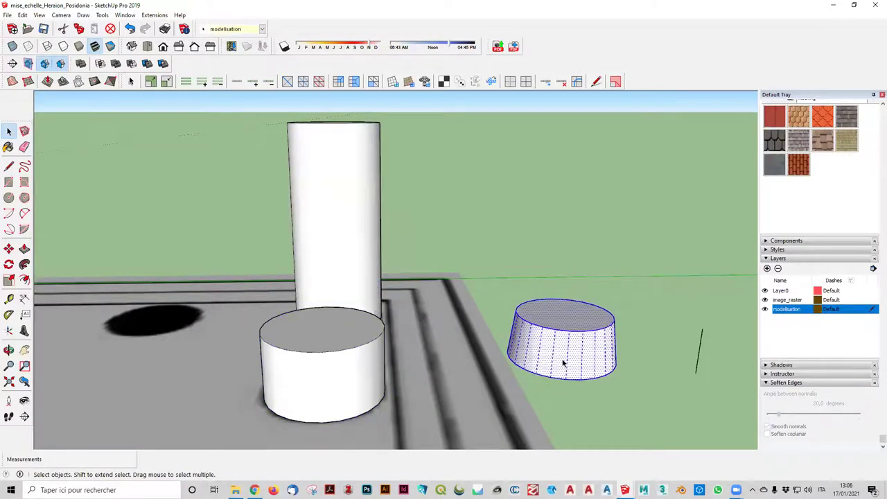
pyautogui.rightClick(562, 365)
pyautogui.click(594, 271)
pyautogui.click(585, 258)
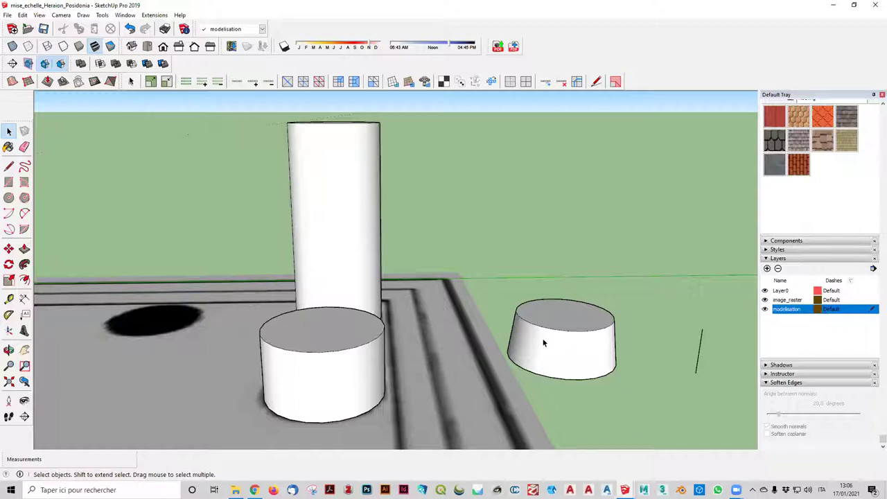
# - Move the tapered cylinder onto the front drum and orbit to check the stacking
pyautogui.click(8, 166)
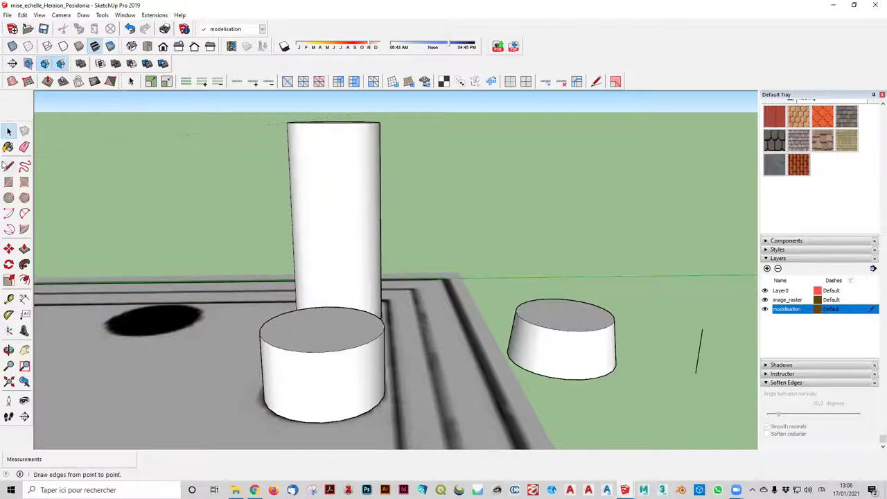
pyautogui.click(8, 248)
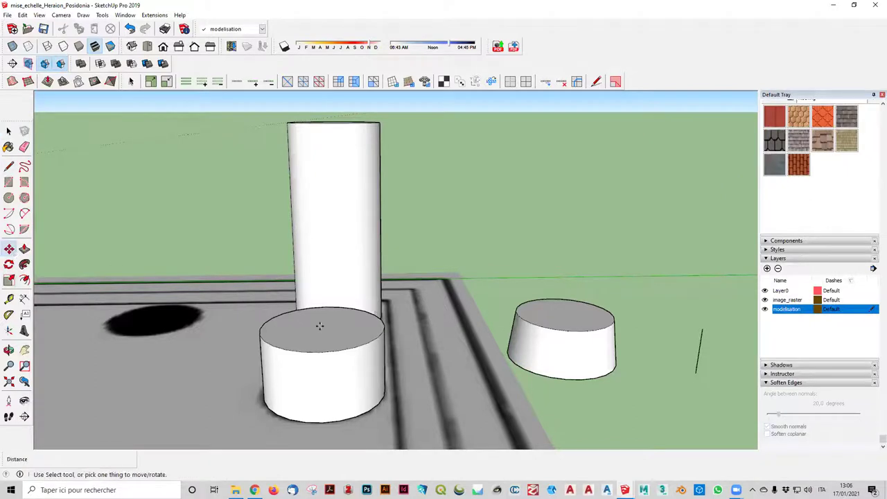
pyautogui.click(584, 380)
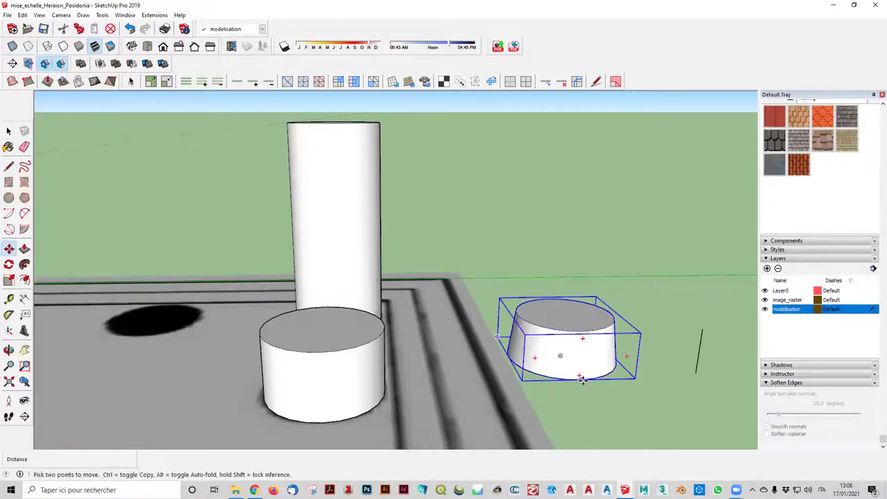
pyautogui.click(320, 350)
pyautogui.moveTo(475, 352); pyautogui.dragTo(509, 333, button='middle')
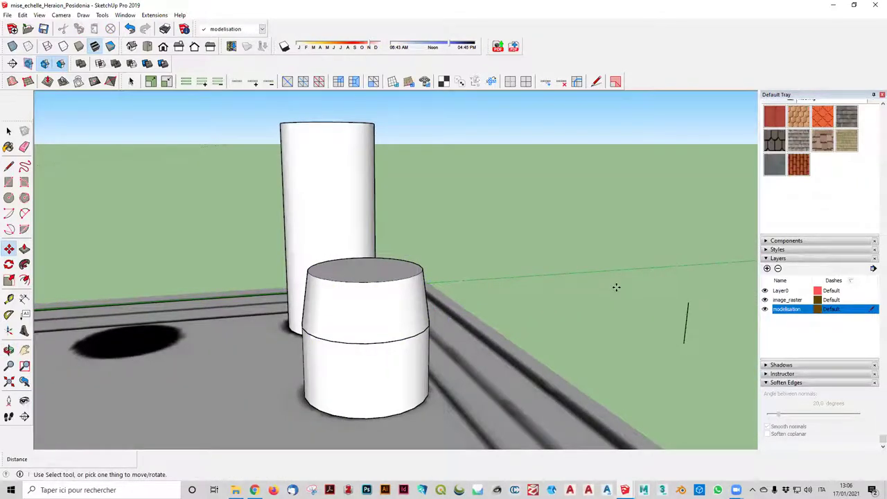
pyautogui.scroll(3, 429, 235)
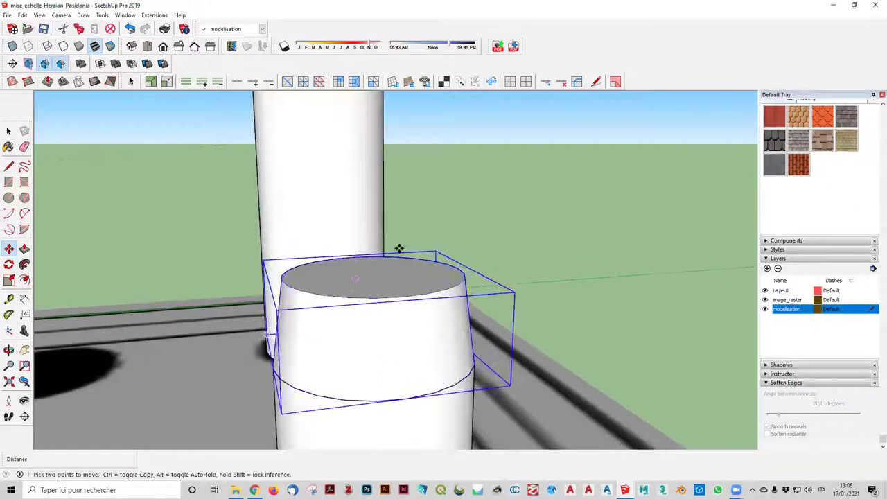
pyautogui.moveTo(390, 287); pyautogui.dragTo(605, 280, button='middle')
pyautogui.scroll(-2, 608, 279)
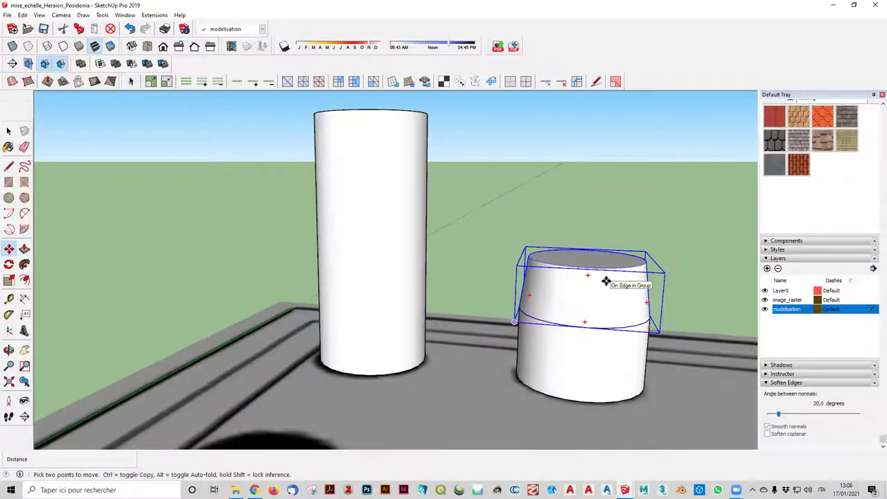
pyautogui.scroll(3, 600, 186)
pyautogui.moveTo(600, 186)
pyautogui.mouseDown(button='middle')
pyautogui.moveTo(536, 340)
pyautogui.moveTo(519, 312)
pyautogui.mouseUp(button='middle')
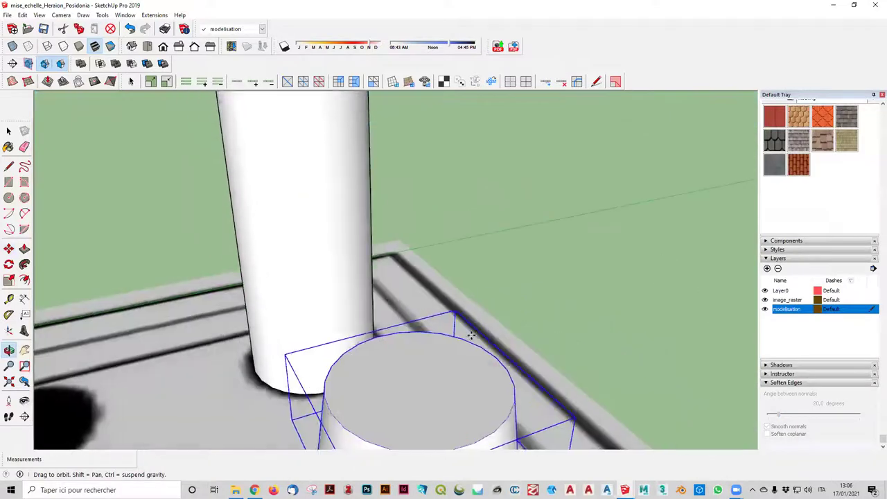
pyautogui.scroll(-3, 519, 311)
pyautogui.scroll(-2, 496, 330)
# - Ctrl-copy the tapered cylinder onto the front drum's top, leaving the original on the ground
pyautogui.click(609, 296)
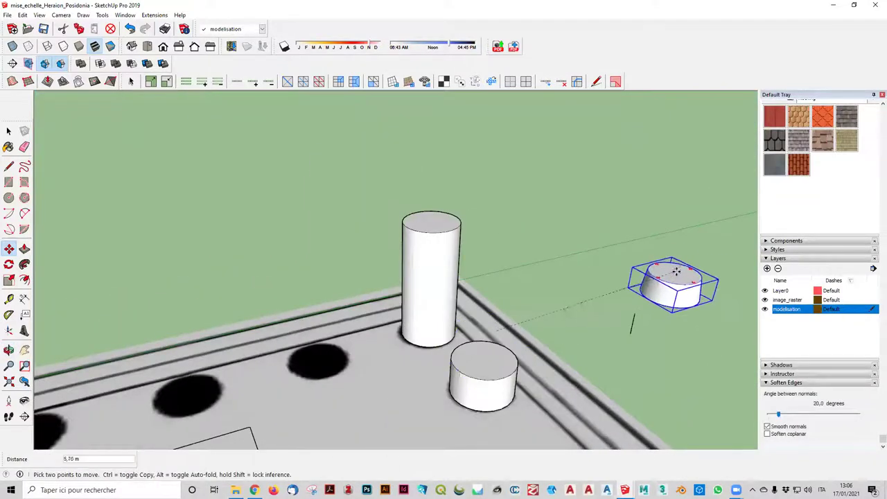
pyautogui.press('Escape')
pyautogui.click(514, 347)
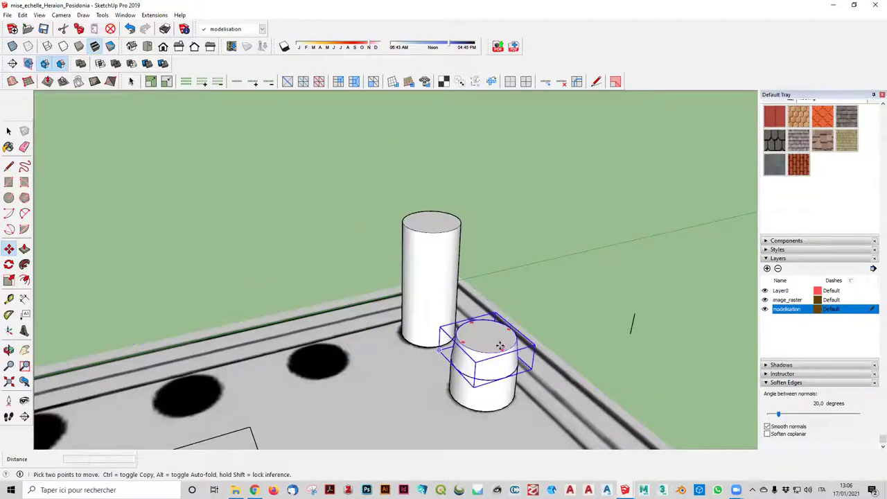
pyautogui.press('ctrl')
pyautogui.click(599, 291)
pyautogui.moveTo(599, 291); pyautogui.dragTo(609, 249, button='middle')
pyautogui.scroll(2, 642, 301)
pyautogui.scroll(3, 639, 301)
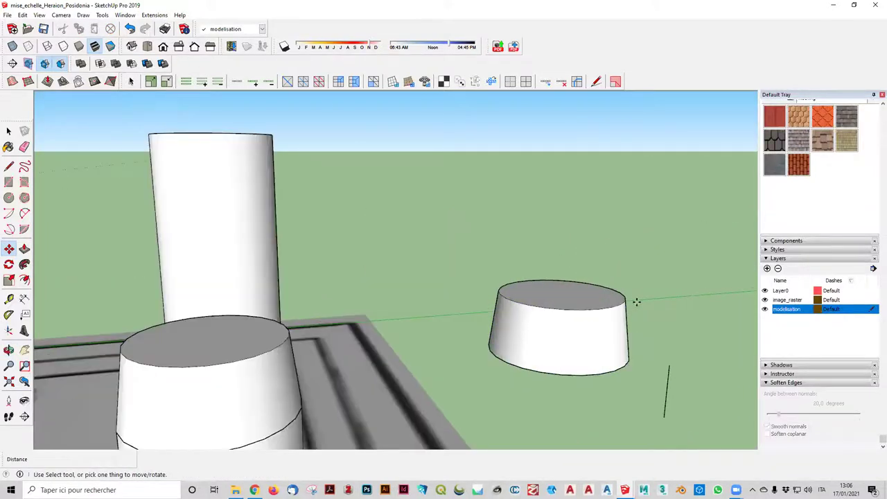
# - Set the tapered cylinder group on top of the front drum
pyautogui.scroll(-2, 597, 340)
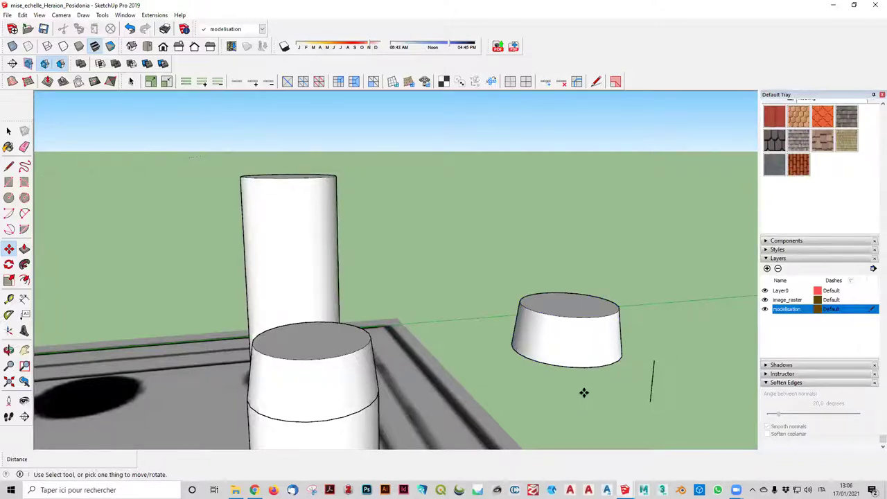
pyautogui.click(585, 302)
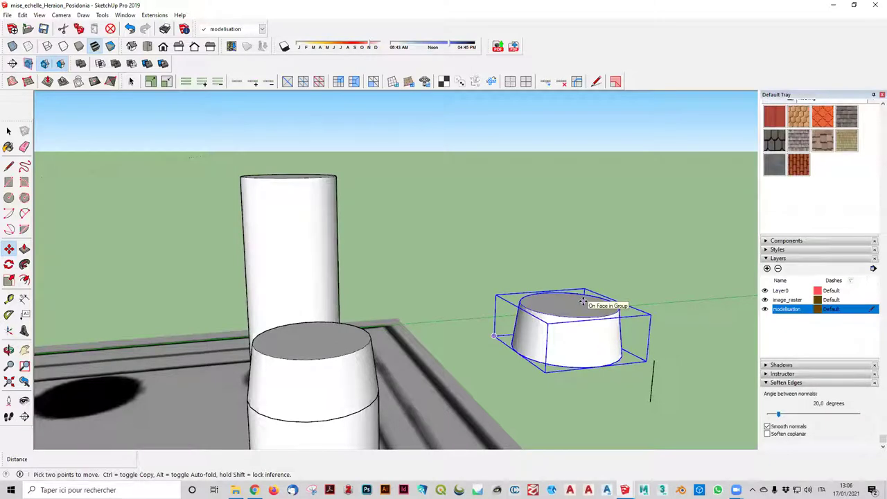
pyautogui.click(581, 311)
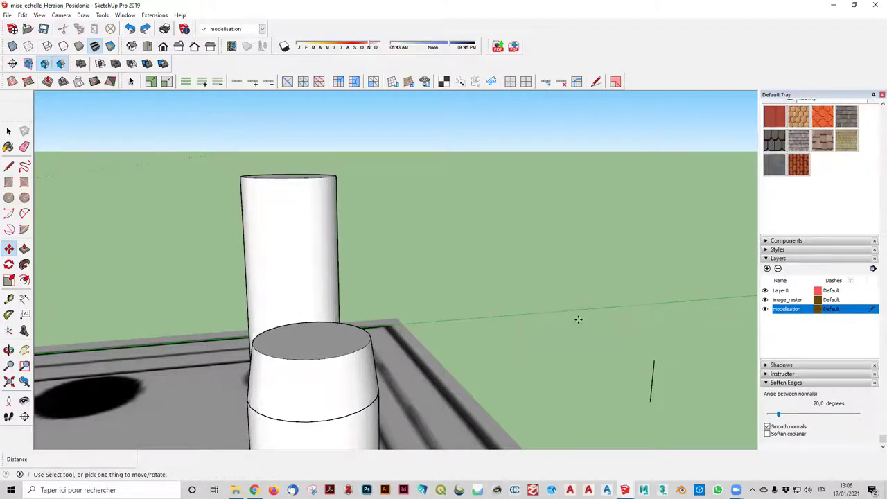
pyautogui.click(317, 336)
# - Inside the group, copy the top circle onto the ground 3,32 m to the right
pyautogui.click(9, 130)
pyautogui.doubleClick(307, 339)
pyautogui.click(308, 338)
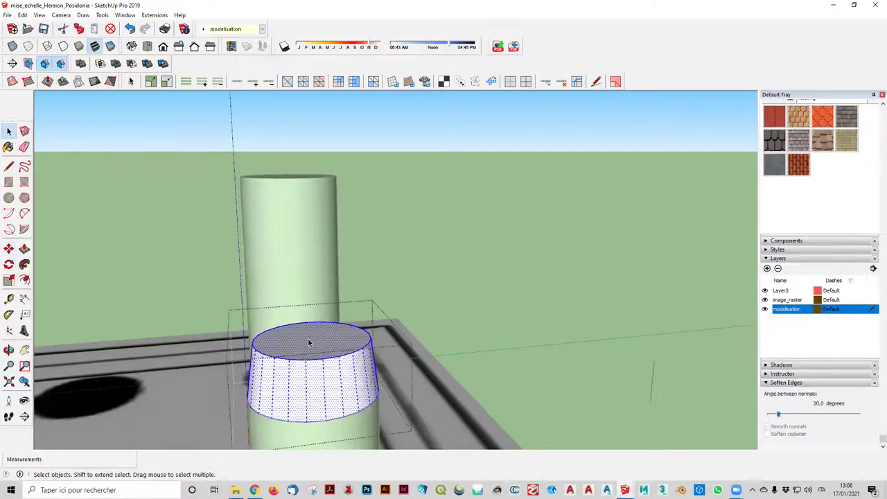
pyautogui.click(314, 345)
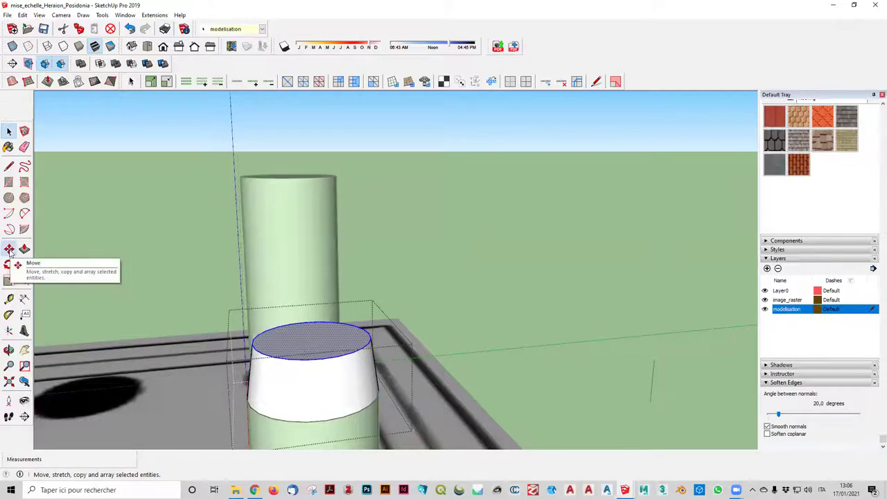
pyautogui.click(9, 251)
pyautogui.click(311, 338)
pyautogui.press('ctrl')
pyautogui.click(568, 308)
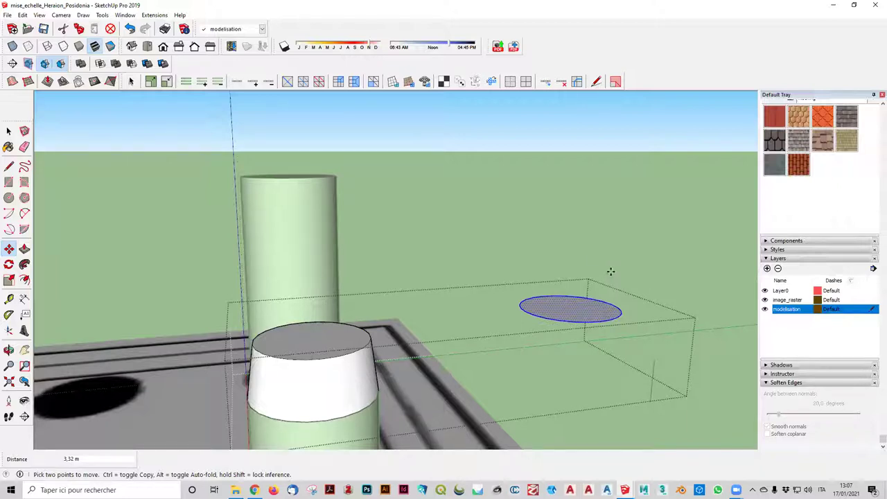
pyautogui.hotkey('ctrl', 't')
pyautogui.press('space')
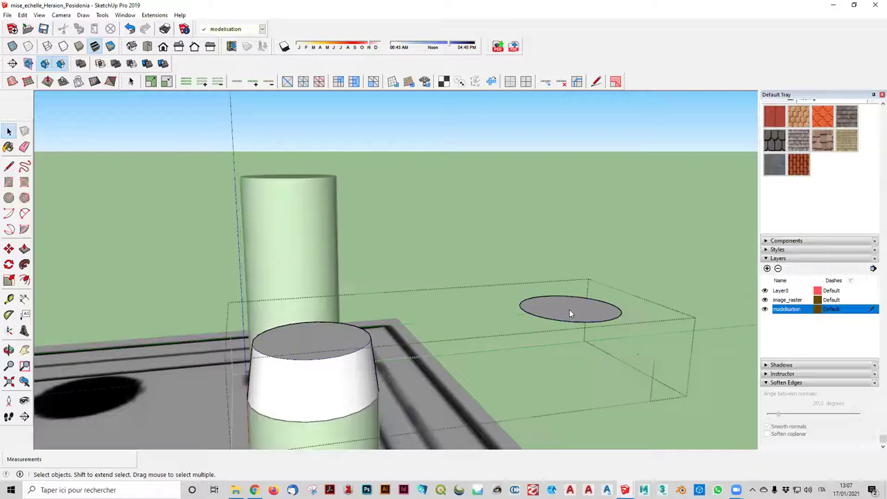
# - Explode the tapered piece's group and select all of its loose geometry
pyautogui.rightClick(570, 310)
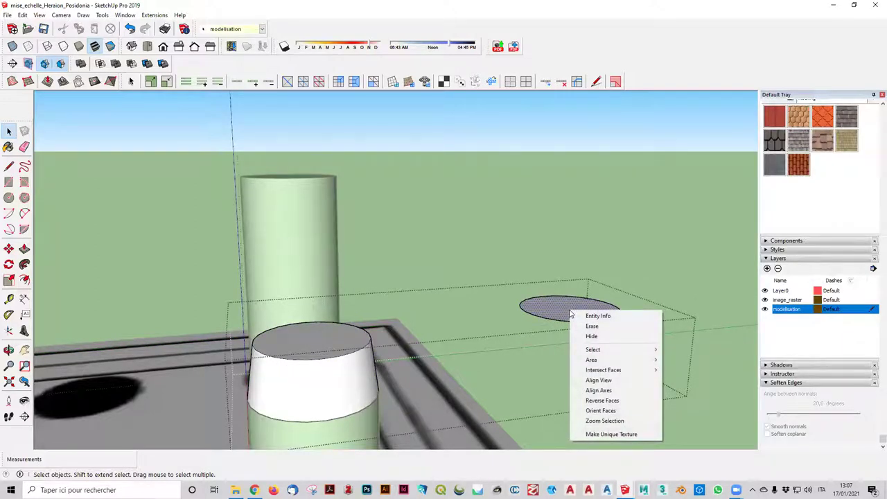
pyautogui.press('Escape')
pyautogui.click(512, 153)
pyautogui.rightClick(570, 299)
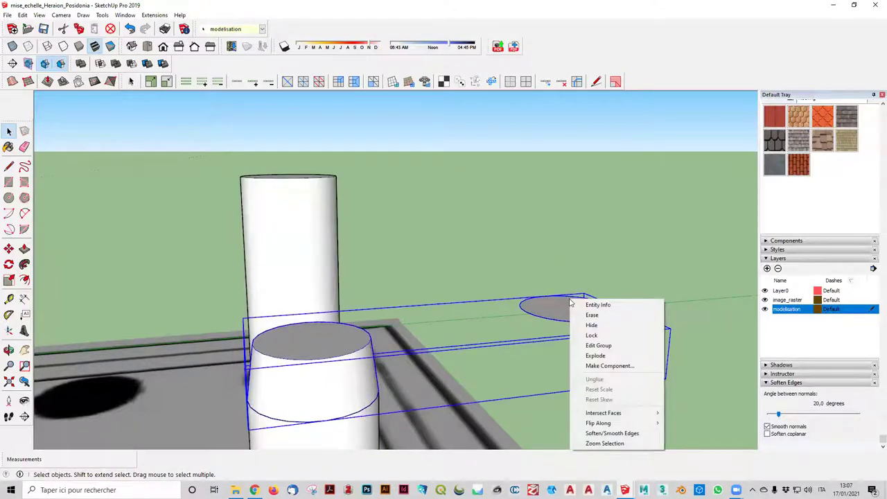
pyautogui.click(605, 356)
pyautogui.click(531, 233)
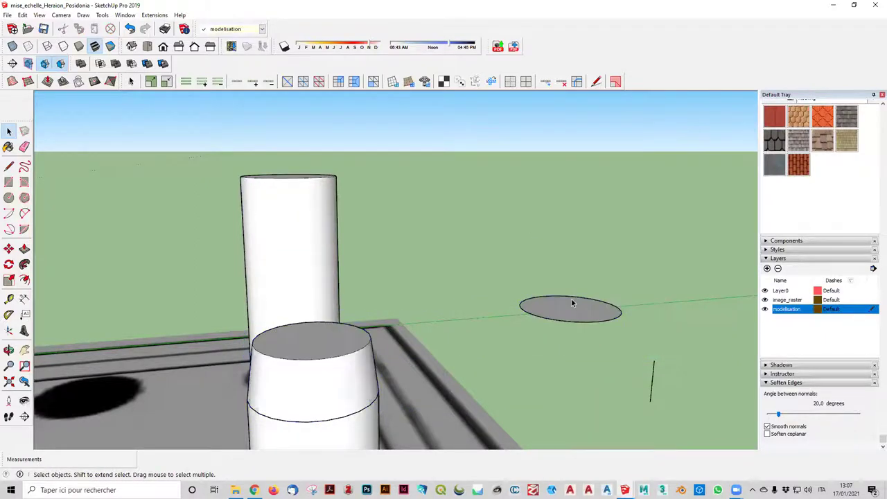
pyautogui.click(316, 385)
pyautogui.click(324, 358)
pyautogui.tripleClick(325, 385)
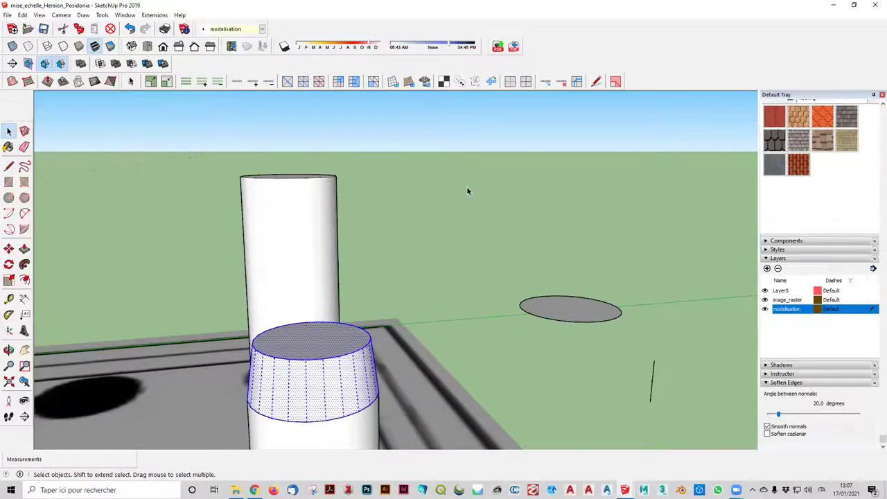
# - Undo the explode, then move the selected top face 6,13 m away
pyautogui.hotkey('ctrl', 'z')
pyautogui.hotkey('ctrl', 'z')
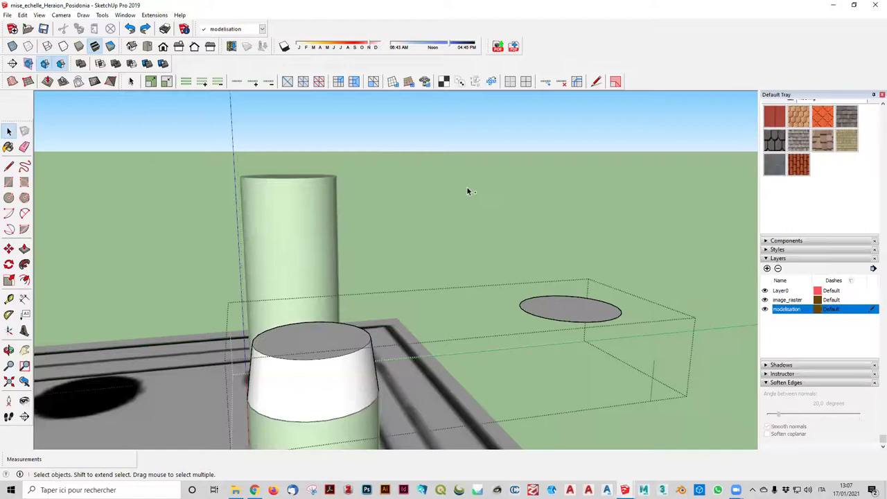
pyautogui.hotkey('ctrl', 'z')
pyautogui.hotkey('ctrl', 'z')
pyautogui.click(553, 356)
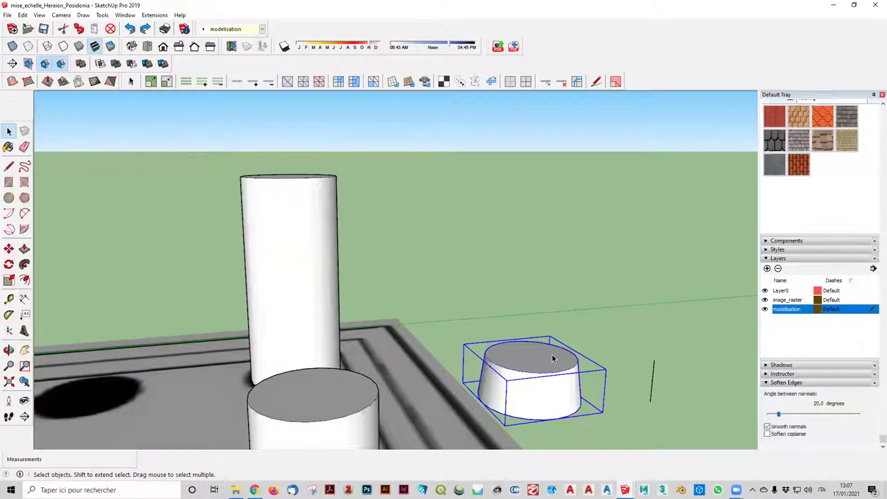
pyautogui.click(590, 307)
pyautogui.click(549, 364)
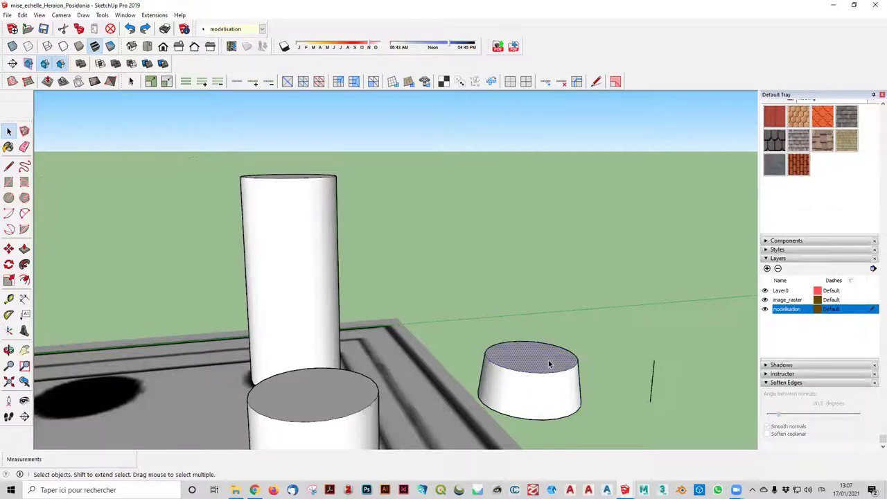
pyautogui.click(8, 248)
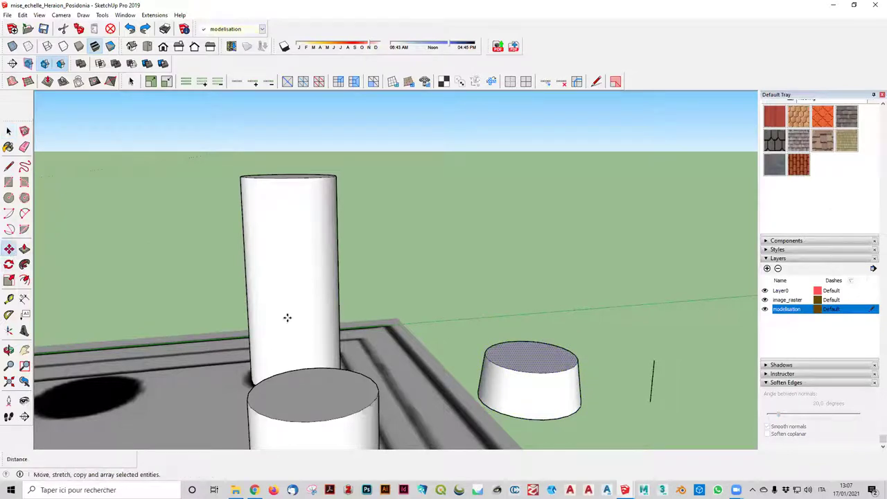
pyautogui.click(533, 358)
pyautogui.click(613, 275)
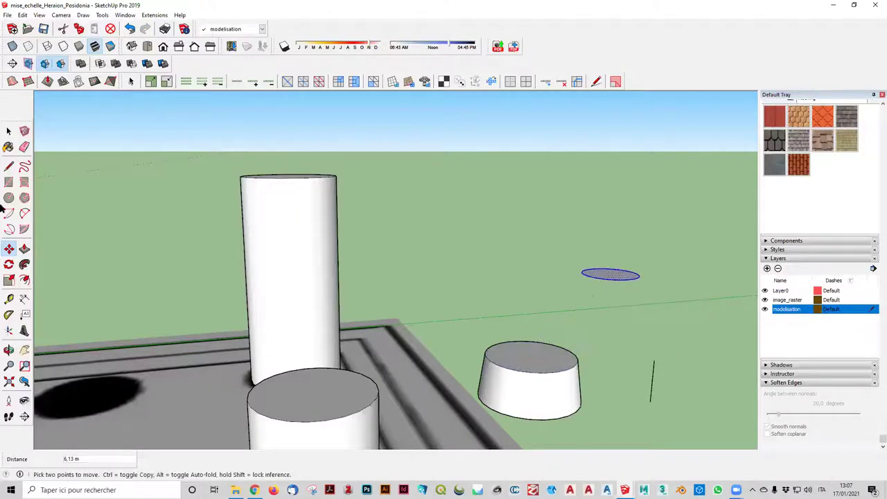
# - Regroup the tapered cylinder and set it on top of the short front cylinder
pyautogui.click(8, 131)
pyautogui.click(449, 209)
pyautogui.scroll(-2, 365, 345)
pyautogui.click(337, 419)
pyautogui.click(496, 377)
pyautogui.rightClick(494, 375)
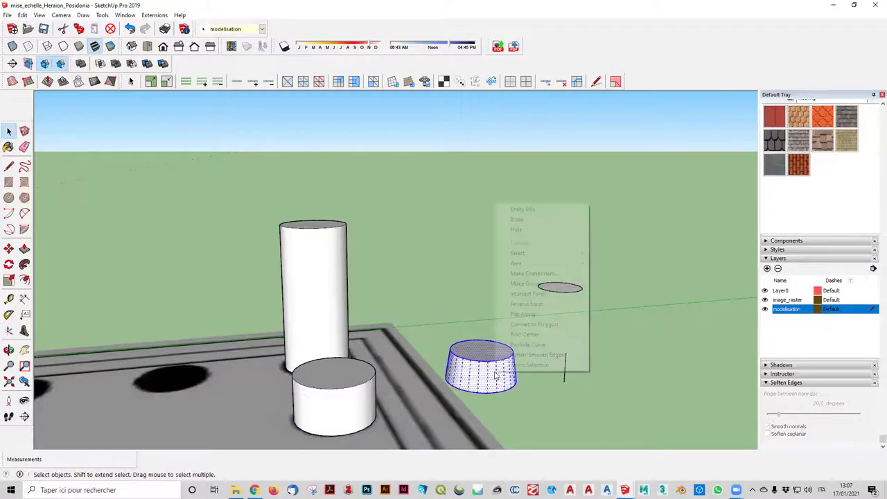
pyautogui.click(533, 284)
pyautogui.click(501, 287)
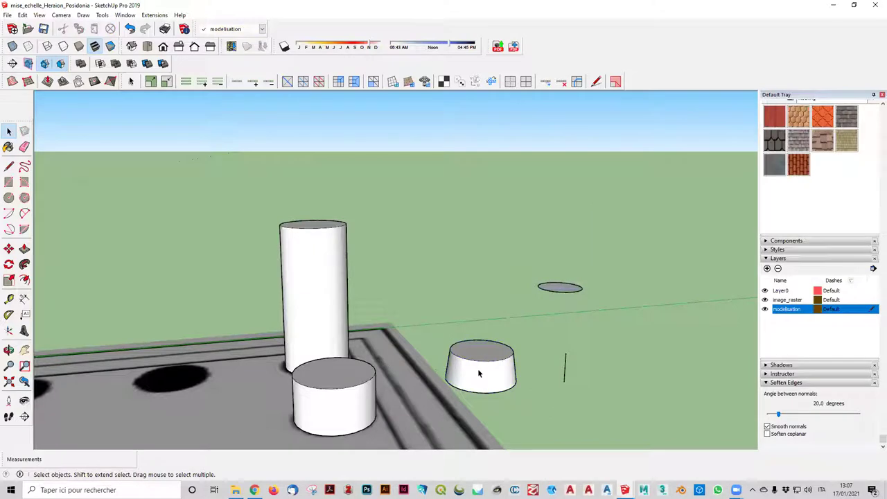
pyautogui.click(8, 248)
pyautogui.moveTo(481, 367)
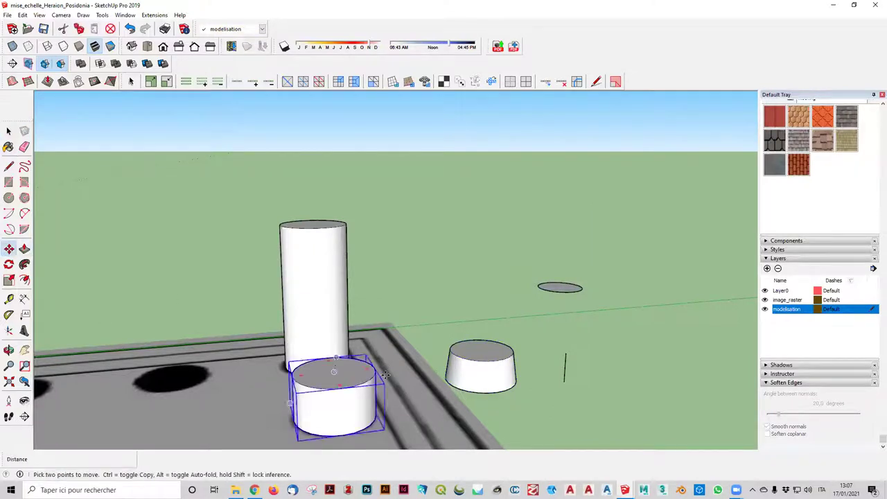
pyautogui.click(497, 391)
pyautogui.click(336, 388)
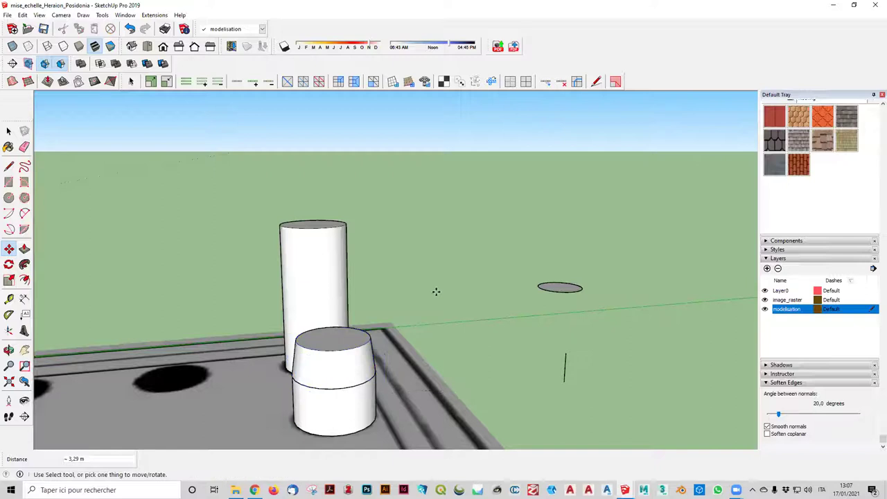
# - In Top view, select and delete the small stray edge beside the plan
pyautogui.scroll(3, 612, 263)
pyautogui.scroll(-2, 584, 275)
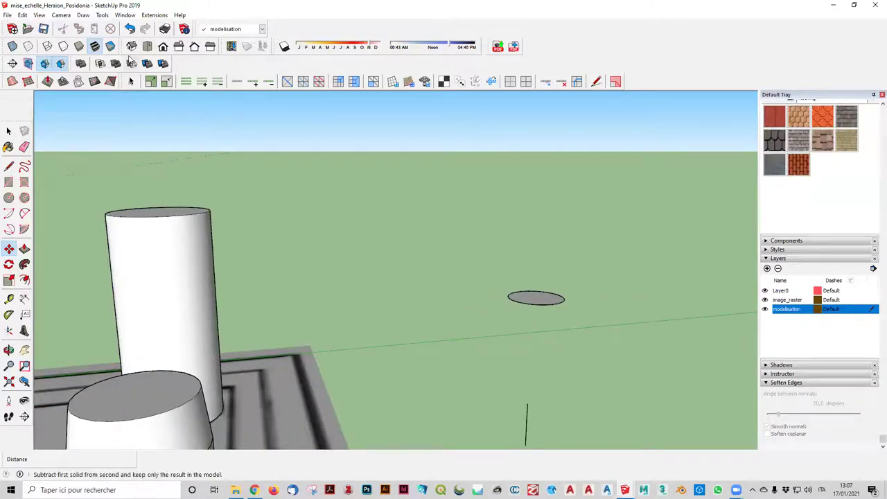
pyautogui.click(147, 46)
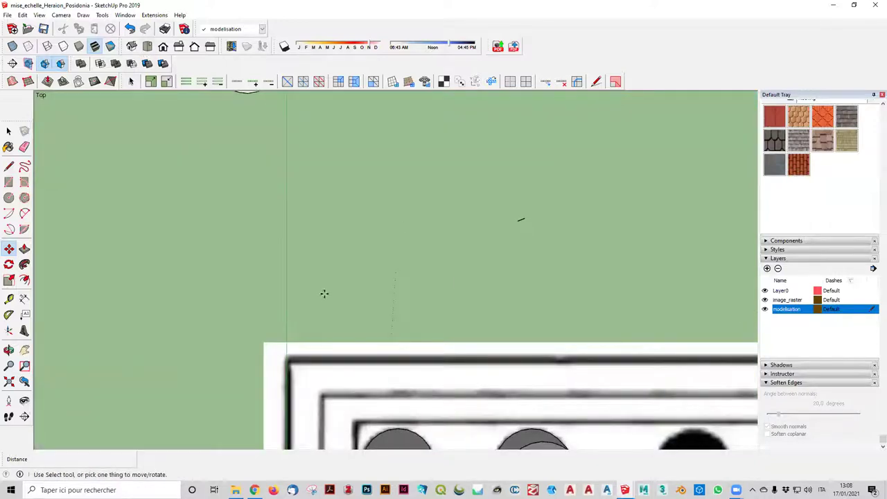
pyautogui.scroll(1, 524, 243)
pyautogui.scroll(-2, 534, 263)
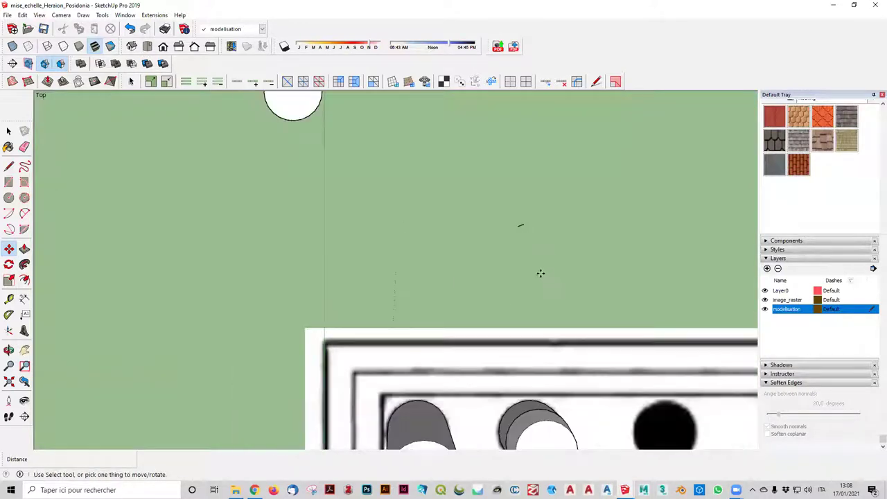
pyautogui.scroll(-1, 544, 280)
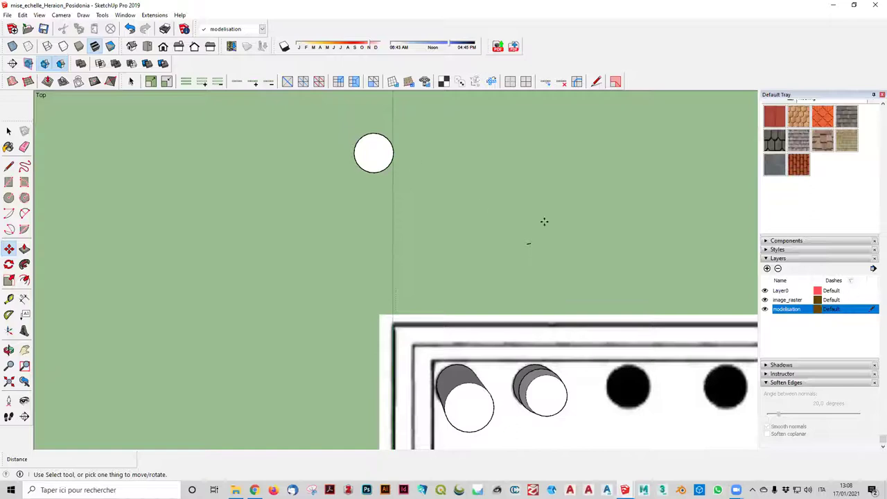
pyautogui.scroll(3, 537, 229)
pyautogui.scroll(-2, 530, 234)
pyautogui.scroll(-1, 529, 235)
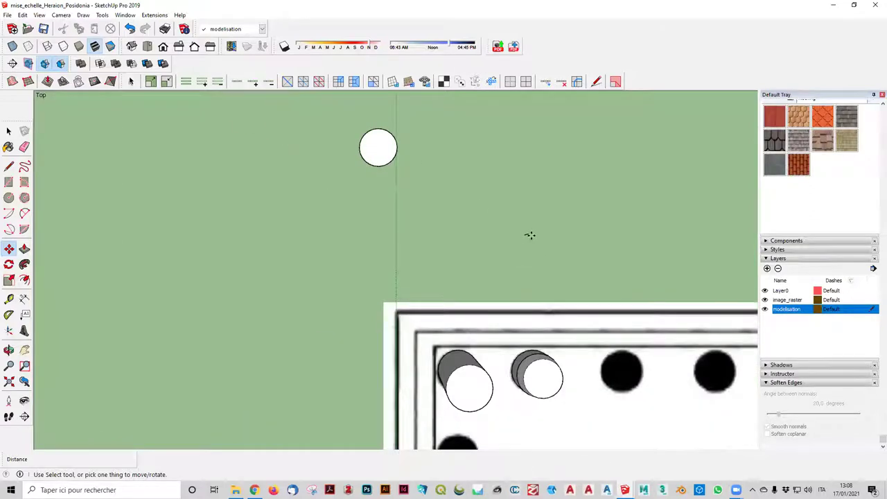
pyautogui.click(7, 130)
pyautogui.moveTo(587, 261); pyautogui.dragTo(495, 199)
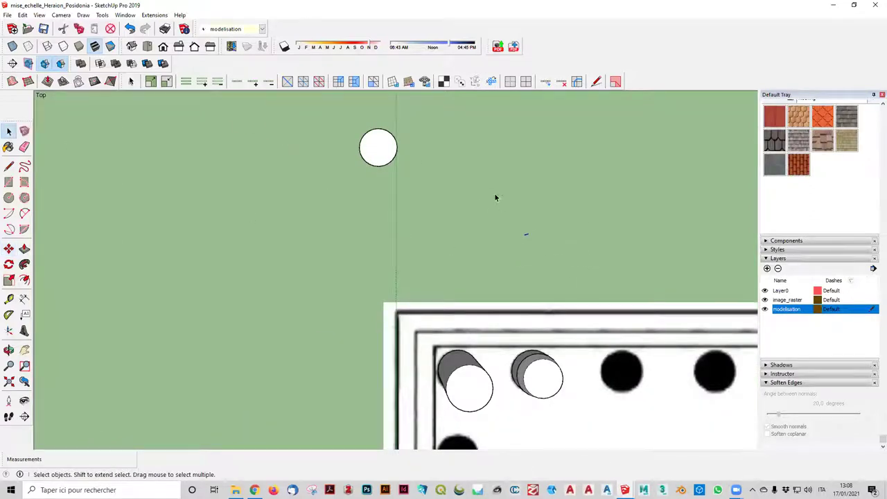
pyautogui.press('Delete')
# - Push/Pull the loose circle up 0,40 m into a cylinder
pyautogui.click(377, 143)
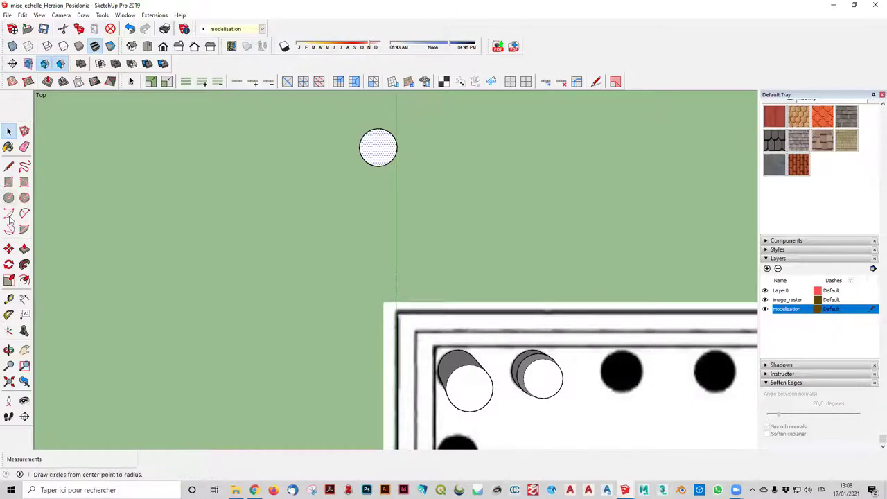
pyautogui.click(24, 248)
pyautogui.click(384, 154)
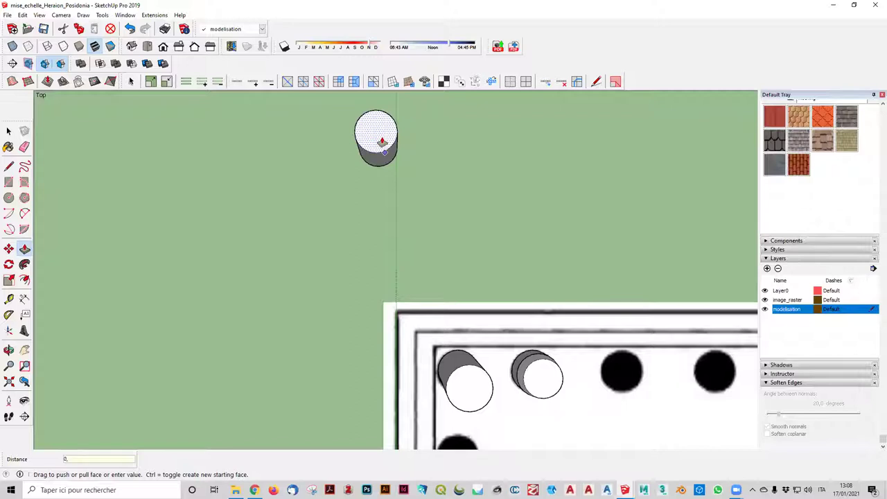
pyautogui.write('4')
pyautogui.press('Return')
pyautogui.moveTo(439, 129)
pyautogui.mouseDown(button='middle')
pyautogui.moveTo(458, 257)
pyautogui.moveTo(395, 200)
pyautogui.moveTo(394, 142)
pyautogui.moveTo(461, 245)
pyautogui.moveTo(427, 164)
pyautogui.mouseUp(button='middle')
pyautogui.scroll(3, 430, 154)
pyautogui.scroll(2, 430, 154)
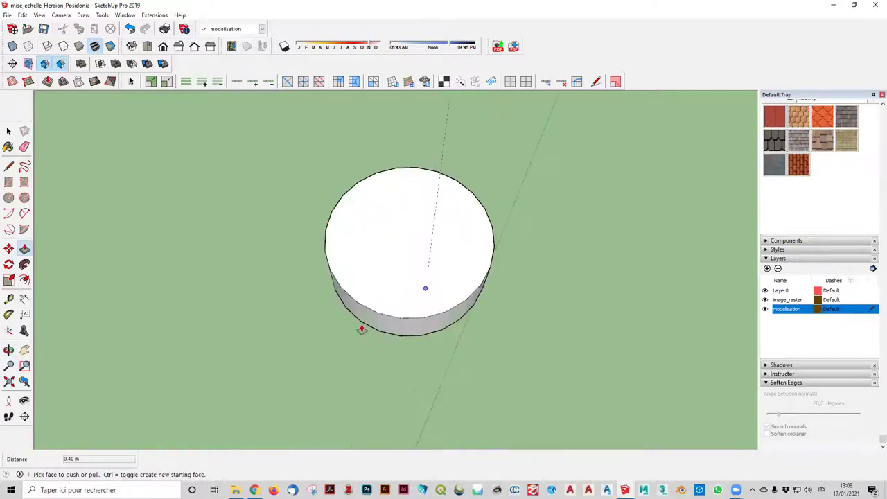
pyautogui.click(147, 46)
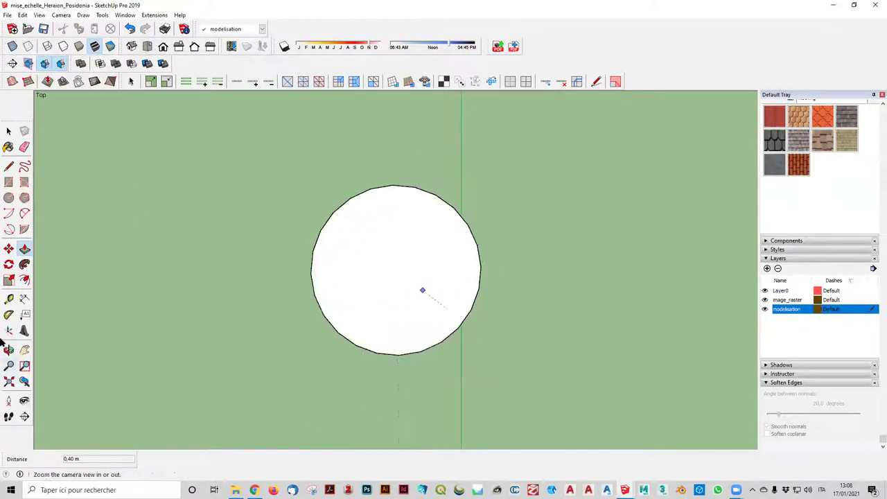
# - Scale the cylinder's top circle down by a factor of 0,98
pyautogui.click(10, 131)
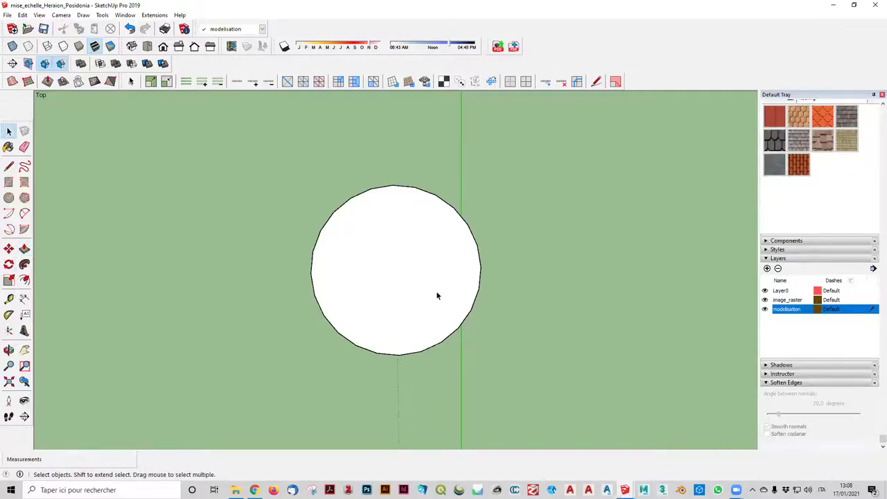
pyautogui.click(437, 293)
pyautogui.click(8, 280)
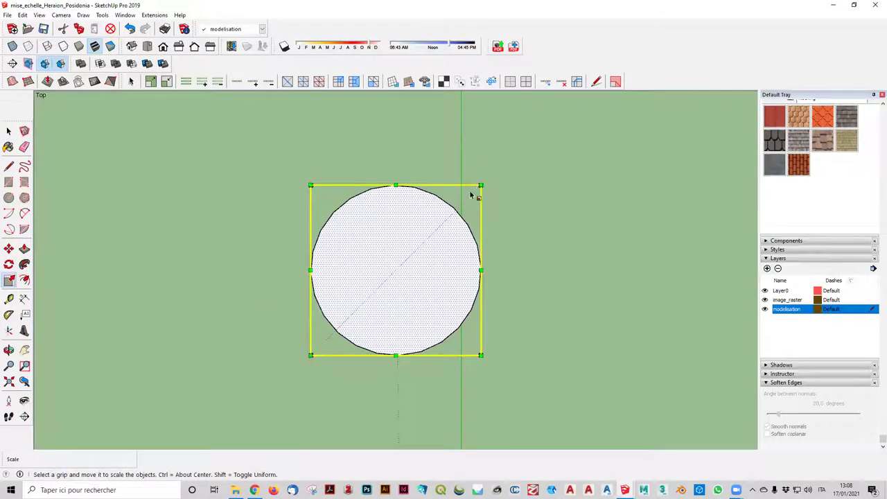
pyautogui.click(481, 186)
pyautogui.write('0,98')
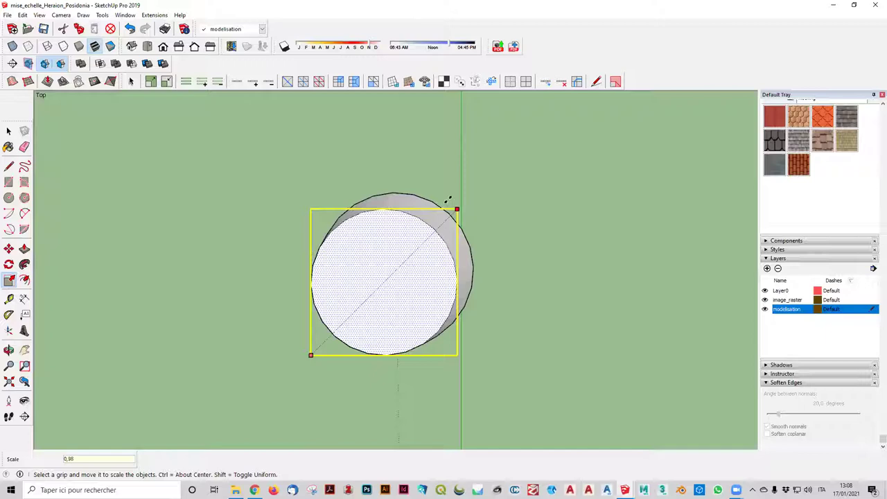
pyautogui.click(447, 200)
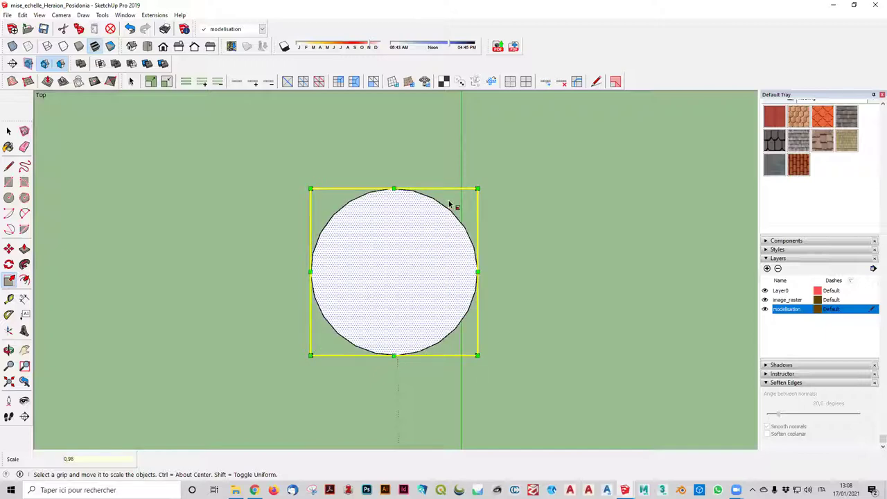
pyautogui.click(476, 356)
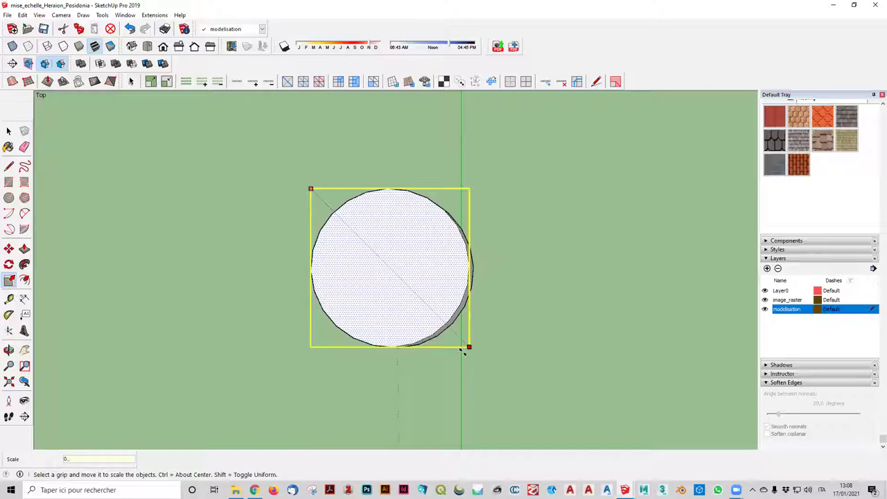
pyautogui.click(465, 352)
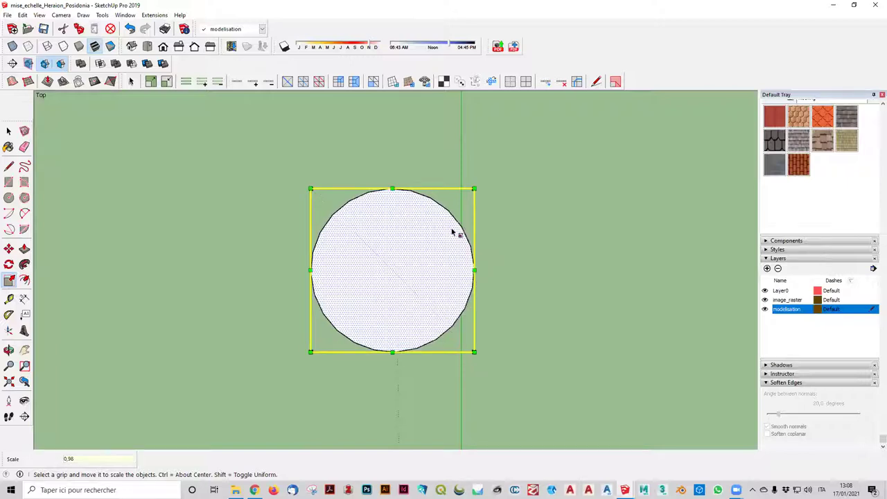
pyautogui.click(310, 188)
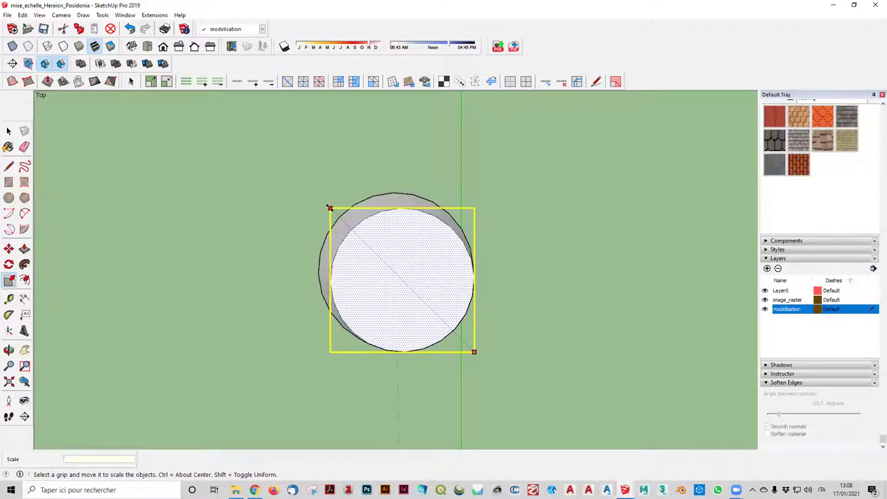
pyautogui.write('0,98')
pyautogui.press('Return')
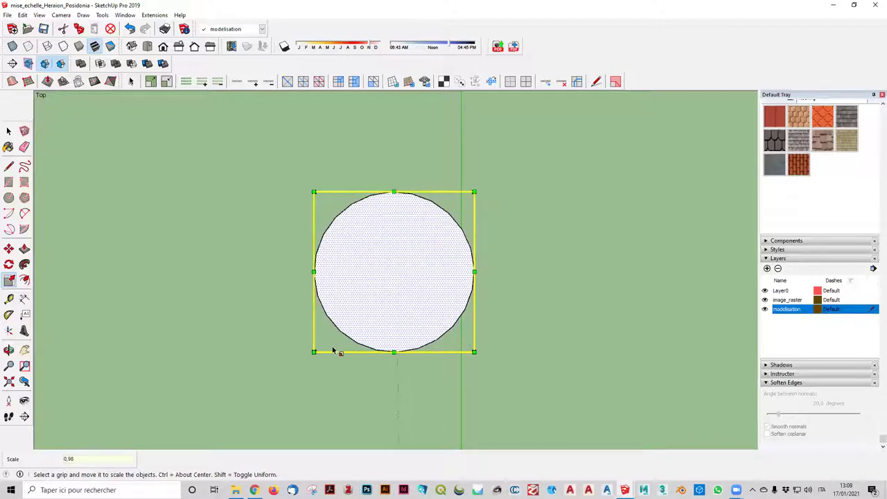
pyautogui.click(316, 349)
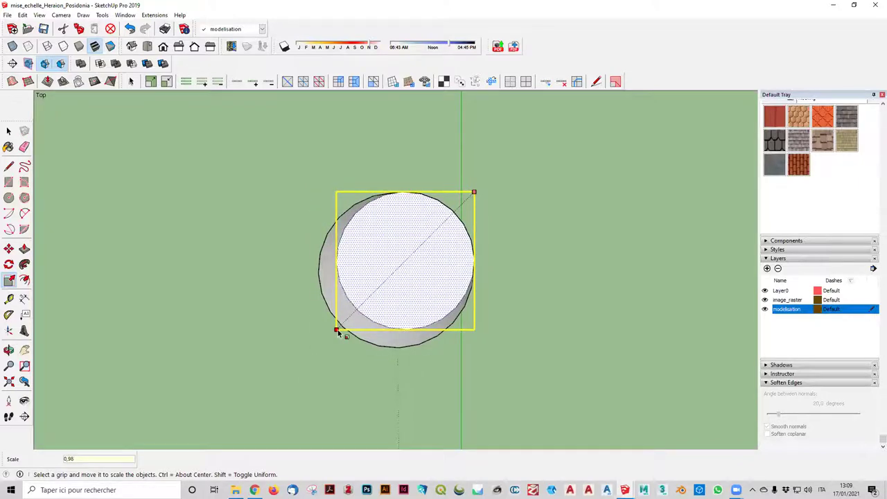
pyautogui.click(339, 333)
# - Move the circular face 2,13 m to the right, onto the ground
pyautogui.moveTo(536, 321)
pyautogui.mouseDown(button='middle')
pyautogui.moveTo(554, 331)
pyautogui.moveTo(469, 216)
pyautogui.moveTo(431, 125)
pyautogui.moveTo(536, 149)
pyautogui.moveTo(493, 259)
pyautogui.moveTo(284, 364)
pyautogui.moveTo(425, 291)
pyautogui.mouseUp(button='middle')
pyautogui.press('s')
pyautogui.scroll(-3, 517, 305)
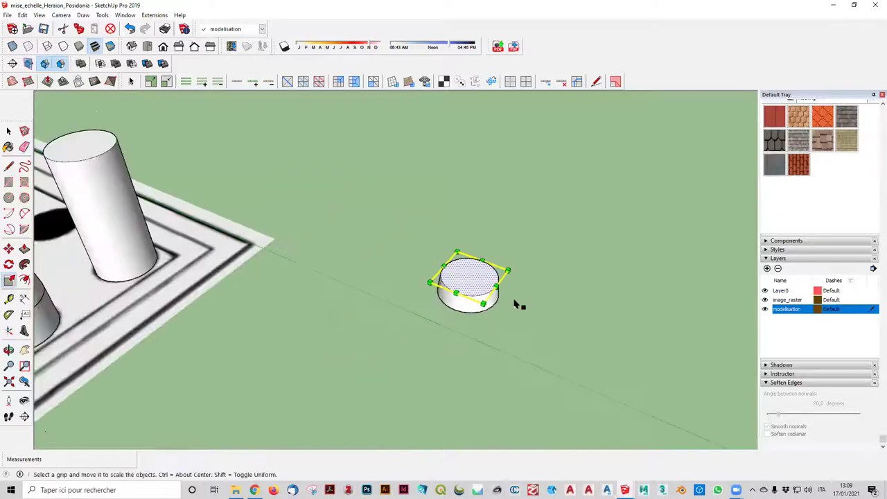
pyautogui.scroll(-2, 516, 305)
pyautogui.press('space')
pyautogui.click(484, 159)
pyautogui.click(483, 287)
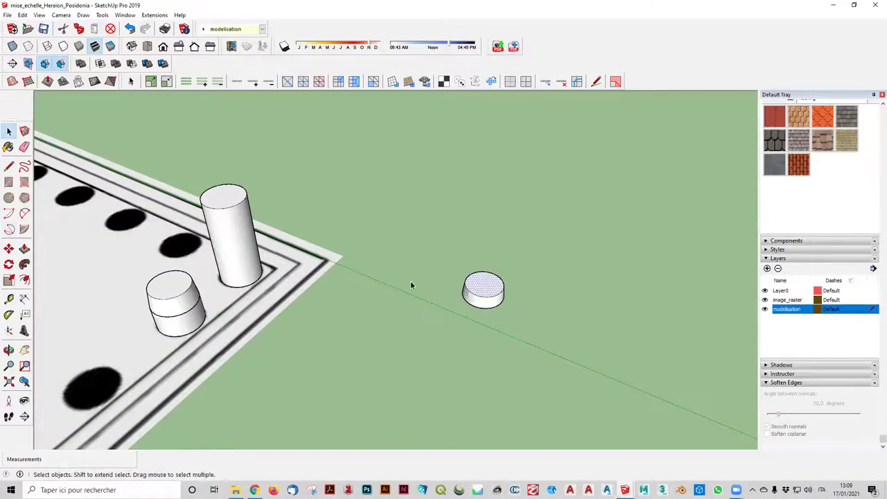
pyautogui.click(9, 248)
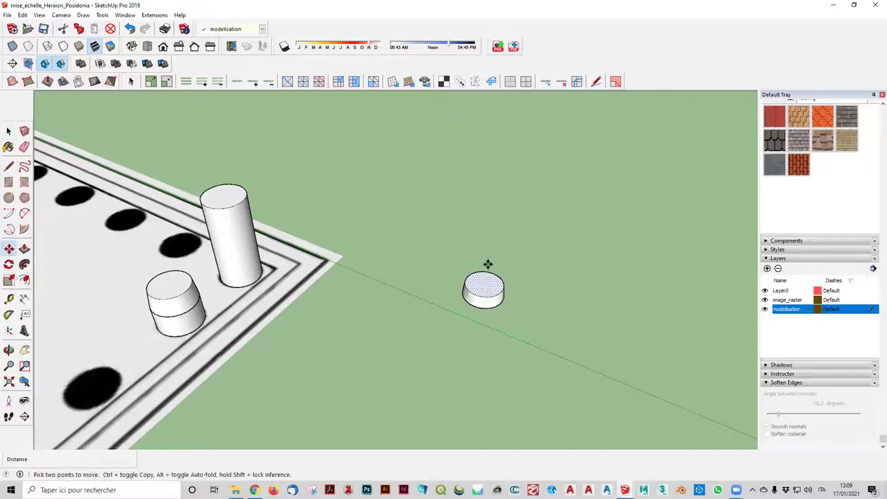
pyautogui.click(481, 281)
pyautogui.click(551, 271)
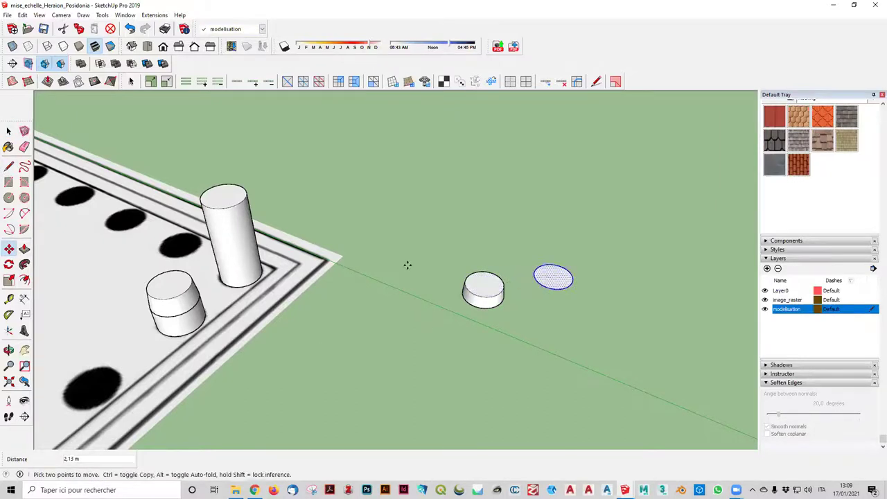
pyautogui.click(9, 130)
pyautogui.press('space')
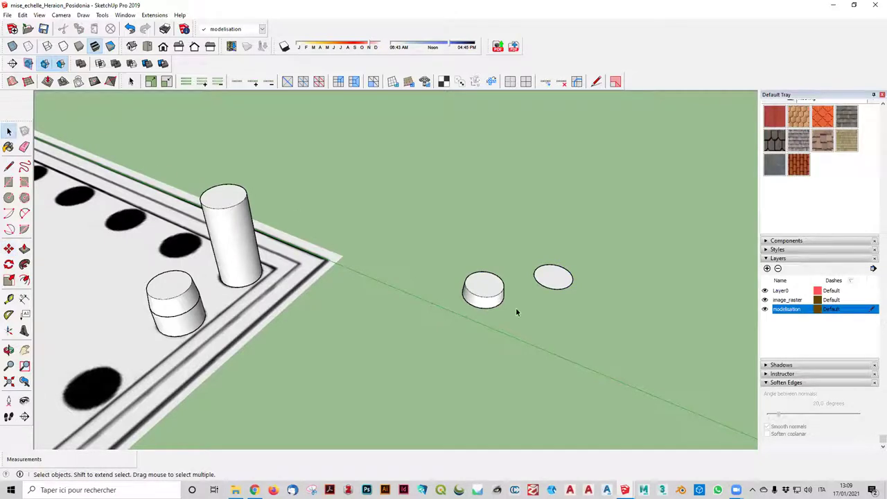
# - Group the small 0,40 m cylinder and stack it on top of the front drums
pyautogui.tripleClick(492, 295)
pyautogui.rightClick(491, 294)
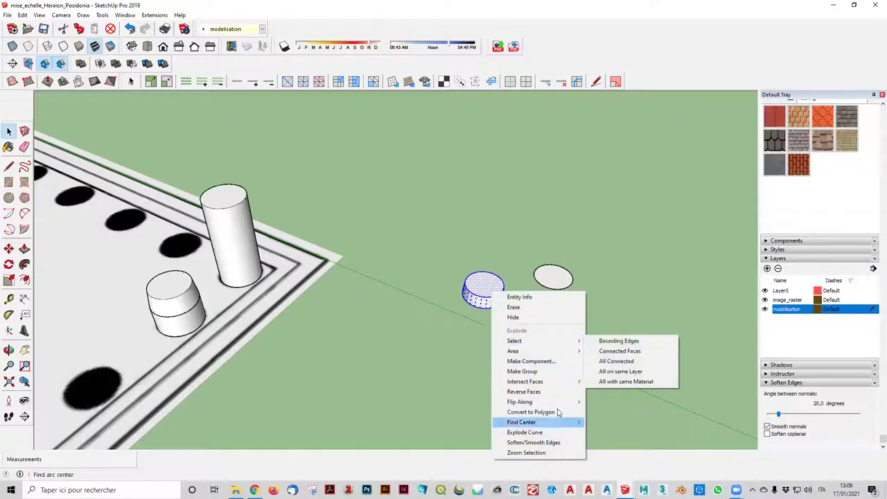
pyautogui.click(528, 371)
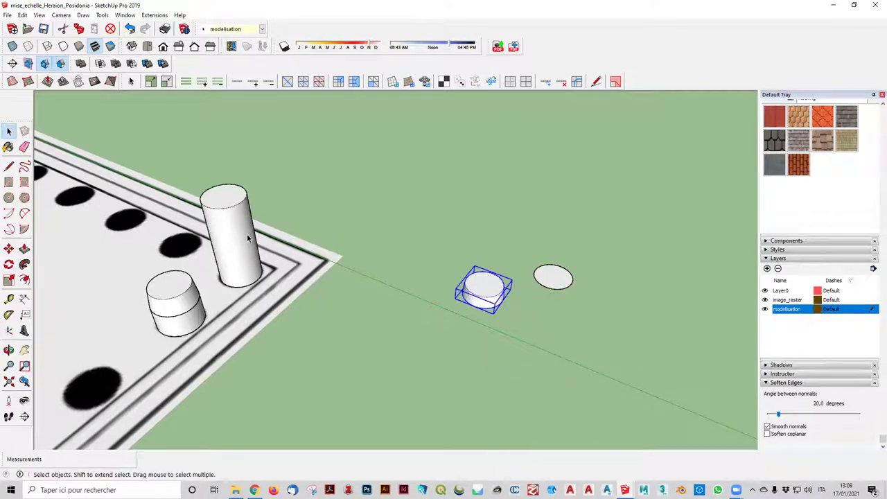
pyautogui.click(8, 248)
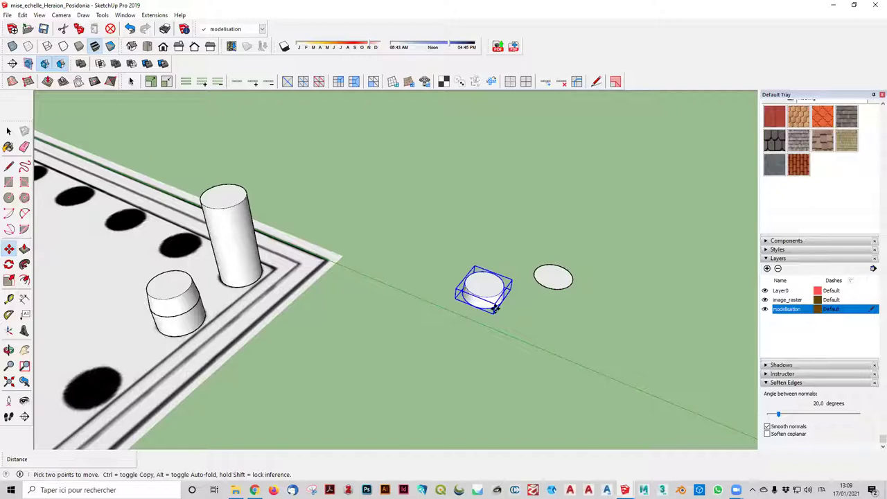
pyautogui.moveTo(478, 306)
pyautogui.mouseDown(button='middle')
pyautogui.moveTo(370, 305)
pyautogui.moveTo(498, 242)
pyautogui.moveTo(59, 287)
pyautogui.moveTo(158, 277)
pyautogui.mouseUp(button='middle')
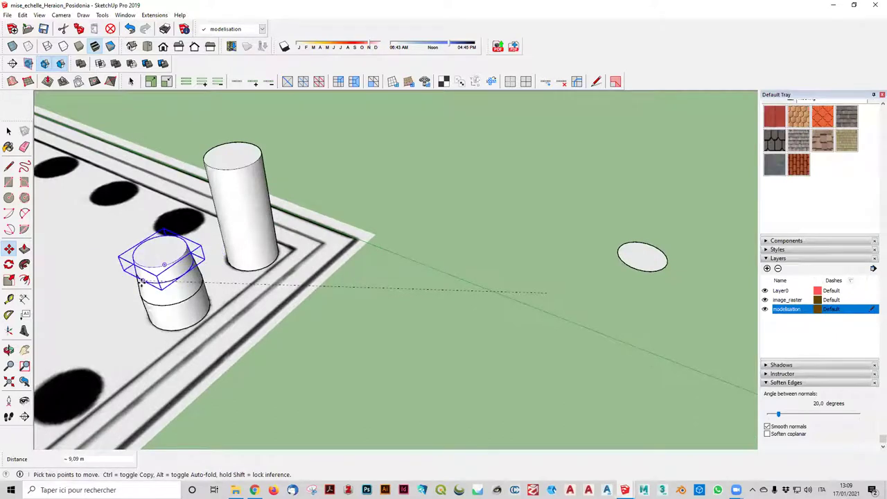
pyautogui.click(141, 280)
pyautogui.press('space')
pyautogui.click(505, 403)
# - Inspect the stacked column's parts and the small ground oval by selecting each in turn
pyautogui.moveTo(142, 317); pyautogui.dragTo(176, 253, button='middle')
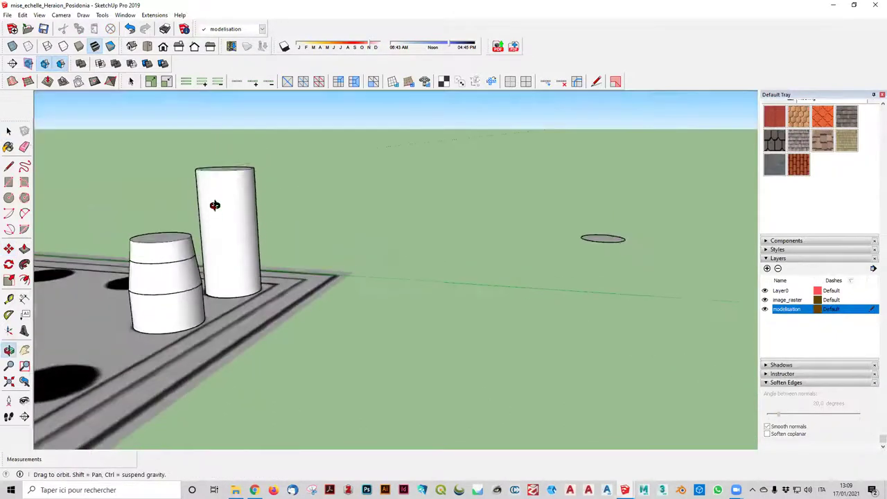
pyautogui.click(183, 243)
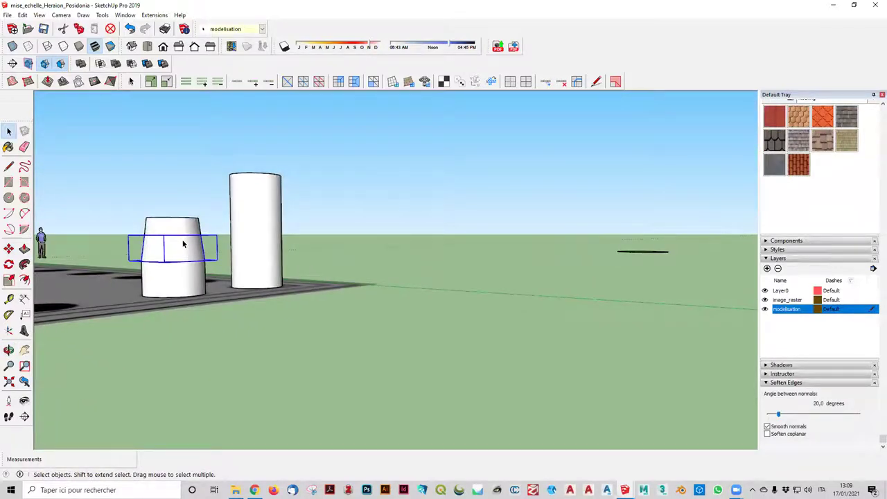
pyautogui.moveTo(270, 289)
pyautogui.mouseDown(button='middle')
pyautogui.moveTo(297, 340)
pyautogui.moveTo(359, 370)
pyautogui.moveTo(394, 350)
pyautogui.moveTo(683, 319)
pyautogui.moveTo(420, 368)
pyautogui.moveTo(494, 265)
pyautogui.mouseUp(button='middle')
pyautogui.click(358, 370)
pyautogui.scroll(-2, 368, 360)
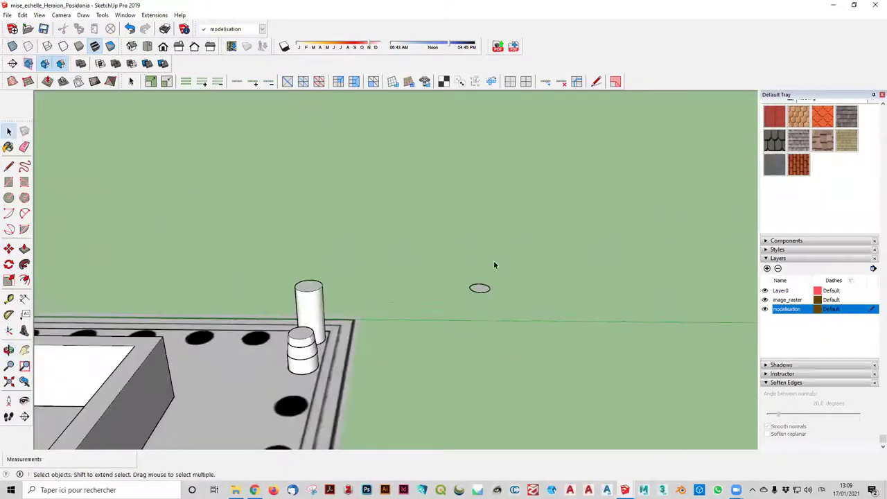
pyautogui.click(476, 293)
pyautogui.scroll(1, 346, 360)
pyautogui.click(302, 354)
pyautogui.click(310, 355)
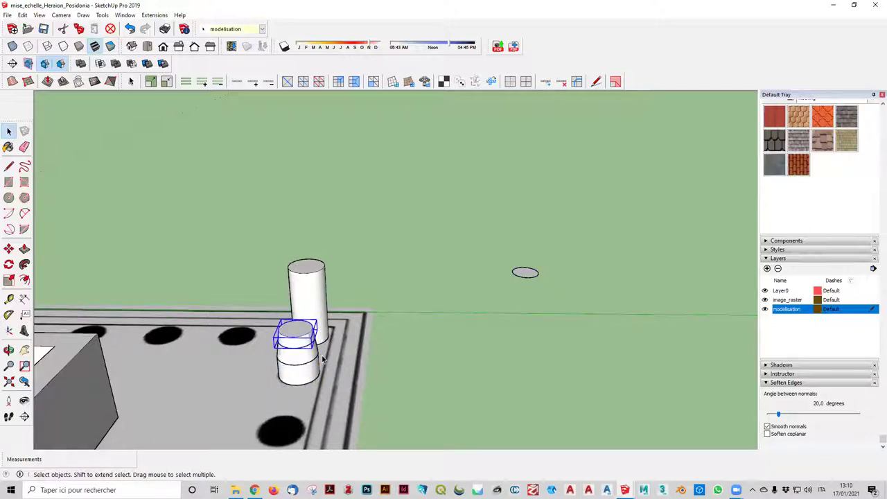
pyautogui.click(396, 271)
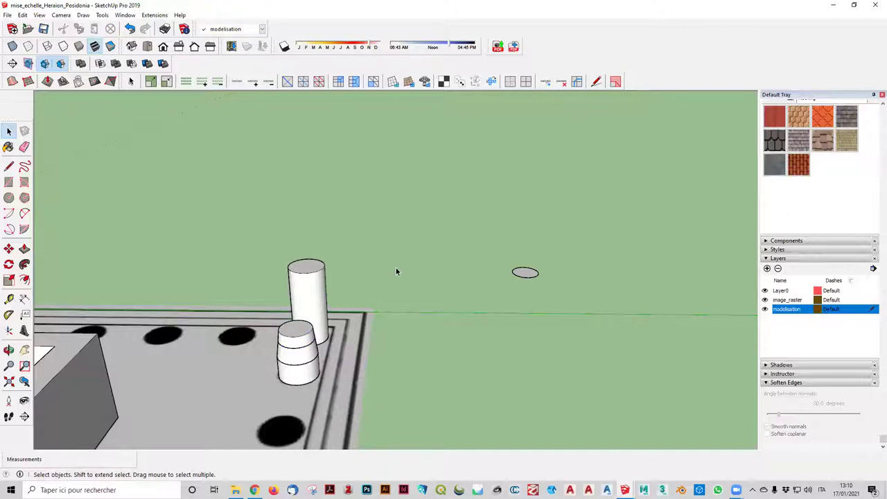
# - Select the stray oval on the ground and delete it
pyautogui.moveTo(414, 261); pyautogui.dragTo(597, 318, button='middle')
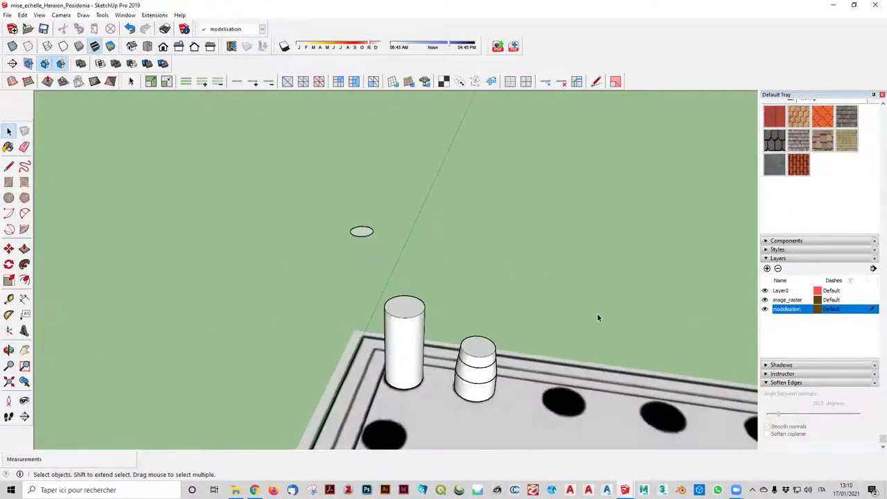
pyautogui.scroll(2, 597, 313)
pyautogui.scroll(1, 597, 314)
pyautogui.scroll(-3, 598, 314)
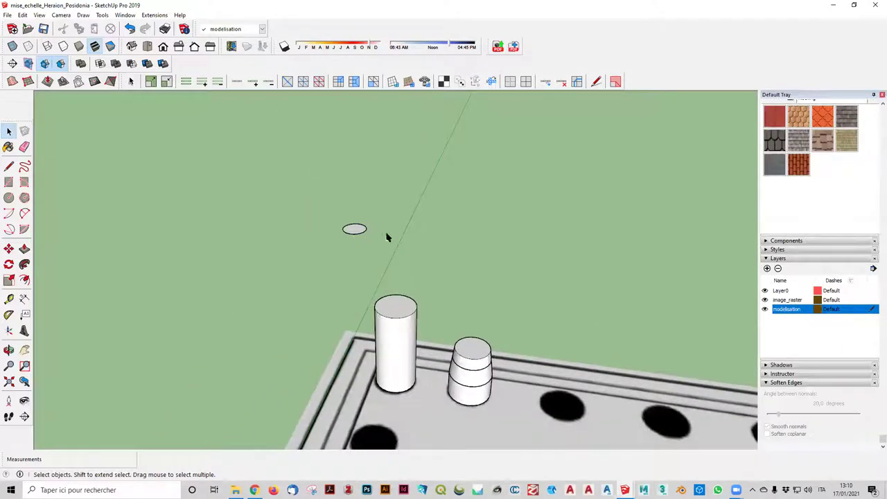
pyautogui.moveTo(389, 238); pyautogui.dragTo(330, 218)
pyautogui.press('Delete')
# - Select the tall cylindrical shaft standing beside the stacked drums
pyautogui.click(397, 357)
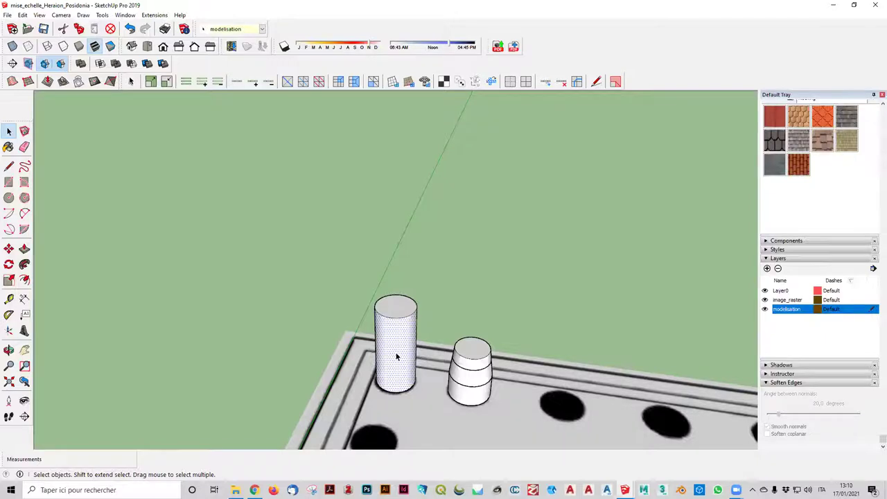
pyautogui.scroll(-3, 397, 356)
pyautogui.scroll(-2, 481, 307)
pyautogui.moveTo(480, 307); pyautogui.dragTo(379, 312, button='middle')
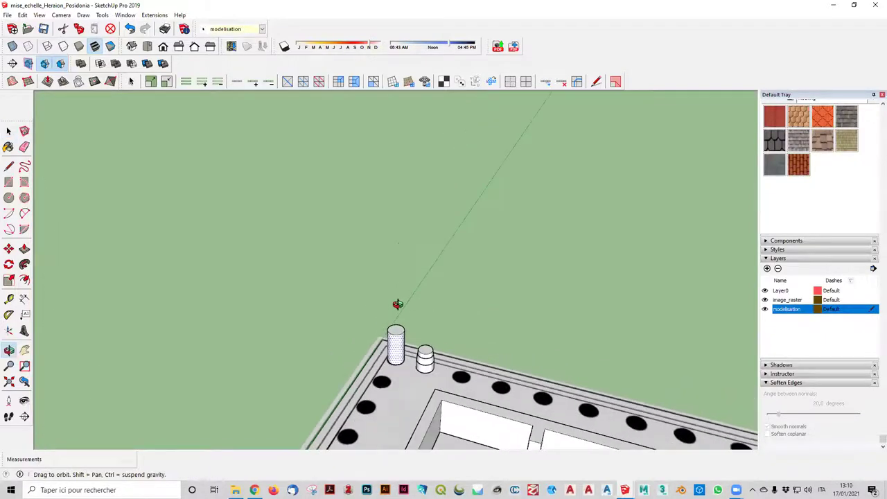
pyautogui.scroll(1, 379, 312)
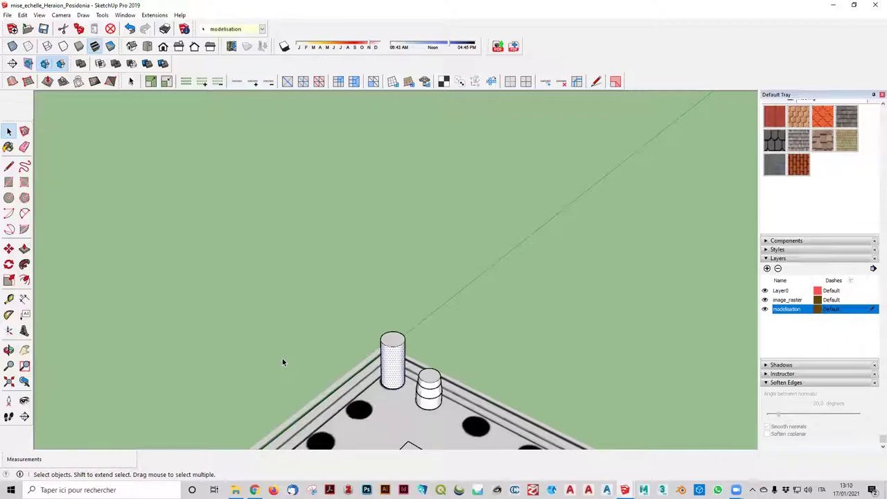
pyautogui.click(282, 360)
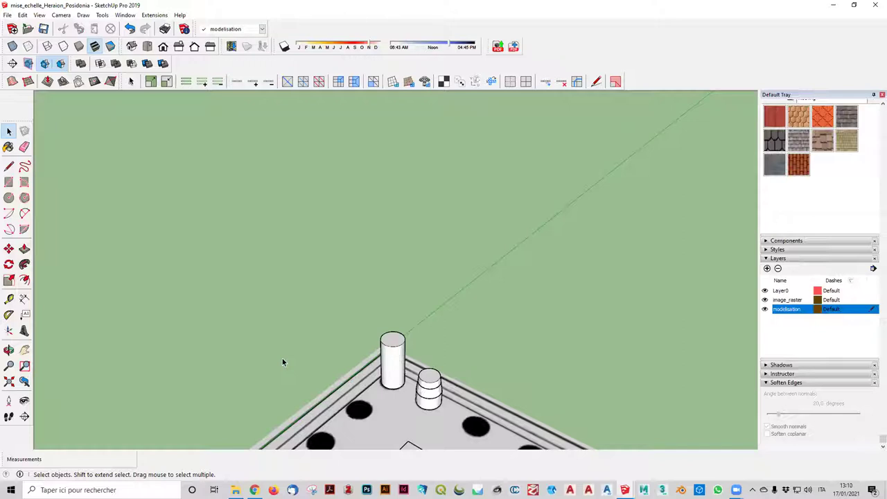
pyautogui.scroll(1, 282, 361)
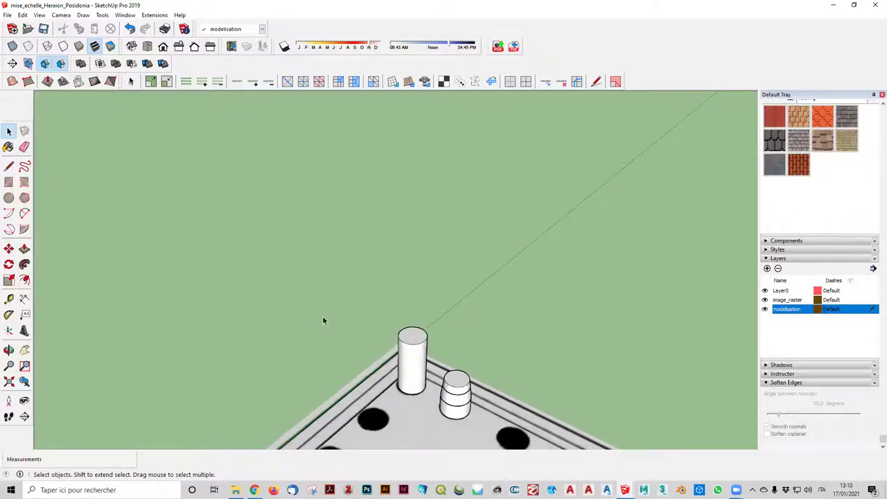
pyautogui.click(412, 353)
# - Make the tall shaft a component named 'colonne' and select the new component
pyautogui.rightClick(411, 352)
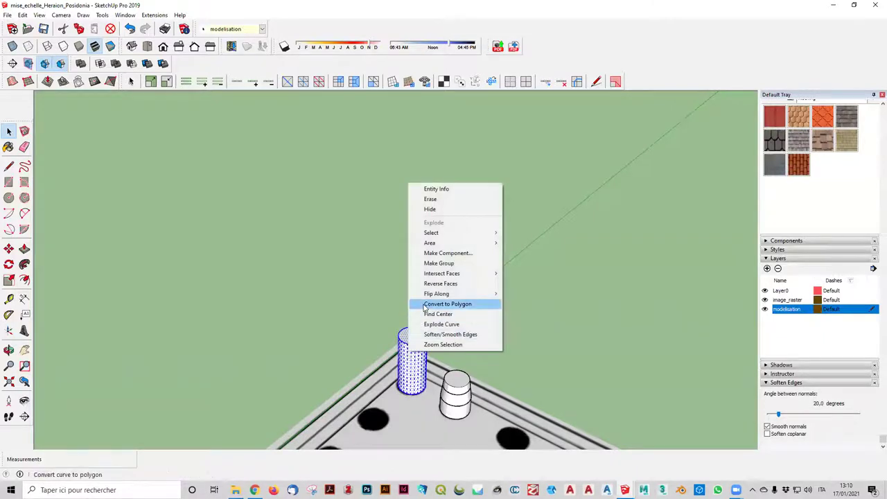
pyautogui.click(462, 254)
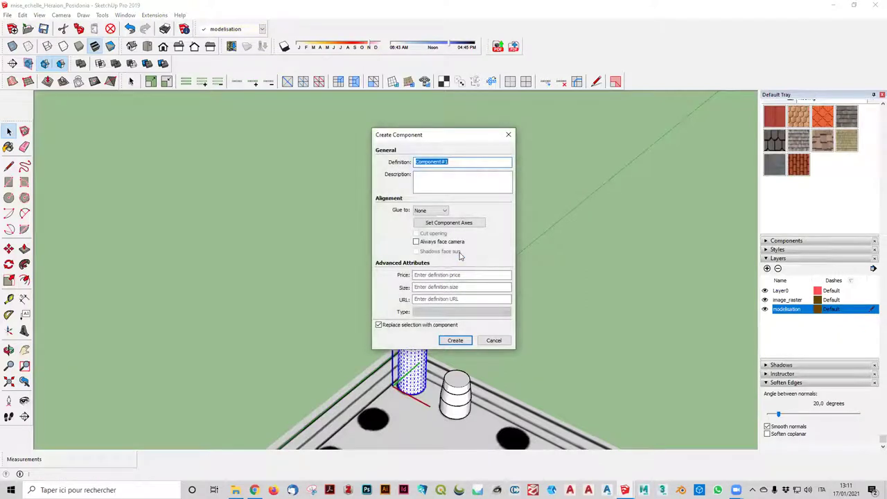
pyautogui.write('colonne')
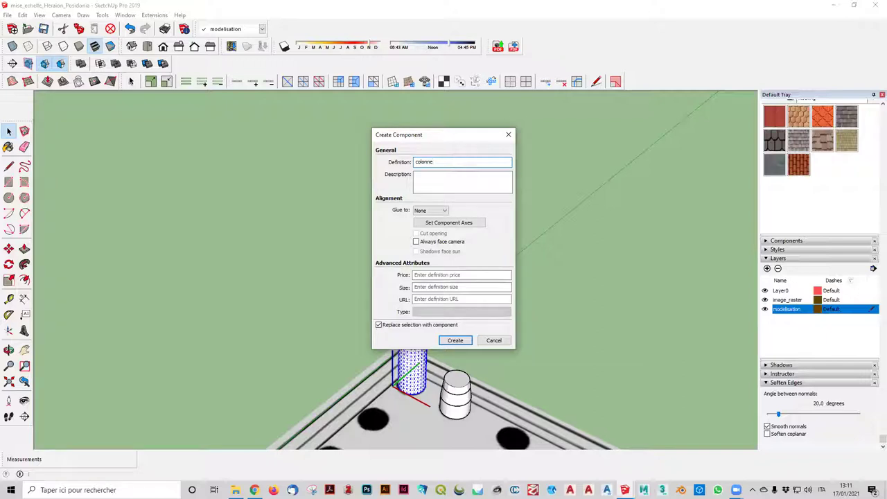
pyautogui.click(462, 341)
pyautogui.click(443, 345)
pyautogui.click(419, 352)
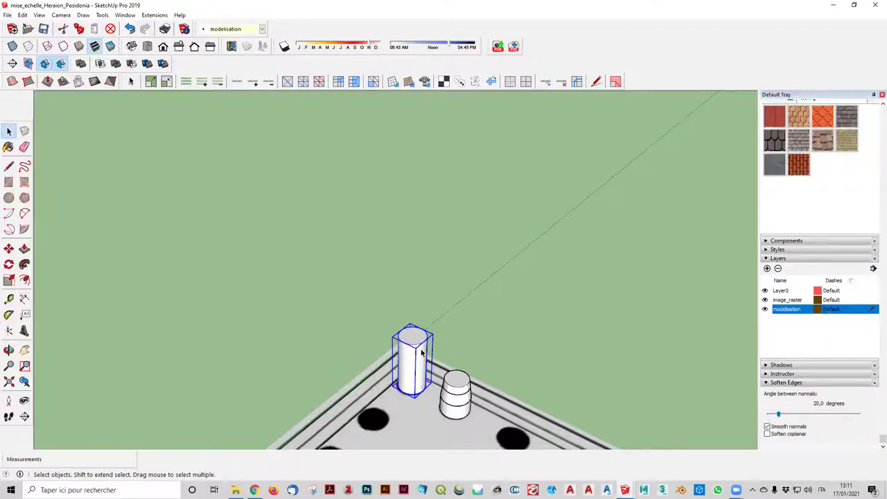
pyautogui.scroll(-2, 381, 323)
pyautogui.scroll(-2, 382, 323)
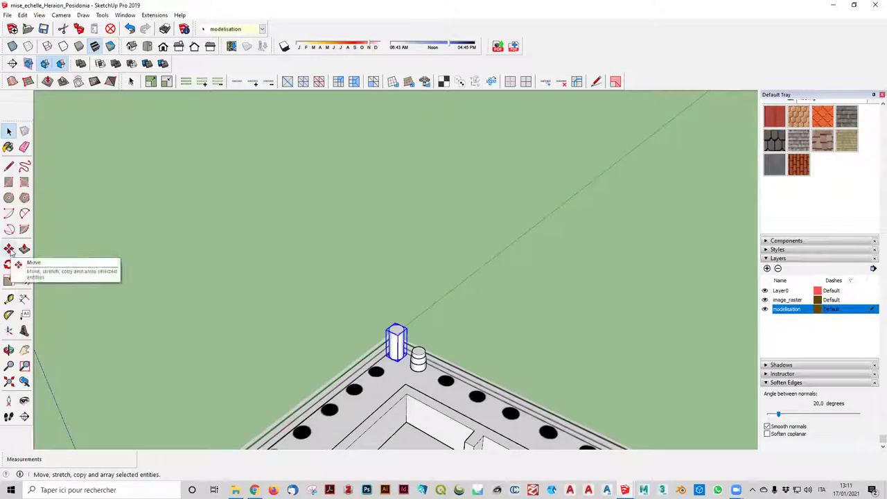
pyautogui.click(147, 47)
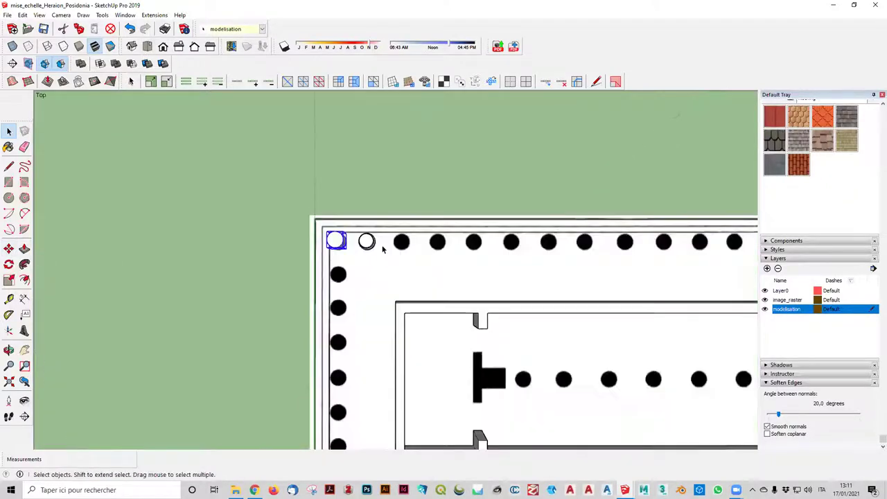
pyautogui.click(8, 249)
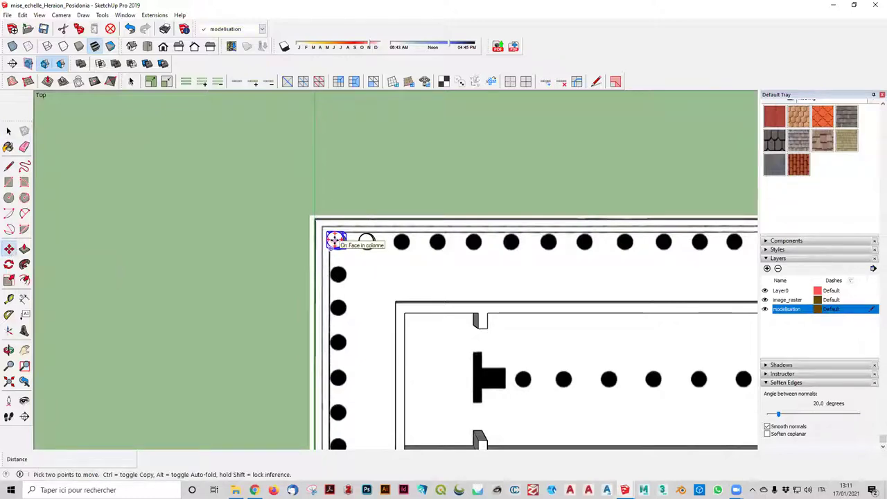
pyautogui.scroll(3, 335, 239)
pyautogui.scroll(2, 338, 241)
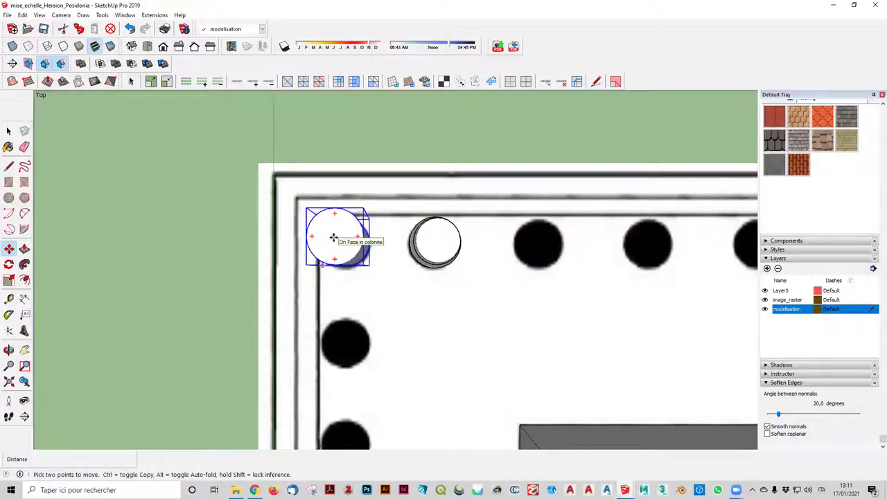
pyautogui.scroll(3, 333, 237)
pyautogui.scroll(1, 333, 237)
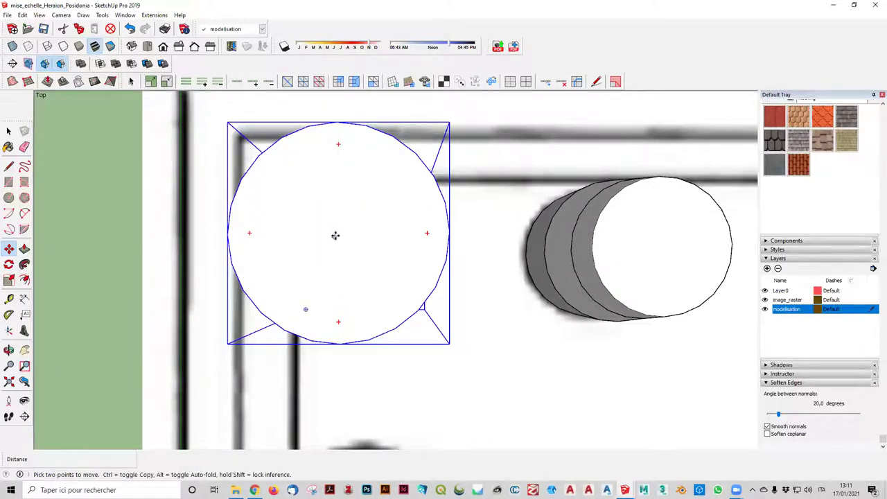
pyautogui.moveTo(340, 239)
pyautogui.mouseDown(button='middle')
pyautogui.moveTo(341, 146)
pyautogui.moveTo(327, 381)
pyautogui.moveTo(333, 319)
pyautogui.mouseUp(button='middle')
pyautogui.scroll(-3, 334, 389)
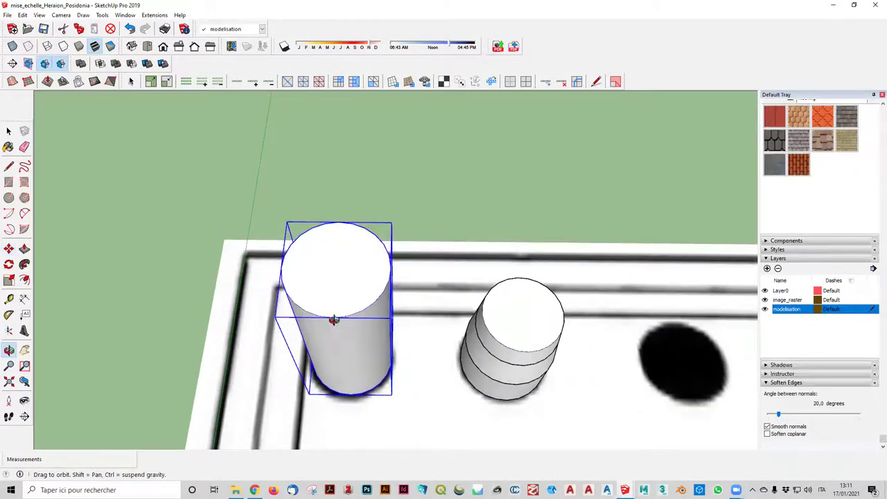
pyautogui.scroll(3, 343, 347)
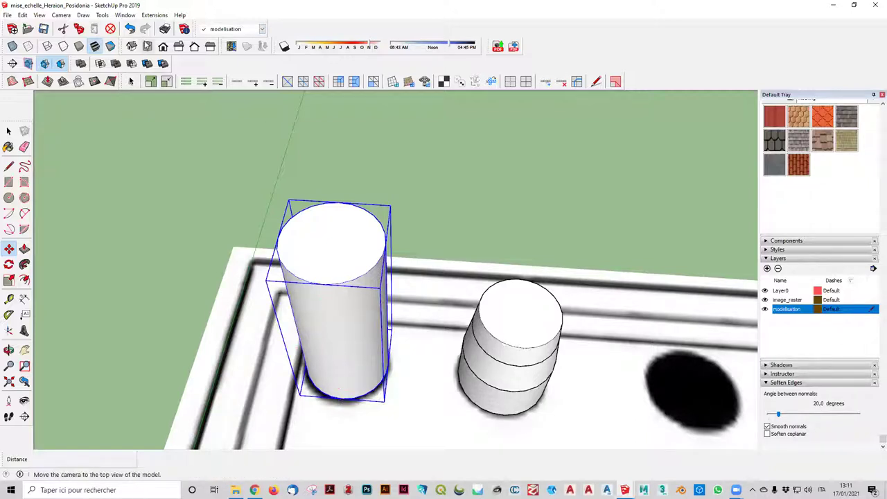
pyautogui.click(147, 46)
pyautogui.keyDown('shift'); pyautogui.moveTo(358, 362); pyautogui.dragTo(364, 192, button='middle'); pyautogui.keyUp('shift')
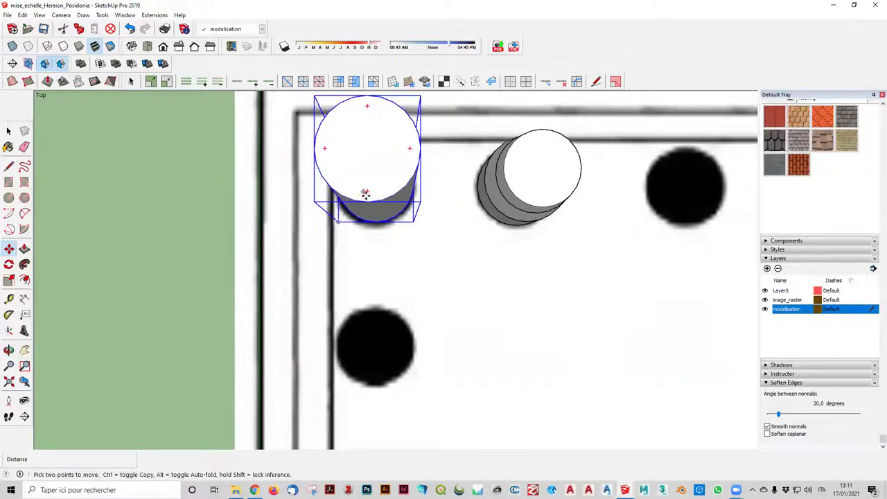
# - Copy the column 0,25 m, then copy it onto the hole below
pyautogui.press('ctrl')
pyautogui.click(368, 202)
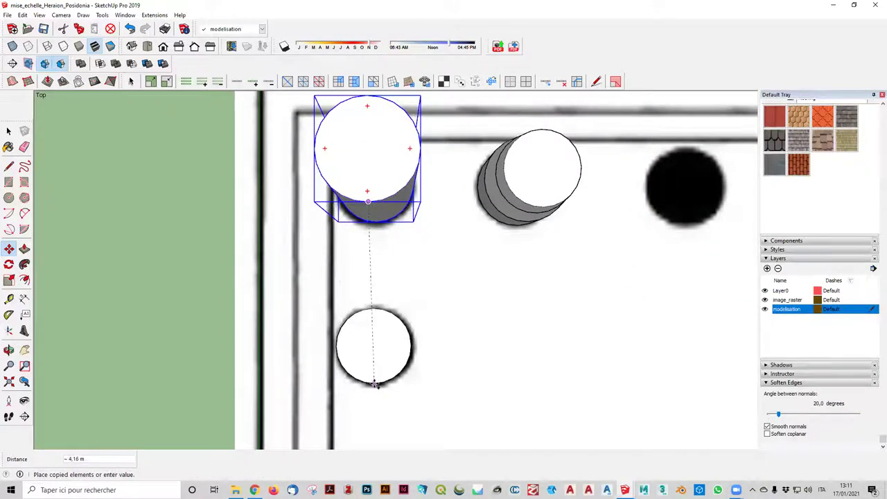
pyautogui.write('0,25')
pyautogui.press('Return')
pyautogui.press('ctrl')
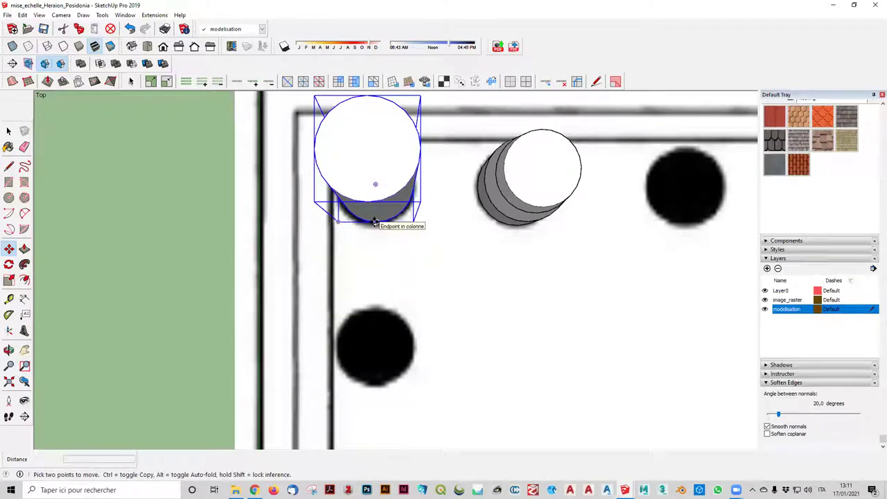
pyautogui.click(376, 221)
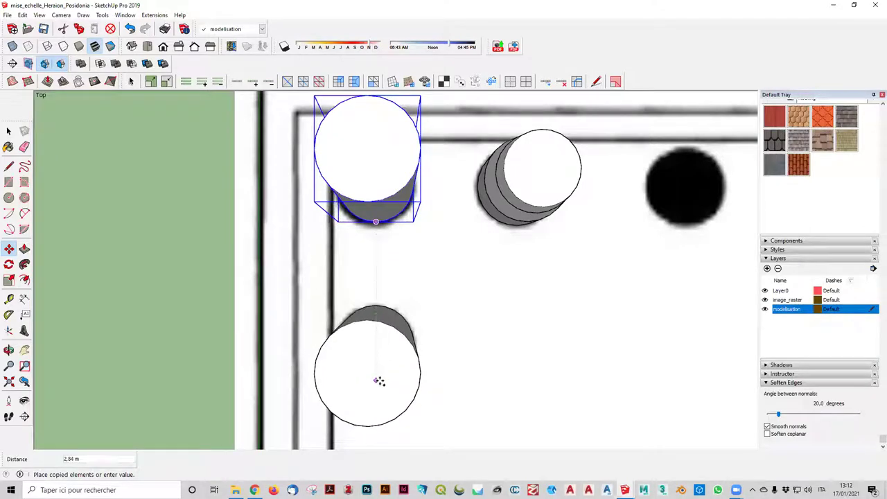
pyautogui.click(380, 381)
# - Place two more column copies on the next holes along the plan's edge
pyautogui.moveTo(380, 381); pyautogui.dragTo(371, 250, button='middle')
pyautogui.scroll(-1, 368, 297)
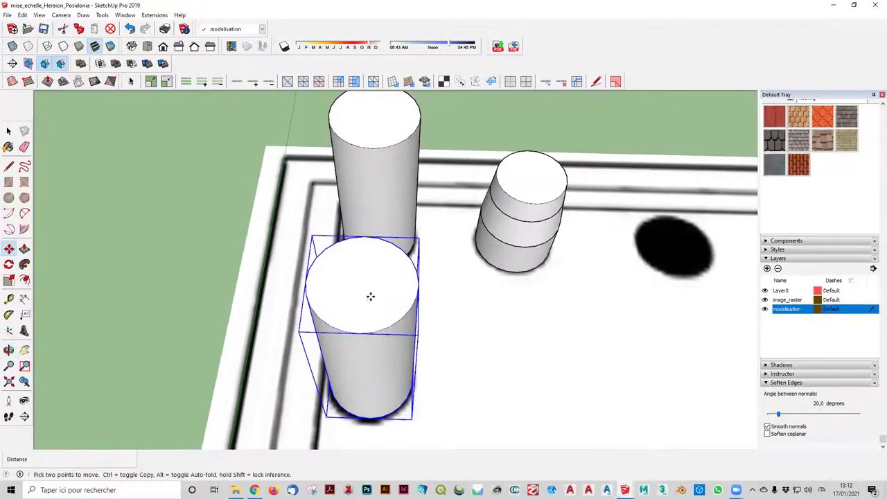
pyautogui.scroll(-2, 378, 297)
pyautogui.scroll(-3, 396, 366)
pyautogui.moveTo(395, 366); pyautogui.dragTo(186, 336, button='middle')
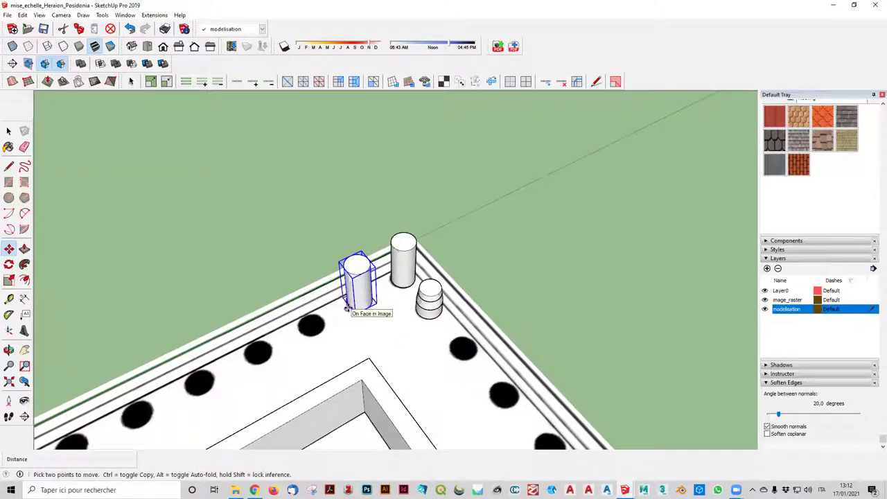
pyautogui.scroll(2, 348, 307)
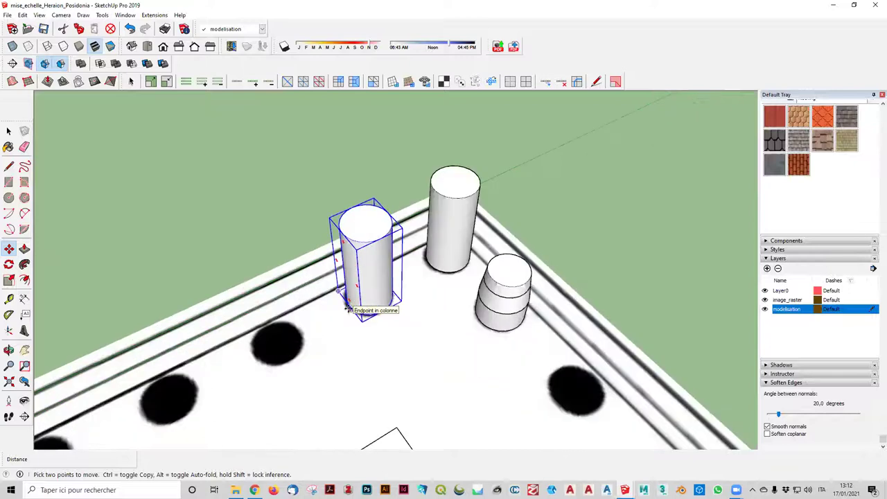
pyautogui.scroll(3, 349, 309)
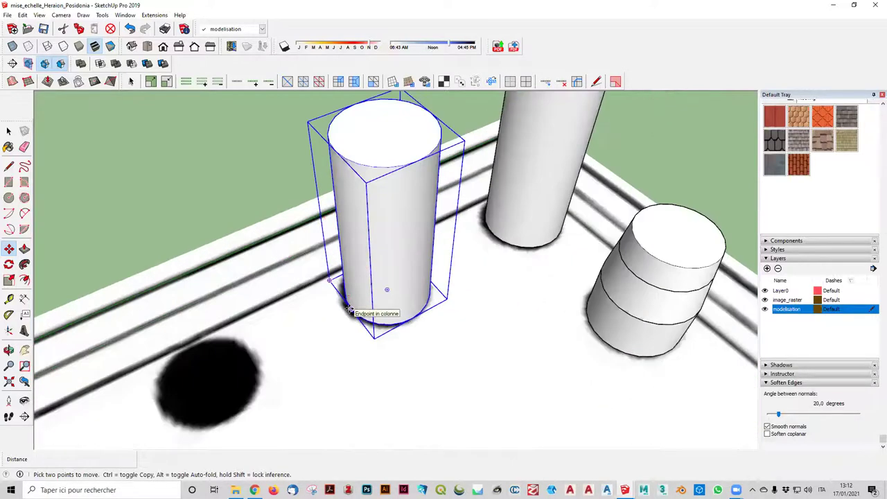
pyautogui.click(349, 310)
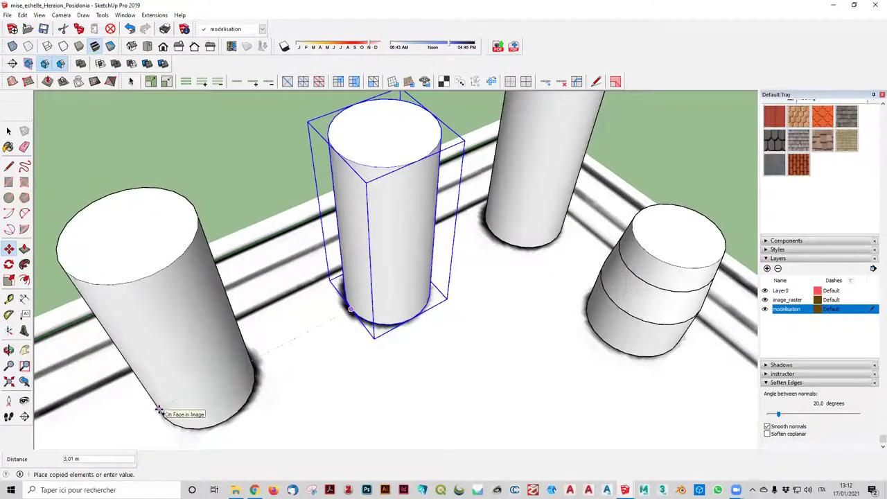
pyautogui.click(161, 410)
pyautogui.scroll(-2, 173, 405)
pyautogui.scroll(-2, 184, 396)
pyautogui.scroll(-2, 184, 401)
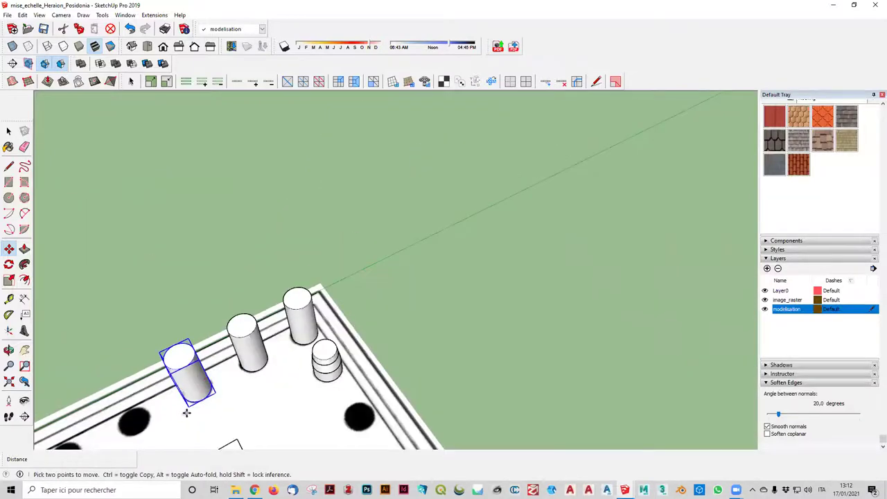
pyautogui.moveTo(181, 414); pyautogui.dragTo(416, 200, button='middle')
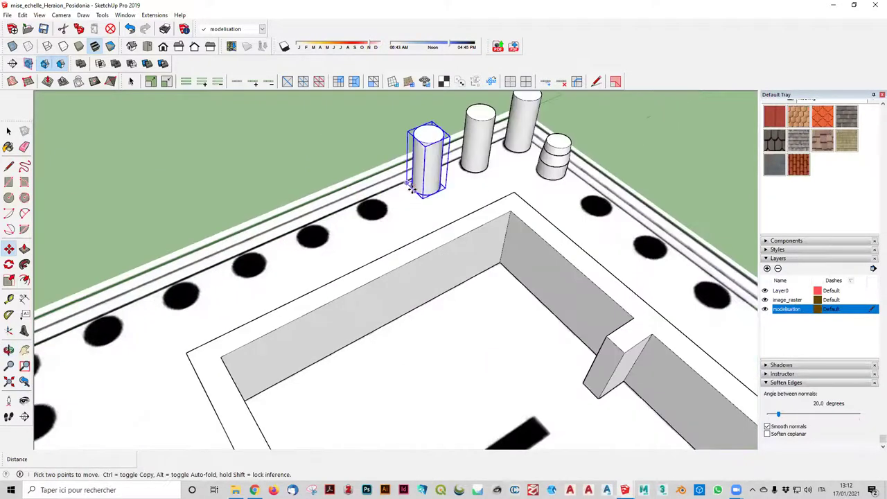
pyautogui.scroll(2, 413, 188)
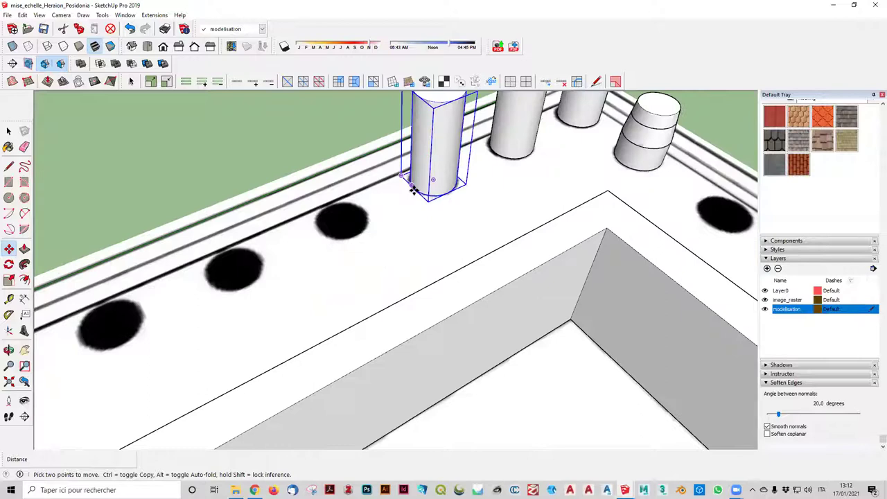
pyautogui.scroll(2, 412, 188)
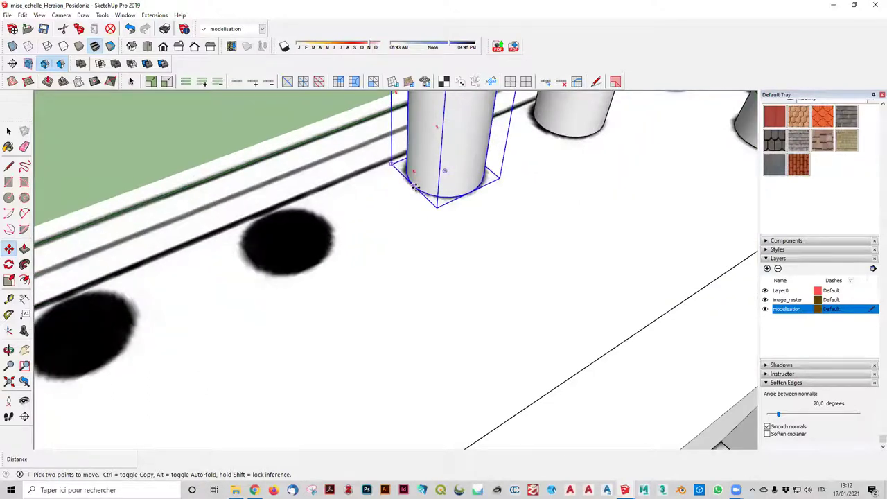
pyautogui.click(411, 187)
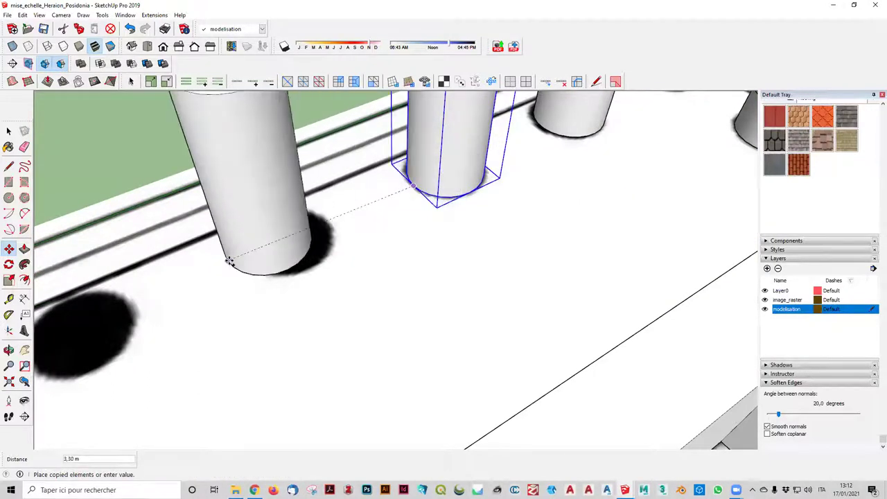
pyautogui.click(248, 258)
pyautogui.scroll(-3, 281, 323)
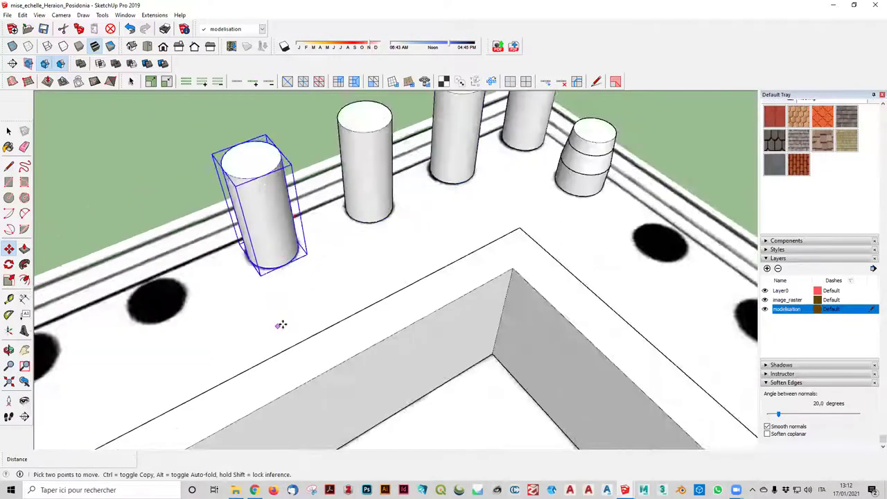
pyautogui.scroll(-2, 281, 323)
# - Select the four columns nearest the corner
pyautogui.click(8, 130)
pyautogui.click(159, 152)
pyautogui.click(418, 199)
pyautogui.keyDown('shift'); pyautogui.click(390, 209); pyautogui.keyUp('shift')
pyautogui.keyDown('shift'); pyautogui.click(313, 246); pyautogui.keyUp('shift')
pyautogui.keyDown('shift'); pyautogui.click(276, 259); pyautogui.keyUp('shift')
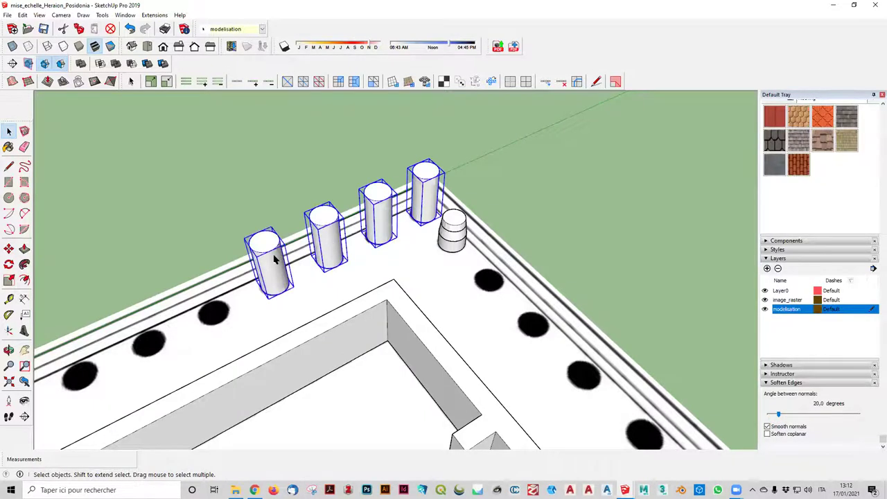
pyautogui.scroll(-5, 283, 238)
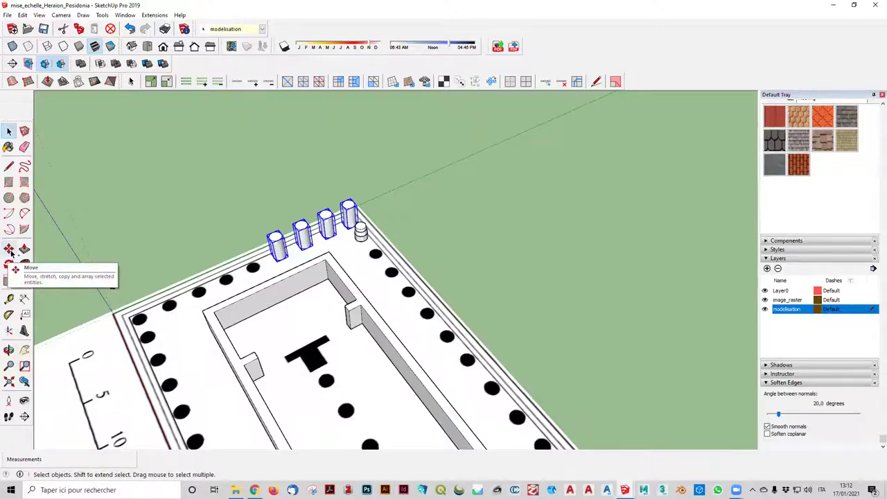
# - Copy the four selected columns onto the next four holes along the front row
pyautogui.click(9, 249)
pyautogui.scroll(2, 263, 254)
pyautogui.scroll(2, 281, 254)
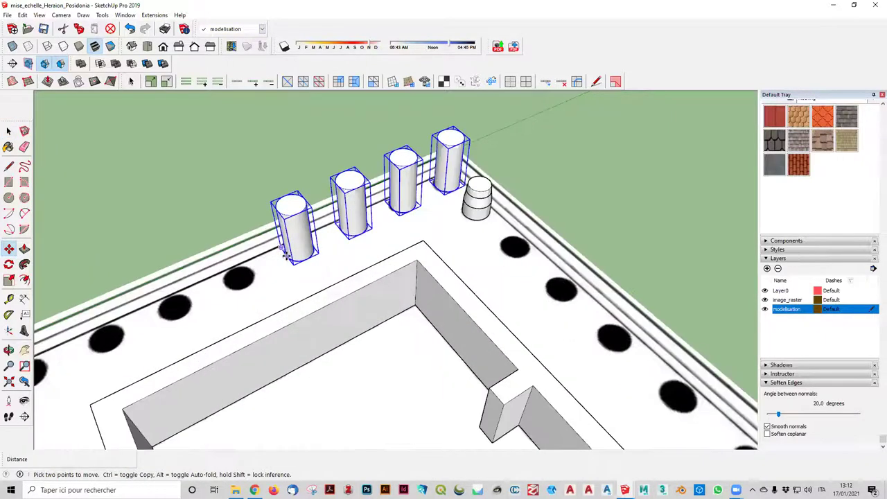
pyautogui.click(286, 255)
pyautogui.press('ctrl')
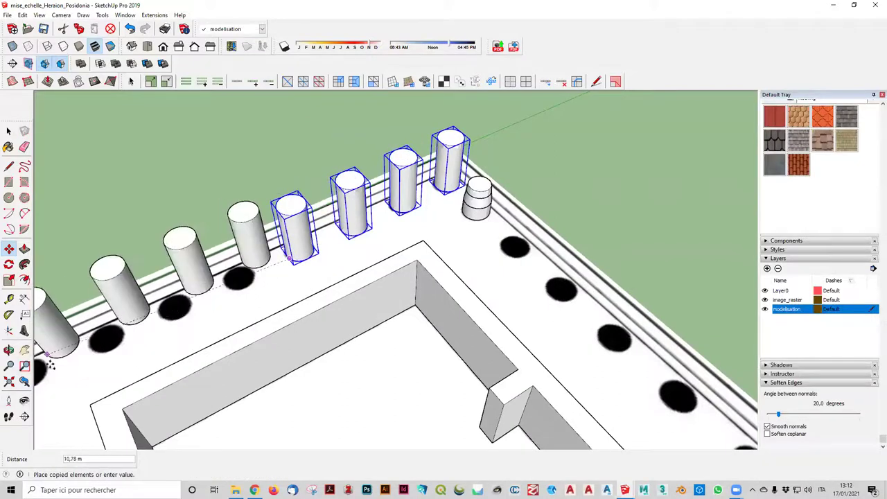
pyautogui.moveTo(48, 364); pyautogui.dragTo(86, 323, button='middle')
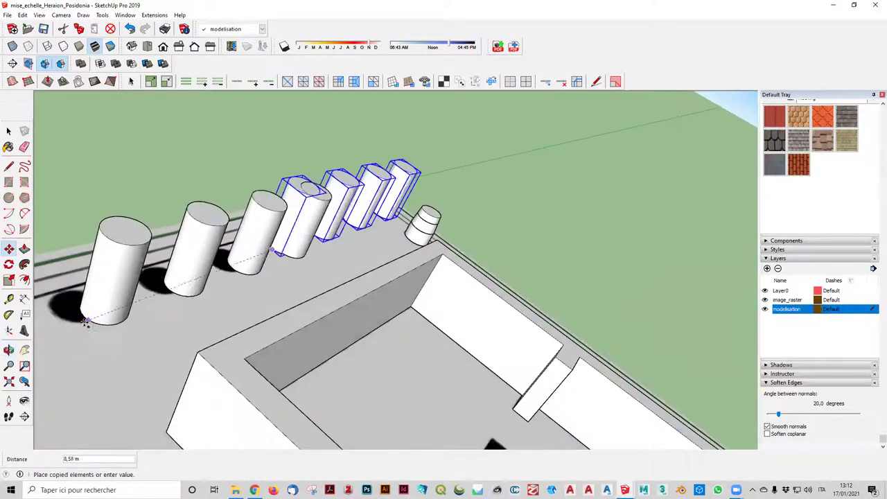
pyautogui.scroll(-2, 83, 321)
pyautogui.scroll(-2, 77, 319)
pyautogui.scroll(-1, 70, 316)
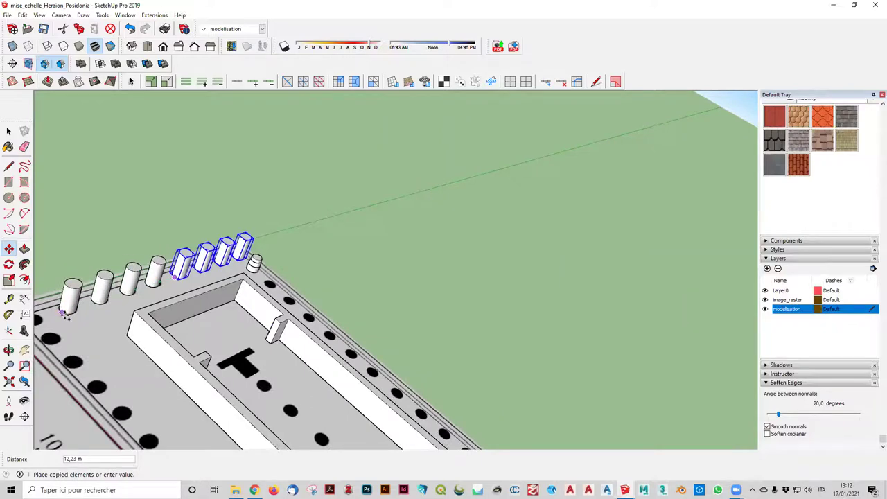
pyautogui.scroll(2, 64, 313)
pyautogui.scroll(2, 62, 311)
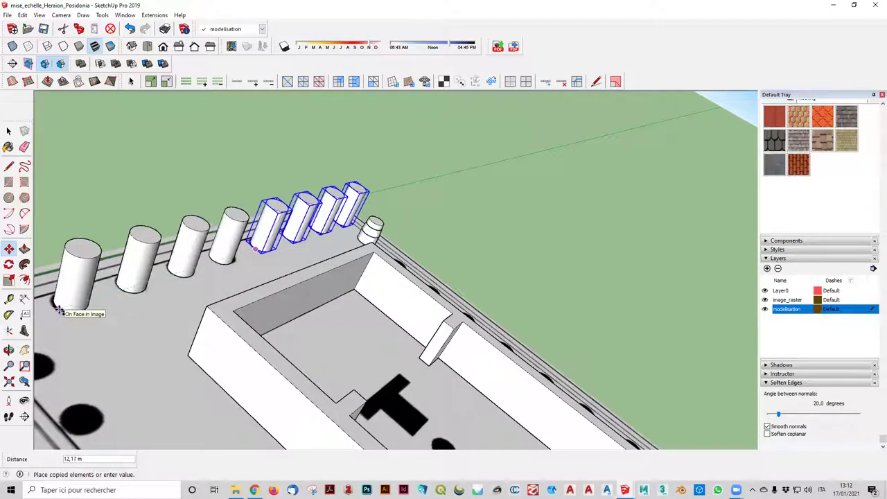
pyautogui.click(62, 308)
pyautogui.scroll(-1, 497, 187)
pyautogui.scroll(-3, 489, 193)
pyautogui.moveTo(481, 199); pyautogui.dragTo(397, 105, button='middle')
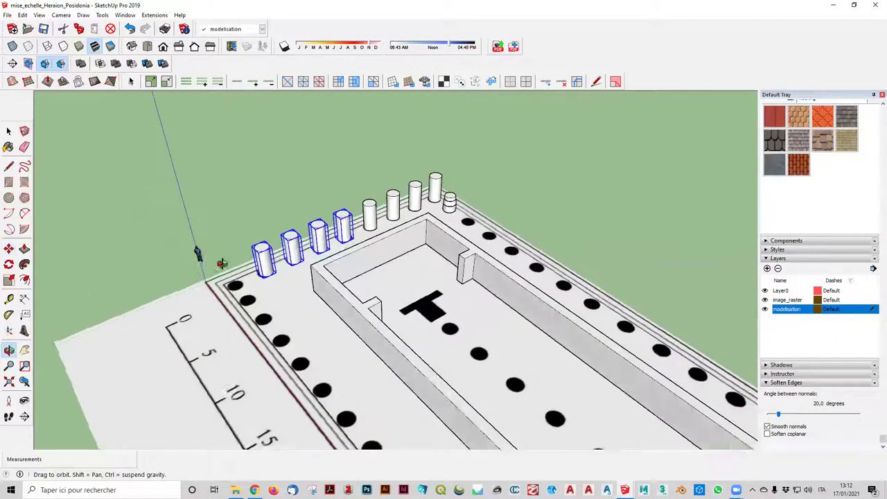
pyautogui.scroll(2, 321, 169)
pyautogui.press('space')
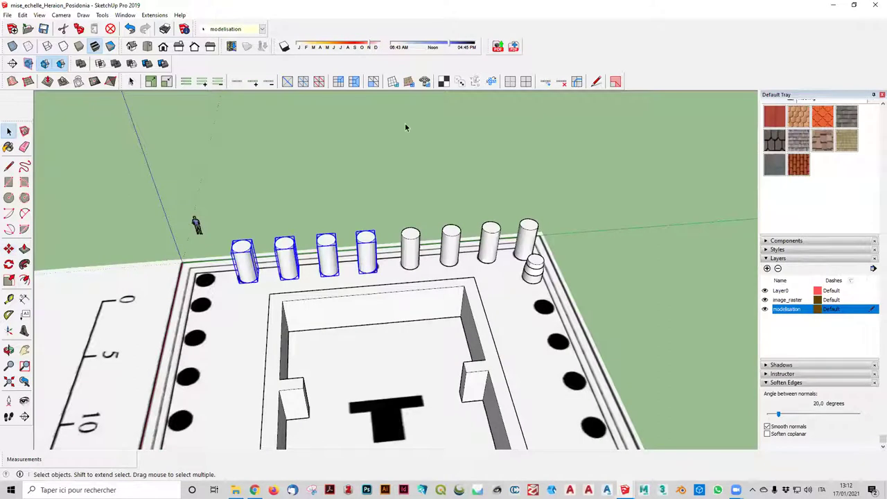
pyautogui.click(406, 128)
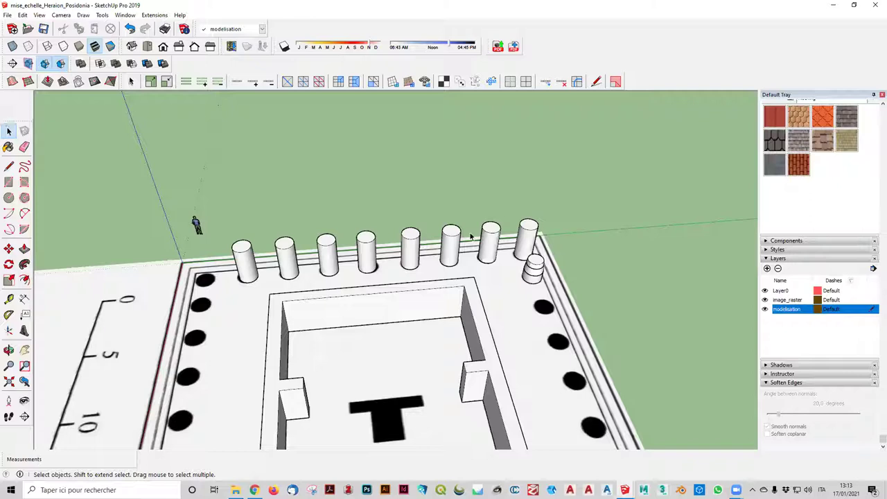
pyautogui.click(526, 237)
pyautogui.scroll(1, 547, 222)
pyautogui.click(549, 221)
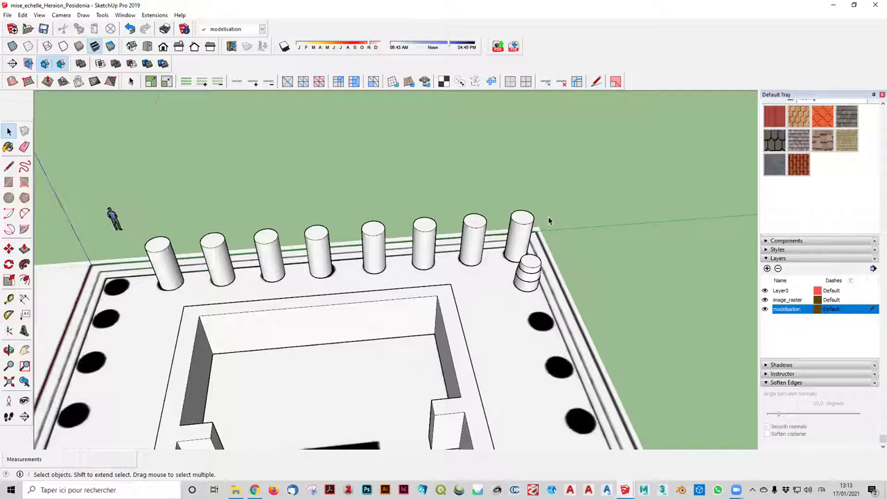
pyautogui.click(517, 240)
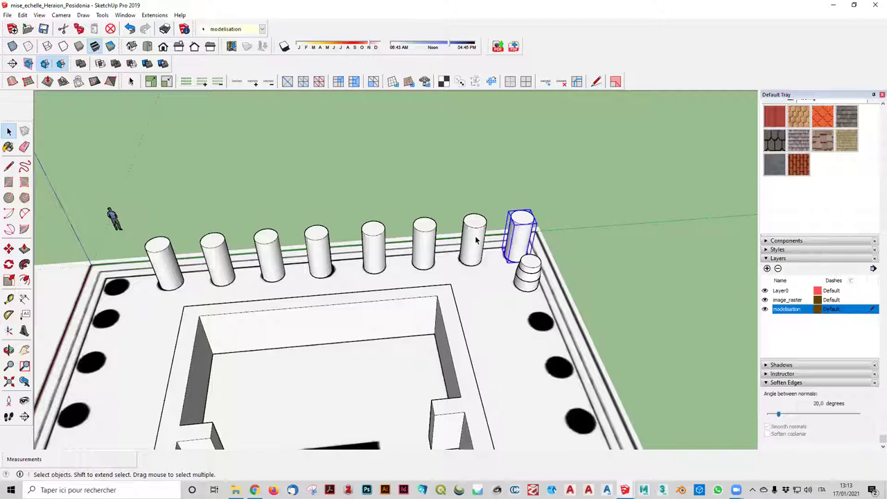
pyautogui.click(596, 216)
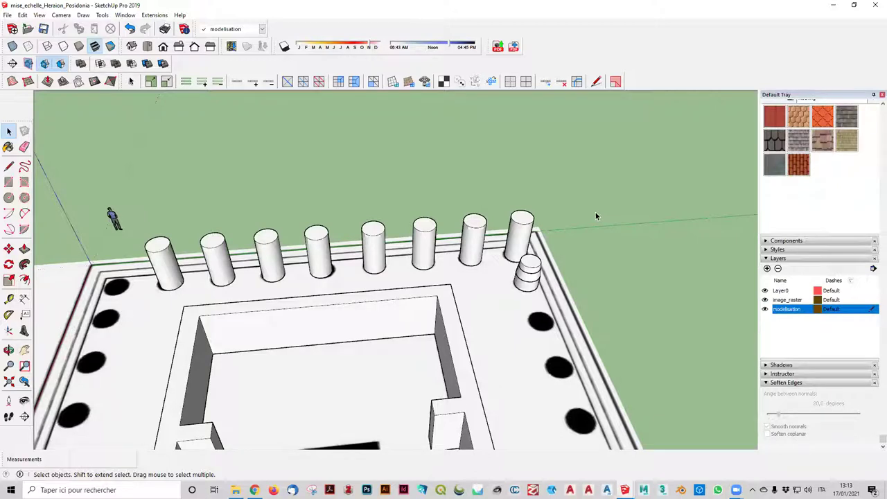
pyautogui.scroll(2, 564, 223)
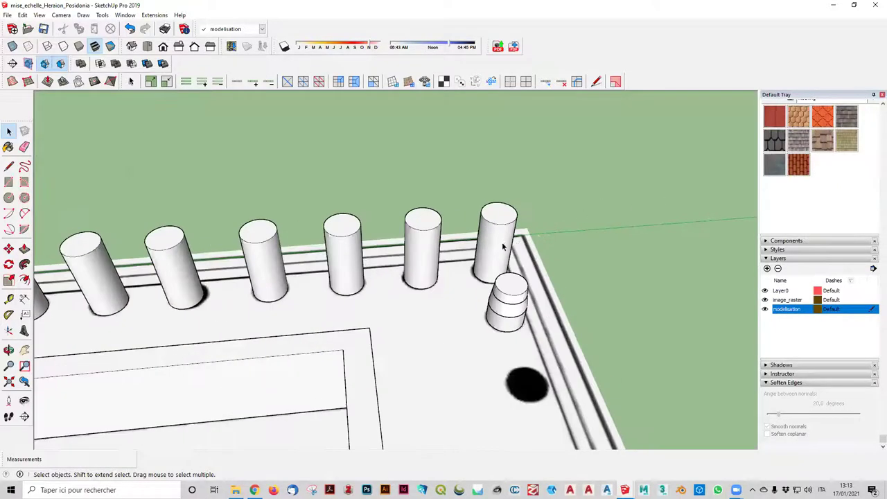
pyautogui.click(503, 247)
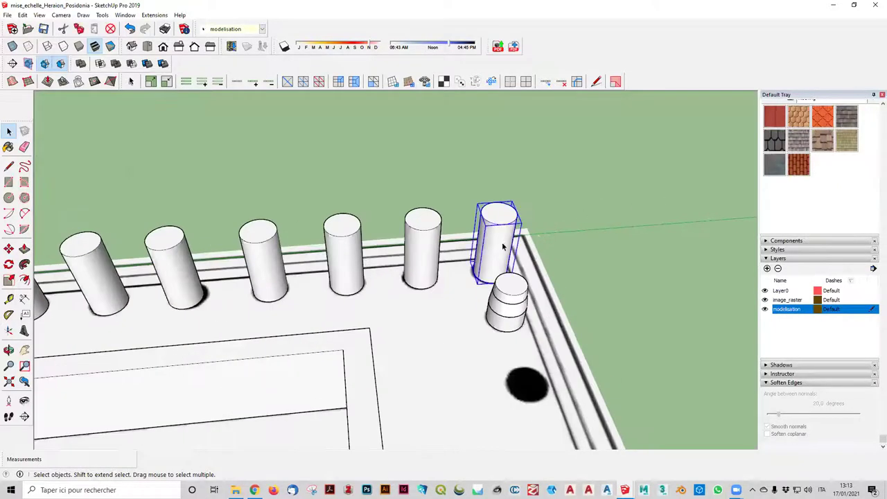
pyautogui.click(546, 216)
pyautogui.click(494, 241)
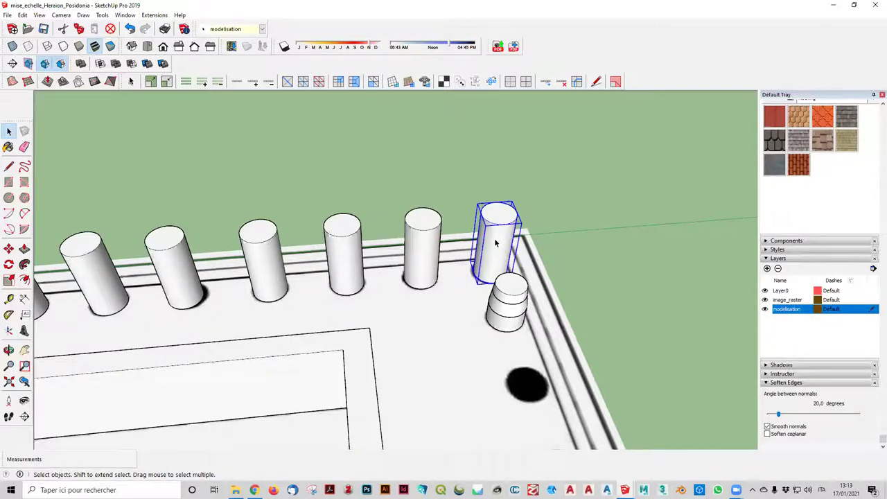
pyautogui.click(571, 217)
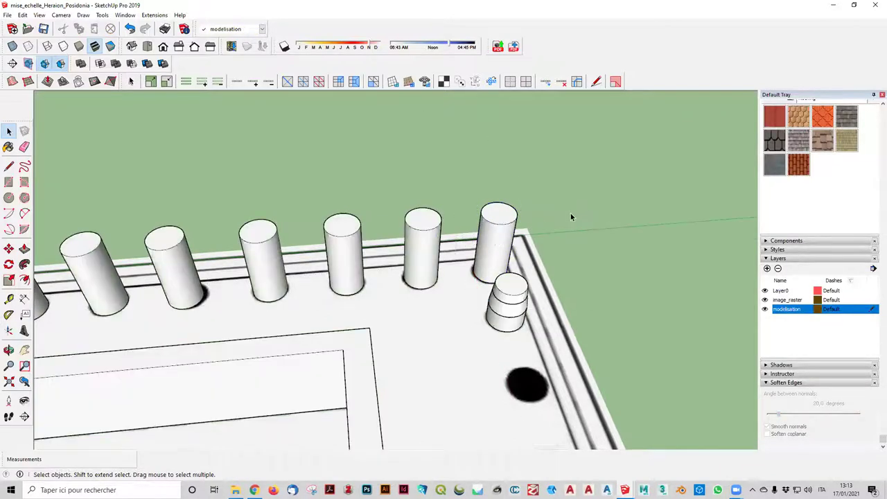
pyautogui.doubleClick(494, 244)
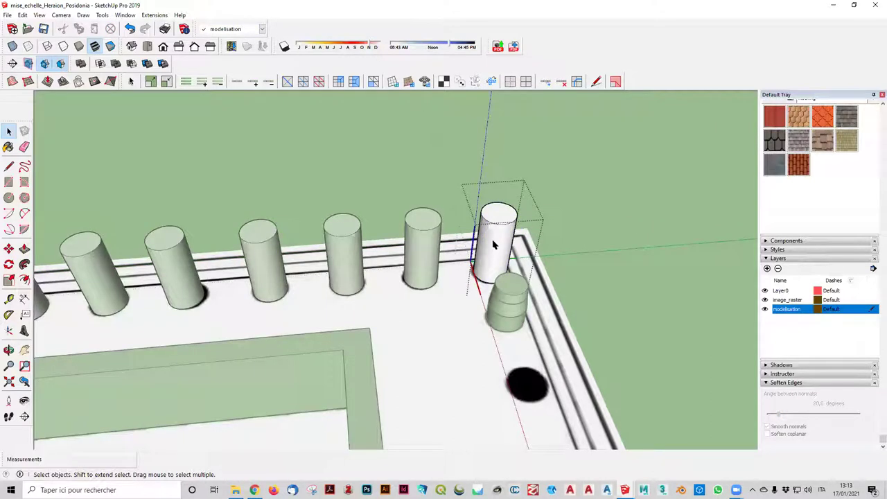
pyautogui.scroll(-3, 501, 350)
pyautogui.scroll(-2, 478, 284)
pyautogui.click(539, 276)
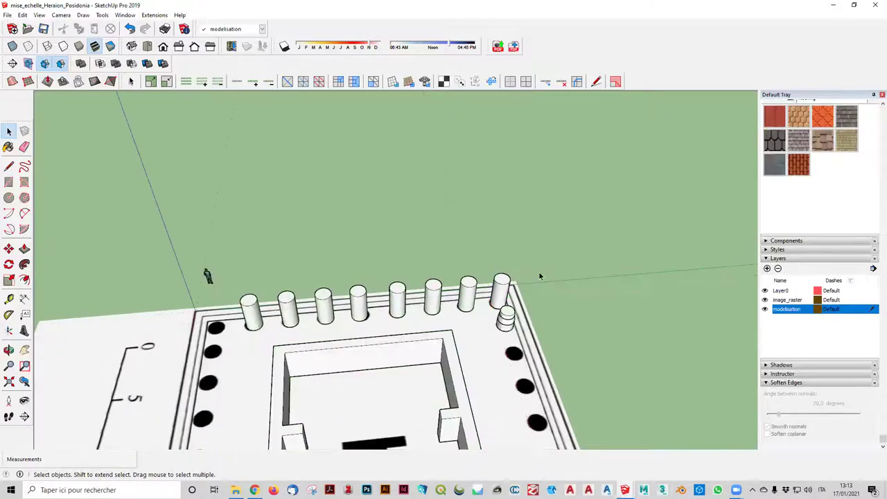
pyautogui.doubleClick(496, 294)
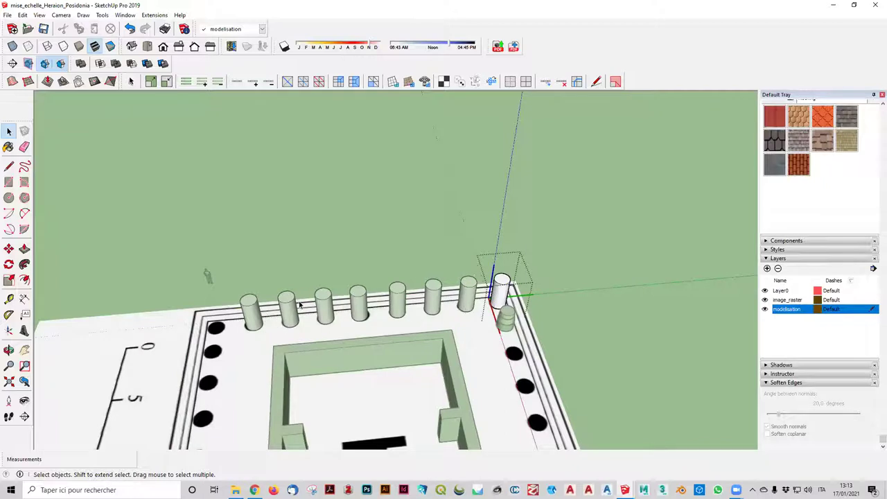
pyautogui.click(496, 260)
pyautogui.click(491, 295)
pyautogui.doubleClick(491, 295)
pyautogui.moveTo(498, 320); pyautogui.dragTo(496, 318, button='middle')
pyautogui.click(627, 243)
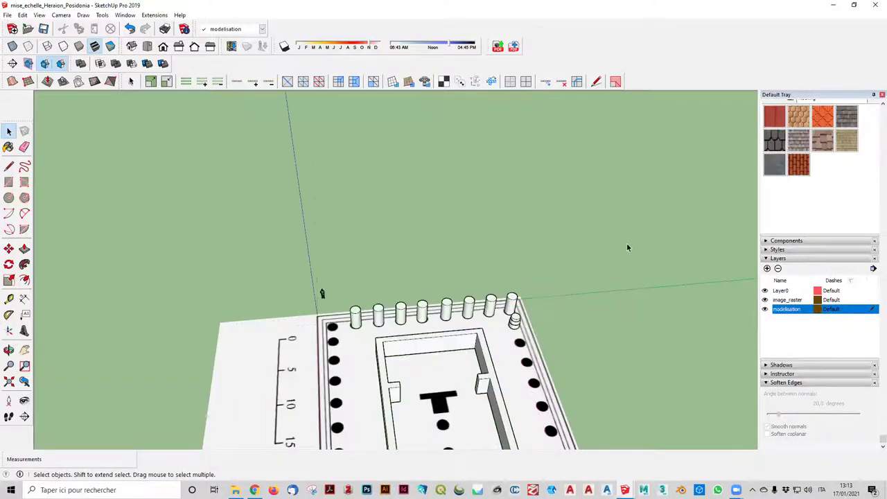
pyautogui.scroll(4, 557, 320)
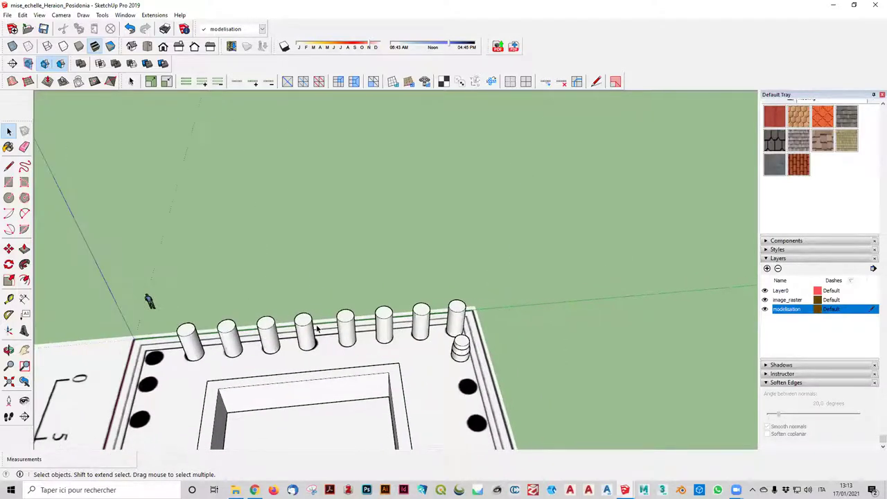
pyautogui.doubleClick(455, 319)
pyautogui.click(467, 273)
pyautogui.doubleClick(457, 312)
pyautogui.click(457, 312)
pyautogui.click(503, 279)
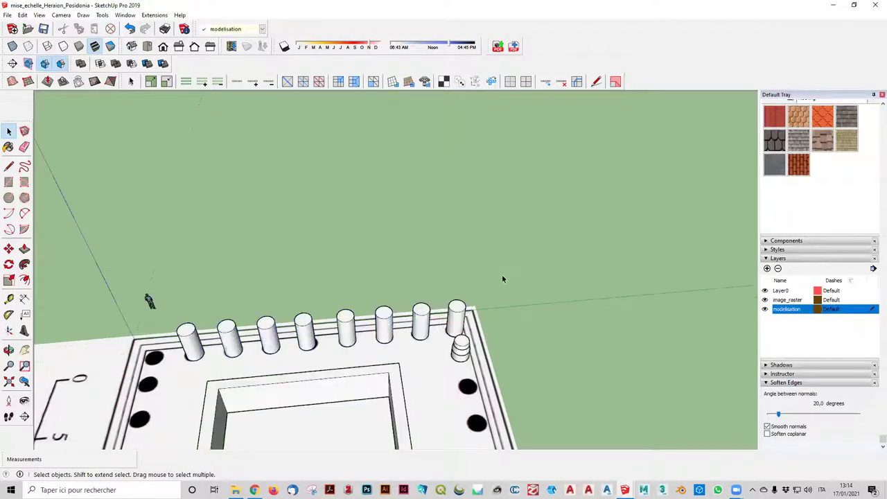
pyautogui.doubleClick(457, 315)
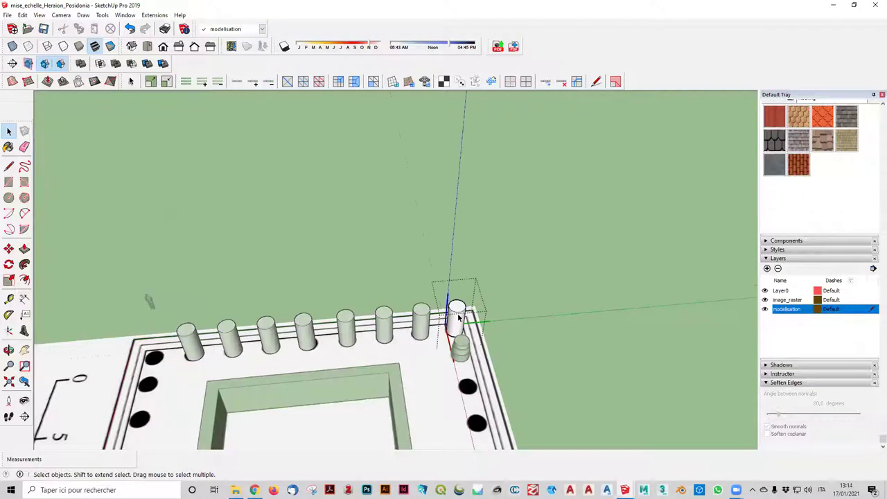
pyautogui.click(457, 315)
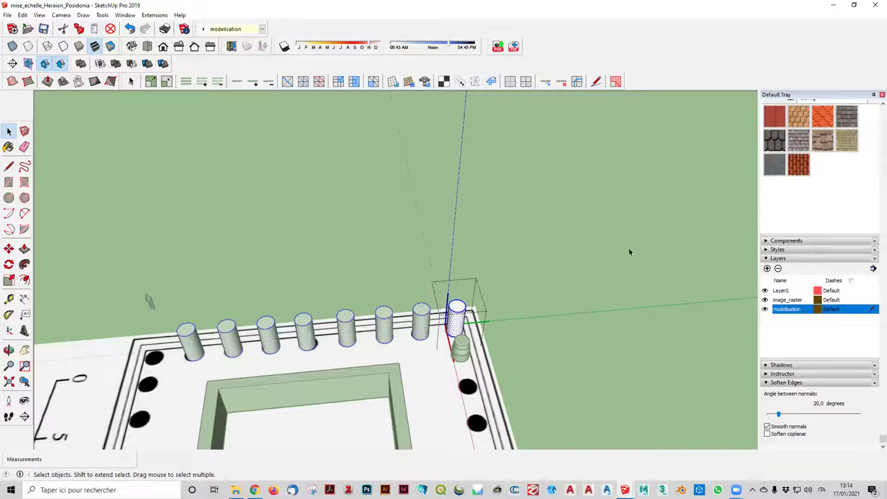
pyautogui.click(503, 290)
pyautogui.doubleClick(456, 313)
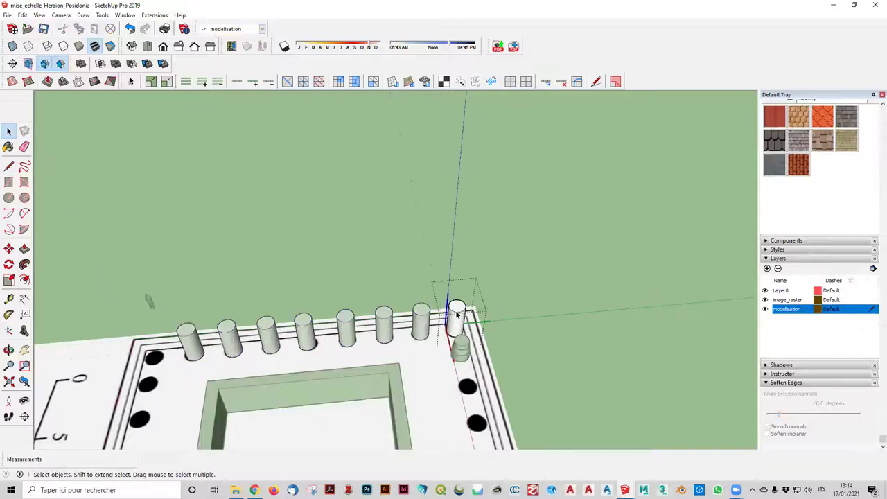
pyautogui.scroll(3, 457, 313)
pyautogui.scroll(2, 463, 313)
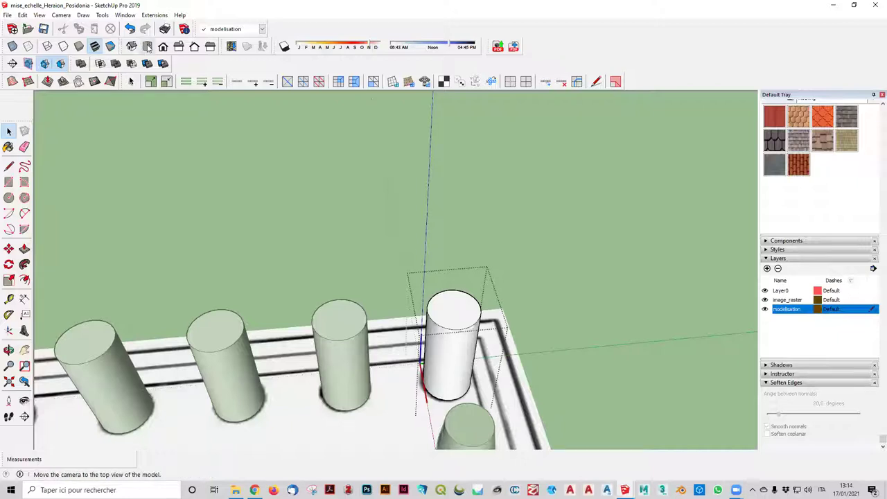
# - Switch to Top view, zoom in on the corner column and select its top circle face
pyautogui.click(147, 48)
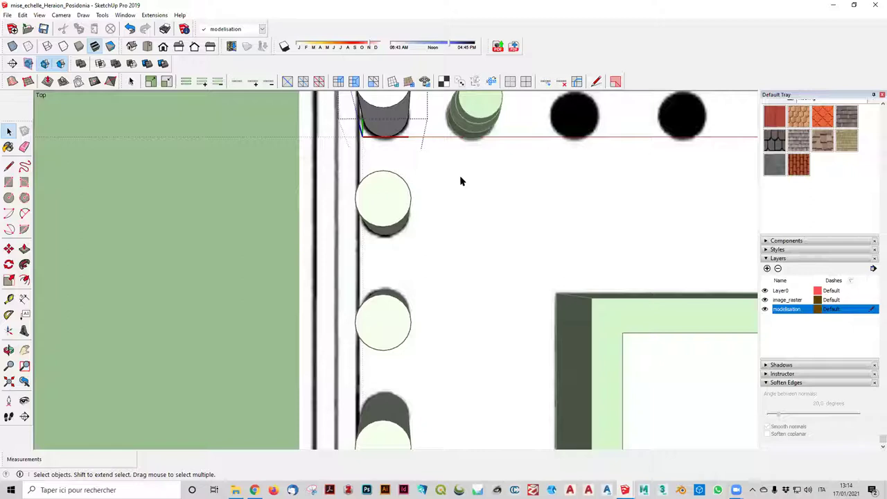
pyautogui.moveTo(460, 181); pyautogui.dragTo(459, 324, button='middle')
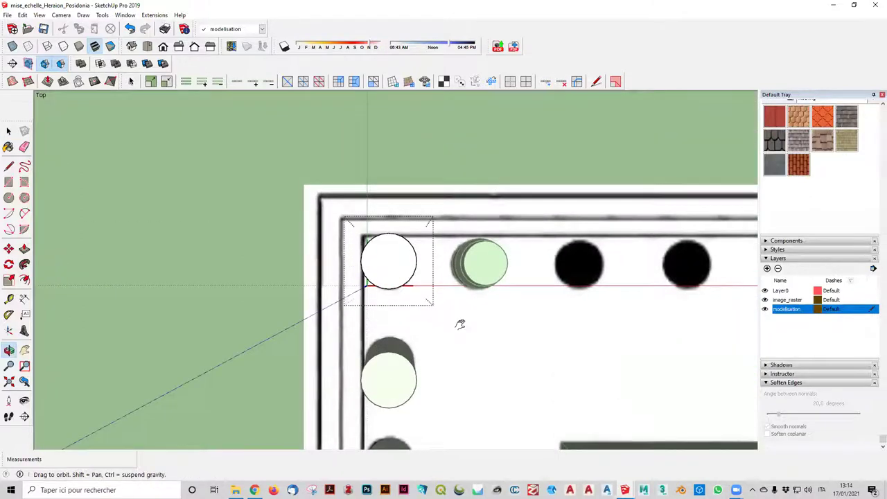
pyautogui.scroll(2, 406, 257)
pyautogui.scroll(2, 406, 257)
pyautogui.scroll(2, 408, 277)
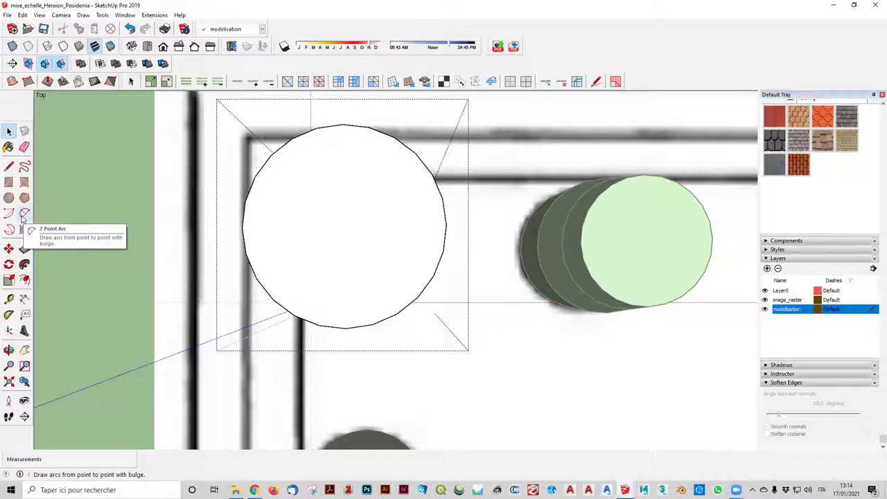
pyautogui.click(22, 217)
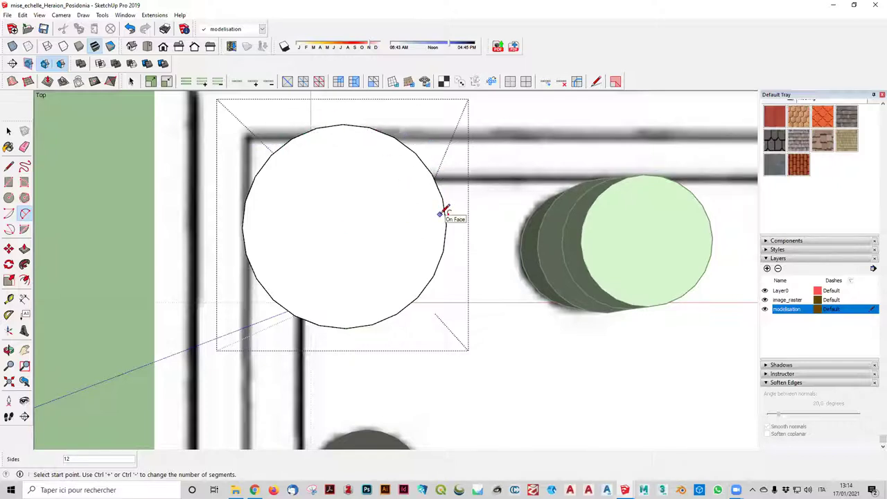
pyautogui.click(9, 131)
pyautogui.doubleClick(361, 179)
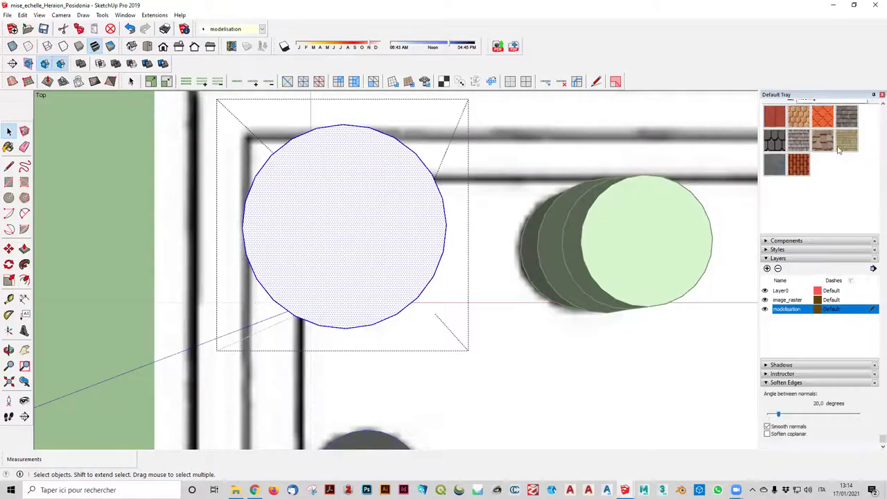
# - Select the corner column's top circle edge and check its 24-segment, 0,67 m radius in Entity Info
pyautogui.scroll(3, 818, 174)
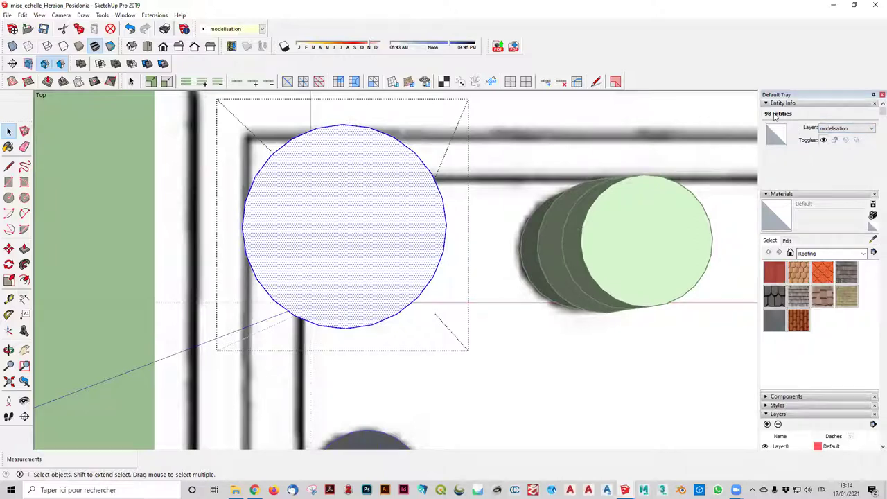
pyautogui.moveTo(458, 302)
pyautogui.mouseDown(button='middle')
pyautogui.moveTo(287, 192)
pyautogui.moveTo(358, 138)
pyautogui.mouseUp(button='middle')
pyautogui.click(377, 147)
pyautogui.click(432, 186)
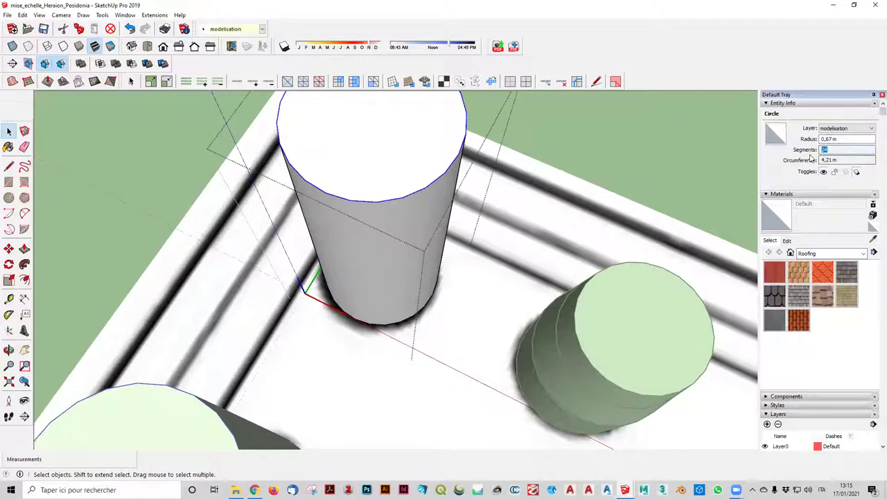
pyautogui.moveTo(343, 192)
pyautogui.mouseDown(button='middle')
pyautogui.moveTo(390, 242)
pyautogui.moveTo(385, 161)
pyautogui.mouseUp(button='middle')
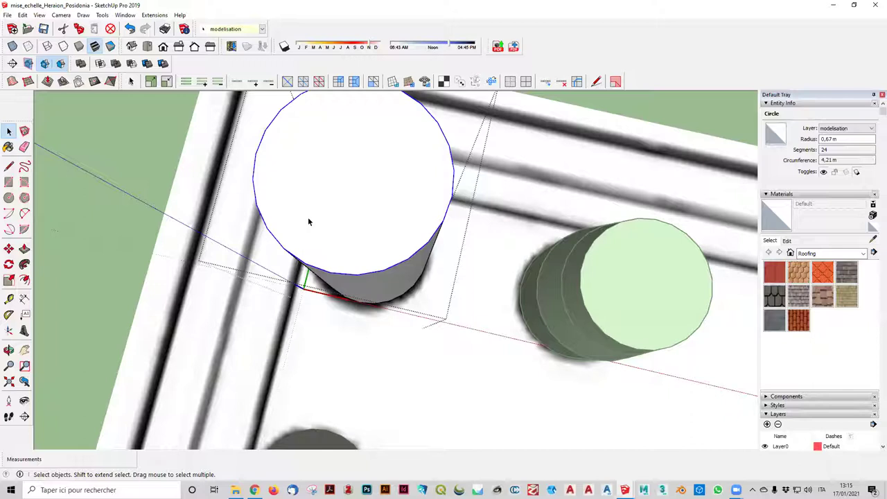
pyautogui.moveTo(558, 299); pyautogui.dragTo(390, 217, button='middle')
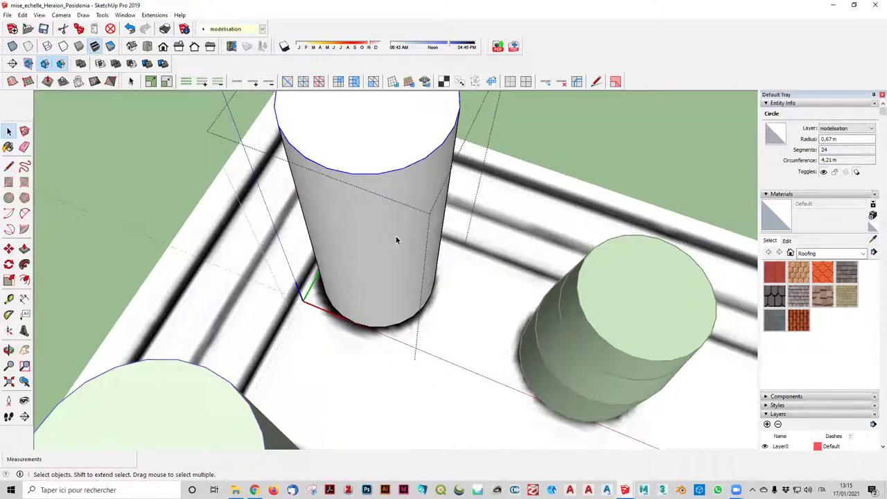
pyautogui.doubleClick(828, 150)
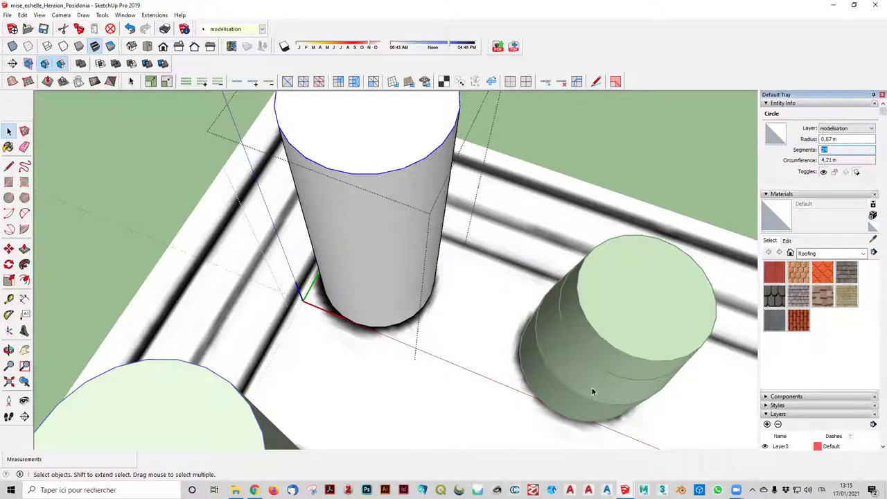
pyautogui.moveTo(592, 391); pyautogui.dragTo(339, 205, button='middle')
pyautogui.scroll(-3, 376, 255)
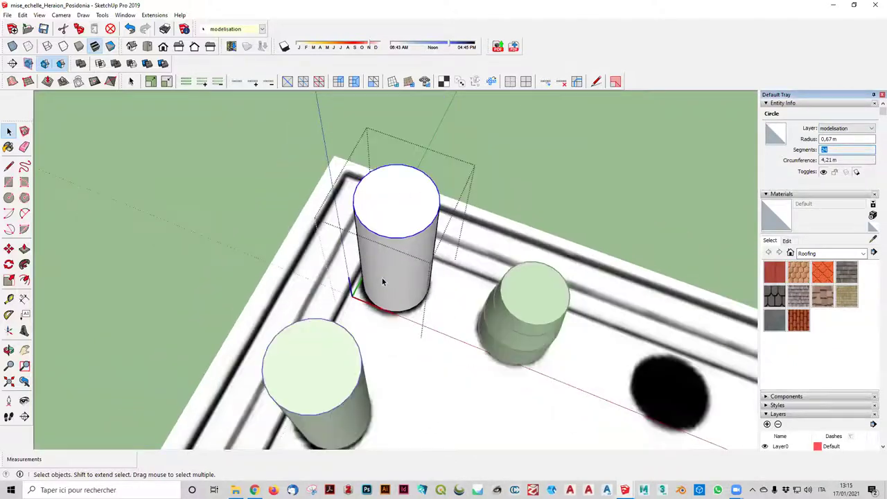
pyautogui.scroll(-4, 376, 255)
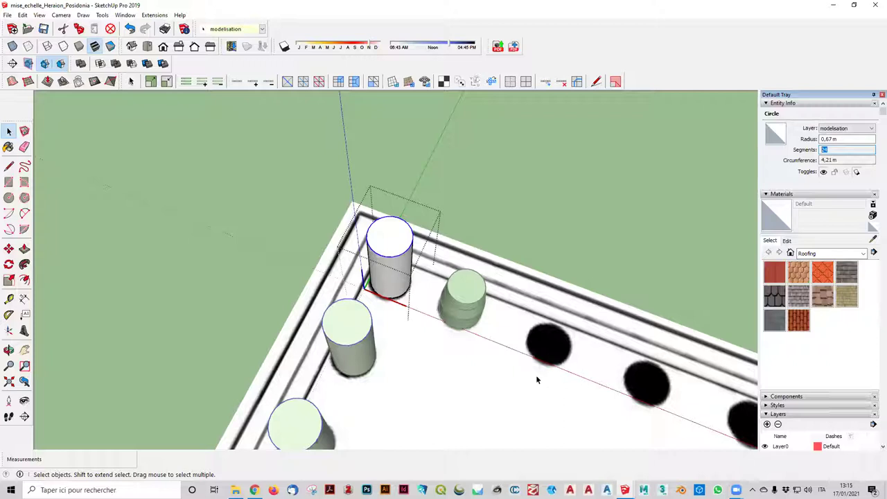
pyautogui.scroll(3, 350, 232)
pyautogui.scroll(1, 355, 228)
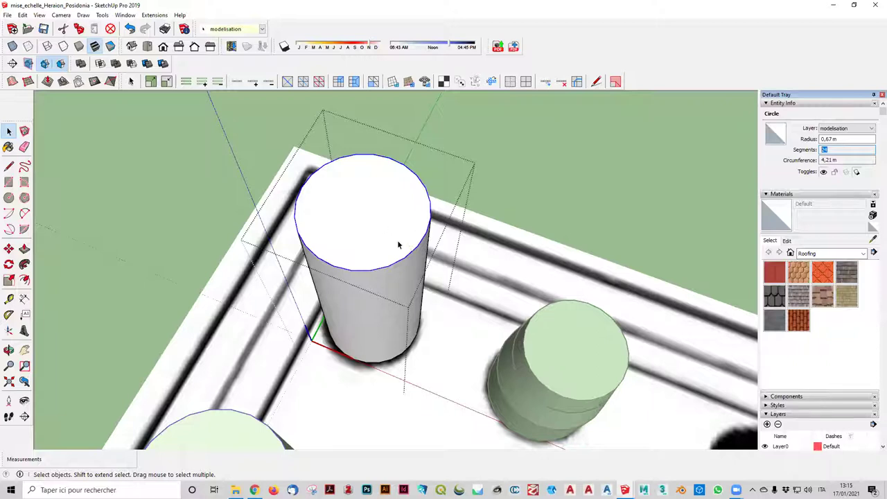
pyautogui.scroll(2, 393, 220)
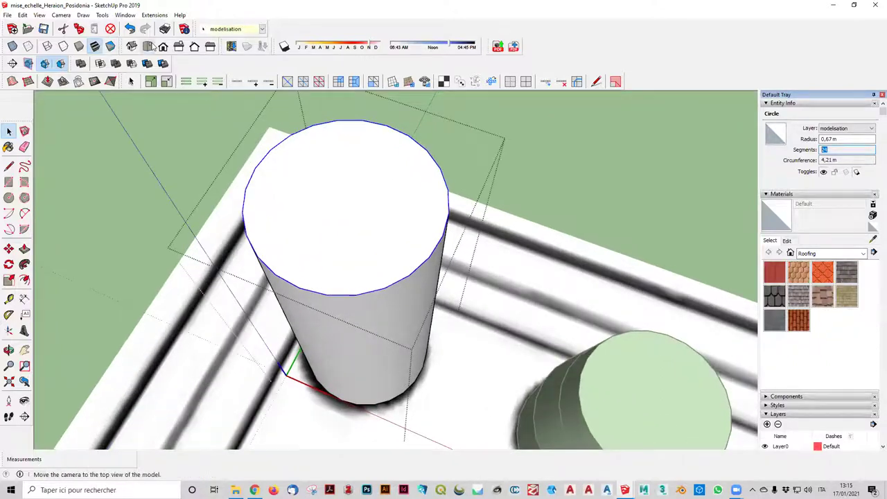
# - Switch to Top view and open the corner column's group for editing
pyautogui.click(148, 46)
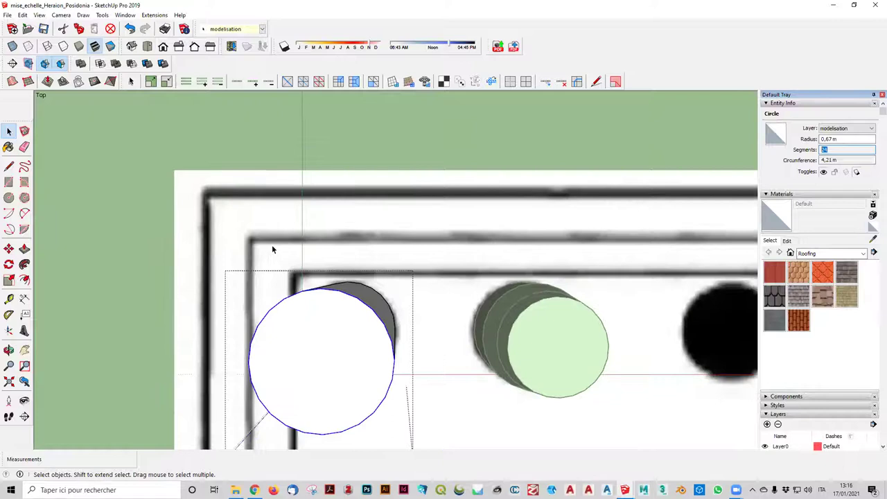
pyautogui.scroll(-3, 272, 249)
pyautogui.scroll(2, 97, 297)
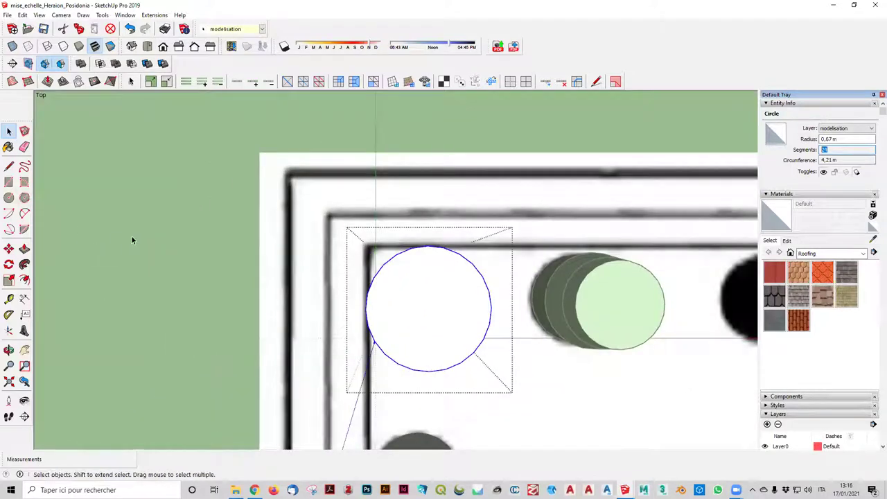
pyautogui.click(159, 242)
pyautogui.doubleClick(369, 302)
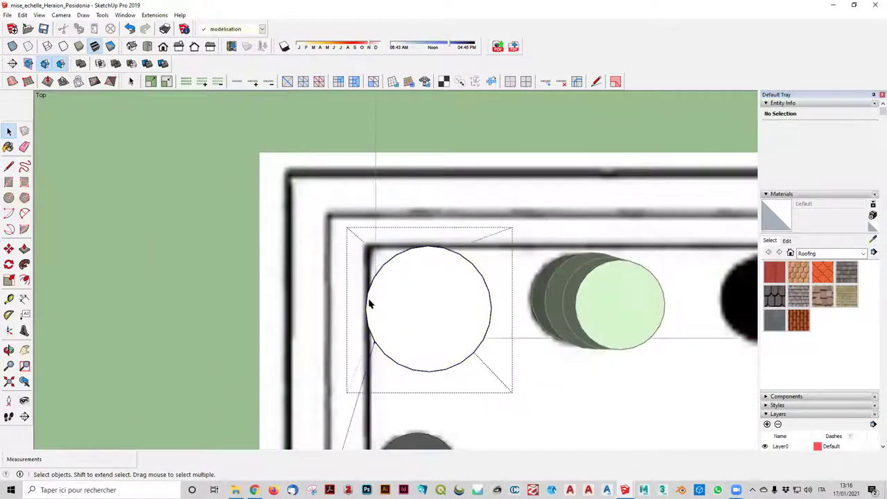
# - Draw a small 2-point flute arc, about 0,17 m deep, on the circle's lower edge
pyautogui.click(25, 214)
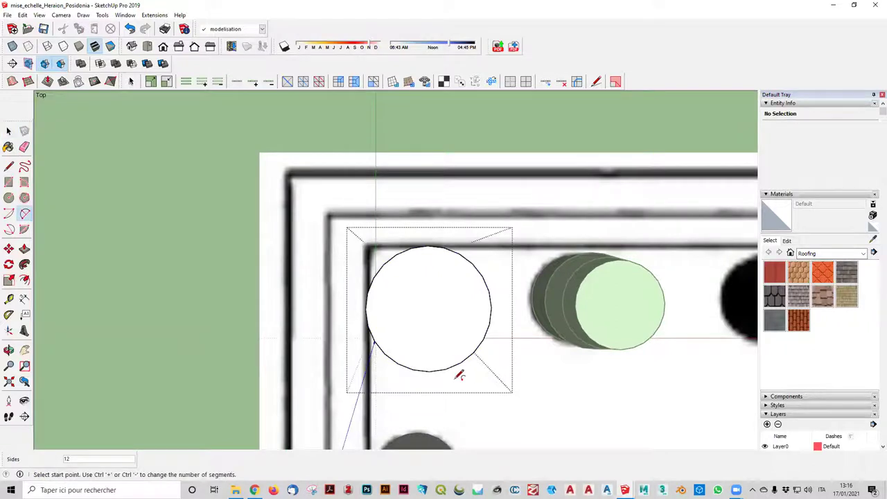
pyautogui.scroll(2, 459, 375)
pyautogui.click(466, 349)
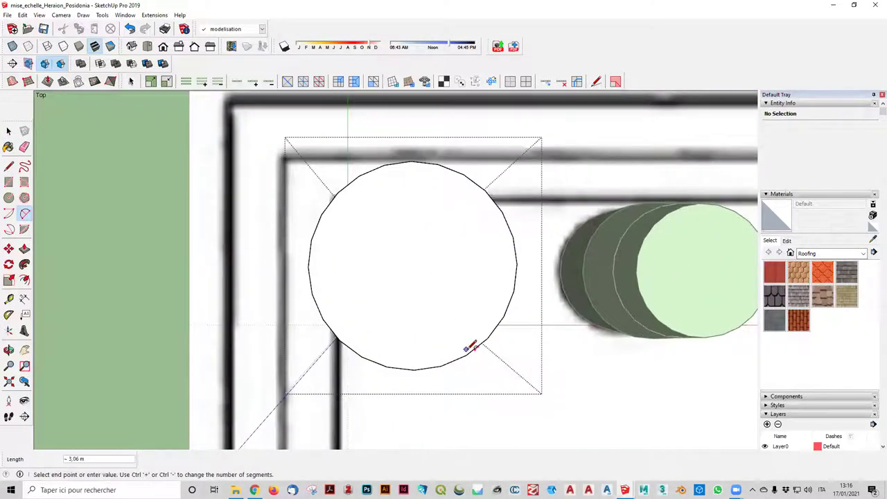
pyautogui.click(472, 352)
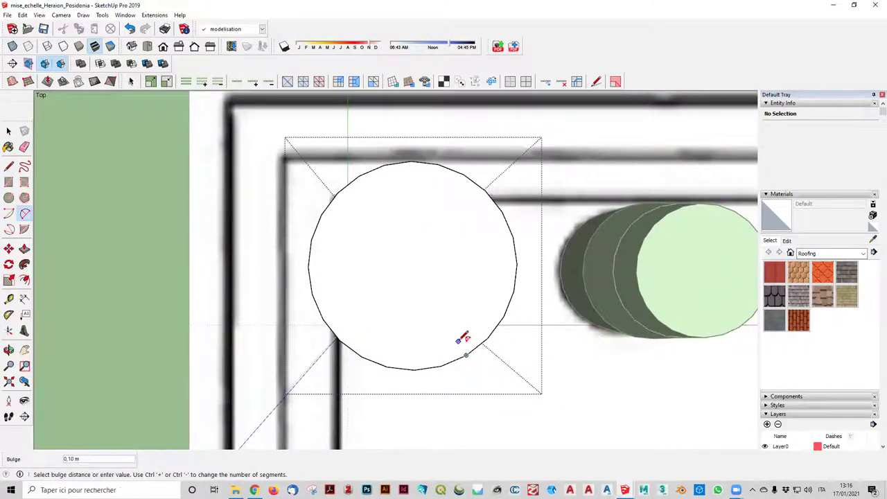
pyautogui.click(442, 357)
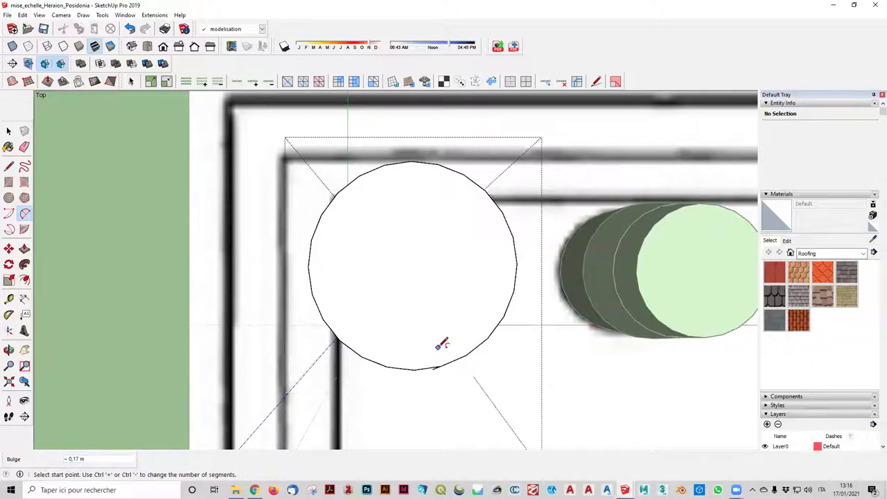
# - Place a flute arc's start and end points on the white column's top rim, restarting once
pyautogui.moveTo(441, 349)
pyautogui.mouseDown(button='middle')
pyautogui.moveTo(396, 184)
pyautogui.moveTo(418, 227)
pyautogui.moveTo(440, 240)
pyautogui.mouseUp(button='middle')
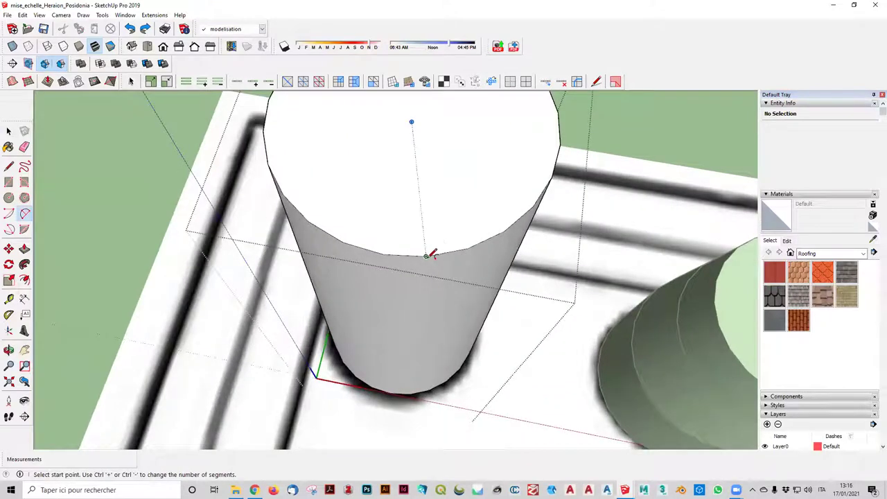
pyautogui.click(427, 254)
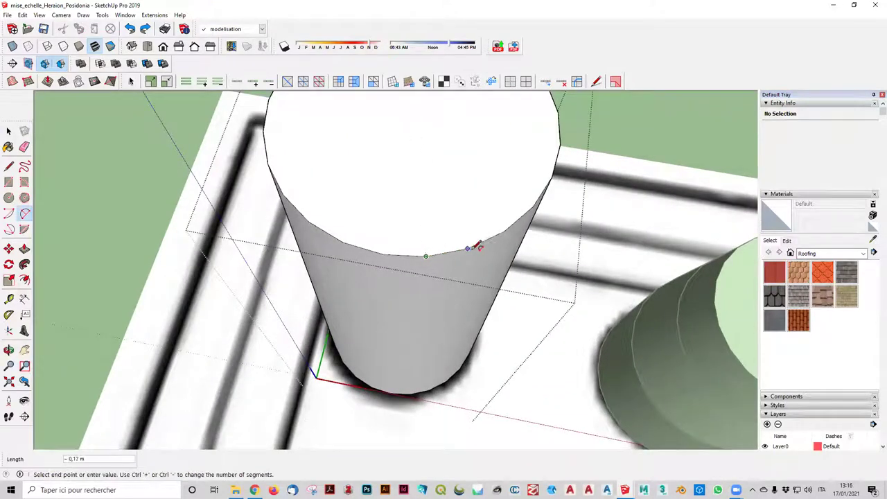
pyautogui.click(467, 248)
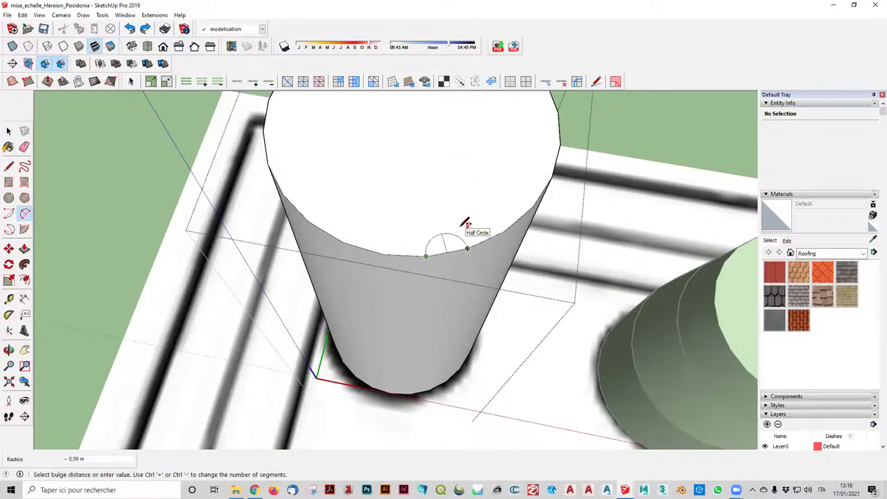
pyautogui.press('Escape')
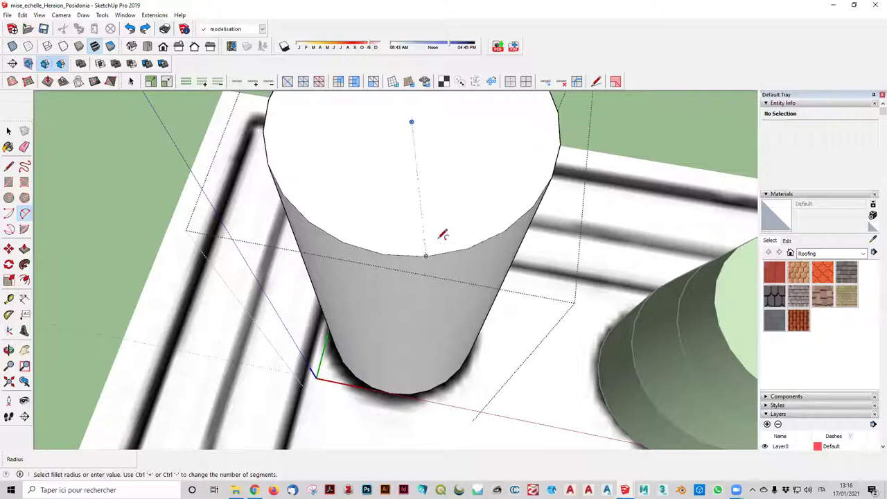
pyautogui.click(426, 255)
pyautogui.click(471, 247)
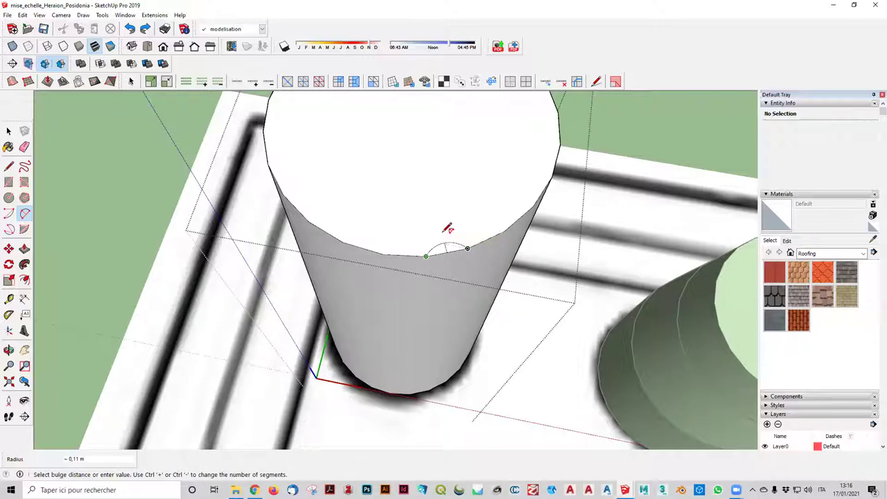
pyautogui.write('0,')
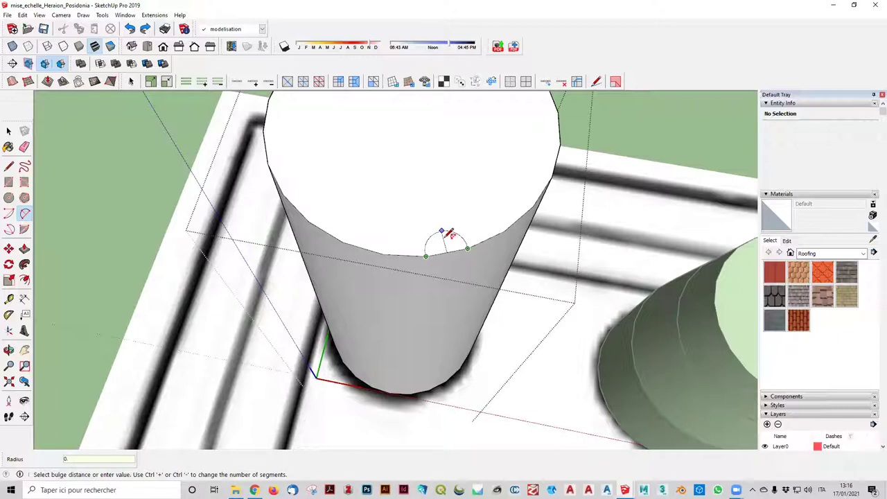
pyautogui.press('BackSpace')
pyautogui.press('BackSpace')
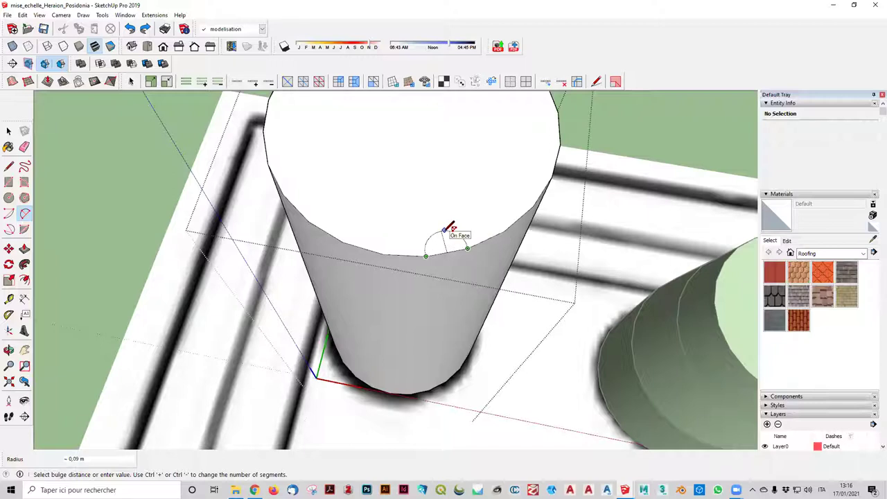
pyautogui.scroll(2, 449, 229)
pyautogui.scroll(2, 449, 229)
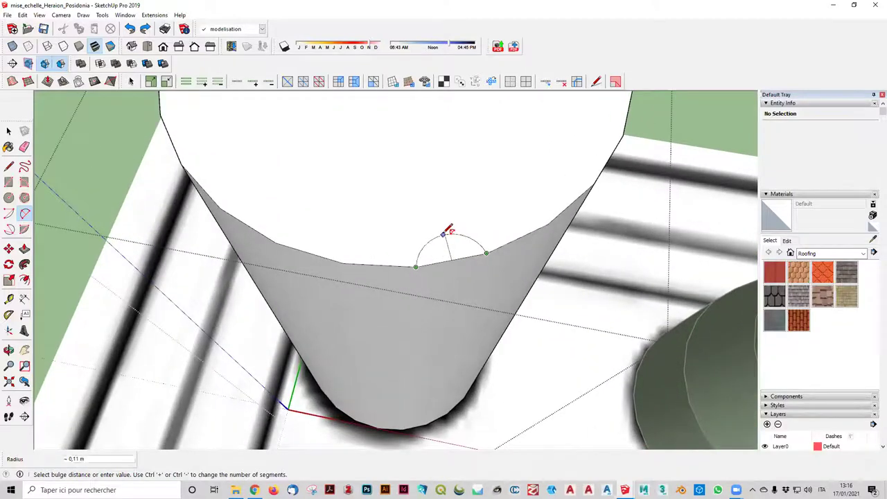
pyautogui.scroll(2, 449, 229)
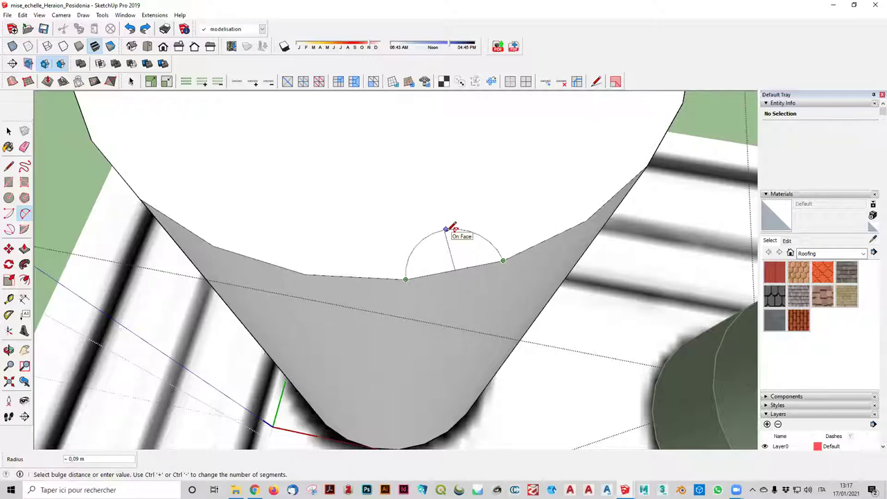
# - Complete the first flute's half-circle bulge and draw a second semicircular flute beside it
pyautogui.click(453, 230)
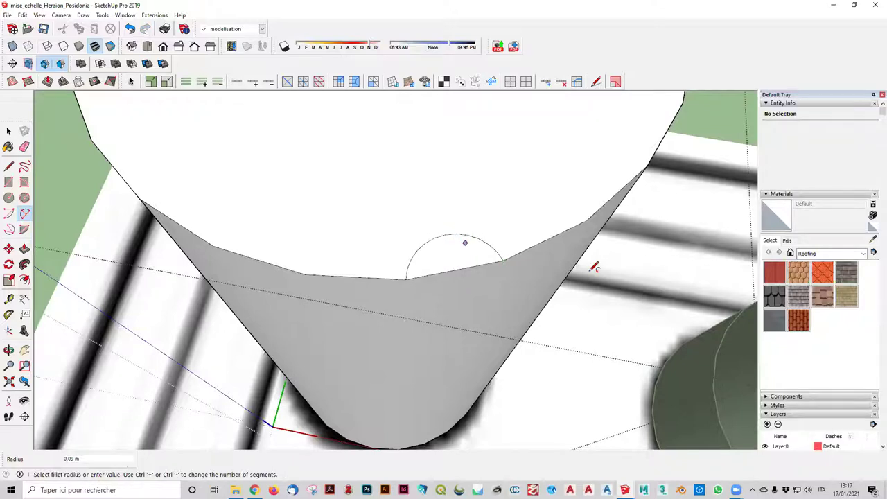
pyautogui.moveTo(555, 288); pyautogui.dragTo(433, 311, button='middle')
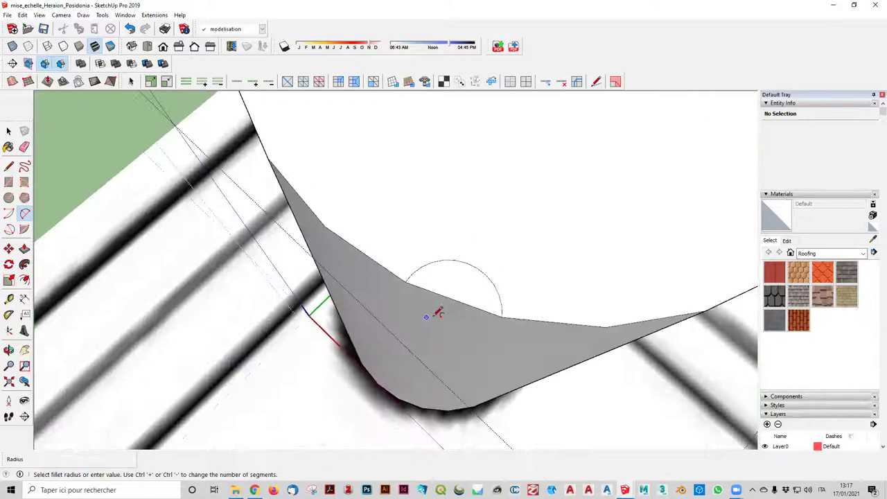
pyautogui.click(500, 317)
pyautogui.click(605, 327)
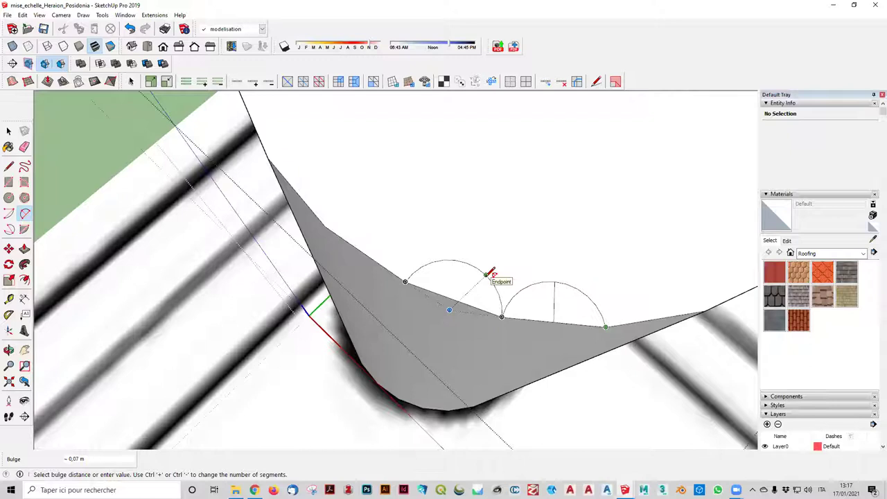
pyautogui.click(489, 272)
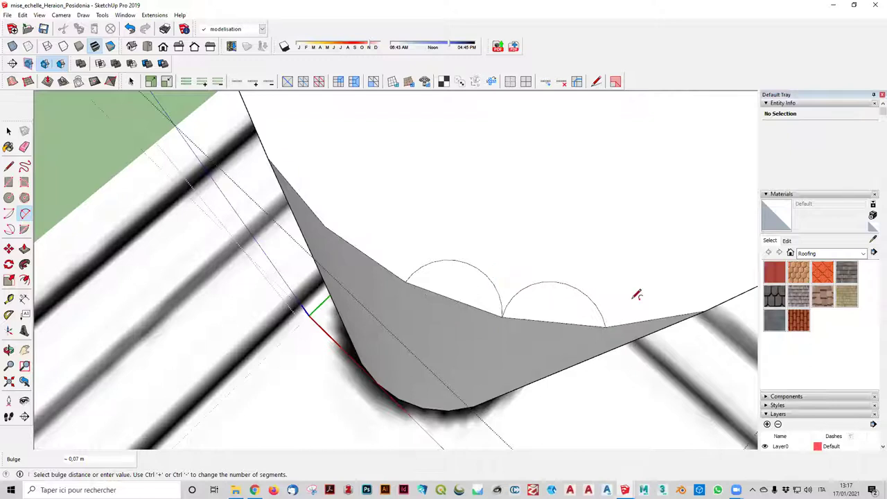
# - Draw a third semicircular flute along the rim next to the second
pyautogui.click(606, 327)
pyautogui.click(704, 311)
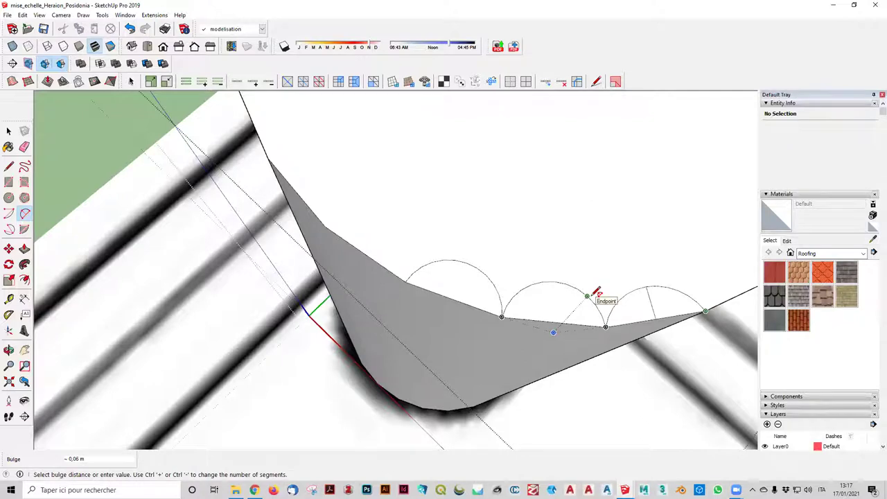
pyautogui.moveTo(596, 292)
pyautogui.mouseDown(button='middle')
pyautogui.moveTo(521, 300)
pyautogui.moveTo(560, 332)
pyautogui.mouseUp(button='middle')
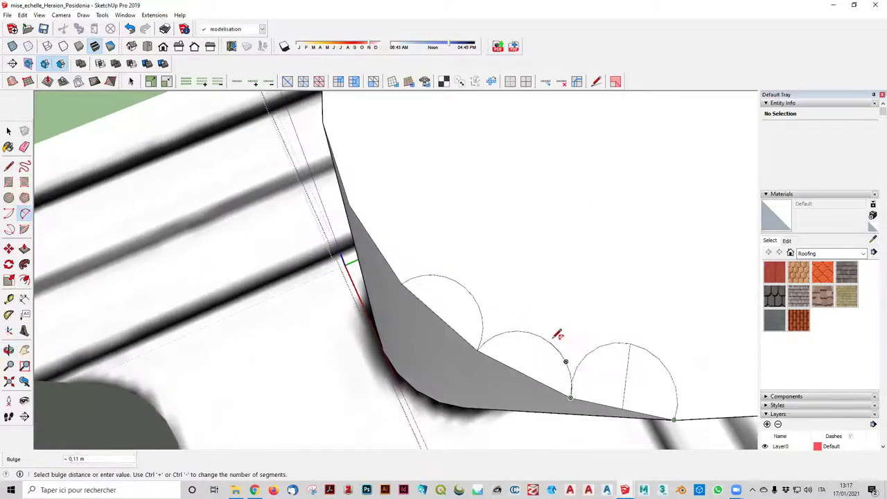
pyautogui.click(570, 356)
pyautogui.moveTo(737, 343)
pyautogui.mouseDown(button='middle')
pyautogui.moveTo(700, 347)
pyautogui.moveTo(538, 311)
pyautogui.mouseUp(button='middle')
pyautogui.scroll(-3, 522, 303)
pyautogui.scroll(-3, 534, 303)
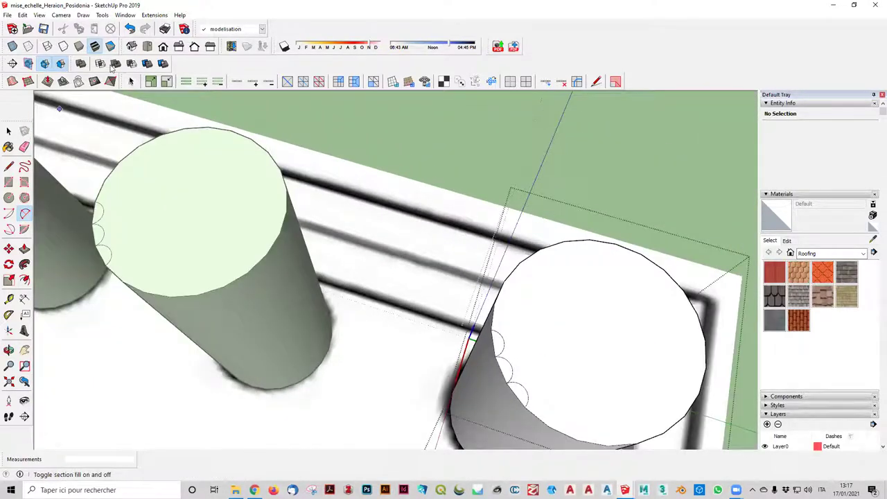
# - From Top view, draw a semicircular flute arc to the next rim vertex
pyautogui.click(147, 48)
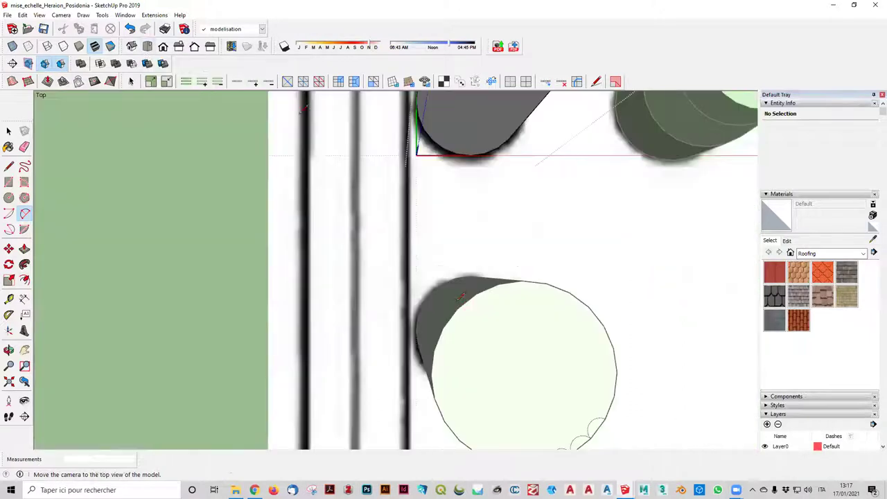
pyautogui.moveTo(577, 384); pyautogui.dragTo(439, 322, button='middle')
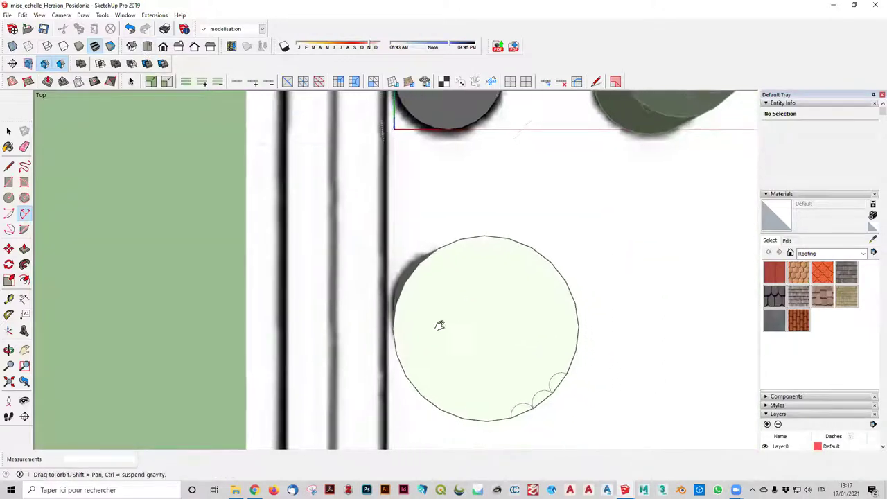
pyautogui.scroll(4, 461, 367)
pyautogui.click(468, 328)
pyautogui.click(490, 274)
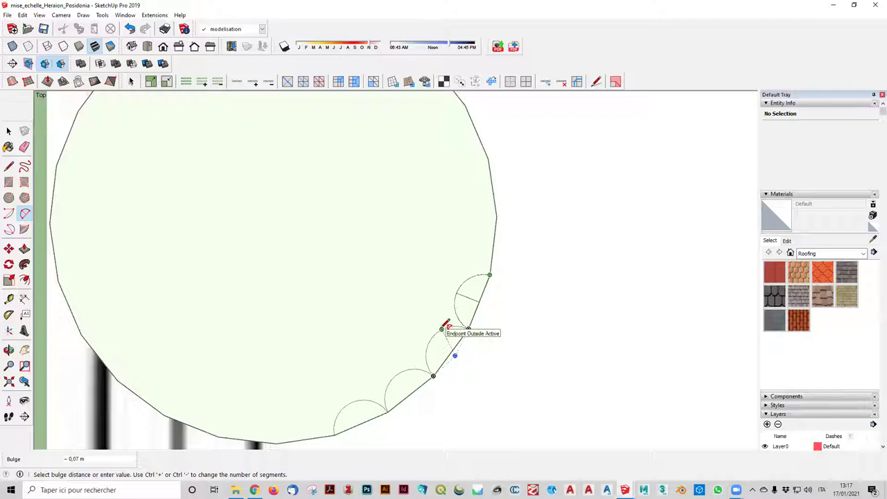
pyautogui.click(469, 308)
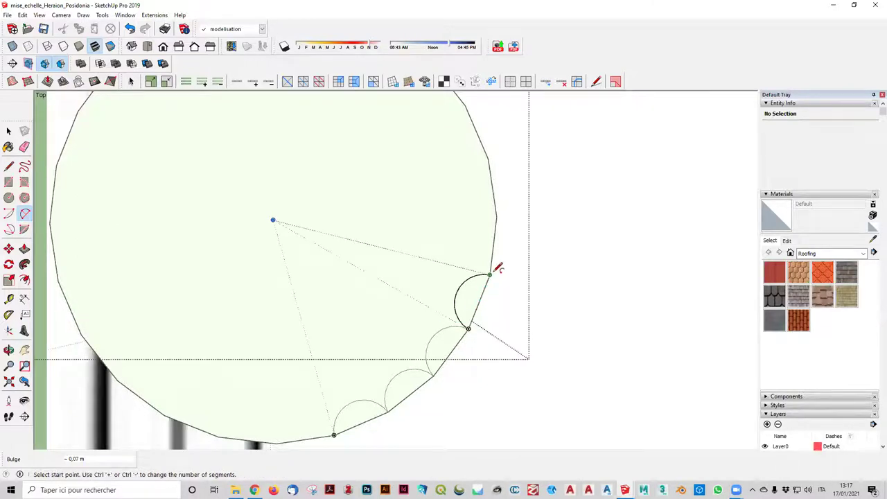
# - Draw another semicircular flute arc continuing to the following rim vertex
pyautogui.click(490, 275)
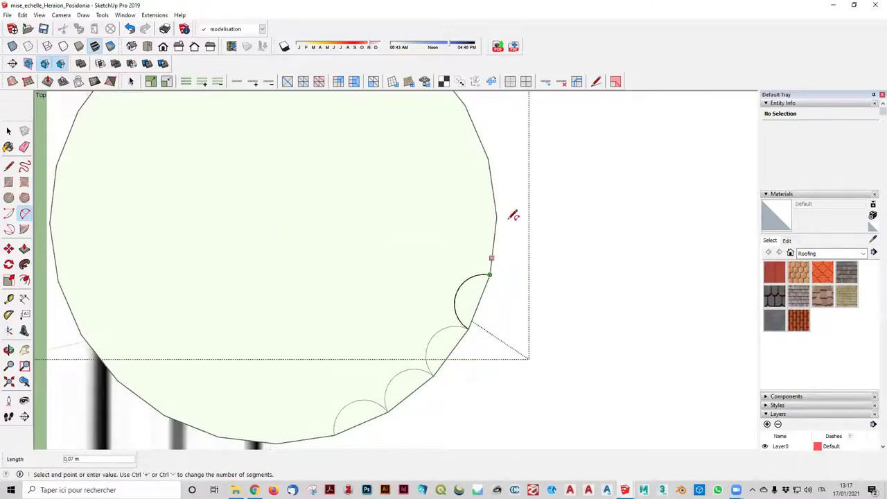
pyautogui.click(496, 217)
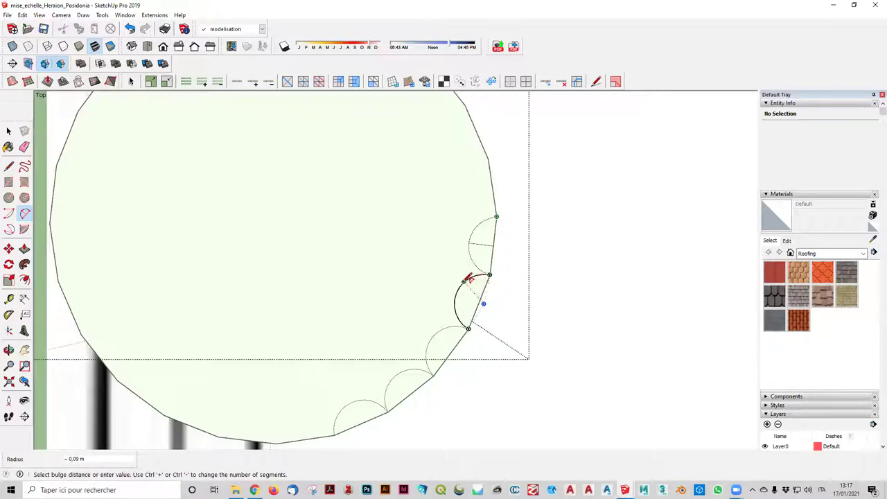
pyautogui.click(470, 277)
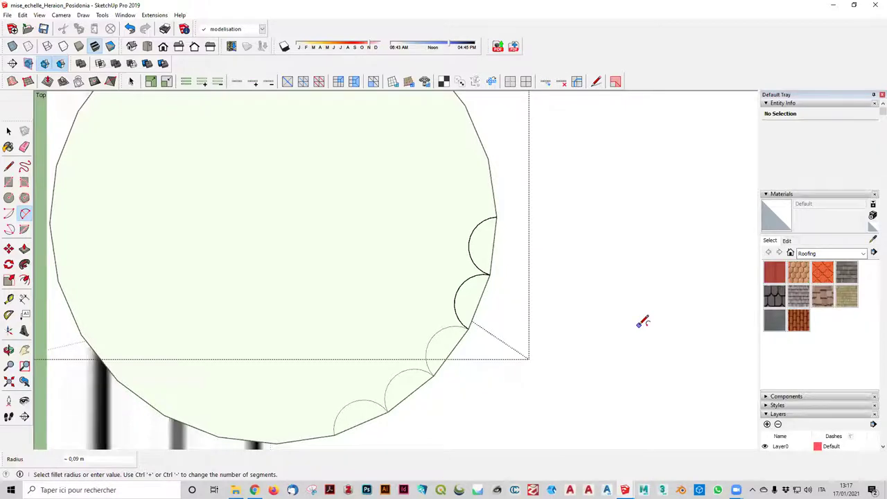
pyautogui.scroll(-3, 643, 320)
# - Orbit and zoom around the column row to check the flute arcs, then return to Select
pyautogui.moveTo(638, 332)
pyautogui.mouseDown(button='middle')
pyautogui.moveTo(395, 241)
pyautogui.moveTo(548, 259)
pyautogui.moveTo(331, 336)
pyautogui.mouseUp(button='middle')
pyautogui.scroll(1, 333, 303)
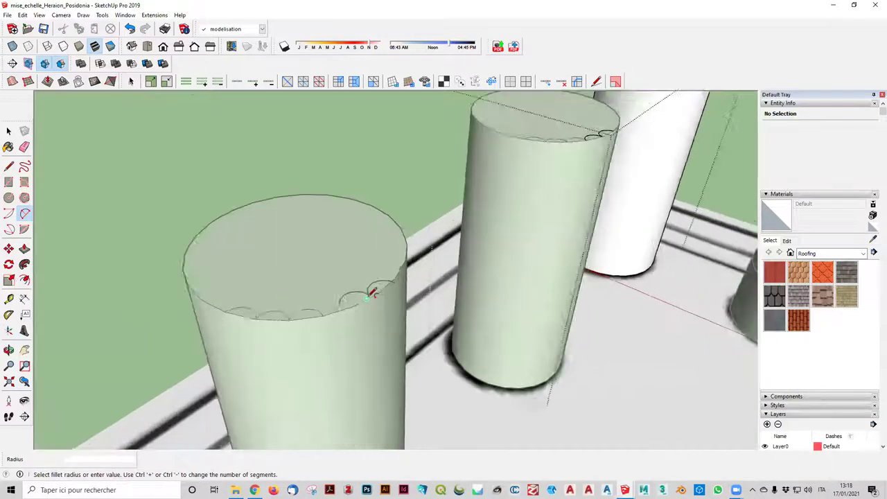
pyautogui.scroll(2, 325, 305)
pyautogui.scroll(-2, 322, 304)
pyautogui.scroll(-2, 402, 311)
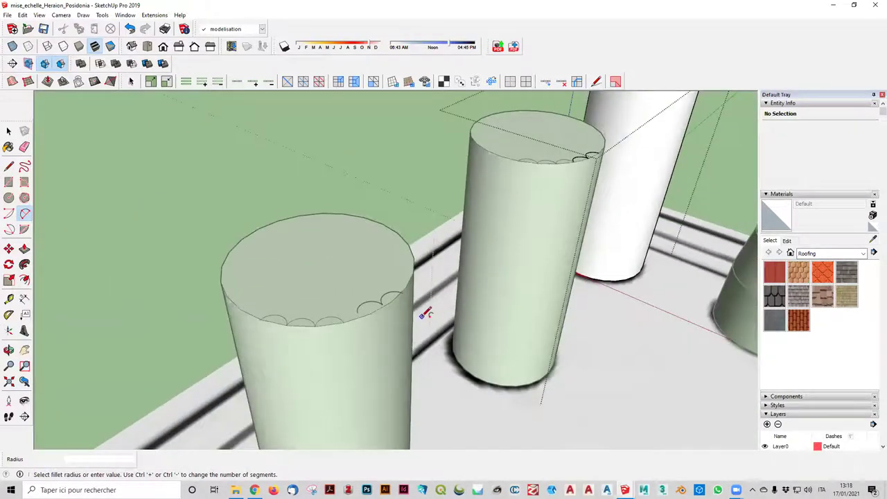
pyautogui.moveTo(525, 208); pyautogui.dragTo(479, 377, button='middle')
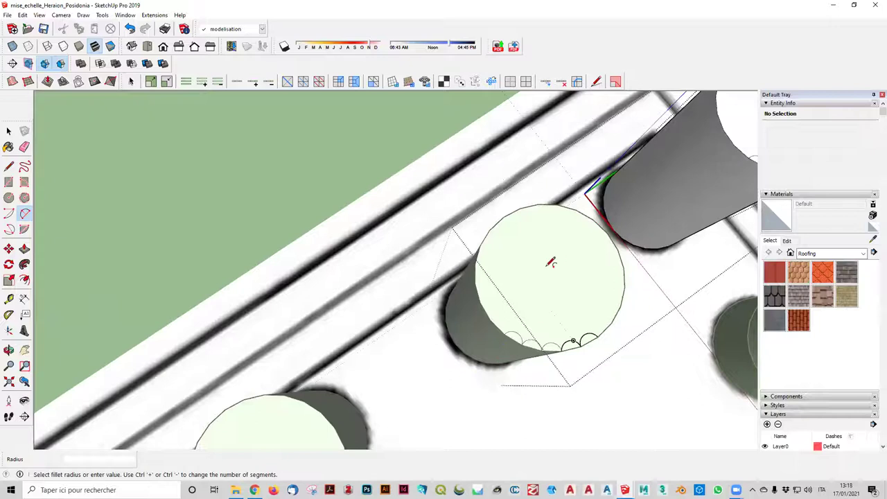
pyautogui.scroll(-3, 501, 372)
pyautogui.scroll(-2, 477, 394)
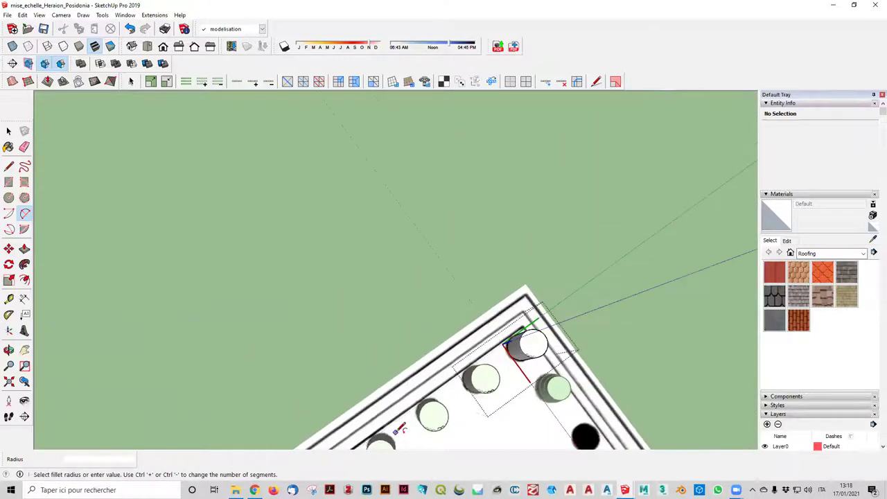
pyautogui.moveTo(421, 411); pyautogui.dragTo(386, 364, button='middle')
pyautogui.scroll(2, 386, 365)
pyautogui.scroll(1, 409, 224)
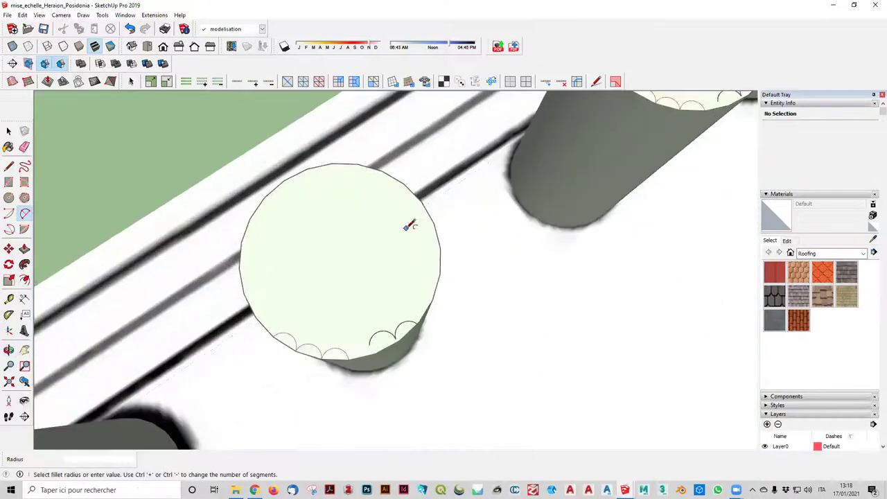
pyautogui.scroll(2, 398, 362)
pyautogui.scroll(-2, 376, 367)
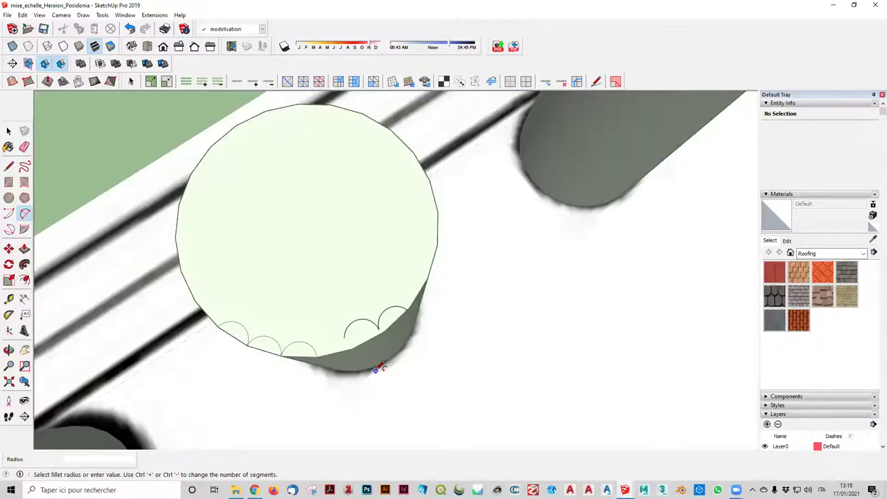
pyautogui.scroll(-1, 378, 367)
pyautogui.scroll(-2, 377, 367)
pyautogui.moveTo(375, 368)
pyautogui.mouseDown(button='middle')
pyautogui.moveTo(358, 263)
pyautogui.moveTo(370, 188)
pyautogui.mouseUp(button='middle')
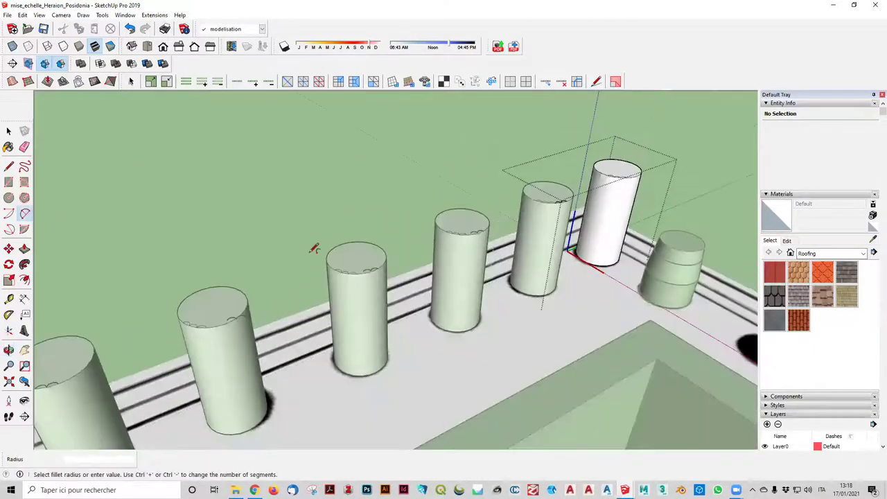
pyautogui.scroll(-3, 314, 250)
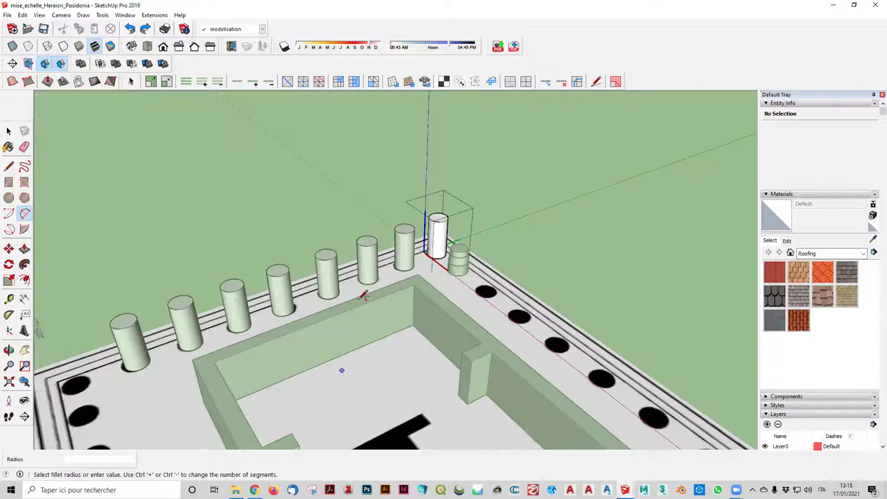
pyautogui.scroll(3, 341, 368)
pyautogui.scroll(3, 343, 196)
pyautogui.scroll(2, 487, 161)
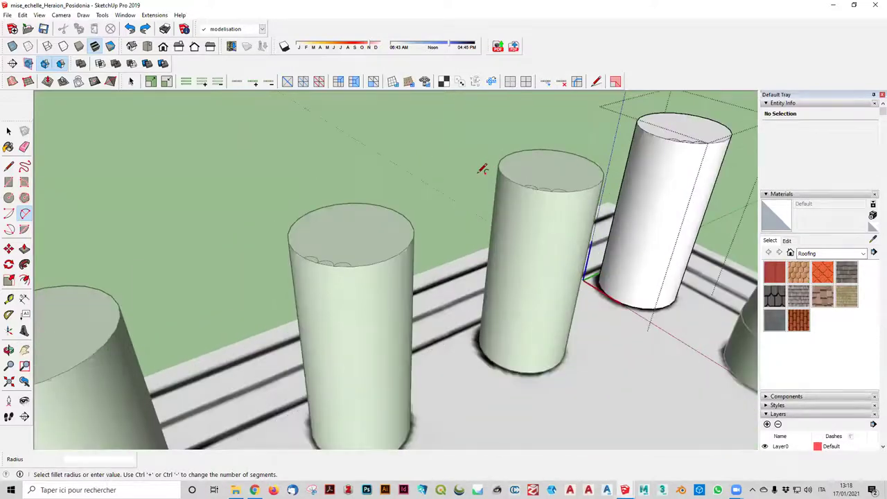
pyautogui.scroll(-2, 445, 332)
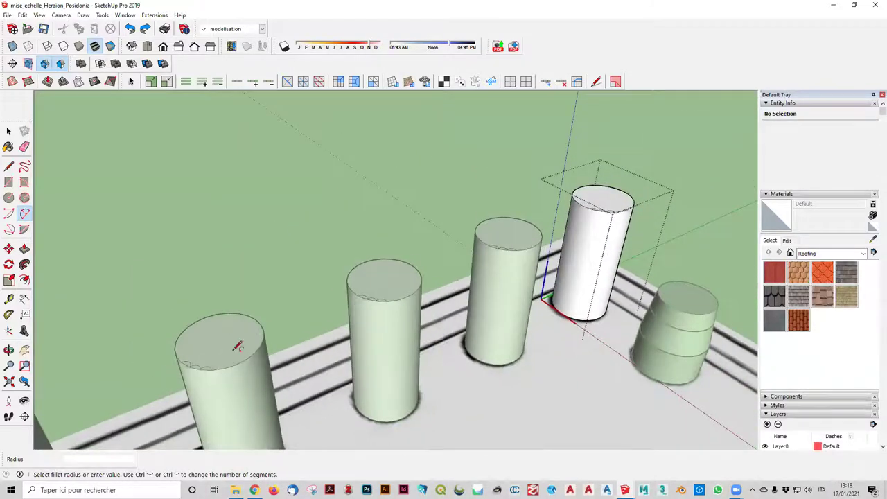
pyautogui.scroll(2, 515, 216)
pyautogui.scroll(1, 501, 287)
pyautogui.scroll(2, 500, 288)
pyautogui.scroll(2, 528, 289)
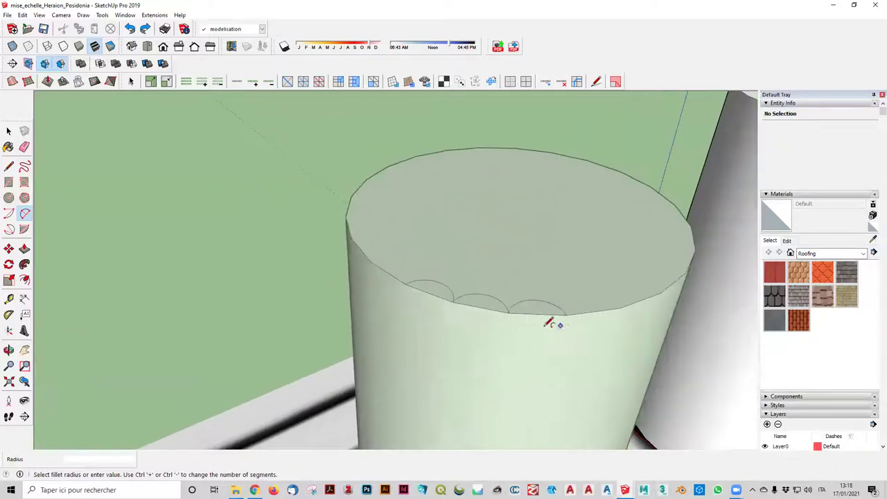
pyautogui.scroll(-3, 515, 311)
pyautogui.scroll(-2, 506, 311)
pyautogui.scroll(-2, 507, 311)
pyautogui.scroll(1, 244, 401)
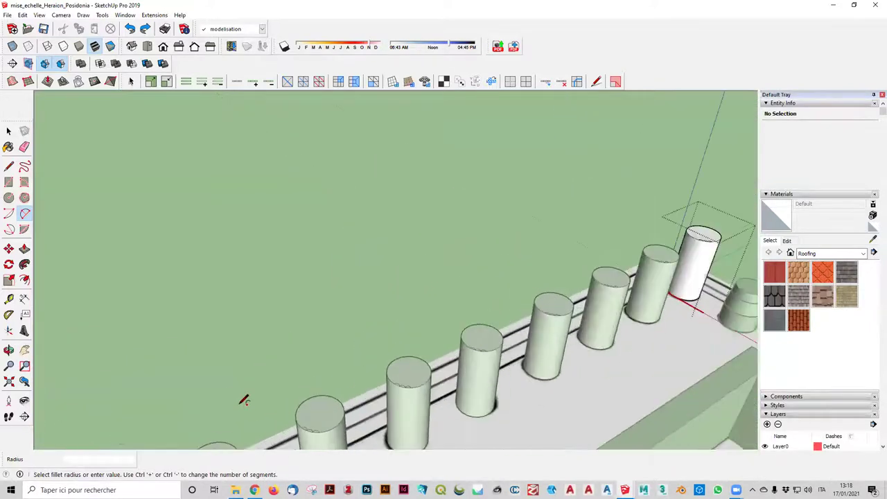
pyautogui.scroll(2, 732, 196)
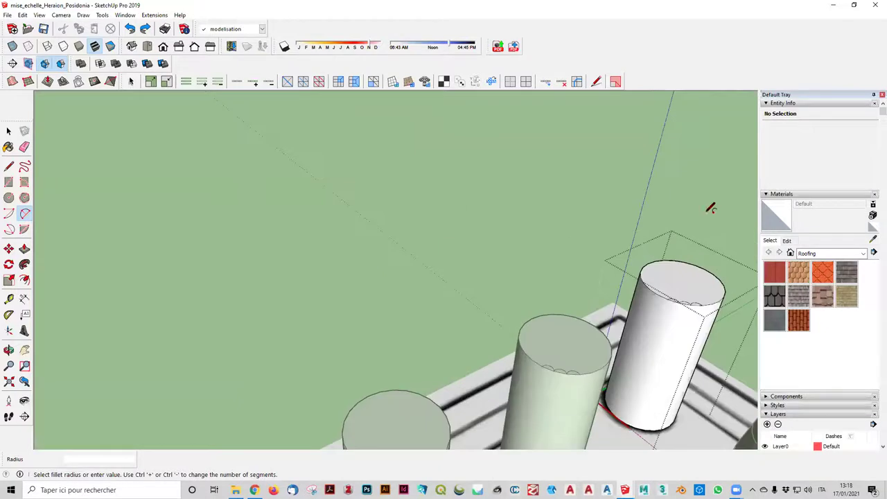
pyautogui.scroll(2, 708, 206)
pyautogui.scroll(-2, 523, 297)
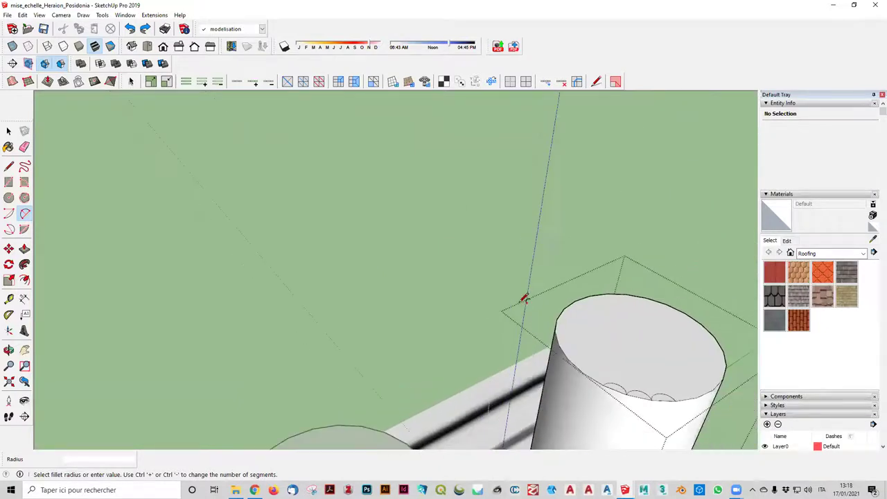
pyautogui.scroll(-2, 519, 285)
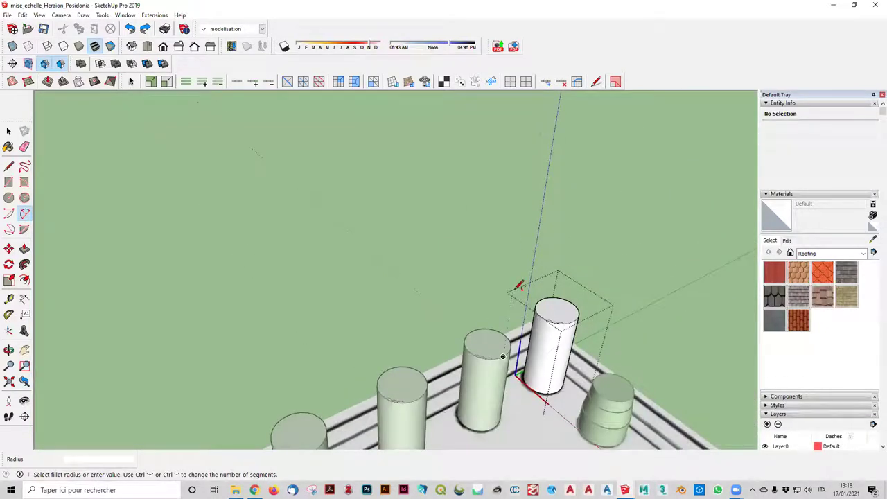
pyautogui.press('space')
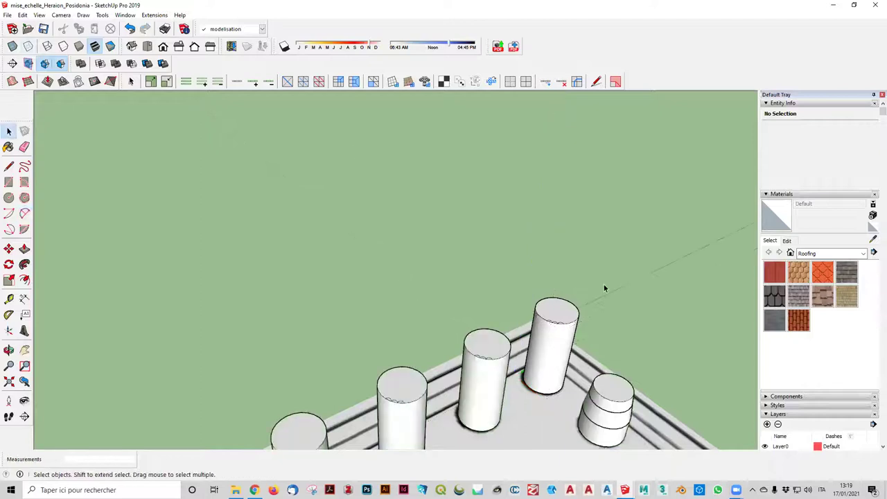
# - Open the corner column for editing, then close it and select the whole column
pyautogui.tripleClick(562, 316)
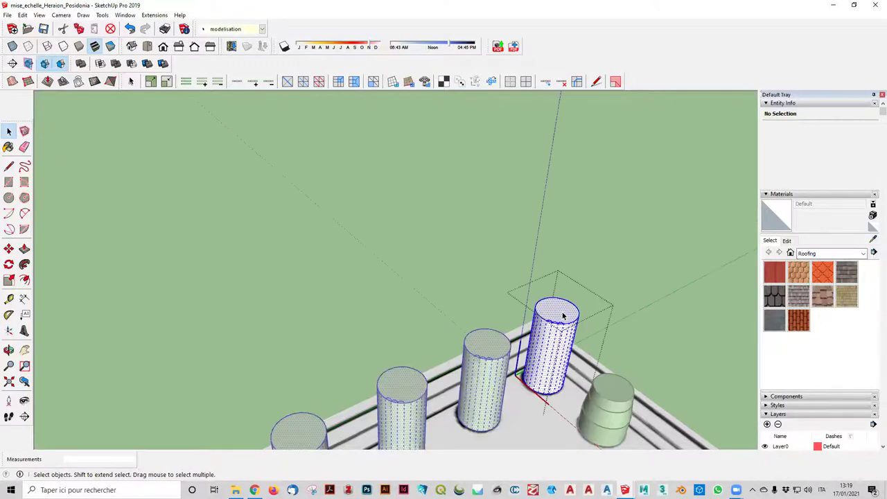
pyautogui.doubleClick(569, 340)
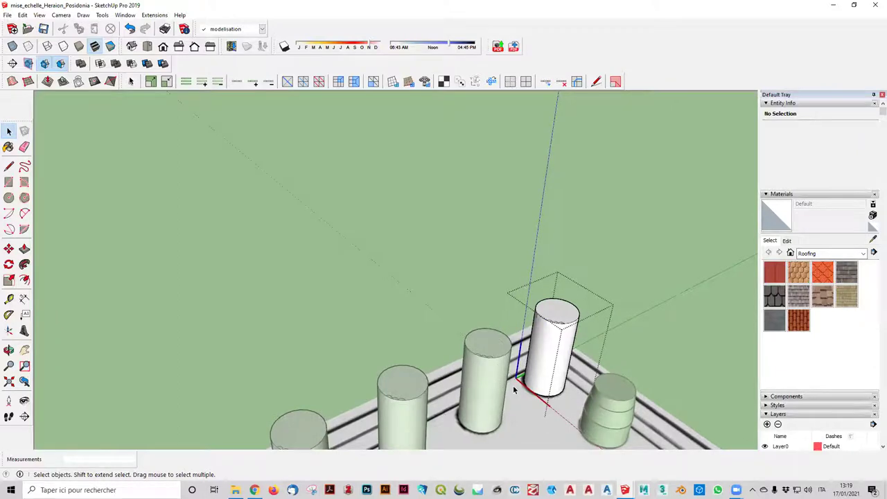
pyautogui.moveTo(576, 390)
pyautogui.mouseDown(button='middle')
pyautogui.moveTo(580, 273)
pyautogui.moveTo(588, 275)
pyautogui.moveTo(592, 356)
pyautogui.moveTo(605, 293)
pyautogui.mouseUp(button='middle')
pyautogui.click(505, 268)
pyautogui.click(558, 298)
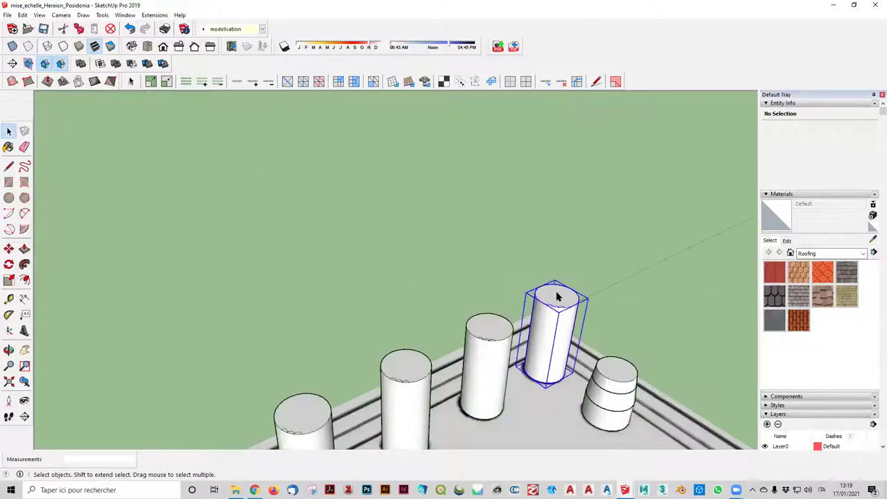
pyautogui.scroll(2, 566, 299)
pyautogui.scroll(2, 567, 305)
pyautogui.scroll(1, 566, 305)
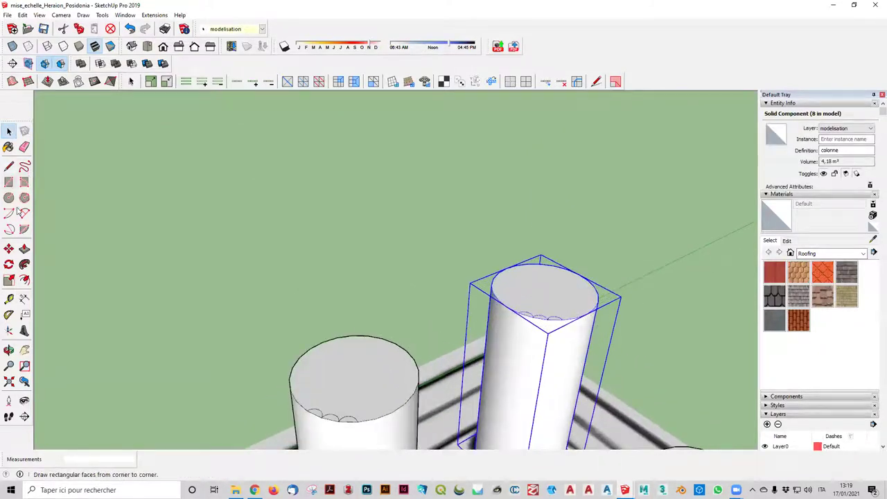
# - Remove a stray test line from the column top and switch to Top view
pyautogui.click(9, 167)
pyautogui.click(504, 288)
pyautogui.scroll(-3, 558, 295)
pyautogui.scroll(-1, 551, 304)
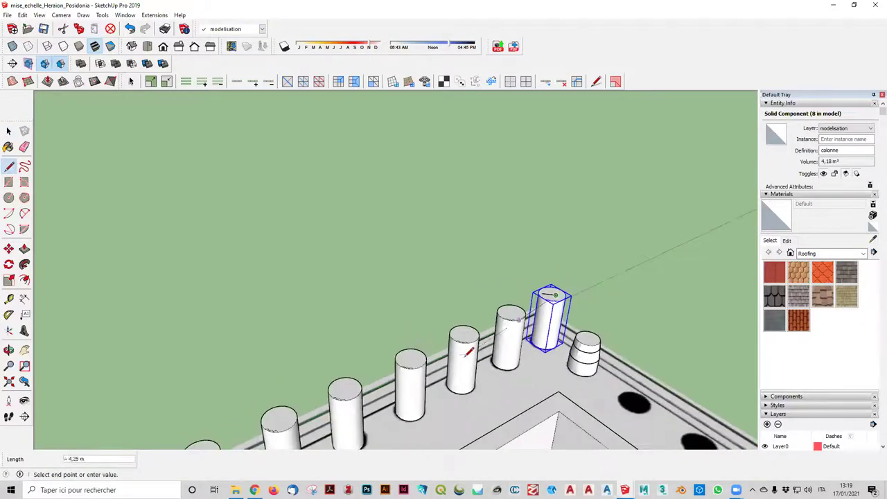
pyautogui.press('Escape')
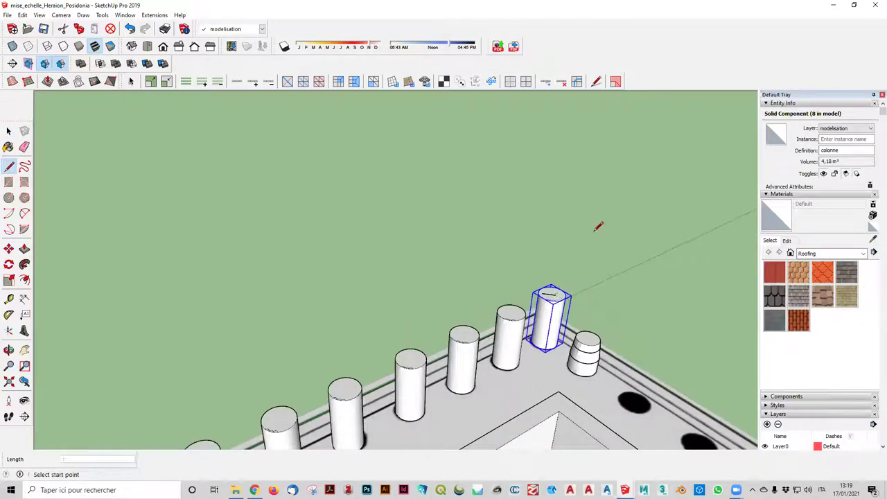
pyautogui.scroll(-2, 597, 227)
pyautogui.scroll(1, 584, 245)
pyautogui.scroll(3, 578, 254)
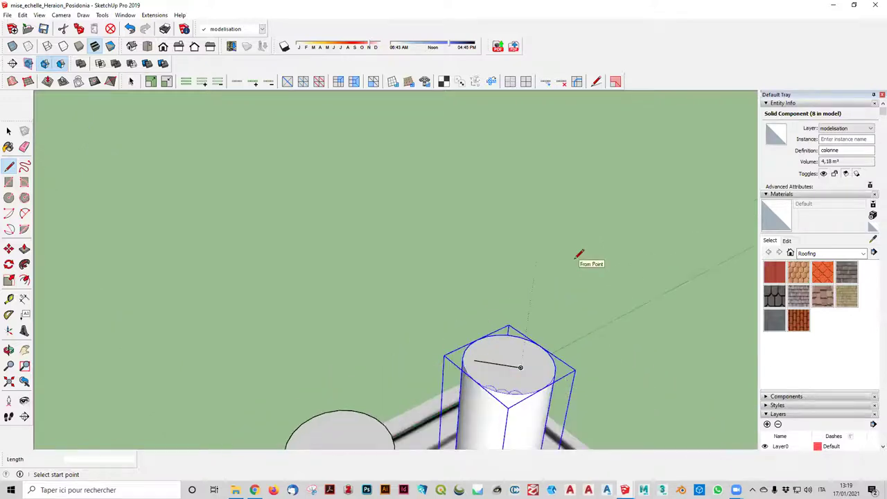
pyautogui.hotkey('ctrl', 'z')
pyautogui.scroll(-2, 580, 254)
pyautogui.scroll(-2, 512, 280)
pyautogui.scroll(1, 512, 298)
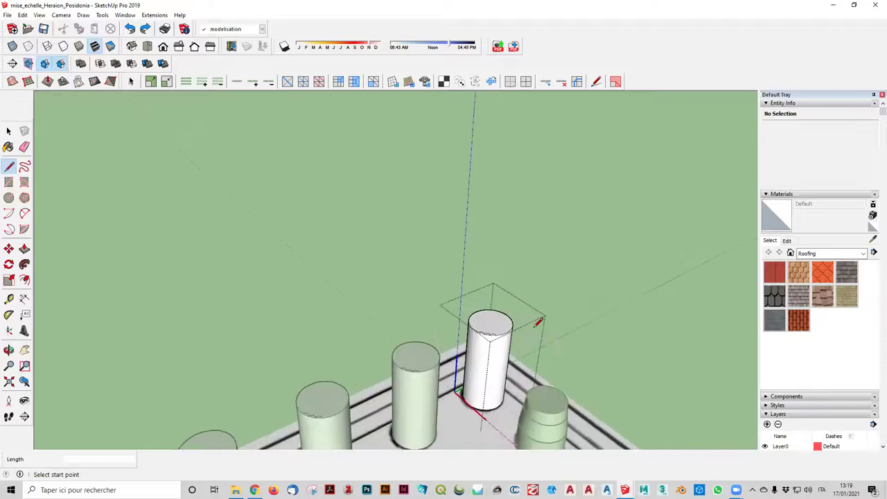
pyautogui.press('space')
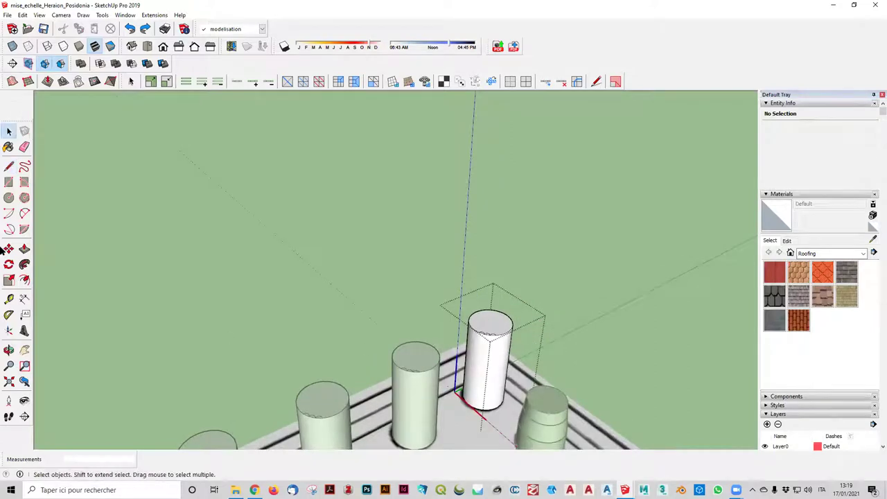
pyautogui.click(147, 45)
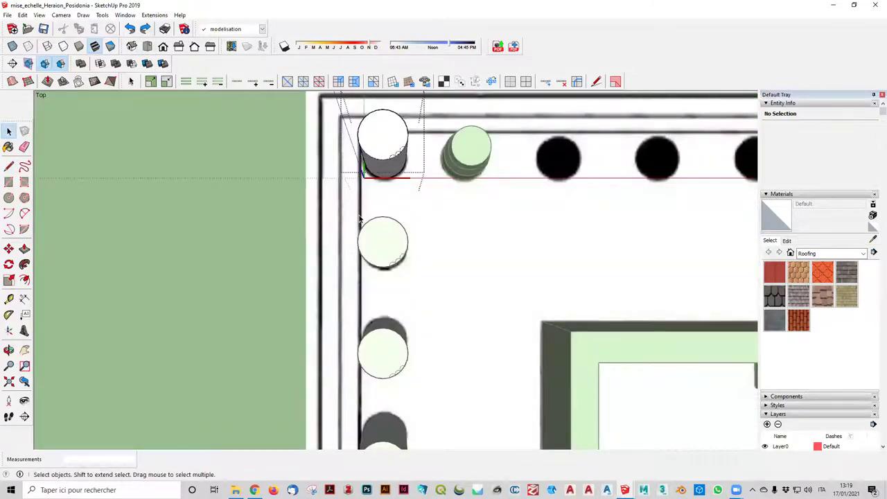
# - Draw one more 2-point flute arc along the corner column's top rim
pyautogui.click(24, 214)
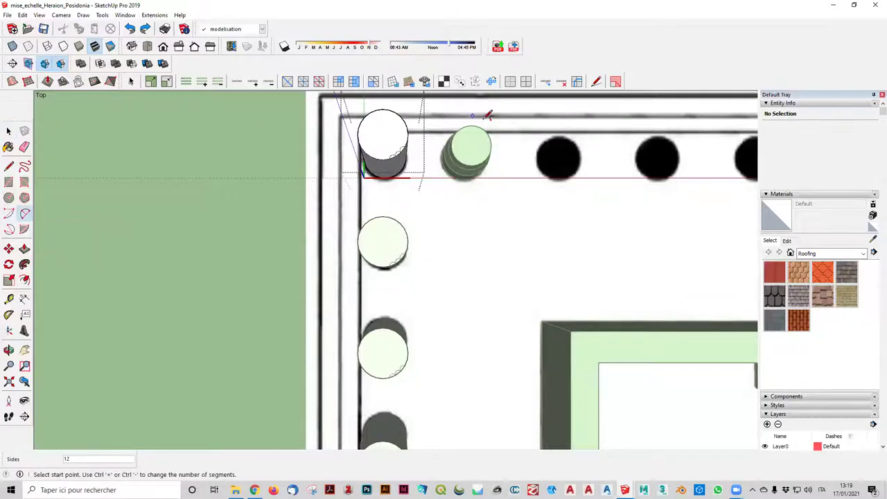
pyautogui.scroll(2, 406, 145)
pyautogui.scroll(3, 408, 138)
pyautogui.click(405, 160)
pyautogui.click(412, 139)
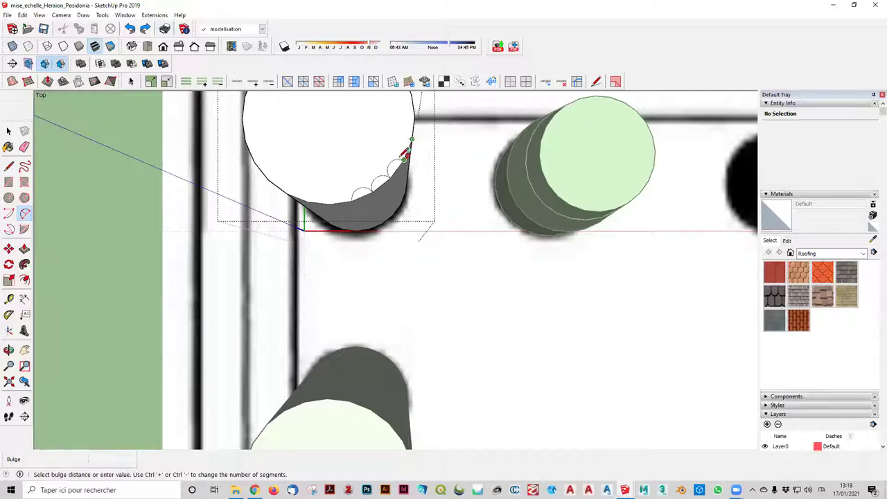
pyautogui.click(397, 157)
pyautogui.scroll(-3, 444, 236)
pyautogui.moveTo(446, 233)
pyautogui.mouseDown(button='middle')
pyautogui.moveTo(436, 164)
pyautogui.moveTo(425, 271)
pyautogui.moveTo(343, 265)
pyautogui.moveTo(388, 194)
pyautogui.moveTo(374, 200)
pyautogui.mouseUp(button='middle')
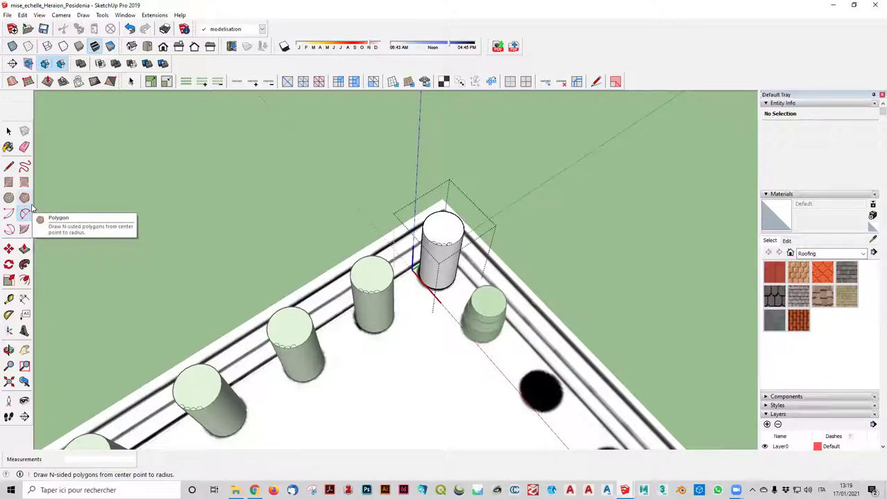
# - Push/Pull the first flute face 3 m down the column
pyautogui.click(25, 249)
pyautogui.scroll(3, 385, 241)
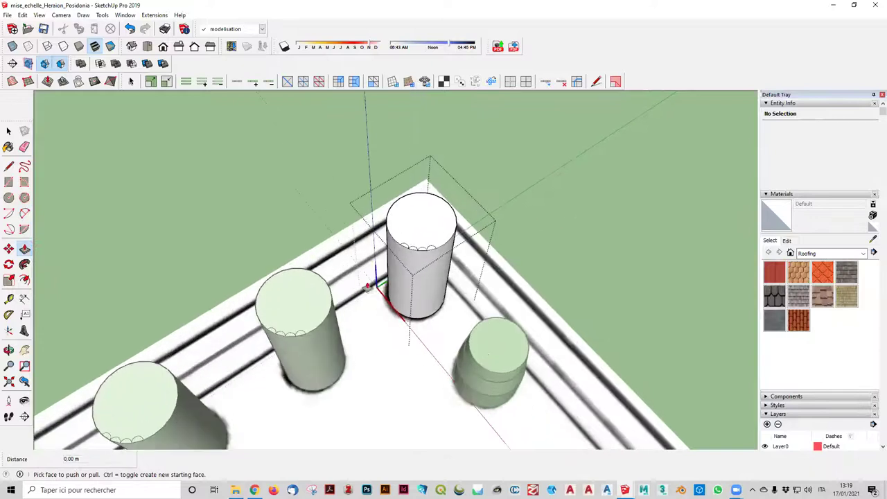
pyautogui.scroll(3, 385, 241)
pyautogui.click(506, 202)
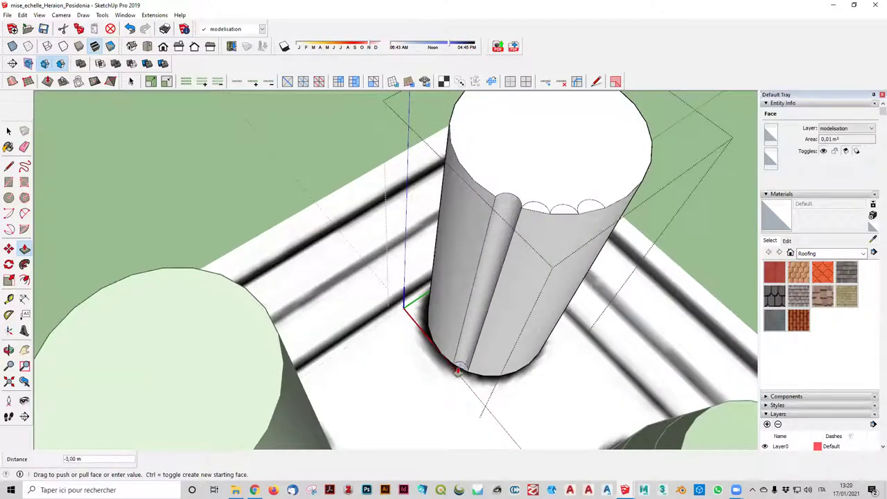
pyautogui.click(457, 371)
pyautogui.scroll(-3, 458, 371)
pyautogui.scroll(-3, 457, 371)
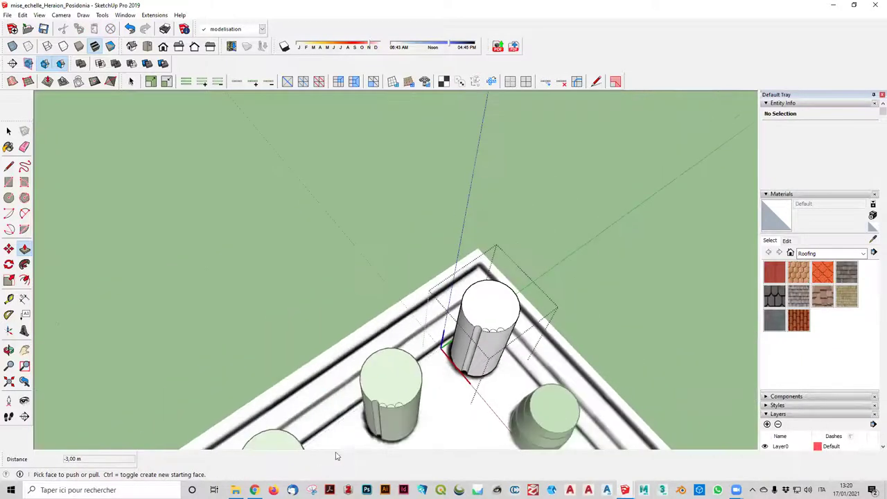
pyautogui.scroll(1, 440, 367)
pyautogui.scroll(2, 485, 312)
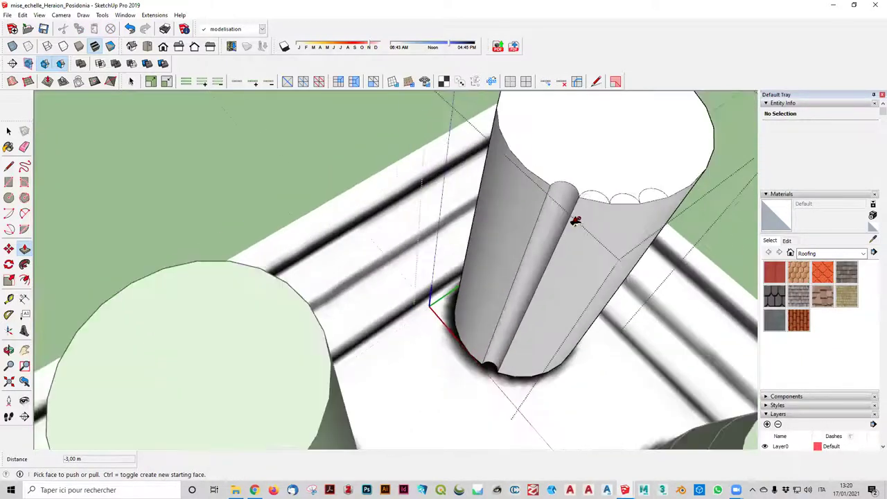
pyautogui.scroll(-1, 574, 217)
# - Carve the remaining three flute faces to the same 3 m depth
pyautogui.doubleClick(593, 200)
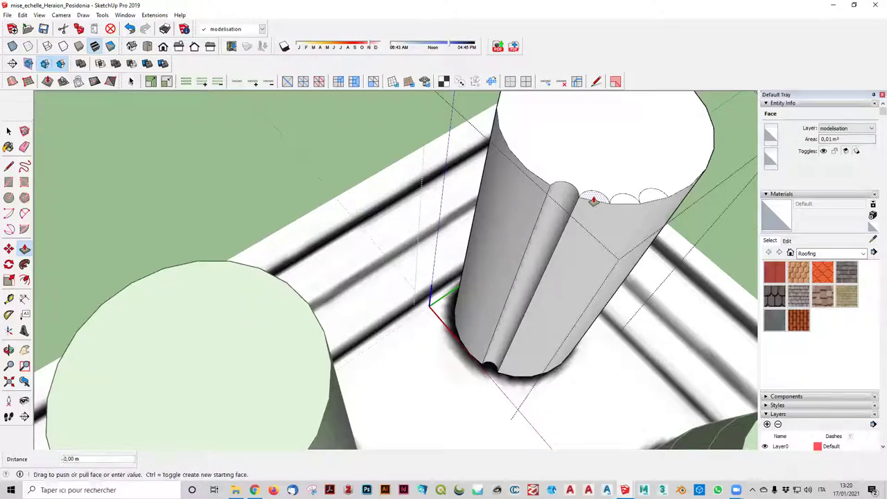
pyautogui.doubleClick(620, 203)
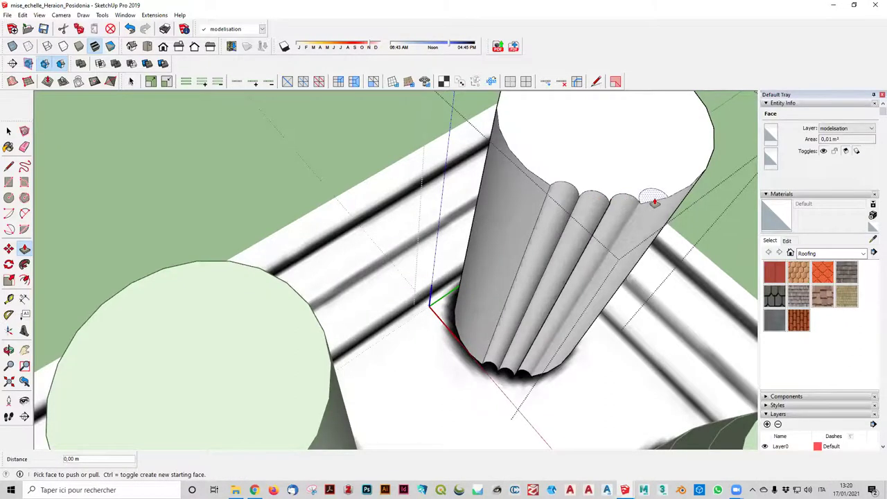
pyautogui.doubleClick(652, 196)
pyautogui.moveTo(652, 198)
pyautogui.mouseDown(button='middle')
pyautogui.moveTo(572, 337)
pyautogui.moveTo(421, 311)
pyautogui.moveTo(406, 293)
pyautogui.moveTo(453, 283)
pyautogui.moveTo(382, 319)
pyautogui.moveTo(638, 219)
pyautogui.moveTo(646, 228)
pyautogui.mouseUp(button='middle')
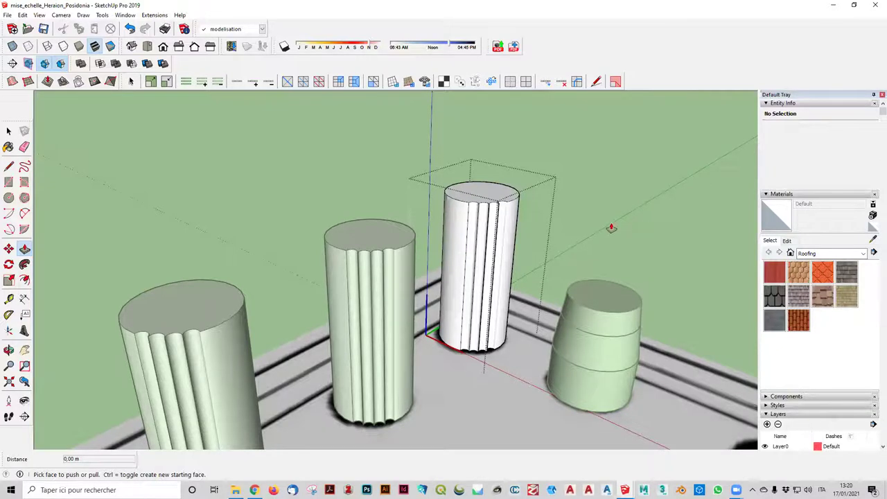
# - Orbit and zoom around the fluted column row to inspect it
pyautogui.scroll(-3, 611, 228)
pyautogui.scroll(-2, 611, 228)
pyautogui.scroll(2, 424, 353)
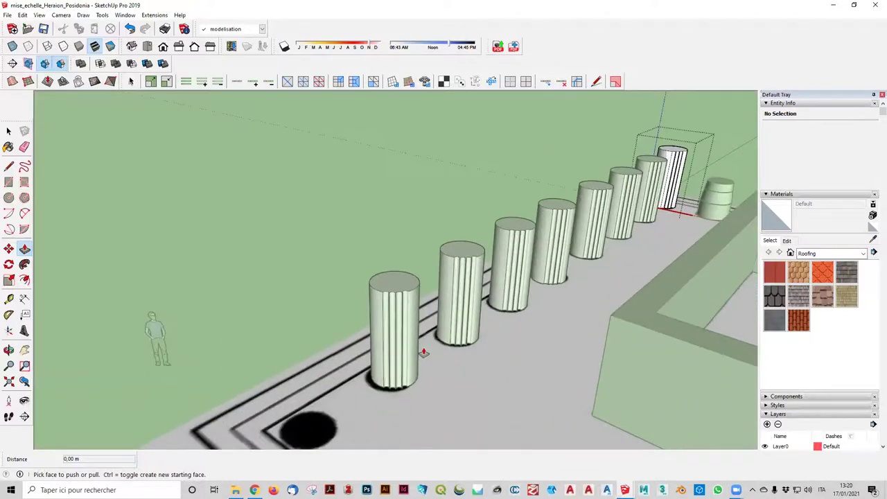
pyautogui.scroll(1, 424, 353)
pyautogui.scroll(2, 490, 348)
pyautogui.scroll(-3, 511, 331)
pyautogui.moveTo(534, 311); pyautogui.dragTo(409, 320, button='middle')
pyautogui.scroll(-3, 499, 257)
pyautogui.scroll(-2, 509, 257)
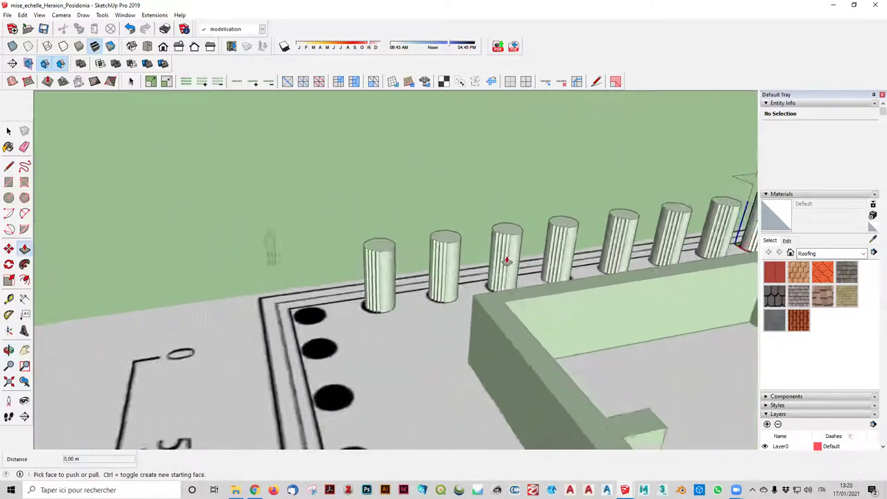
pyautogui.moveTo(509, 257); pyautogui.dragTo(723, 244, button='middle')
# - Return to Select, view the whole temple platform, and show the Doric order diagram in Chrome
pyautogui.press('p')
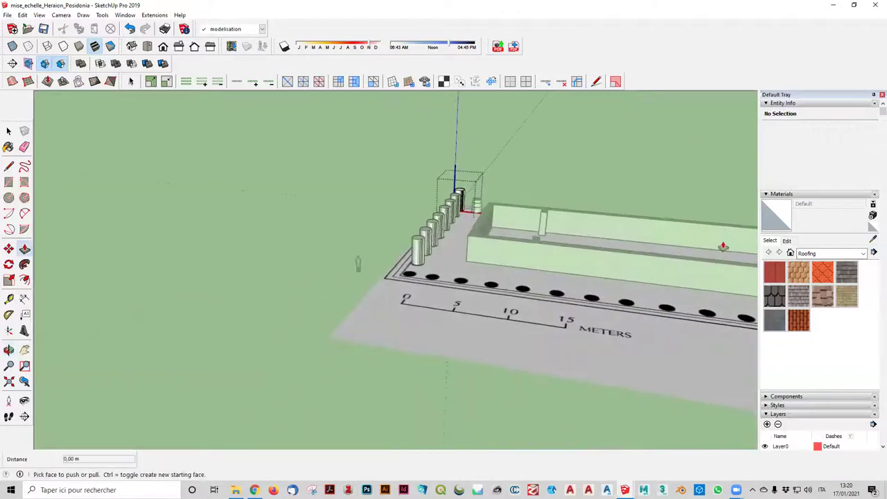
pyautogui.click(8, 131)
pyautogui.moveTo(344, 346); pyautogui.dragTo(443, 365, button='middle')
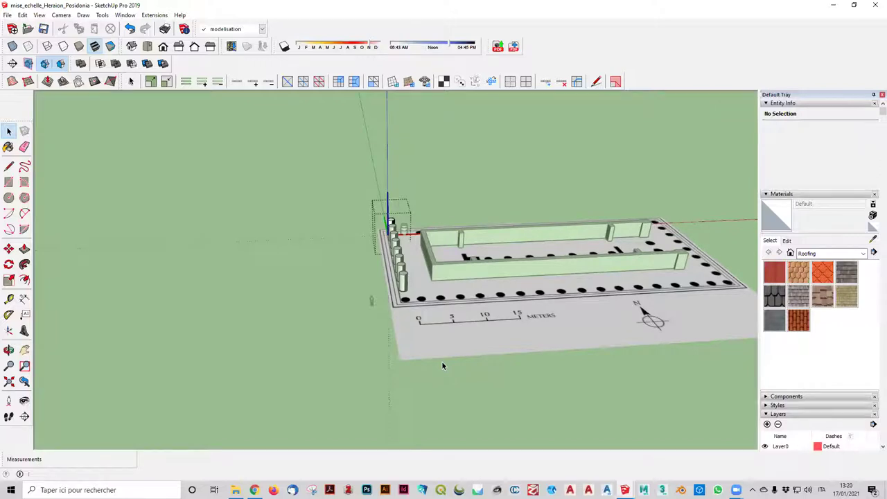
pyautogui.moveTo(439, 368); pyautogui.dragTo(461, 351, button='middle')
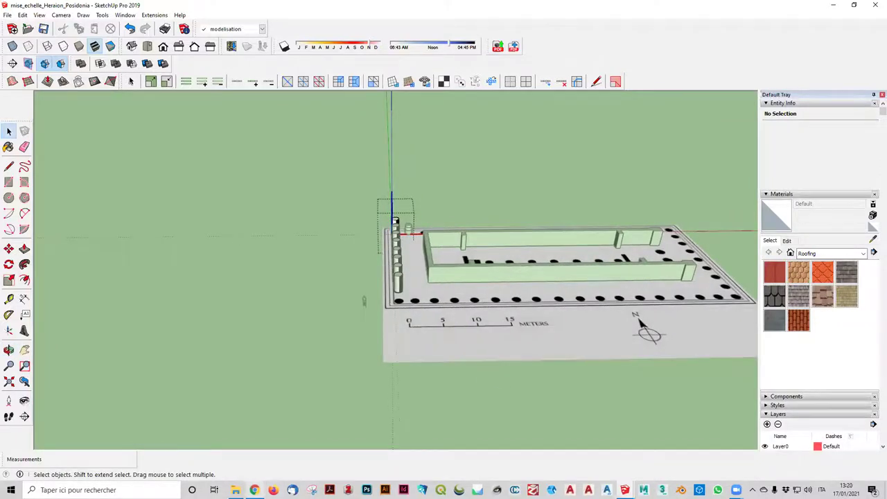
pyautogui.click(255, 490)
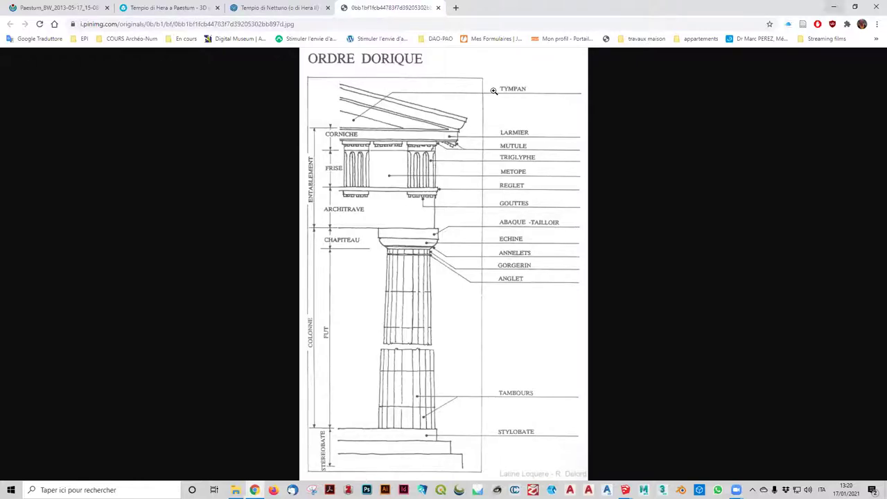
# - Set the Chrome Doric order diagram aside and zoom back in on the SketchUp column row
pyautogui.click(833, 7)
pyautogui.scroll(3, 407, 266)
pyautogui.scroll(3, 376, 250)
pyautogui.scroll(-3, 362, 270)
pyautogui.scroll(2, 575, 353)
pyautogui.scroll(1, 575, 354)
pyautogui.scroll(-1, 555, 345)
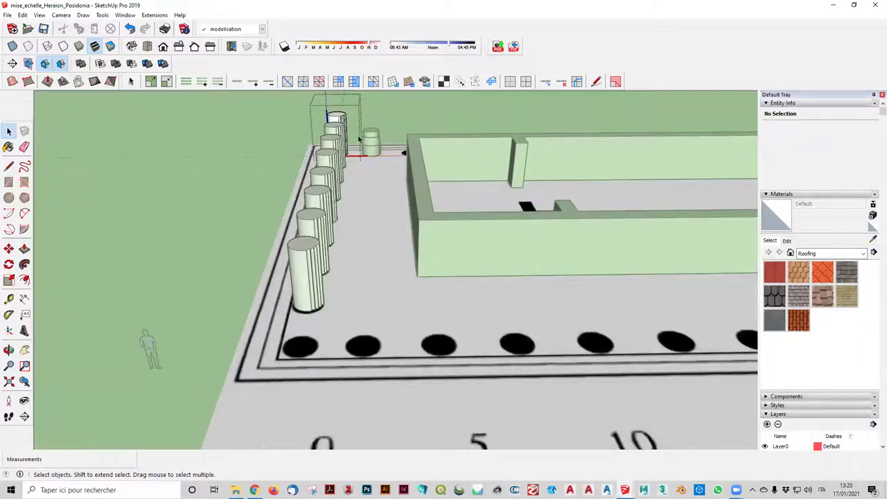
# - Orbit and zoom toward a near top-down view of the fluted column row
pyautogui.scroll(1, 317, 270)
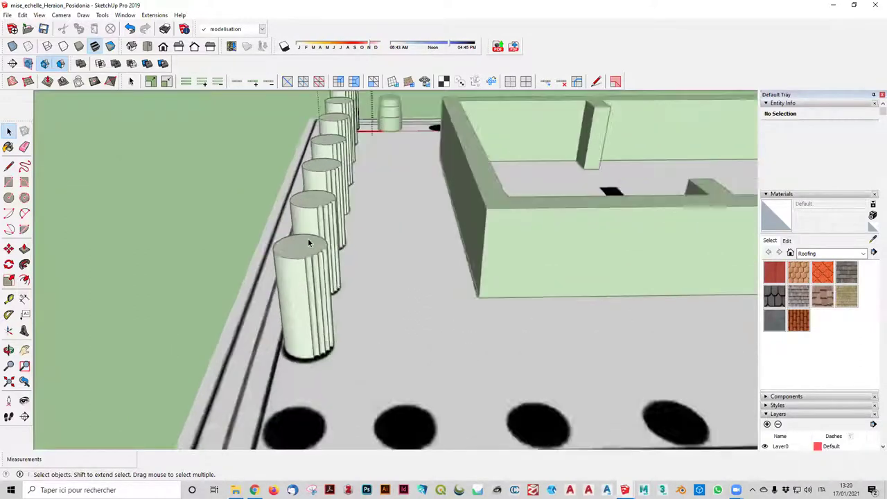
pyautogui.scroll(1, 326, 249)
pyautogui.scroll(-2, 246, 259)
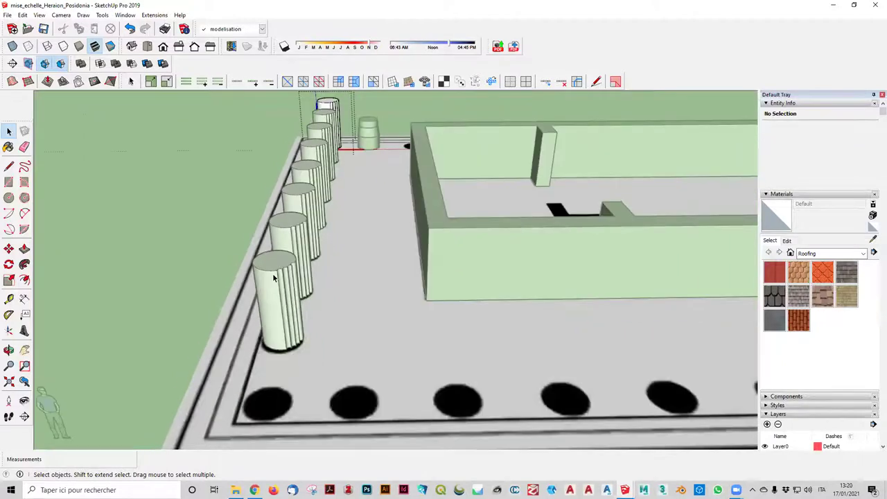
pyautogui.scroll(-1, 272, 273)
pyautogui.moveTo(282, 225); pyautogui.dragTo(283, 372, button='middle')
pyautogui.scroll(2, 284, 385)
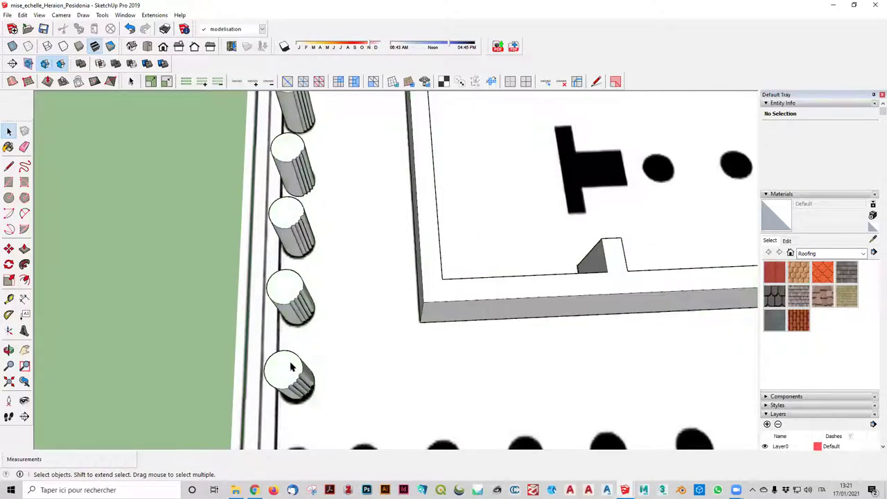
pyautogui.scroll(-3, 291, 368)
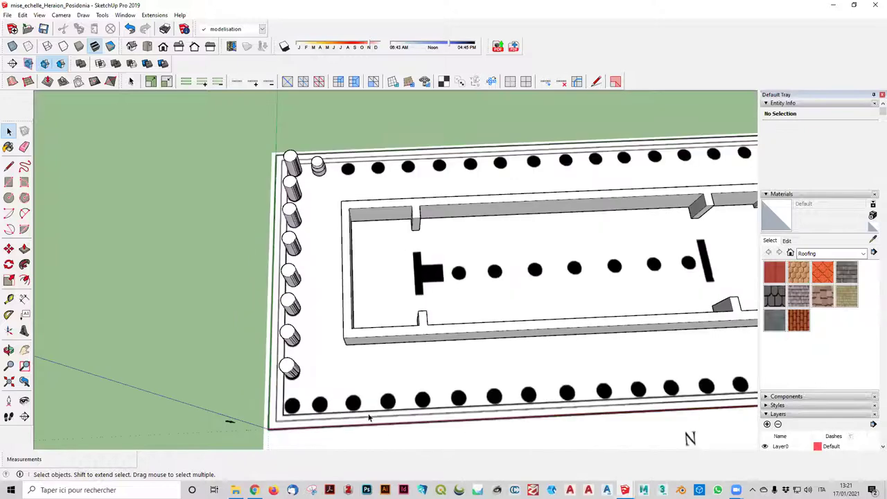
pyautogui.scroll(3, 368, 417)
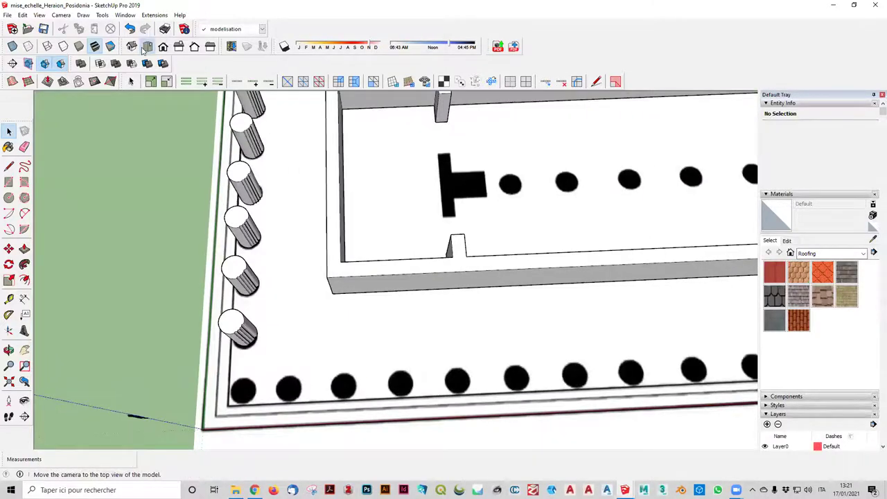
# - Switch to Top view and zoom and pan onto the lower-left corner column
pyautogui.click(146, 47)
pyautogui.scroll(3, 389, 452)
pyautogui.scroll(1, 471, 446)
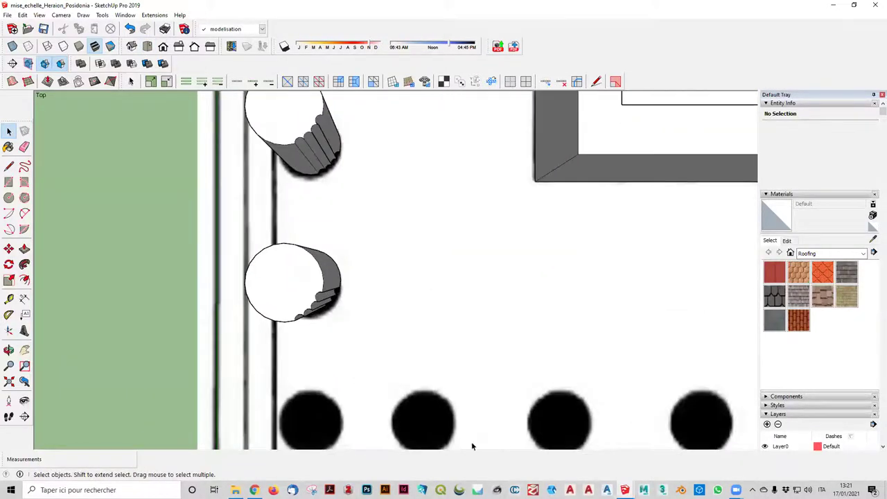
pyautogui.keyDown('shift'); pyautogui.moveTo(448, 422); pyautogui.dragTo(445, 360, button='middle'); pyautogui.keyUp('shift')
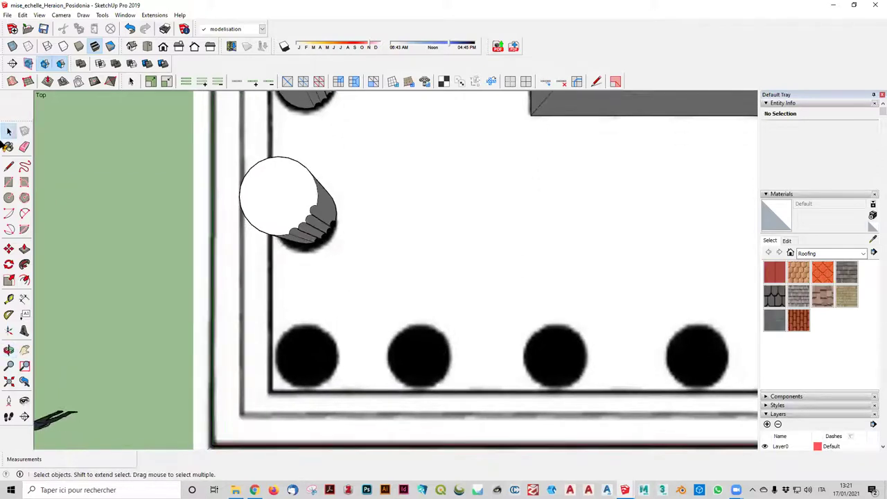
# - Draw a circle from the centre to the rim of the second front-row column hole
pyautogui.click(9, 198)
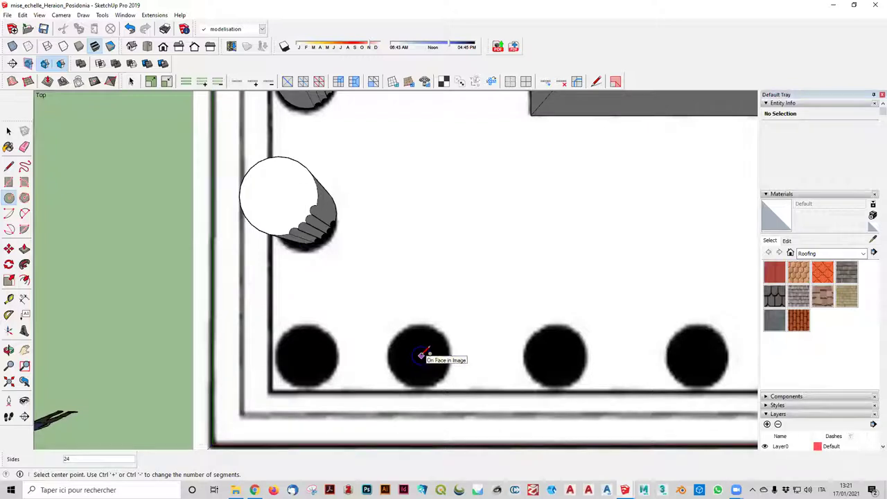
pyautogui.click(418, 354)
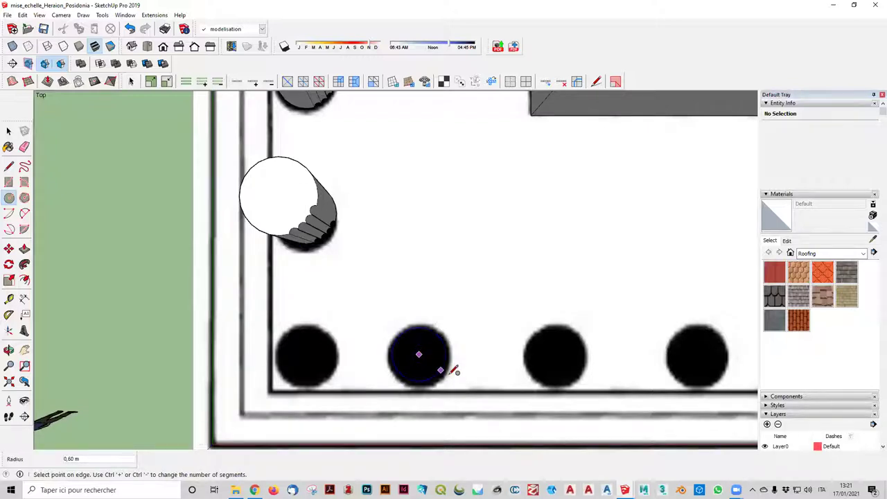
pyautogui.scroll(1, 443, 371)
pyautogui.scroll(1, 444, 371)
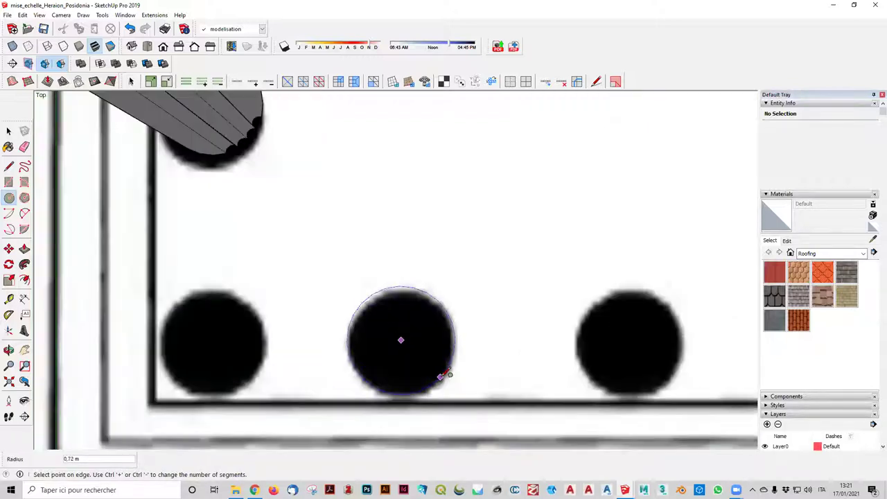
pyautogui.click(443, 371)
# - Orbit back to a tilted 3D view and select the new circle's face
pyautogui.scroll(-2, 448, 347)
pyautogui.moveTo(448, 347); pyautogui.dragTo(428, 233, button='middle')
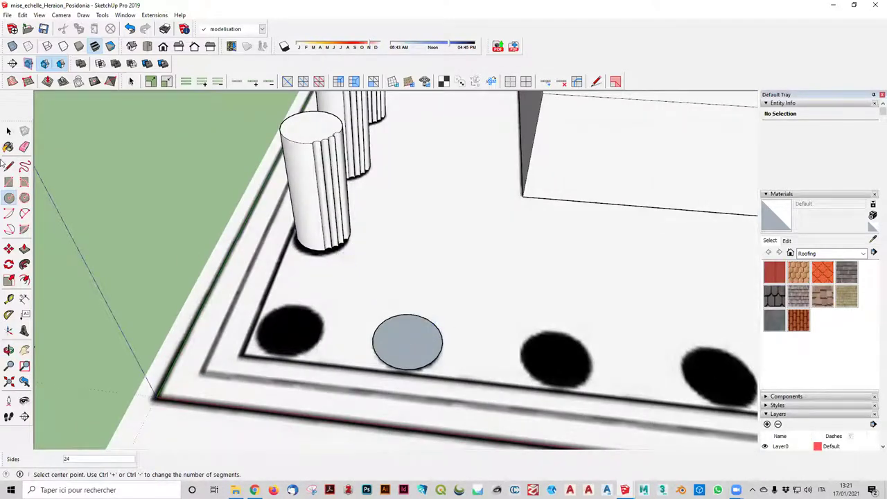
pyautogui.scroll(-2, 414, 251)
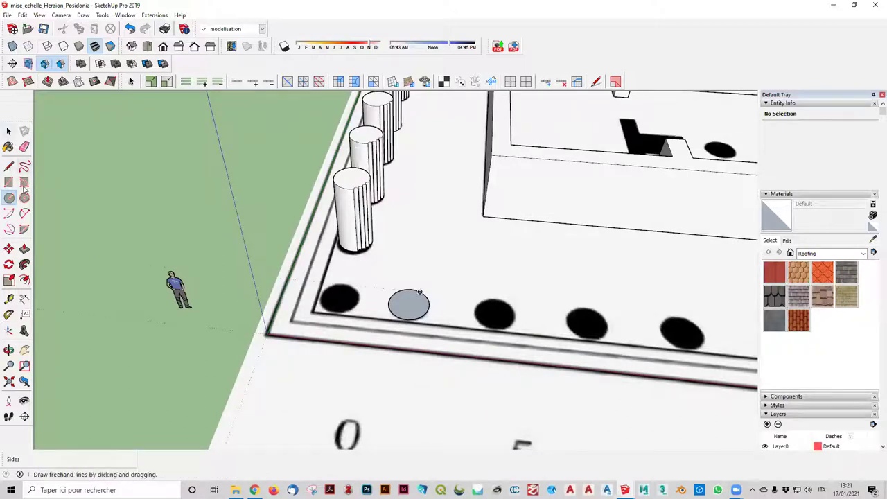
pyautogui.click(9, 248)
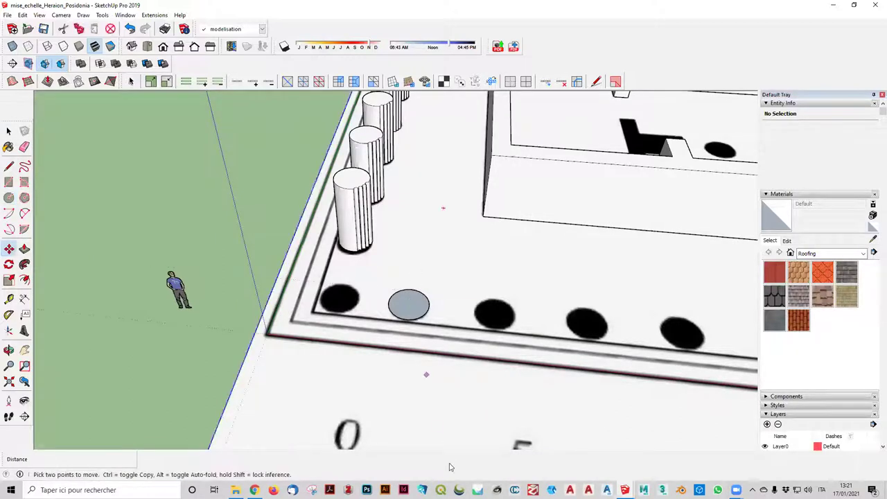
pyautogui.press('s')
pyautogui.press('space')
pyautogui.click(409, 310)
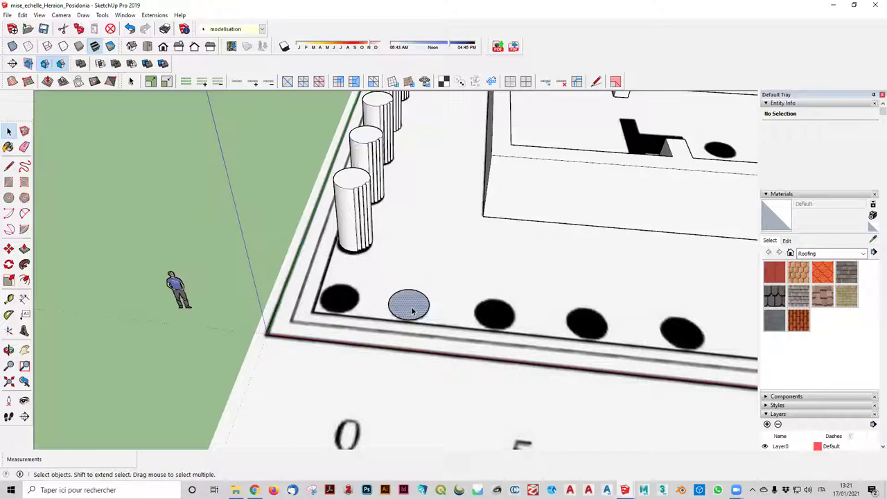
# - Move the circle with its edges off the plan, beside the scale bar's 0 mark
pyautogui.doubleClick(408, 311)
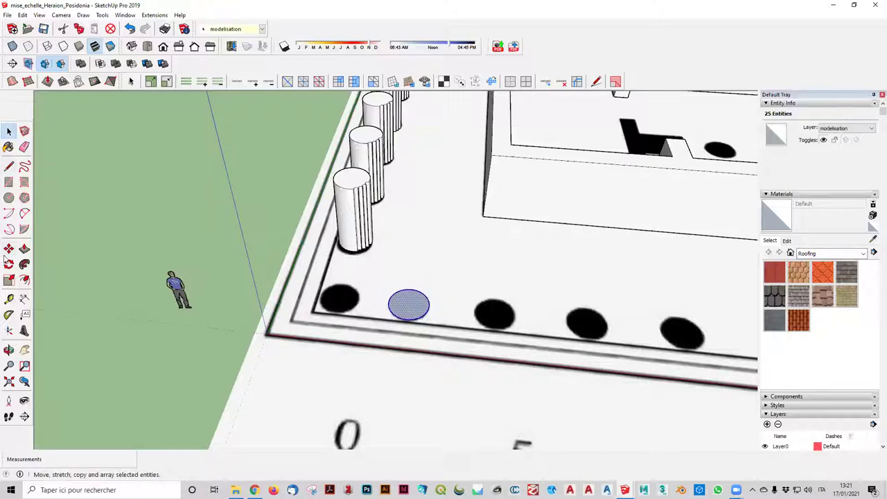
pyautogui.click(9, 248)
pyautogui.click(404, 307)
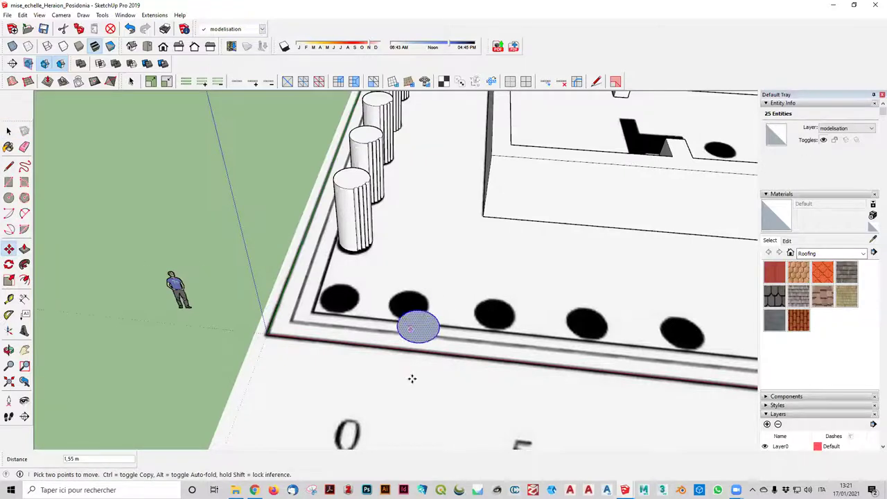
pyautogui.click(422, 426)
# - Orbit and zoom out to frame the whole temple, then open the View menu
pyautogui.moveTo(422, 406); pyautogui.dragTo(447, 400, button='middle')
pyautogui.scroll(-3, 447, 399)
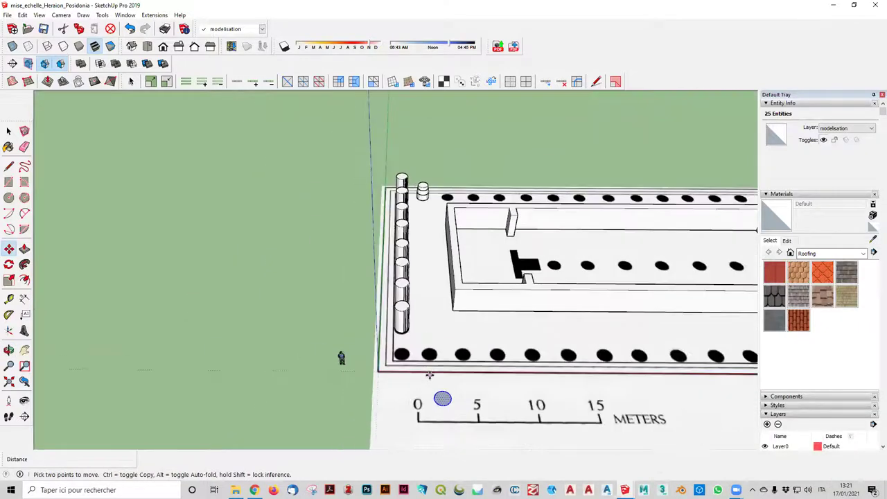
pyautogui.scroll(1, 424, 374)
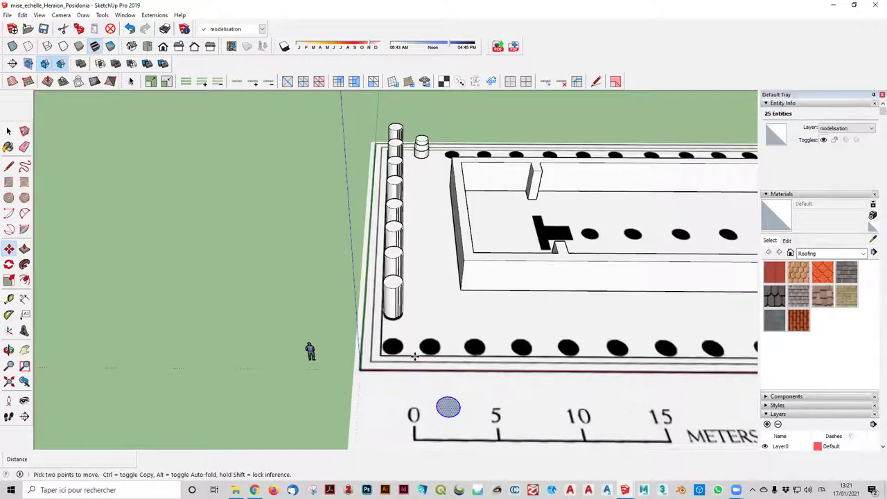
pyautogui.scroll(-2, 510, 361)
pyautogui.scroll(-1, 478, 385)
pyautogui.scroll(-1, 570, 347)
pyautogui.scroll(1, 633, 349)
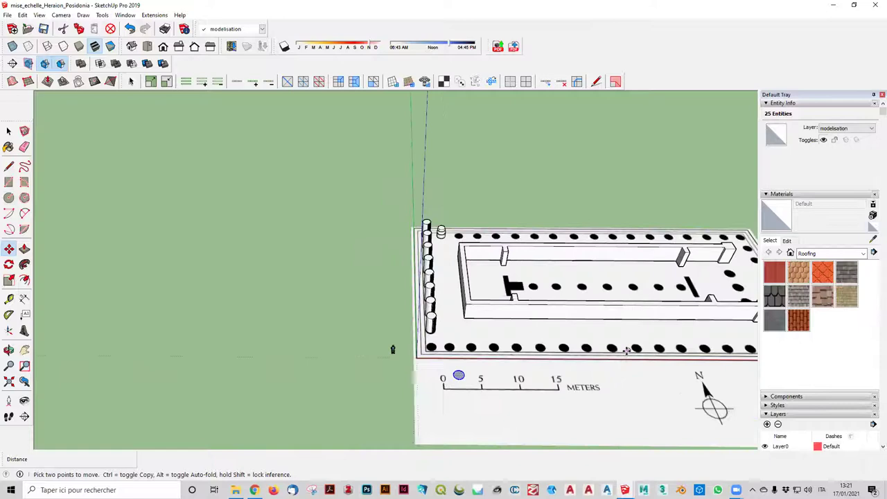
pyautogui.scroll(-2, 626, 352)
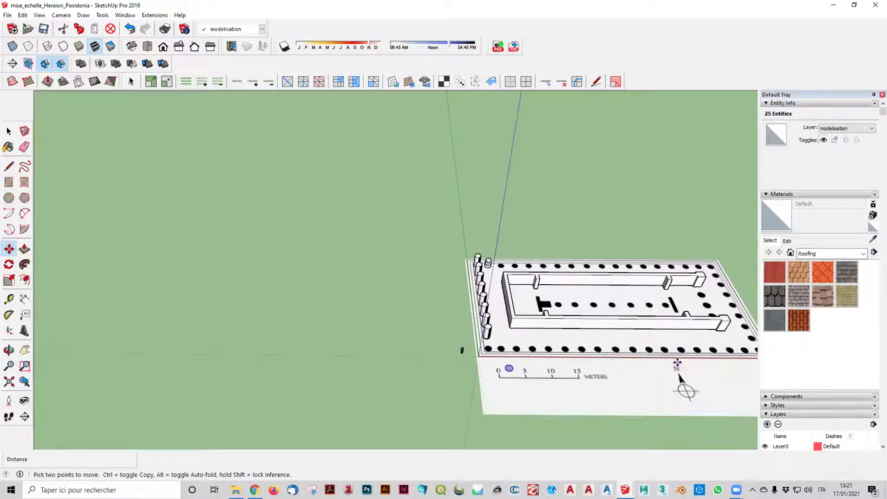
pyautogui.moveTo(730, 348); pyautogui.dragTo(647, 296, button='middle')
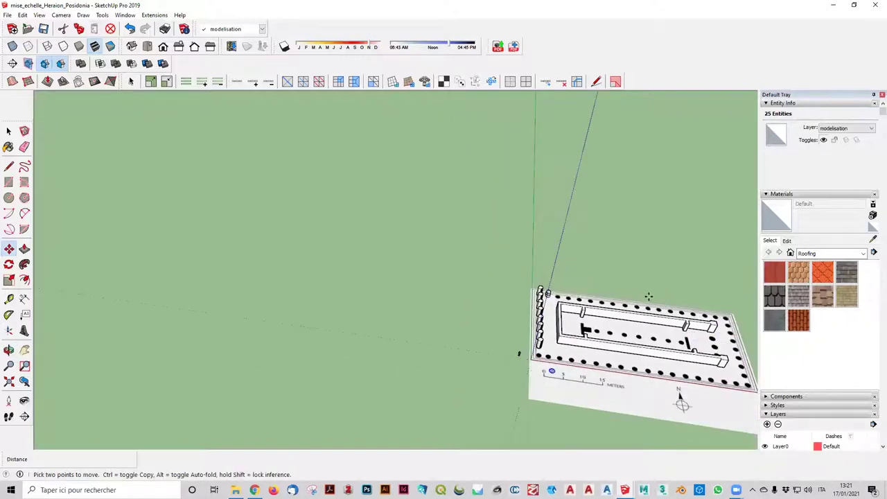
pyautogui.moveTo(496, 187); pyautogui.dragTo(443, 169, button='middle')
pyautogui.scroll(2, 443, 168)
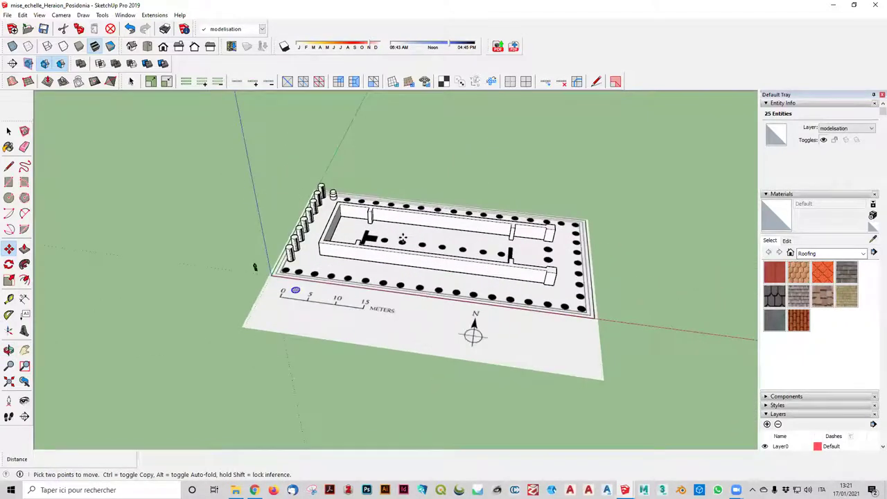
pyautogui.click(40, 15)
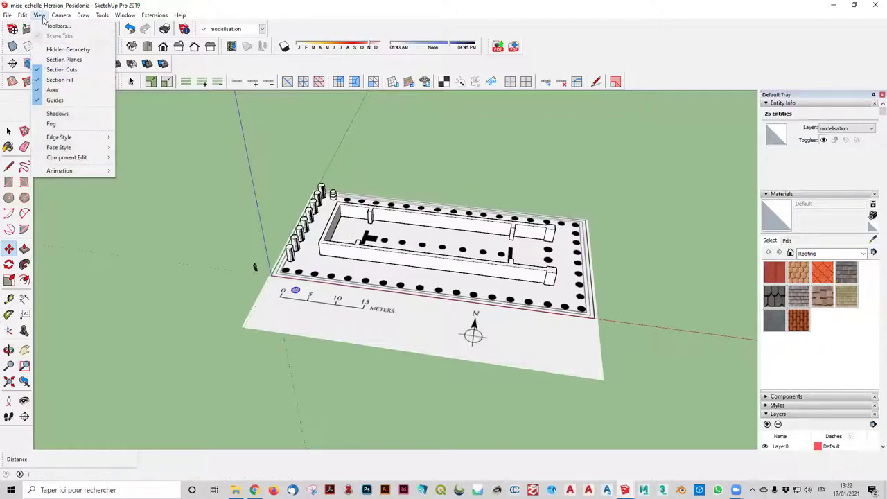
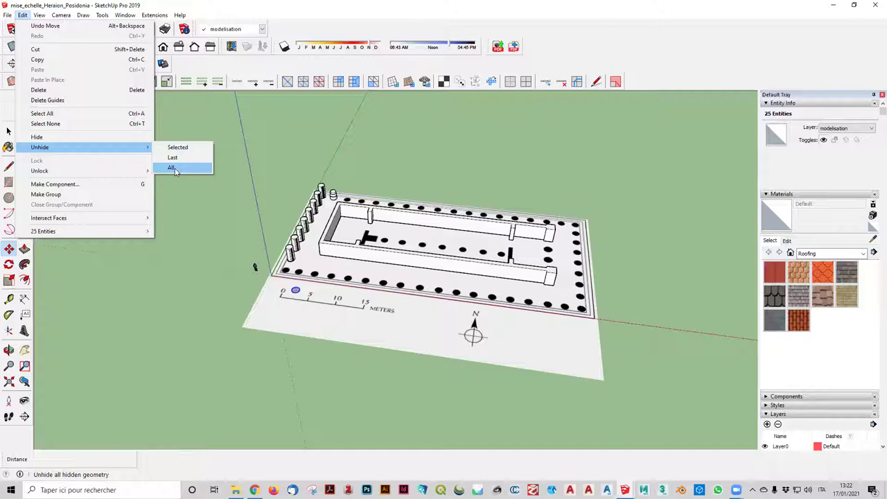
# - Unhide all hidden geometry with Edit > Unhide > All and zoom in on the temple
pyautogui.click(173, 168)
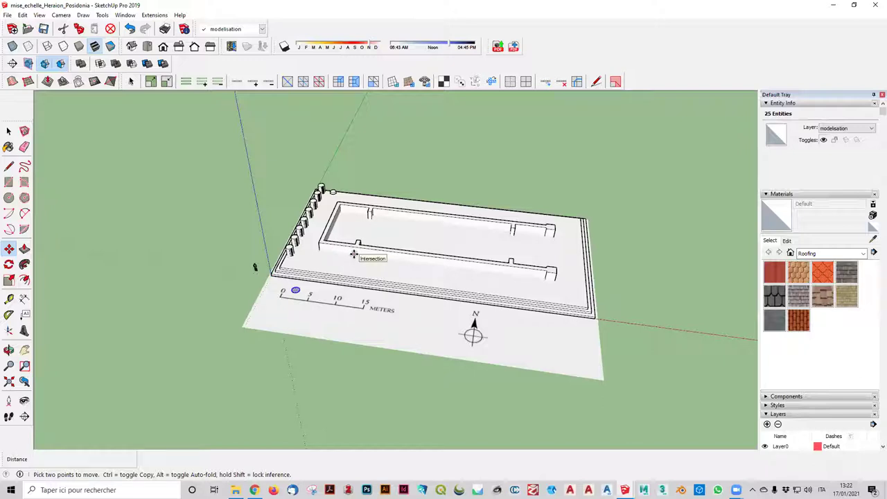
pyautogui.scroll(2, 339, 247)
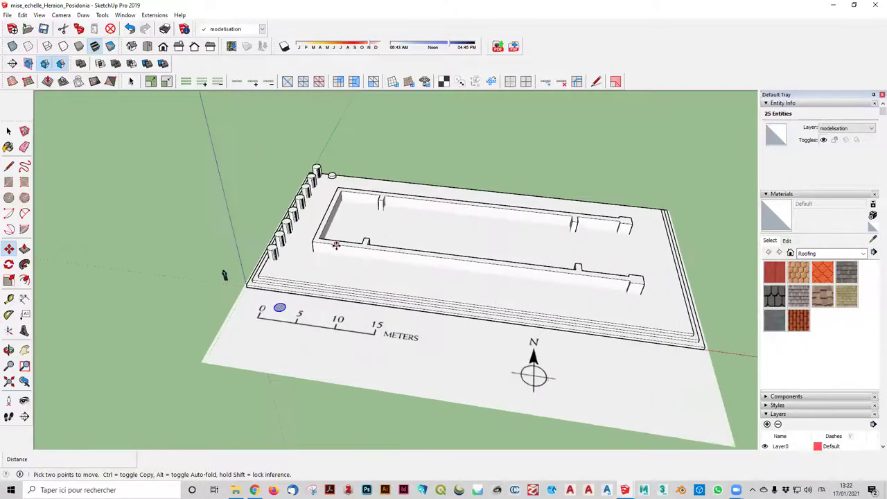
pyautogui.scroll(3, 354, 291)
pyautogui.scroll(-1, 316, 300)
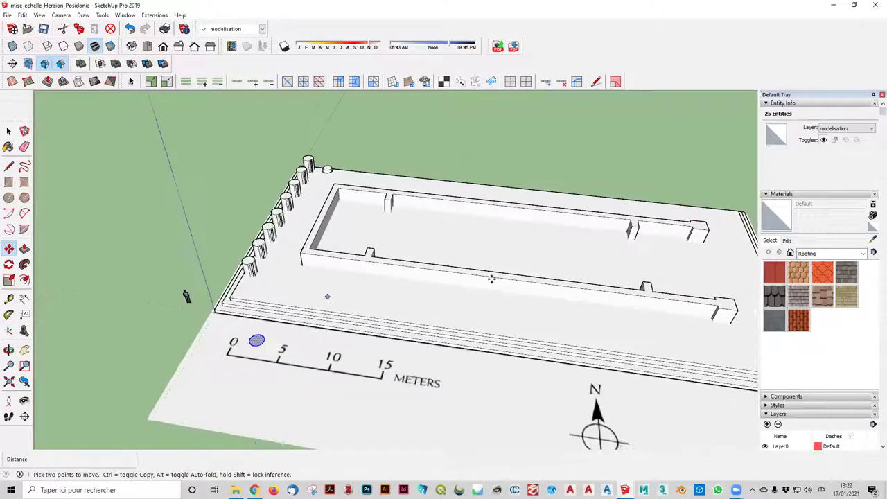
pyautogui.click(9, 131)
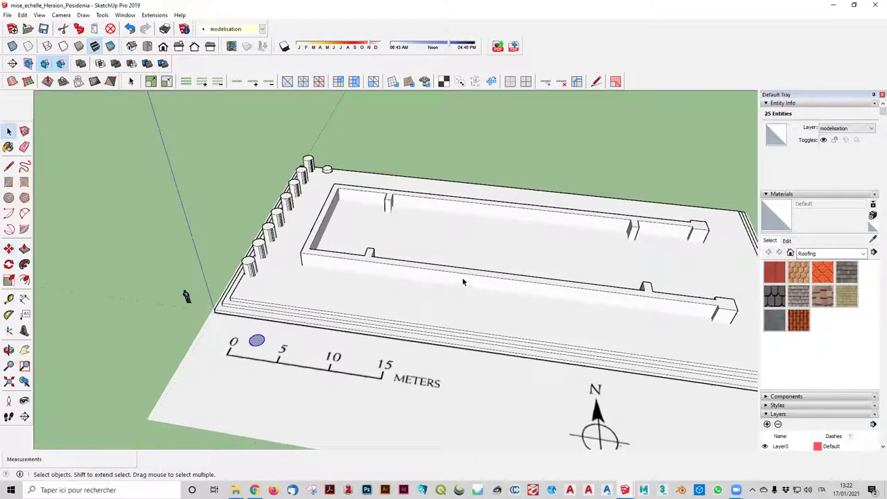
pyautogui.click(462, 281)
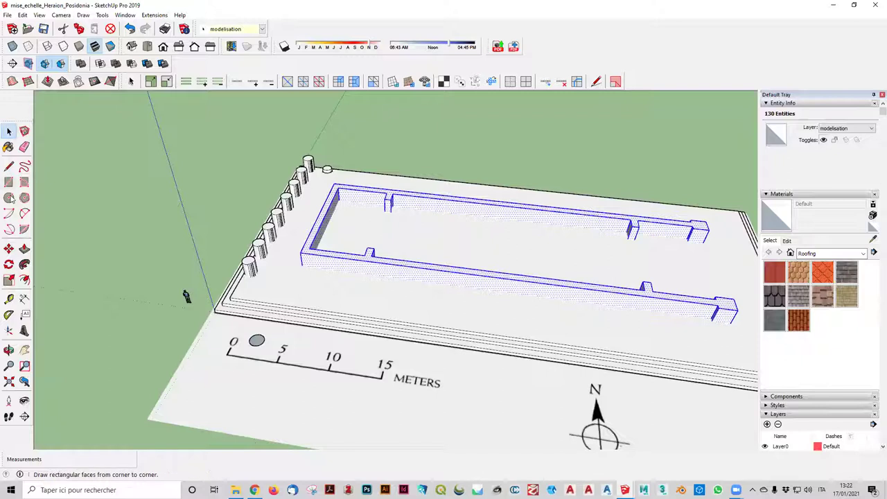
pyautogui.click(9, 248)
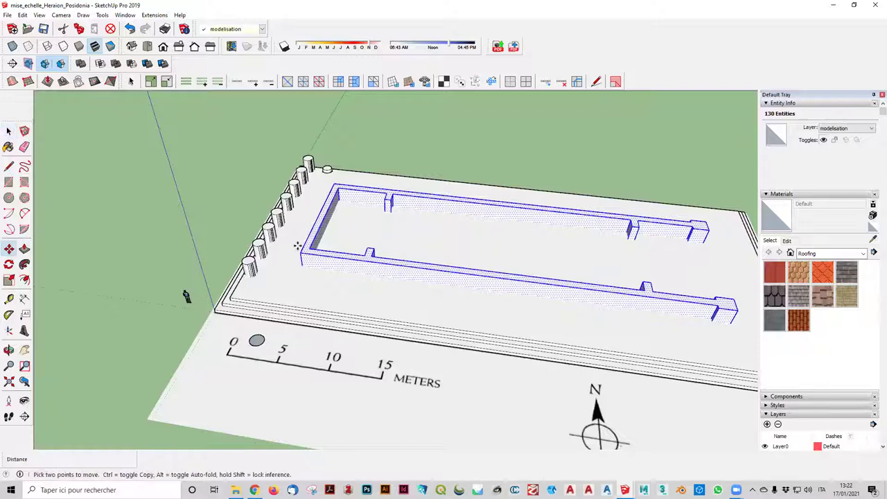
pyautogui.click(382, 261)
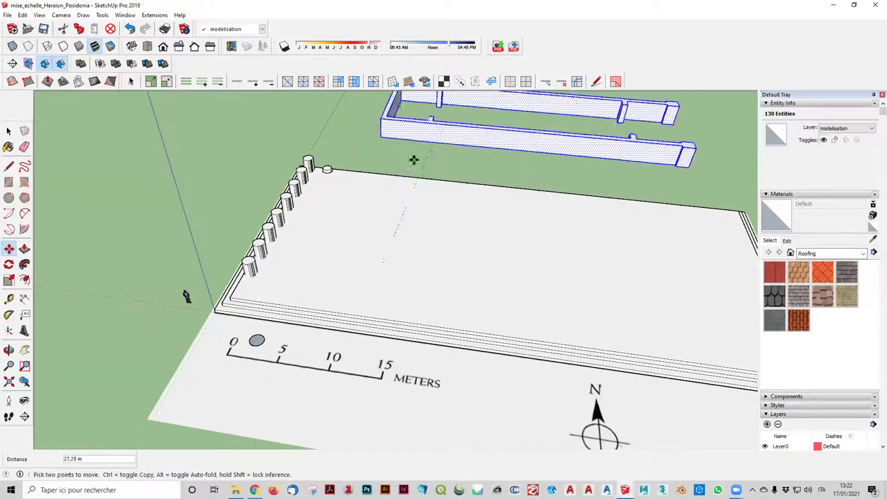
pyautogui.press('Escape')
pyautogui.moveTo(389, 273)
pyautogui.mouseDown(button='middle')
pyautogui.moveTo(471, 234)
pyautogui.moveTo(465, 204)
pyautogui.mouseUp(button='middle')
pyautogui.scroll(3, 358, 248)
pyautogui.scroll(2, 354, 280)
pyautogui.moveTo(355, 280)
pyautogui.mouseDown(button='middle')
pyautogui.moveTo(370, 172)
pyautogui.moveTo(339, 284)
pyautogui.mouseUp(button='middle')
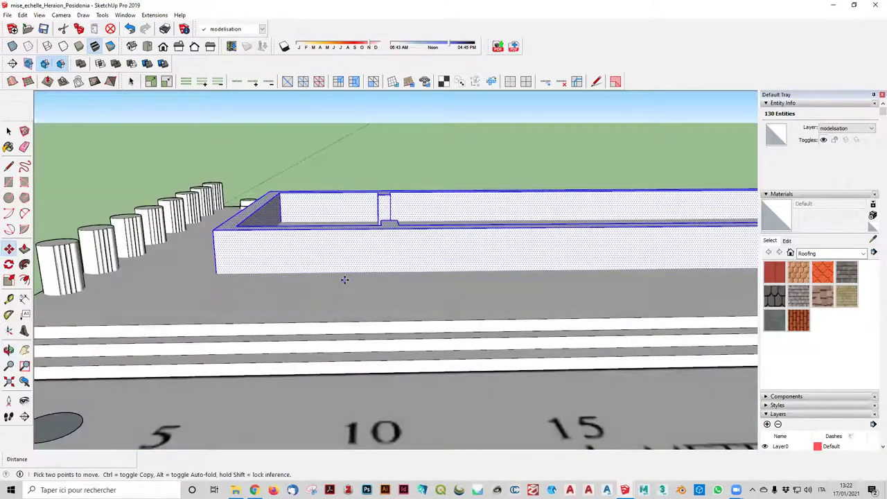
pyautogui.scroll(2, 326, 284)
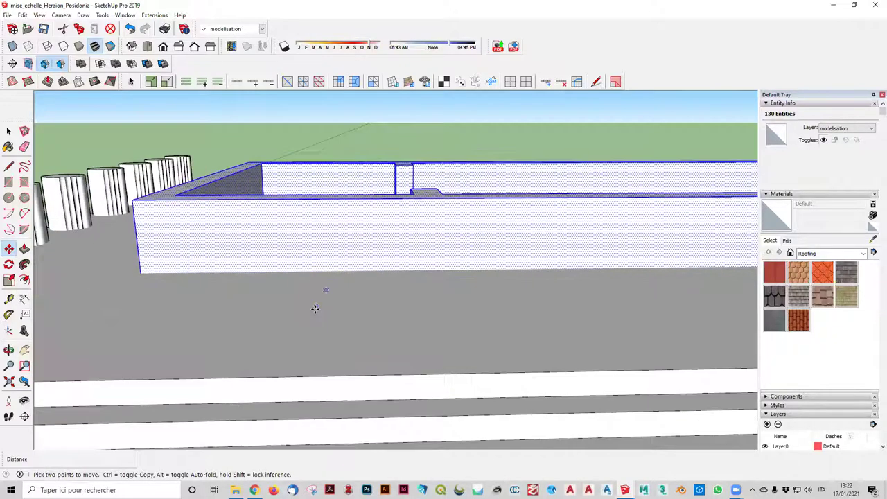
pyautogui.moveTo(319, 300)
pyautogui.mouseDown(button='middle')
pyautogui.moveTo(277, 352)
pyautogui.moveTo(269, 297)
pyautogui.mouseUp(button='middle')
pyautogui.moveTo(271, 254)
pyautogui.mouseDown(button='middle')
pyautogui.moveTo(42, 317)
pyautogui.moveTo(109, 317)
pyautogui.moveTo(243, 261)
pyautogui.moveTo(370, 414)
pyautogui.mouseUp(button='middle')
pyautogui.scroll(-5, 271, 289)
pyautogui.scroll(-3, 271, 289)
pyautogui.scroll(2, 411, 383)
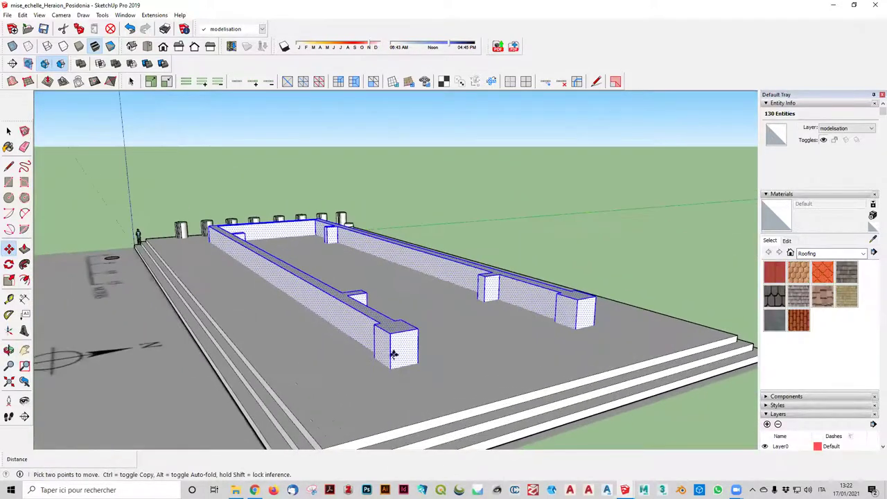
pyautogui.hotkey('ctrl', 't')
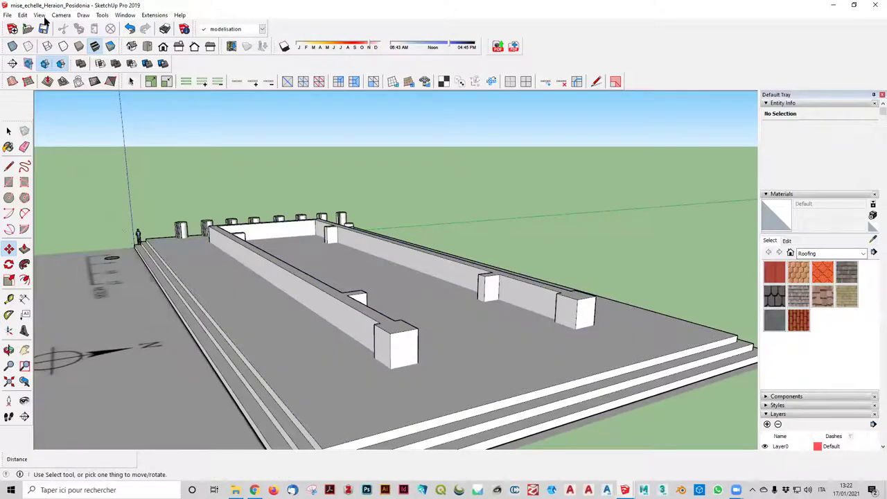
# - Switch the face style to X-ray and orbit to a lower angle on the model
pyautogui.click(39, 15)
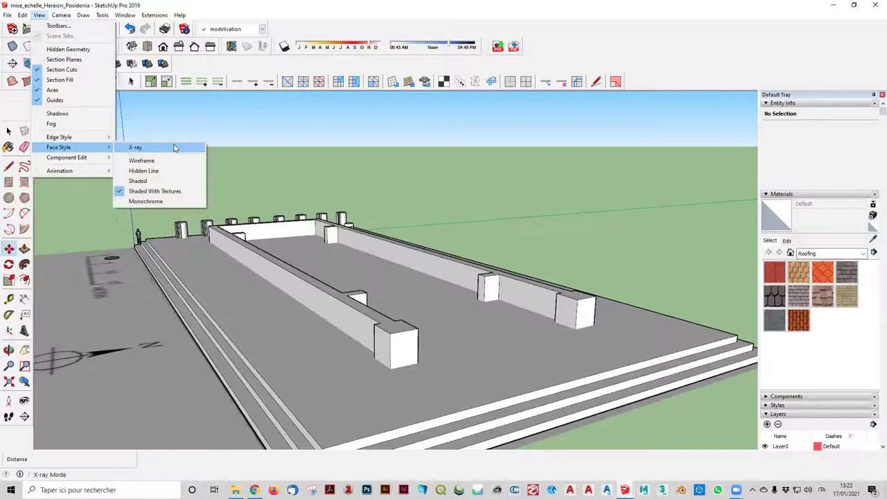
pyautogui.moveTo(58, 147)
pyautogui.click(170, 146)
pyautogui.moveTo(256, 256); pyautogui.dragTo(283, 258, button='middle')
# - Select both long cella walls and orbit closer to them
pyautogui.press('m')
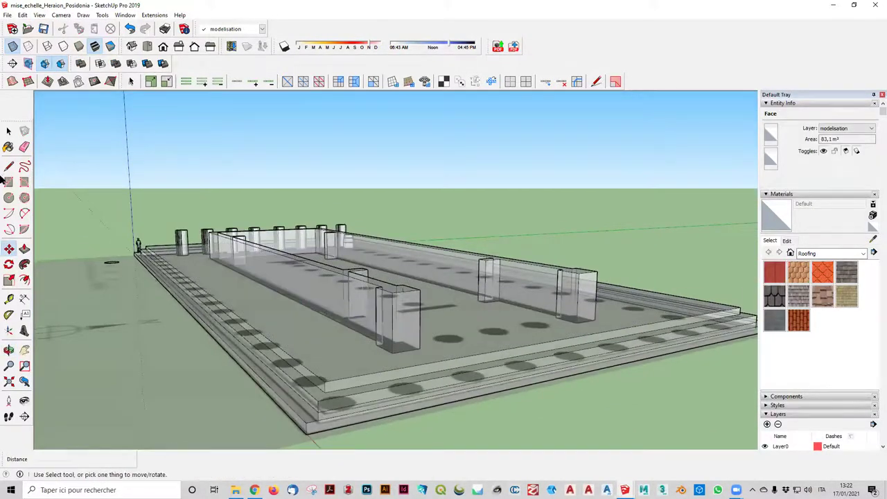
pyautogui.click(8, 131)
pyautogui.tripleClick(363, 332)
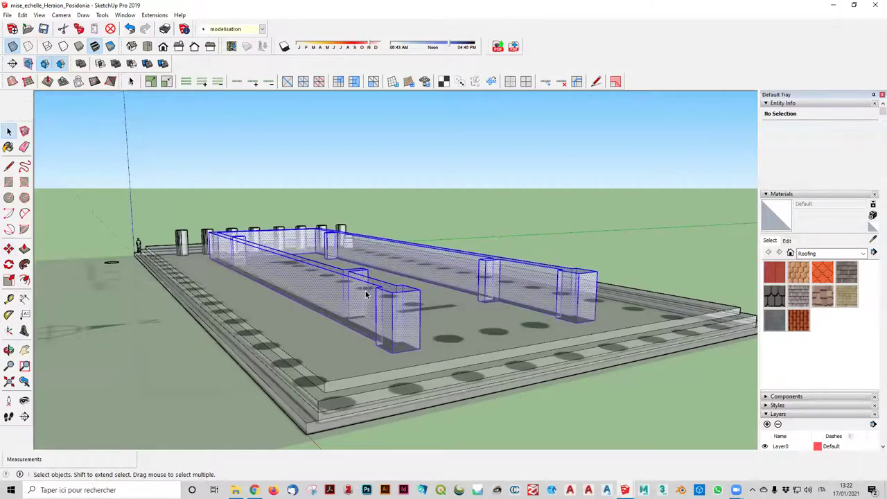
pyautogui.scroll(-2, 363, 332)
pyautogui.moveTo(360, 293); pyautogui.dragTo(183, 201, button='middle')
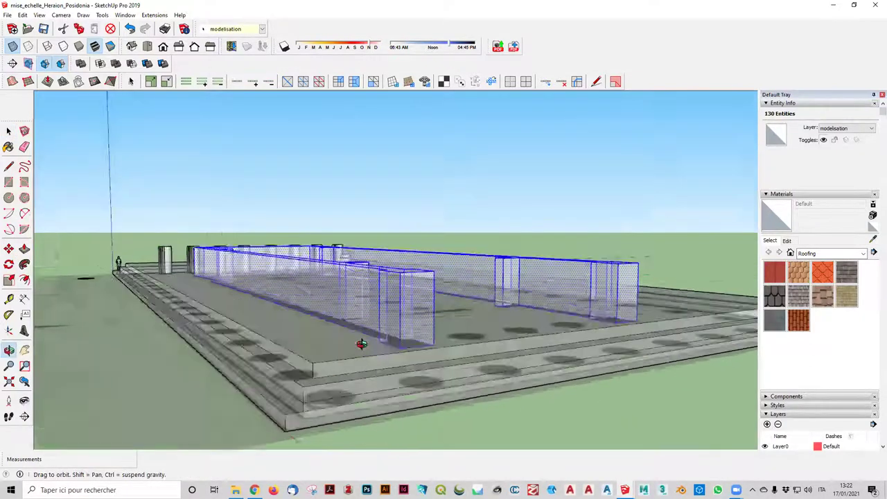
# - Move the cella walls 1,20 m from their corner so they rest on the platform
pyautogui.click(8, 248)
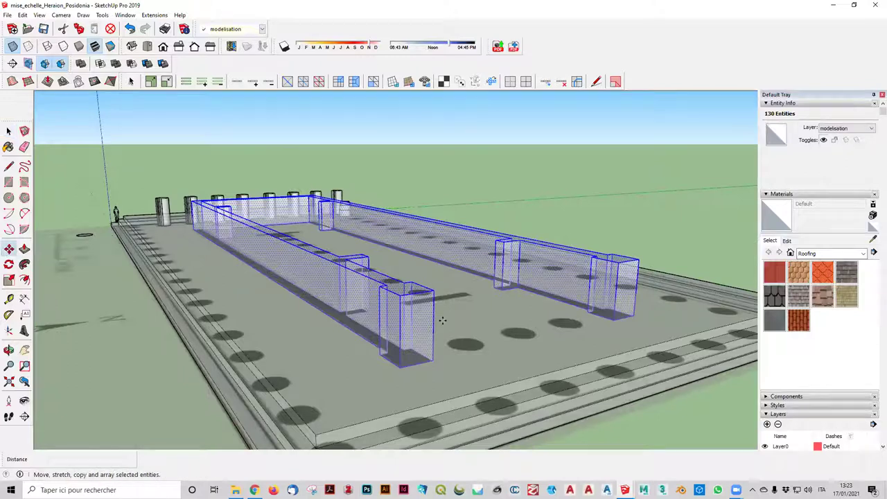
pyautogui.click(400, 367)
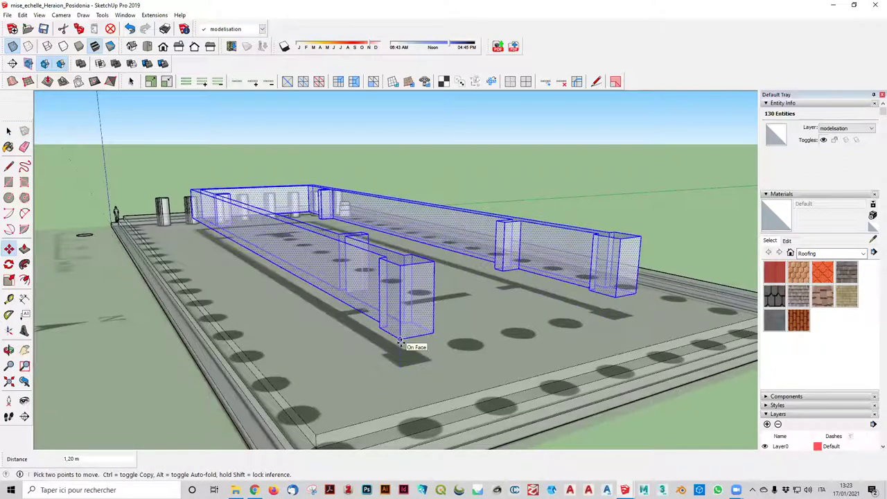
pyautogui.moveTo(400, 341)
pyautogui.mouseDown(button='middle')
pyautogui.moveTo(475, 312)
pyautogui.moveTo(490, 293)
pyautogui.moveTo(505, 297)
pyautogui.moveTo(287, 336)
pyautogui.moveTo(564, 264)
pyautogui.moveTo(693, 291)
pyautogui.moveTo(559, 309)
pyautogui.mouseUp(button='middle')
pyautogui.scroll(-5, 597, 248)
pyautogui.scroll(-3, 708, 298)
pyautogui.scroll(3, 495, 254)
pyautogui.scroll(3, 293, 293)
pyautogui.scroll(2, 293, 293)
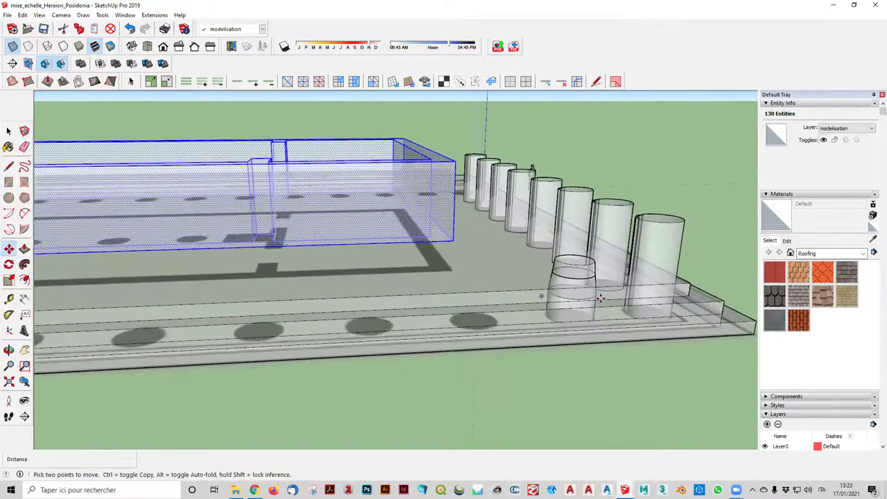
pyautogui.scroll(-1, 657, 262)
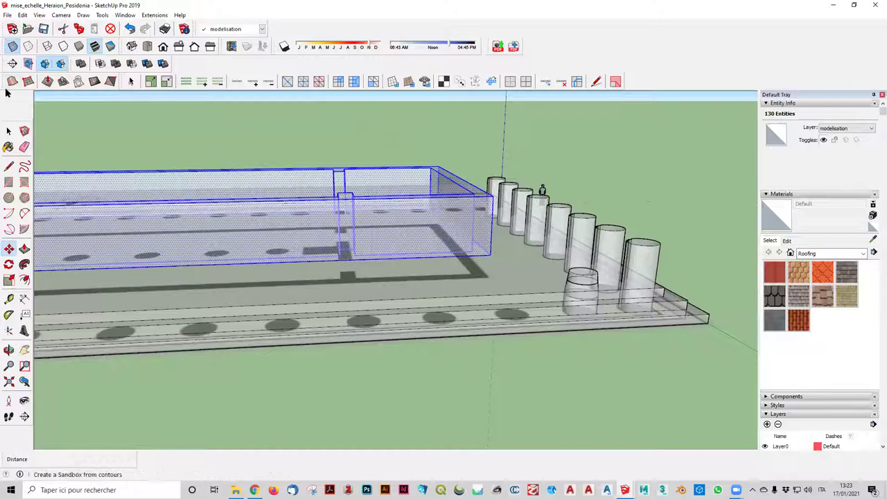
# - Open the column group for editing and move the corner column to a new spot
pyautogui.click(8, 130)
pyautogui.doubleClick(653, 256)
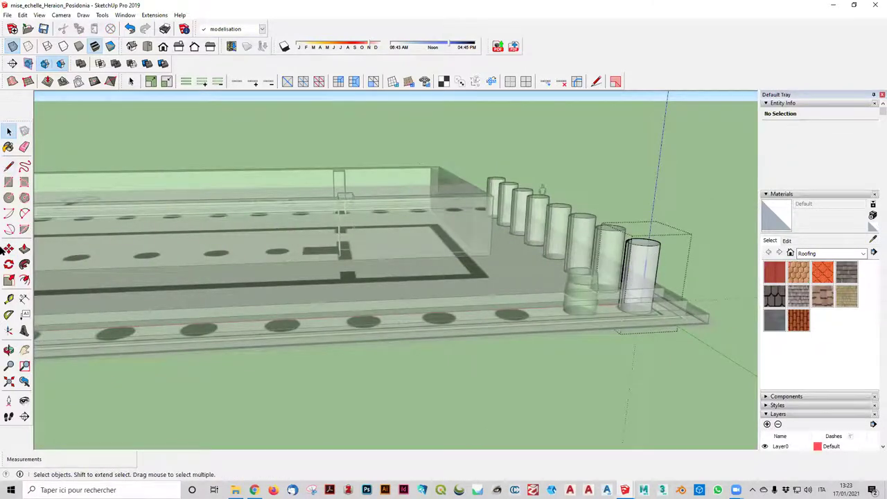
pyautogui.click(645, 316)
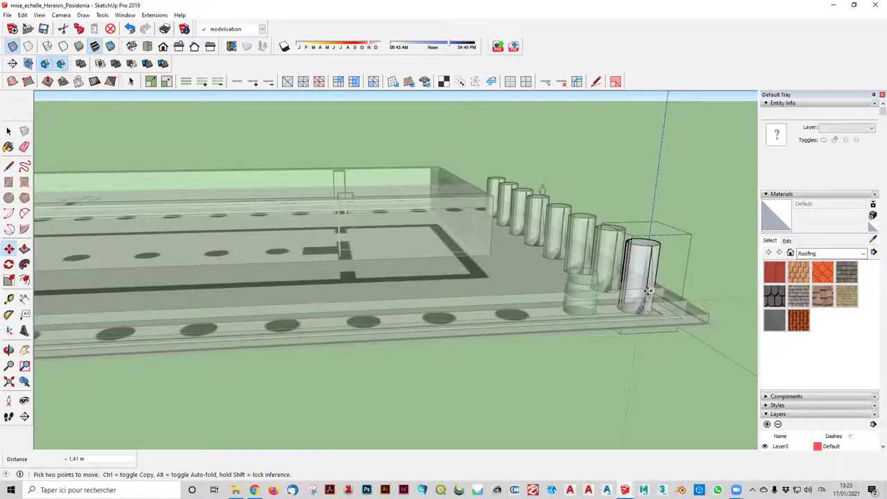
pyautogui.click(644, 292)
# - Move the front column lower on the platform and lift its surface upward
pyautogui.moveTo(734, 299)
pyautogui.mouseDown(button='middle')
pyautogui.moveTo(478, 293)
pyautogui.moveTo(536, 257)
pyautogui.moveTo(362, 313)
pyautogui.mouseUp(button='middle')
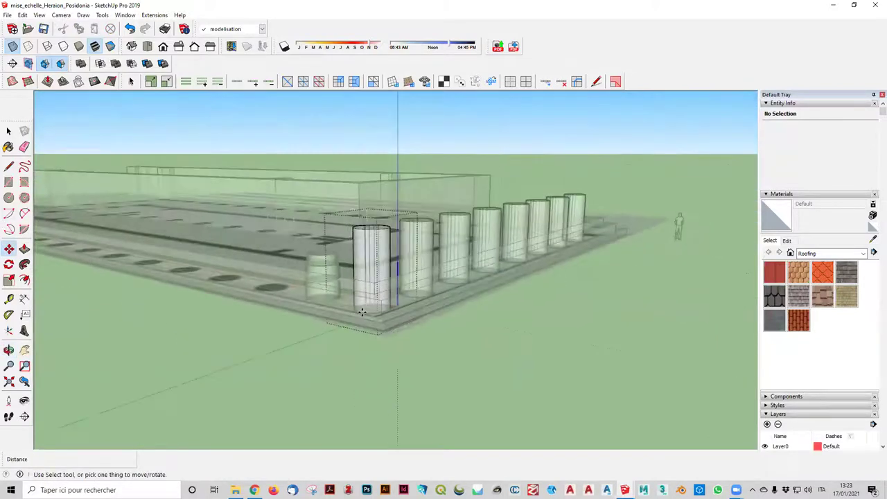
pyautogui.click(362, 312)
pyautogui.click(367, 312)
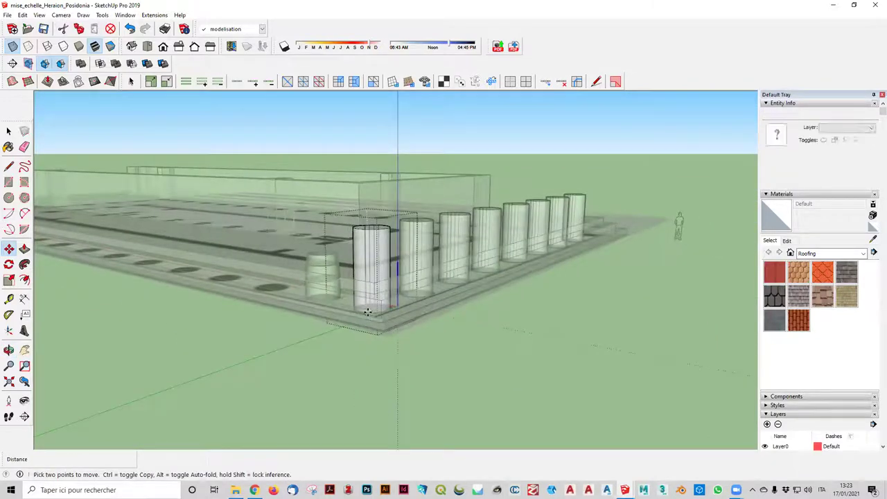
pyautogui.click(383, 303)
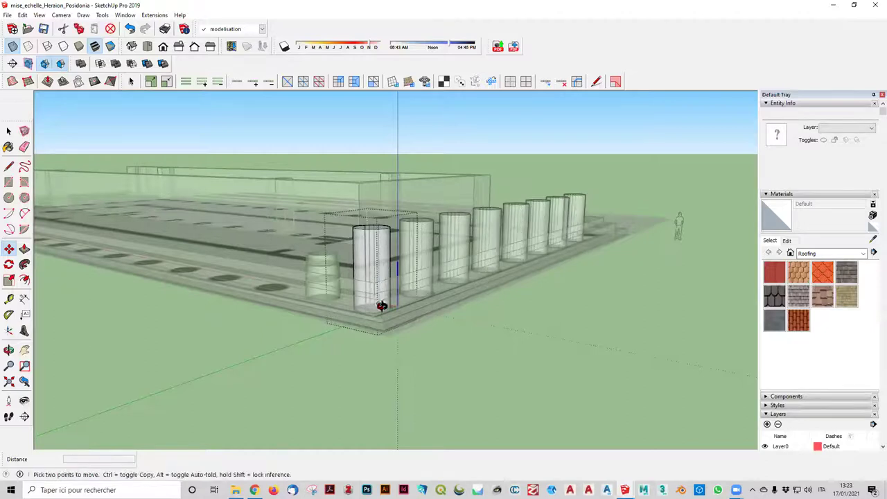
pyautogui.scroll(3, 388, 311)
pyautogui.scroll(2, 395, 318)
pyautogui.scroll(2, 400, 323)
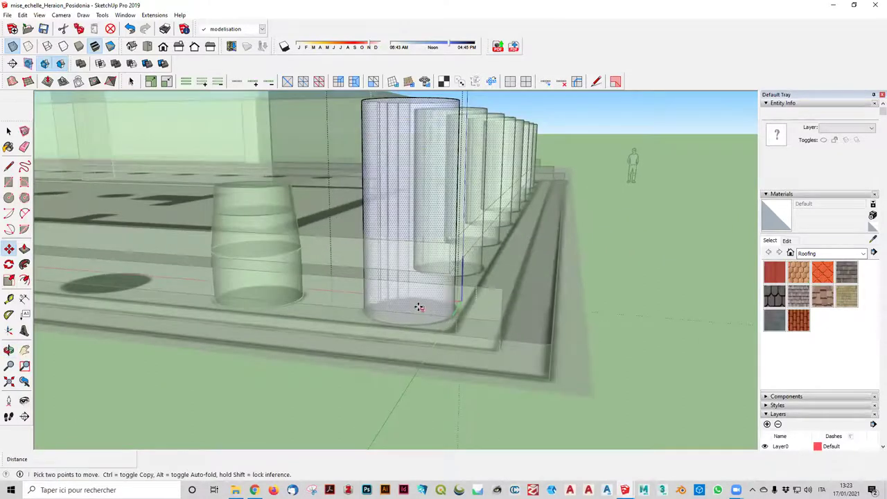
pyautogui.click(411, 307)
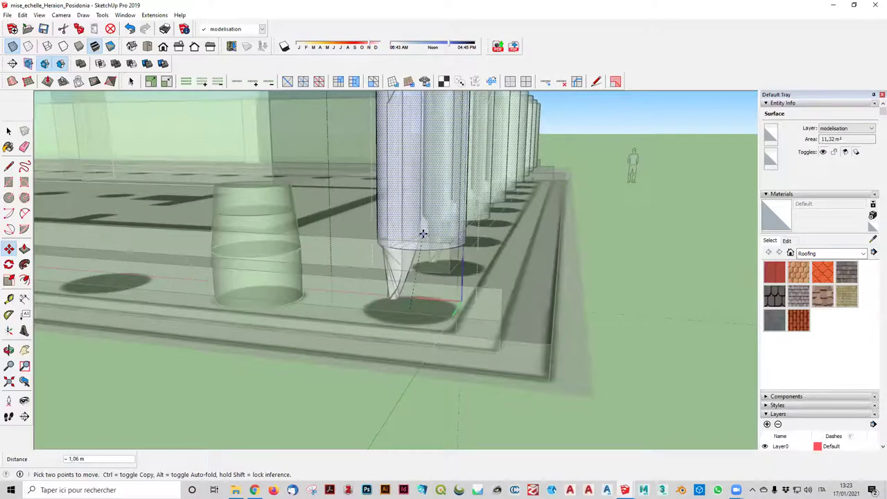
pyautogui.click(420, 254)
# - Reposition the column surface again and pull back to a wider view of the columns
pyautogui.moveTo(415, 301)
pyautogui.mouseDown(button='middle')
pyautogui.moveTo(627, 302)
pyautogui.moveTo(452, 317)
pyautogui.moveTo(388, 307)
pyautogui.mouseUp(button='middle')
pyautogui.click(388, 307)
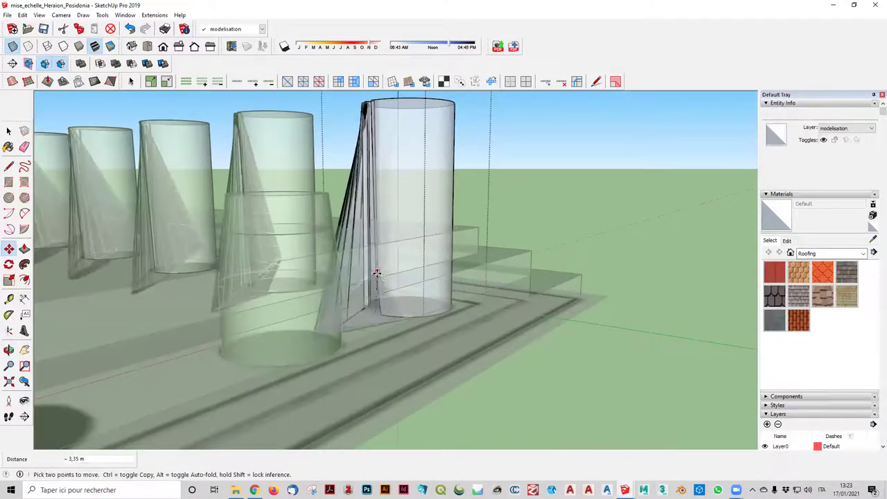
pyautogui.click(481, 402)
pyautogui.moveTo(480, 402)
pyautogui.mouseDown(button='middle')
pyautogui.moveTo(547, 335)
pyautogui.moveTo(363, 363)
pyautogui.moveTo(356, 395)
pyautogui.moveTo(319, 420)
pyautogui.moveTo(341, 416)
pyautogui.moveTo(340, 396)
pyautogui.moveTo(291, 426)
pyautogui.moveTo(188, 376)
pyautogui.mouseUp(button='middle')
pyautogui.scroll(-2, 548, 335)
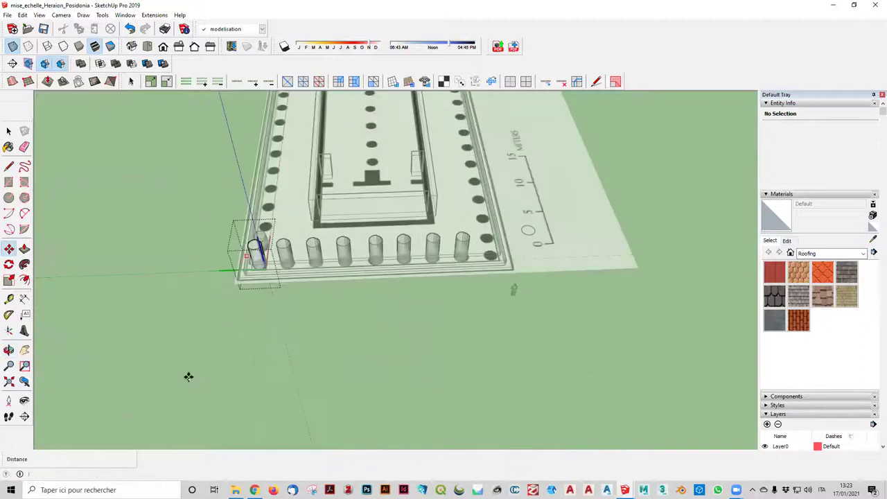
pyautogui.scroll(3, 353, 257)
# - Orbit so the column row runs diagonally and pick a bottom point of the columns
pyautogui.moveTo(358, 248)
pyautogui.mouseDown(button='middle')
pyautogui.moveTo(358, 358)
pyautogui.moveTo(400, 340)
pyautogui.moveTo(297, 320)
pyautogui.mouseUp(button='middle')
pyautogui.moveTo(444, 293)
pyautogui.mouseDown(button='middle')
pyautogui.moveTo(469, 298)
pyautogui.moveTo(459, 242)
pyautogui.moveTo(464, 312)
pyautogui.moveTo(495, 145)
pyautogui.moveTo(471, 210)
pyautogui.mouseUp(button='middle')
pyautogui.scroll(2, 384, 253)
pyautogui.scroll(-1, 380, 260)
pyautogui.scroll(-1, 380, 261)
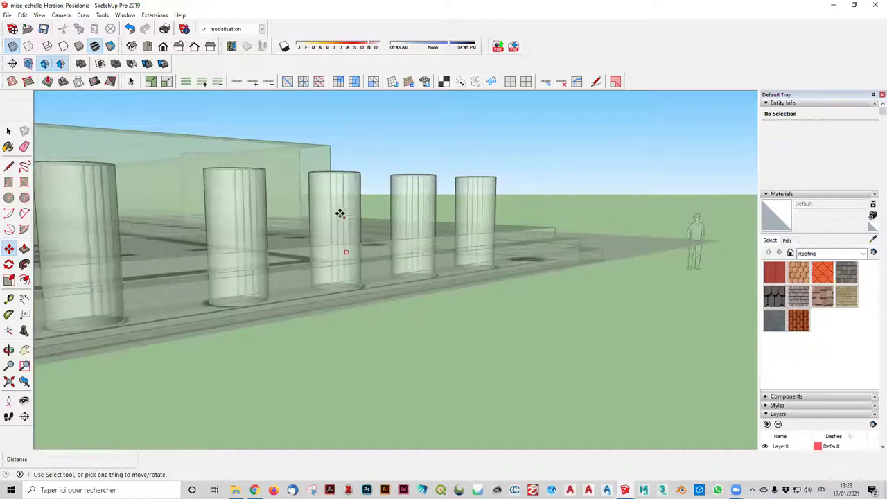
pyautogui.scroll(-2, 351, 231)
pyautogui.scroll(-2, 311, 277)
pyautogui.scroll(2, 242, 360)
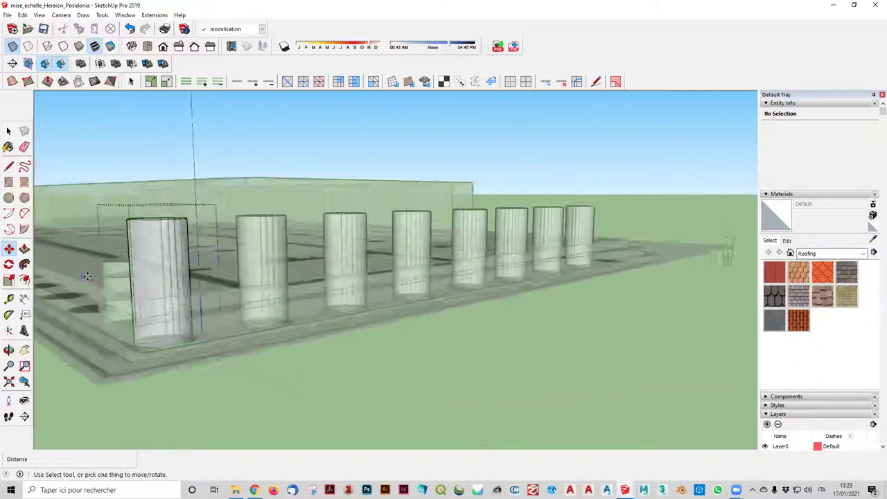
pyautogui.scroll(3, 226, 397)
pyautogui.click(219, 385)
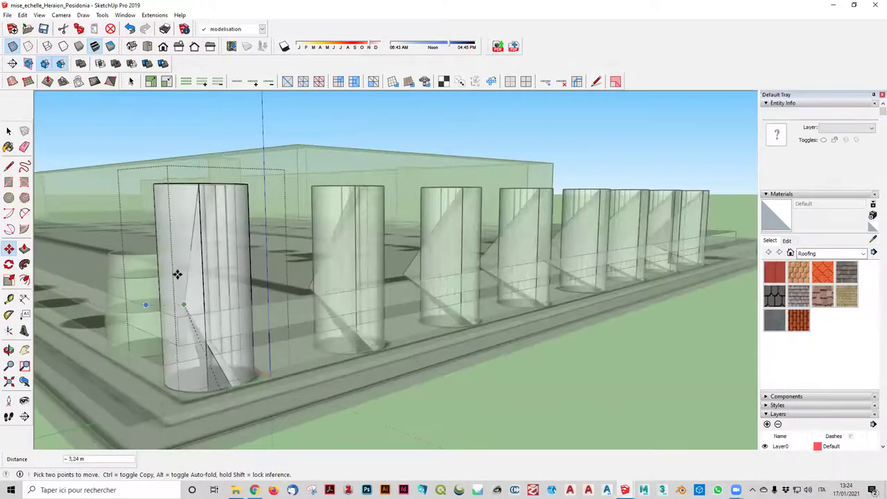
# - Select all columns with Ctrl+A and move the row to the platform's end corner
pyautogui.press('Escape')
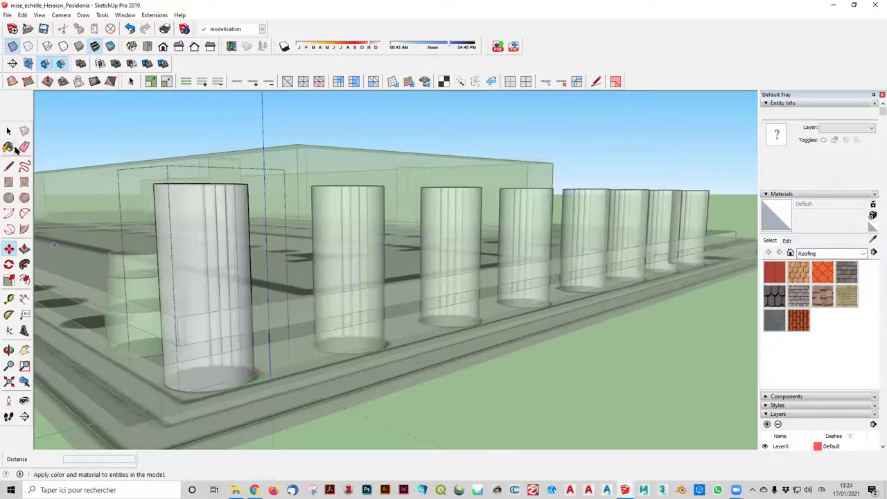
pyautogui.click(8, 130)
pyautogui.hotkey('ctrl', 'a')
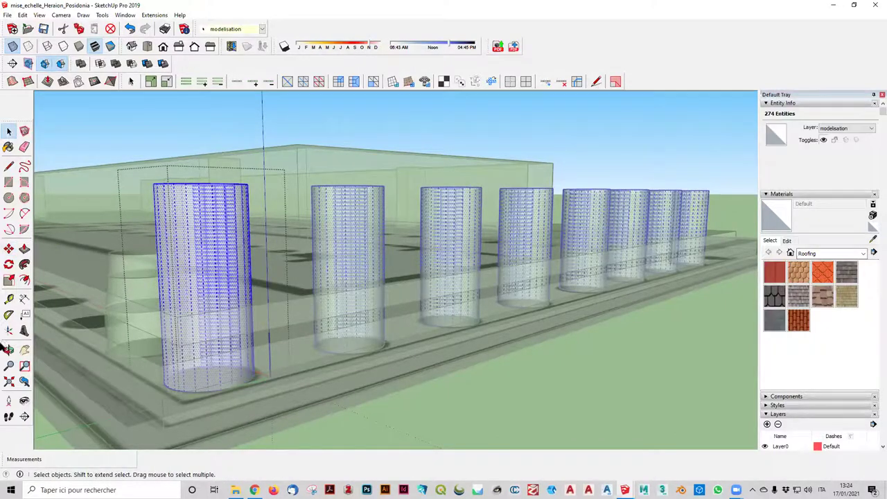
pyautogui.click(222, 389)
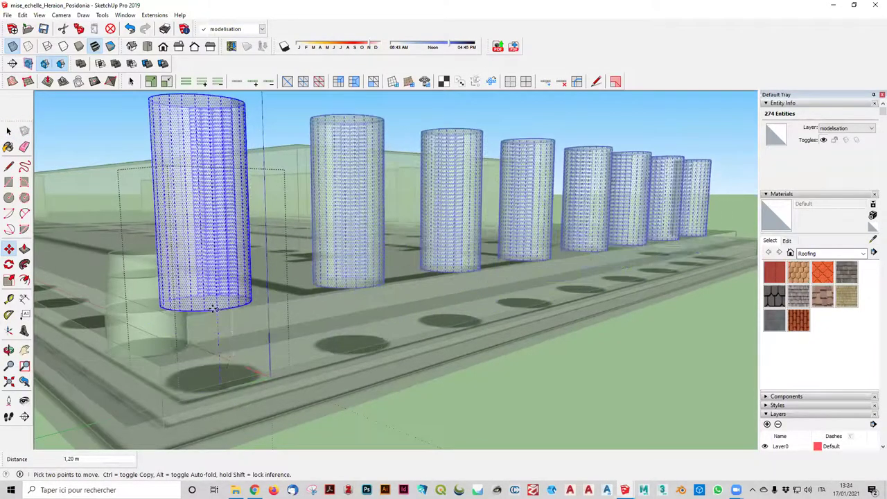
pyautogui.moveTo(214, 310)
pyautogui.mouseDown(button='middle')
pyautogui.moveTo(402, 326)
pyautogui.moveTo(394, 354)
pyautogui.moveTo(638, 319)
pyautogui.moveTo(707, 269)
pyautogui.moveTo(562, 322)
pyautogui.moveTo(495, 372)
pyautogui.moveTo(412, 365)
pyautogui.moveTo(488, 362)
pyautogui.moveTo(464, 367)
pyautogui.mouseUp(button='middle')
pyautogui.scroll(-2, 562, 323)
pyautogui.scroll(-5, 564, 323)
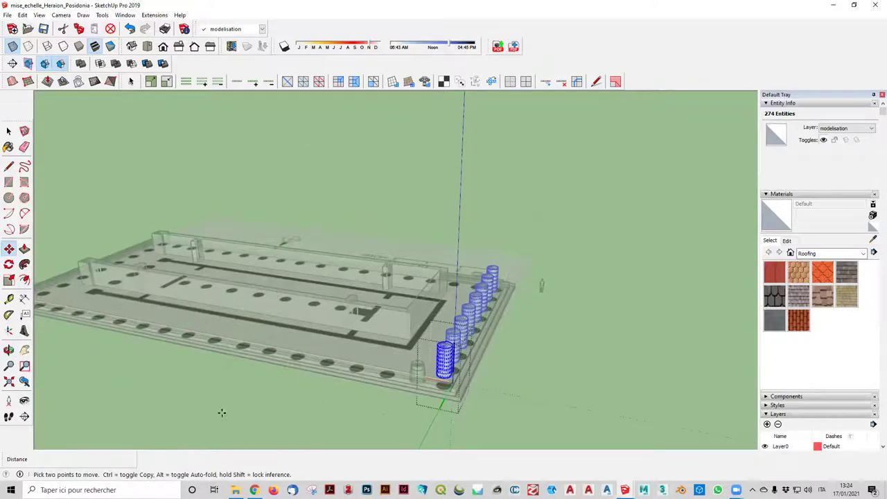
pyautogui.moveTo(131, 382); pyautogui.dragTo(355, 357, button='middle')
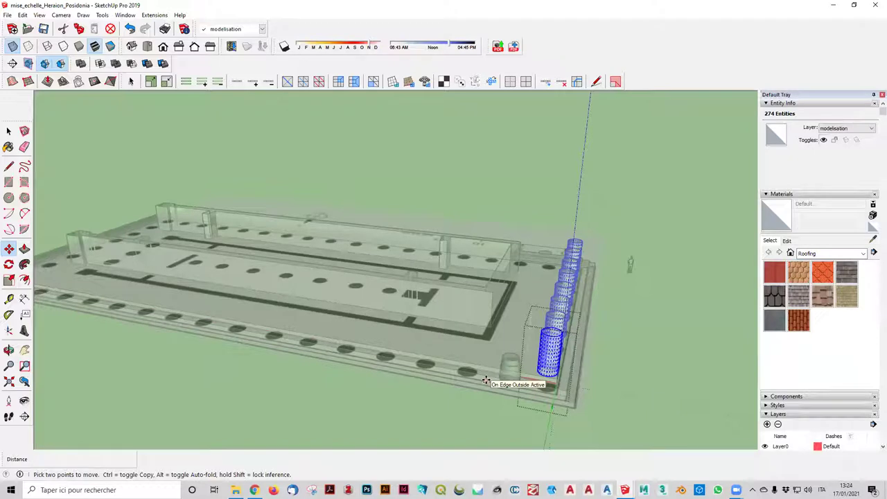
pyautogui.moveTo(735, 318)
pyautogui.mouseDown(button='middle')
pyautogui.moveTo(656, 250)
pyautogui.moveTo(532, 352)
pyautogui.mouseUp(button='middle')
pyautogui.press('b')
pyautogui.press('space')
# - Select the small cylinder, undoing an accidental shift and opening then closing its group
pyautogui.click(481, 371)
pyautogui.click(469, 297)
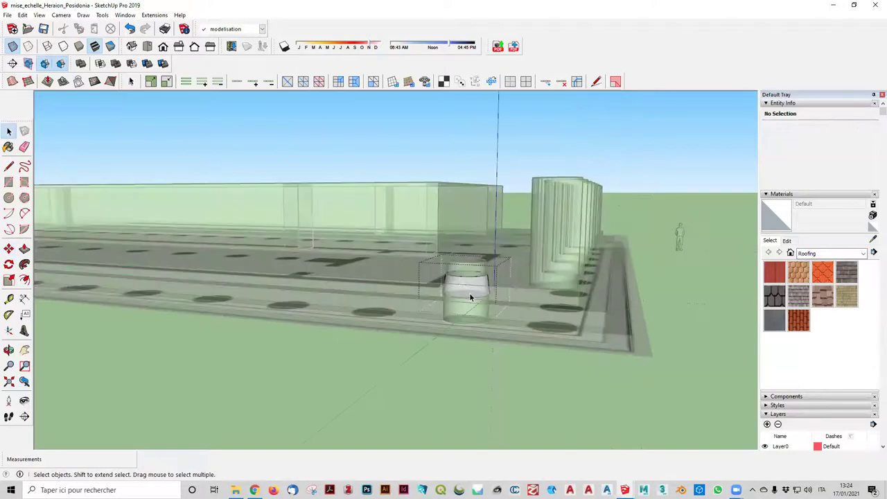
pyautogui.moveTo(474, 272); pyautogui.dragTo(474, 272)
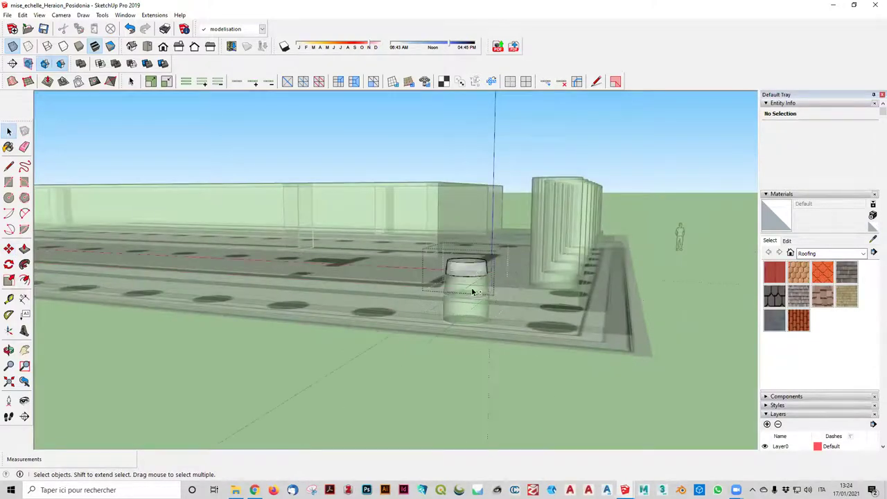
pyautogui.hotkey('ctrl', 'z')
pyautogui.tripleClick(472, 316)
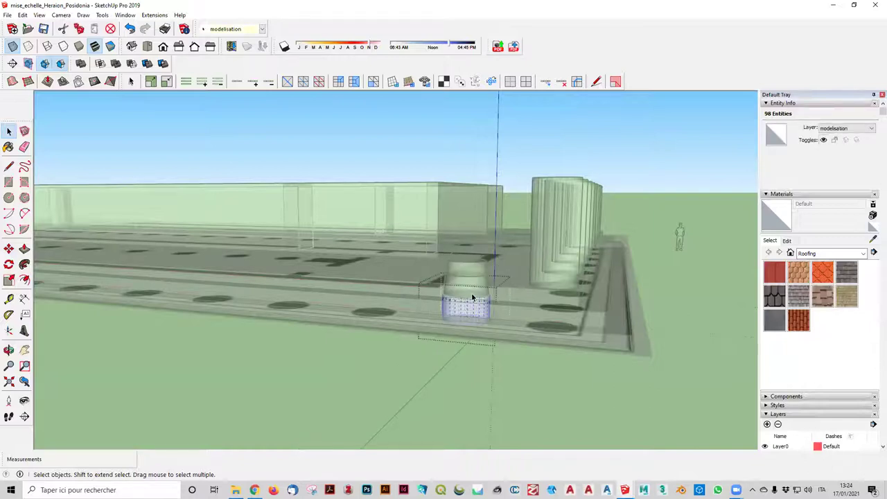
pyautogui.press('Escape')
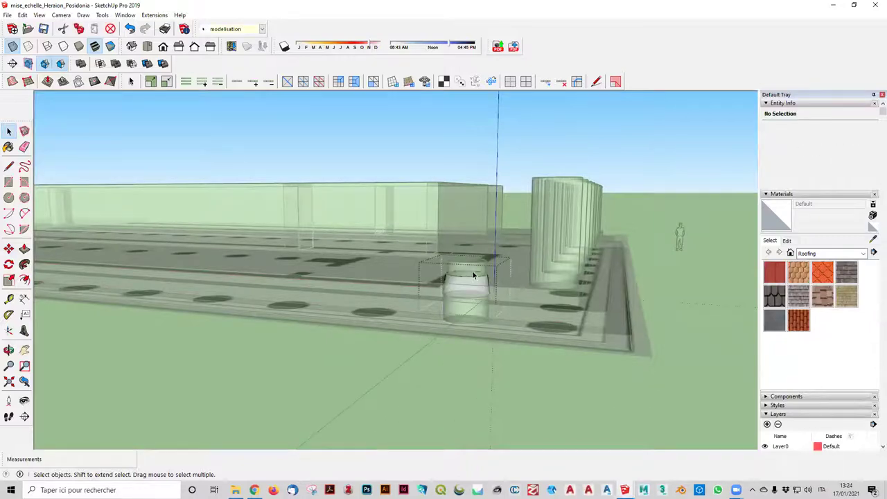
pyautogui.doubleClick(474, 275)
pyautogui.click(466, 347)
# - Select the small cylinder group and Ctrl-add the upper groups stacked above it
pyautogui.moveTo(466, 347); pyautogui.dragTo(487, 325, button='middle')
pyautogui.click(487, 325)
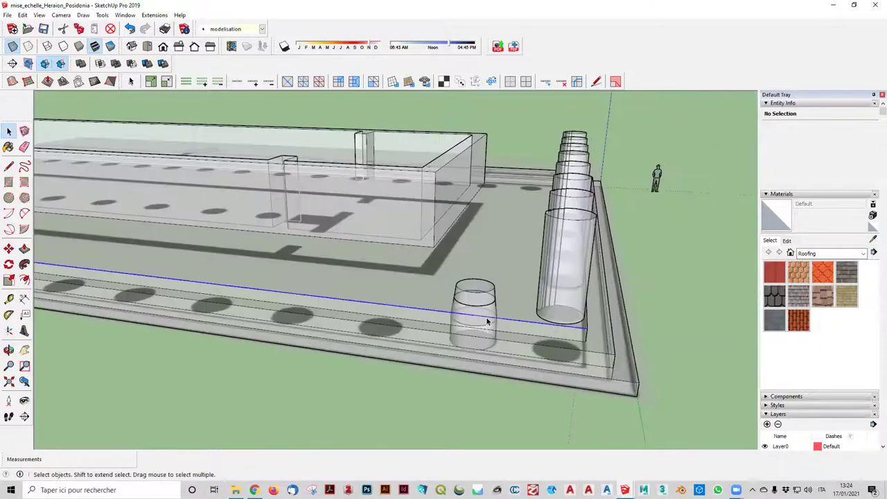
pyautogui.click(479, 330)
pyautogui.keyDown('shift'); pyautogui.click(478, 315); pyautogui.keyUp('shift')
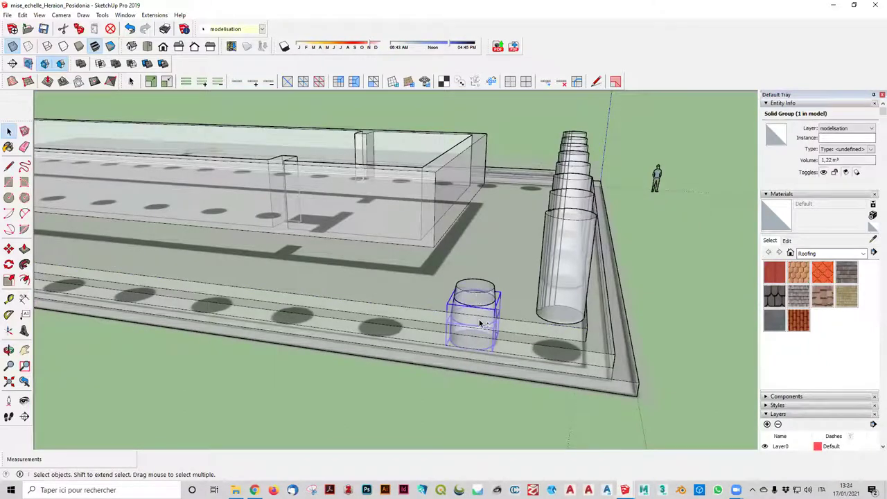
pyautogui.moveTo(482, 303)
pyautogui.mouseDown(button='middle')
pyautogui.moveTo(479, 214)
pyautogui.moveTo(461, 287)
pyautogui.moveTo(436, 314)
pyautogui.mouseUp(button='middle')
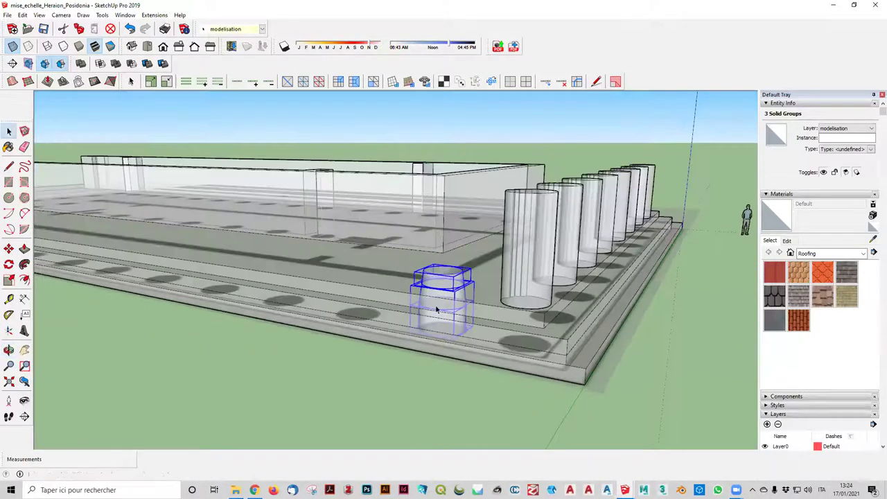
# - Lift the capital pieces about 2 m and carry them beside the first column
pyautogui.click(10, 251)
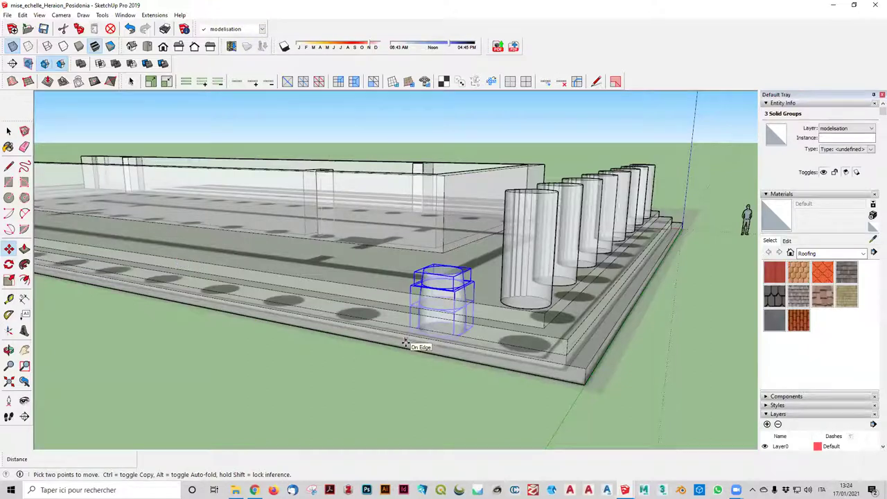
pyautogui.moveTo(444, 318); pyautogui.dragTo(443, 297)
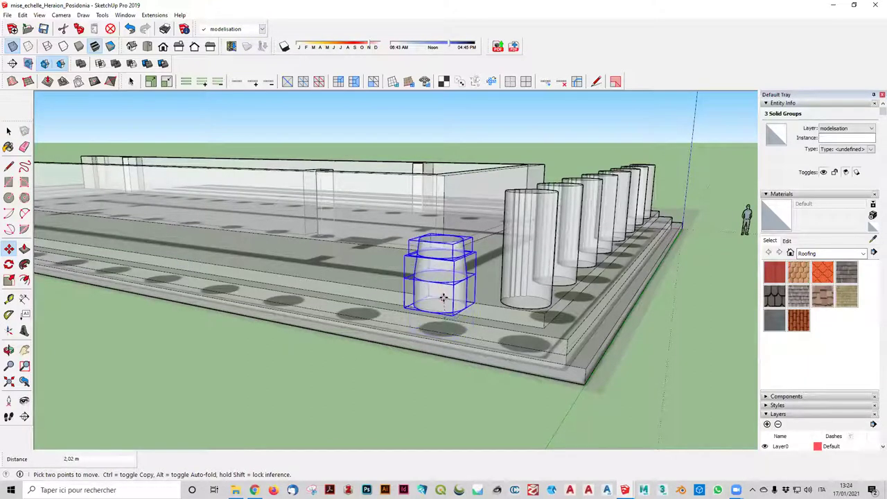
pyautogui.moveTo(440, 295); pyautogui.dragTo(512, 257, button='middle')
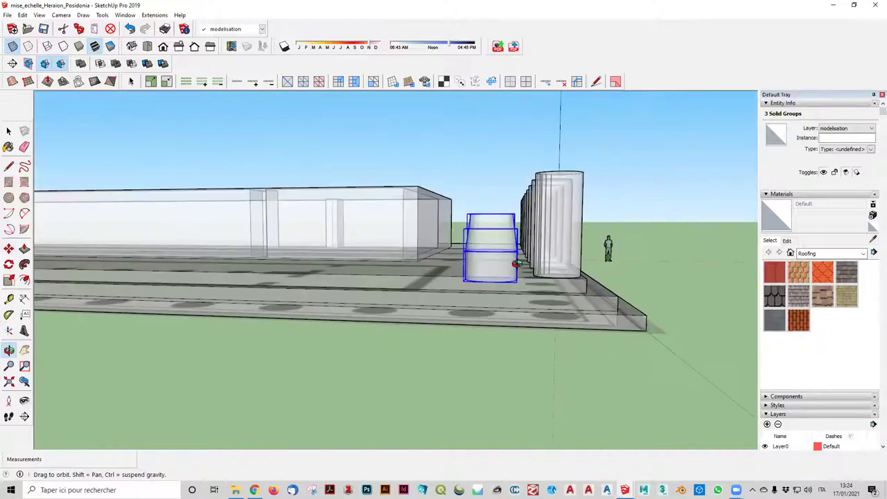
pyautogui.moveTo(512, 258); pyautogui.dragTo(473, 271)
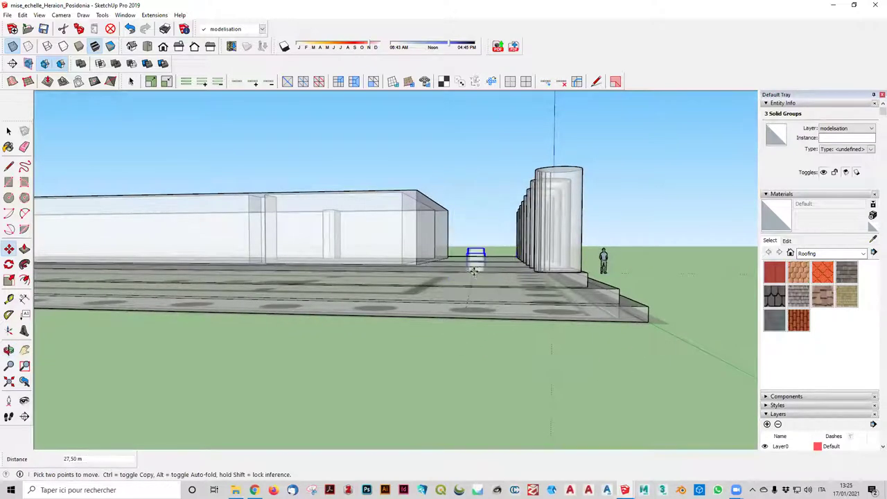
pyautogui.moveTo(467, 270); pyautogui.dragTo(293, 479, button='middle')
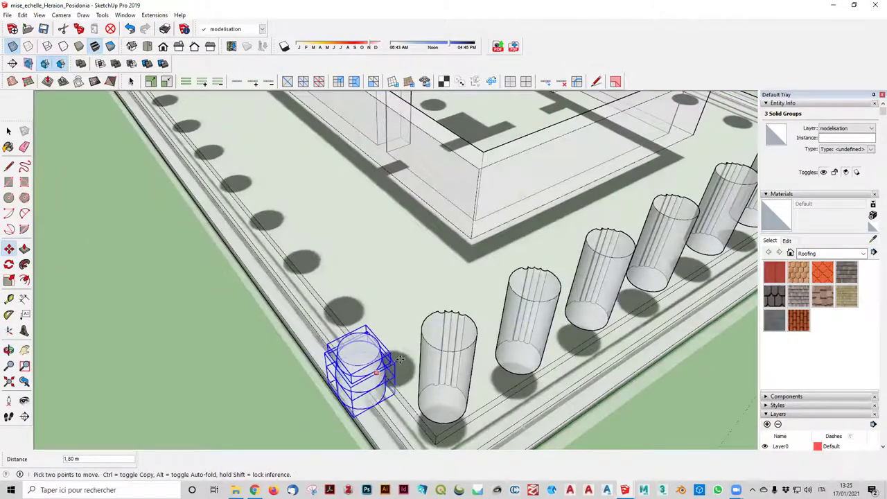
pyautogui.moveTo(405, 353); pyautogui.dragTo(409, 333, button='middle')
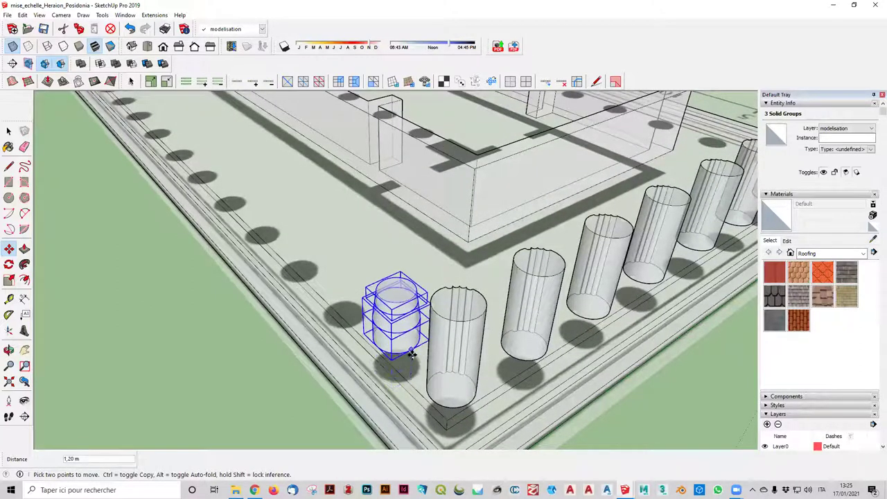
pyautogui.moveTo(412, 355)
pyautogui.mouseDown(button='middle')
pyautogui.moveTo(510, 356)
pyautogui.moveTo(623, 247)
pyautogui.moveTo(596, 241)
pyautogui.moveTo(584, 190)
pyautogui.moveTo(524, 445)
pyautogui.moveTo(483, 454)
pyautogui.moveTo(614, 297)
pyautogui.moveTo(514, 234)
pyautogui.moveTo(588, 301)
pyautogui.moveTo(682, 174)
pyautogui.mouseUp(button='middle')
# - Resume the move and set the pieces at the end of the column row
pyautogui.press('m')
pyautogui.scroll(-5, 630, 358)
pyautogui.moveTo(630, 359); pyautogui.dragTo(558, 375, button='middle')
pyautogui.moveTo(584, 418)
pyautogui.mouseDown(button='middle')
pyautogui.moveTo(596, 353)
pyautogui.moveTo(593, 364)
pyautogui.mouseUp(button='middle')
pyautogui.moveTo(514, 360); pyautogui.dragTo(394, 357, button='middle')
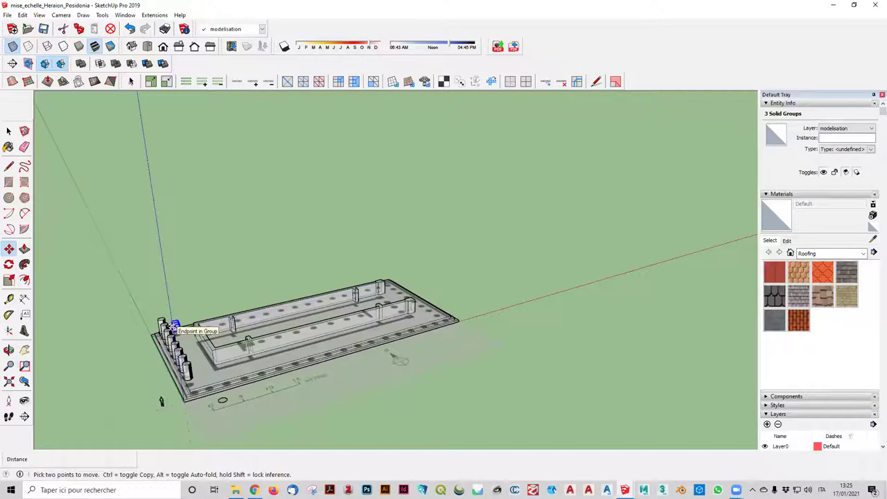
pyautogui.moveTo(398, 359)
pyautogui.mouseDown(button='middle')
pyautogui.moveTo(644, 354)
pyautogui.moveTo(564, 370)
pyautogui.moveTo(419, 356)
pyautogui.moveTo(420, 323)
pyautogui.moveTo(297, 427)
pyautogui.moveTo(152, 402)
pyautogui.moveTo(277, 308)
pyautogui.mouseUp(button='middle')
pyautogui.scroll(-2, 277, 308)
pyautogui.scroll(-2, 279, 307)
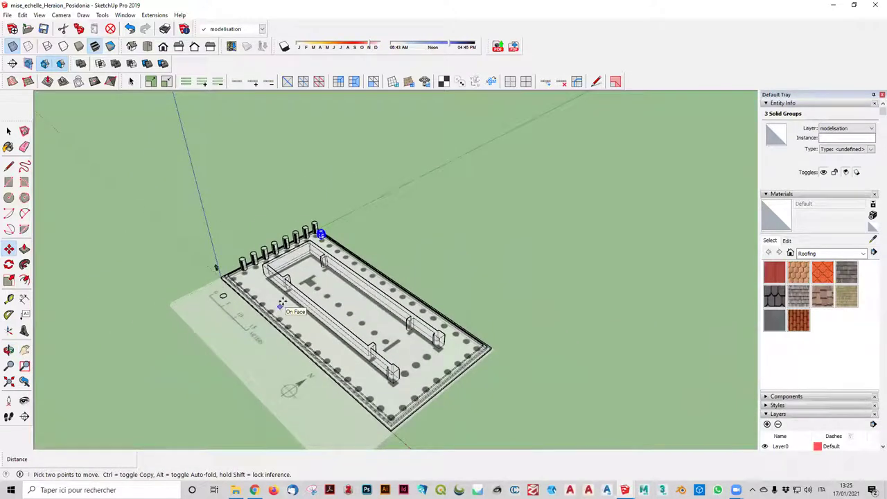
pyautogui.scroll(2, 281, 304)
pyautogui.scroll(2, 282, 303)
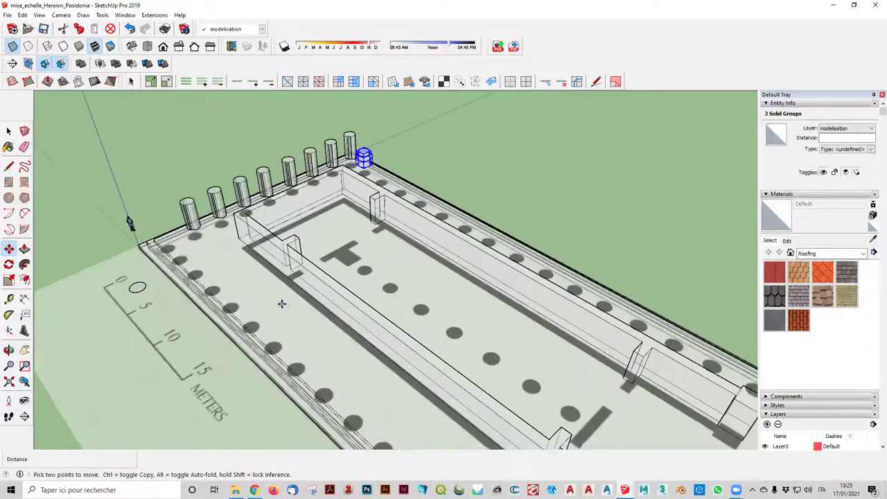
# - Switch to Wireframe, then Shaded With Textures, and uncheck X-ray so faces are opaque
pyautogui.click(39, 15)
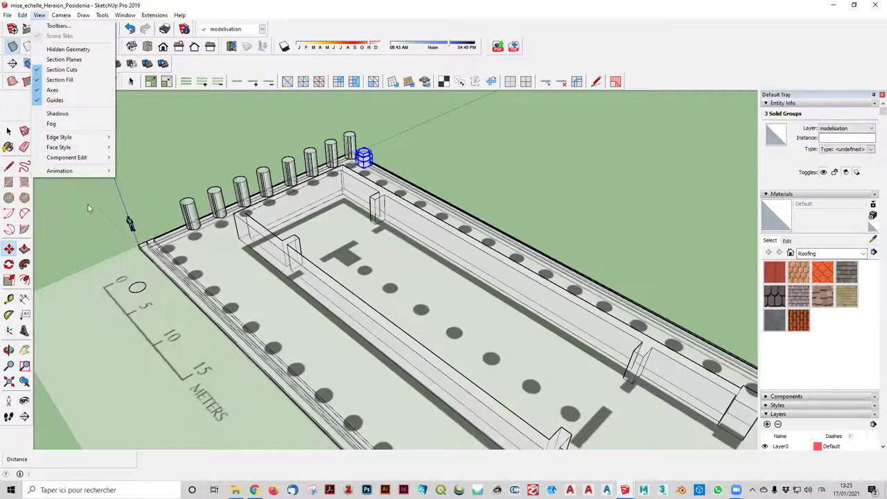
pyautogui.moveTo(59, 147)
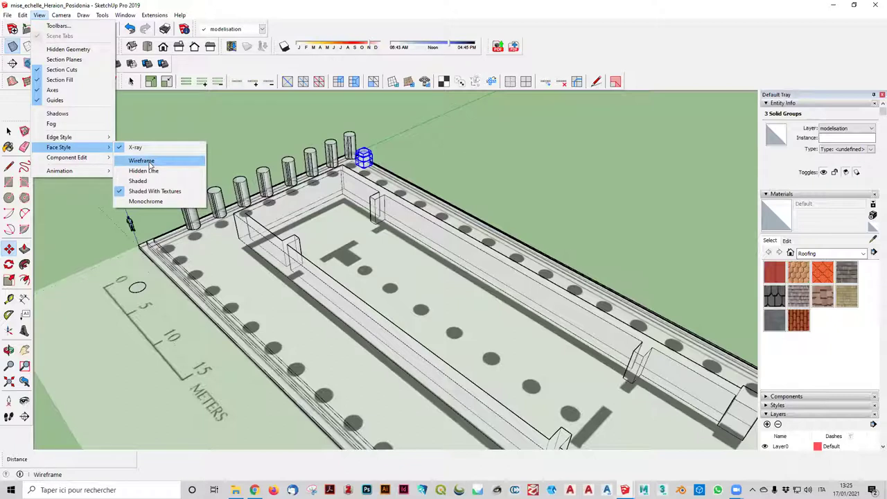
pyautogui.click(142, 161)
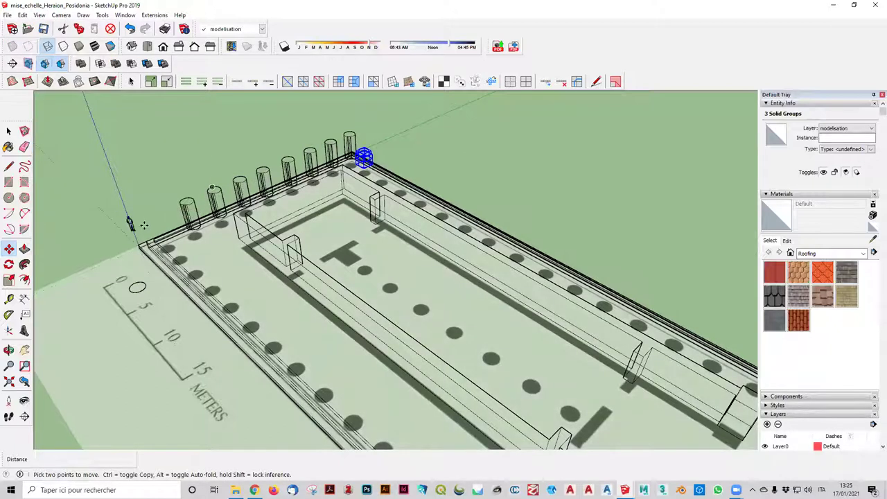
pyautogui.moveTo(198, 172); pyautogui.dragTo(187, 168, button='middle')
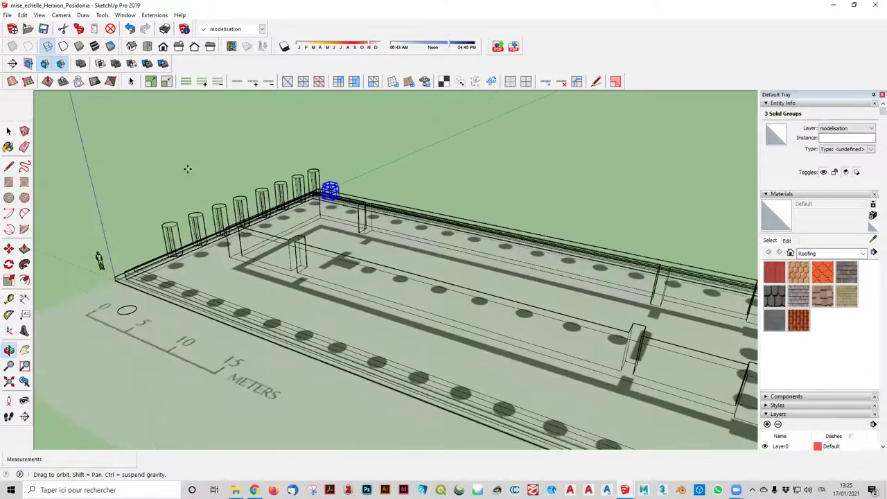
pyautogui.click(39, 15)
pyautogui.moveTo(59, 147)
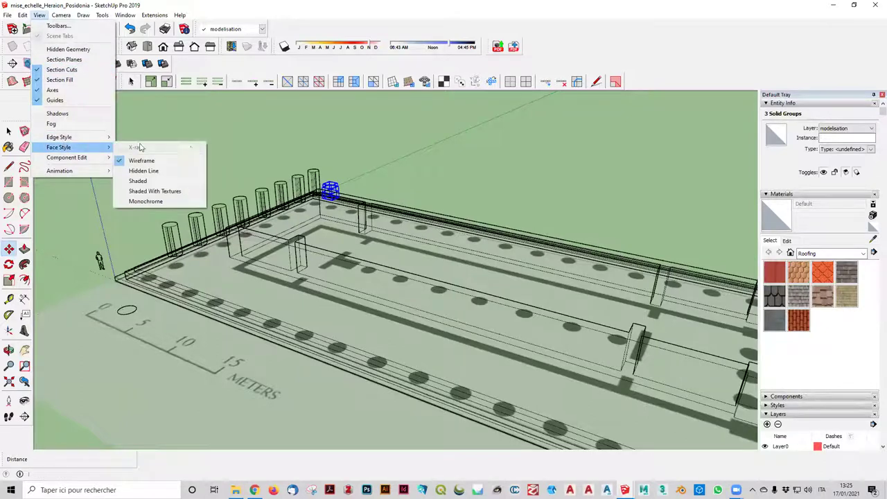
pyautogui.click(159, 191)
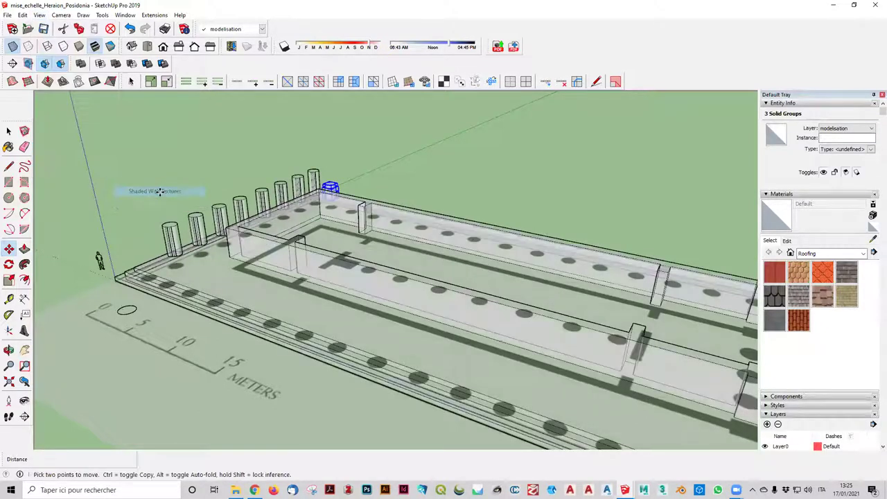
pyautogui.click(39, 14)
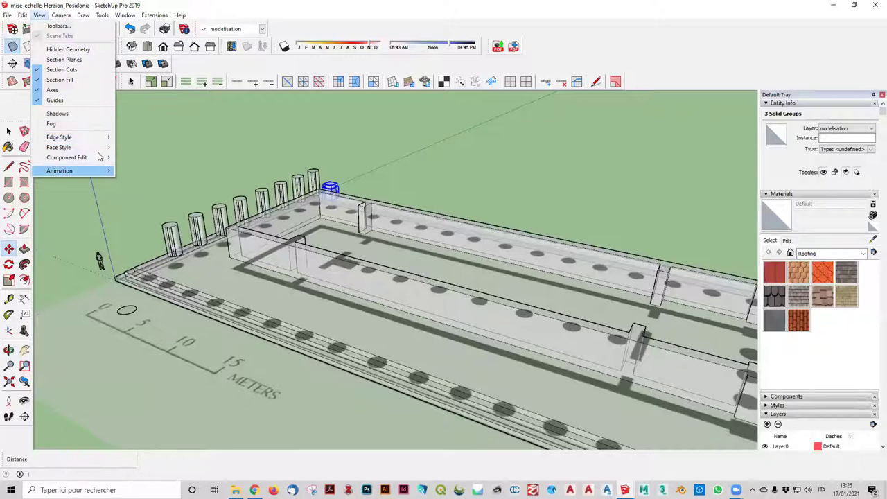
pyautogui.moveTo(59, 147)
pyautogui.click(132, 147)
pyautogui.moveTo(220, 188)
pyautogui.mouseDown(button='middle')
pyautogui.moveTo(552, 212)
pyautogui.moveTo(552, 145)
pyautogui.moveTo(381, 221)
pyautogui.moveTo(319, 233)
pyautogui.mouseUp(button='middle')
pyautogui.press('m')
pyautogui.scroll(-2, 229, 264)
# - Push/pull the grey disk beside the scale bar up 0,4 m, then consult the Doric diagram
pyautogui.scroll(3, 229, 263)
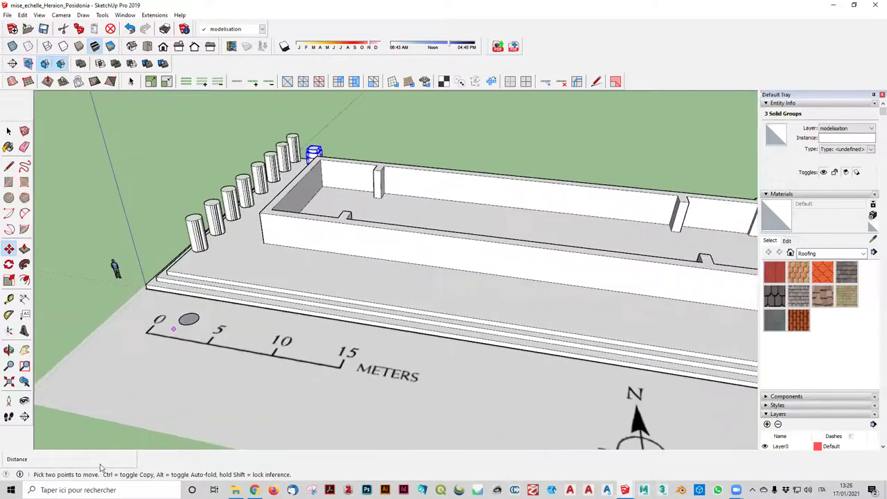
pyautogui.scroll(2, 187, 291)
pyautogui.scroll(3, 187, 291)
pyautogui.moveTo(228, 302); pyautogui.dragTo(242, 305, button='middle')
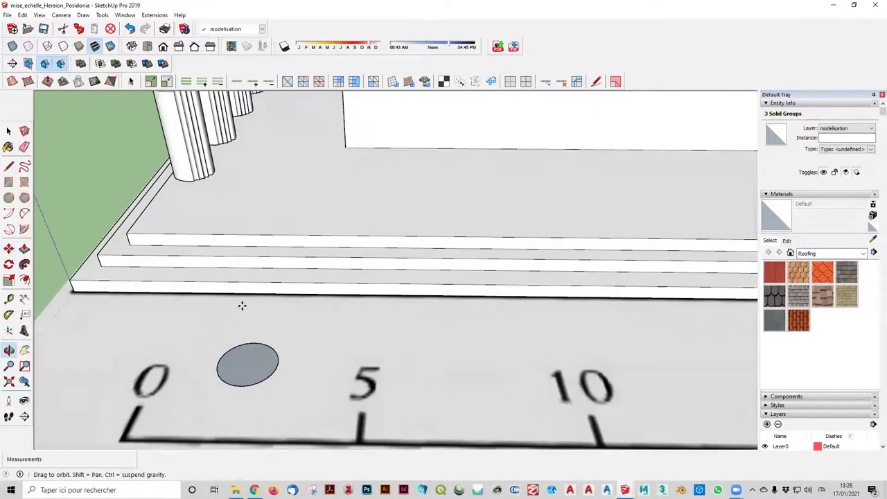
pyautogui.click(24, 248)
pyautogui.moveTo(238, 343)
pyautogui.mouseDown(button='middle')
pyautogui.moveTo(237, 311)
pyautogui.moveTo(243, 337)
pyautogui.mouseUp(button='middle')
pyautogui.moveTo(243, 338); pyautogui.dragTo(243, 327)
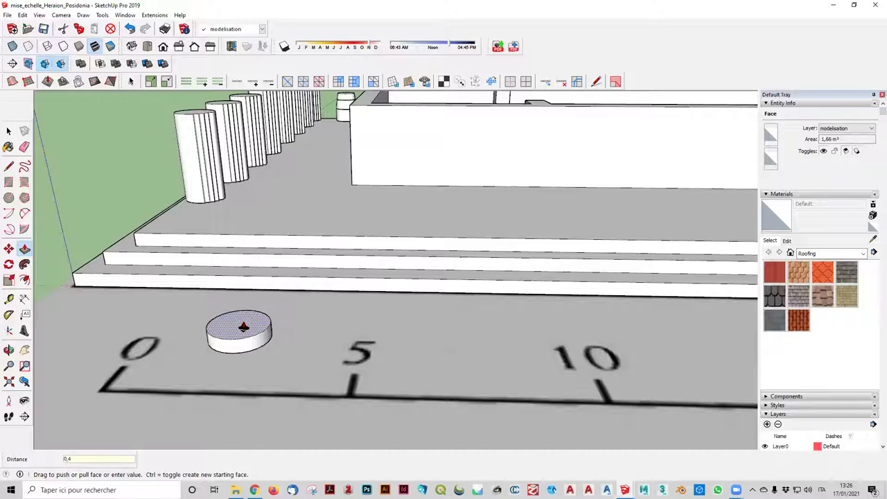
pyautogui.press('Return')
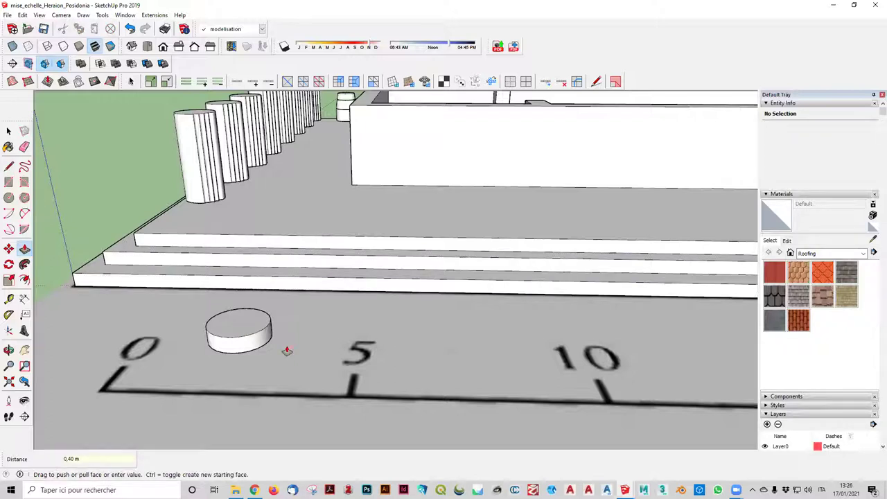
pyautogui.hotkey('alt', 'Tab')
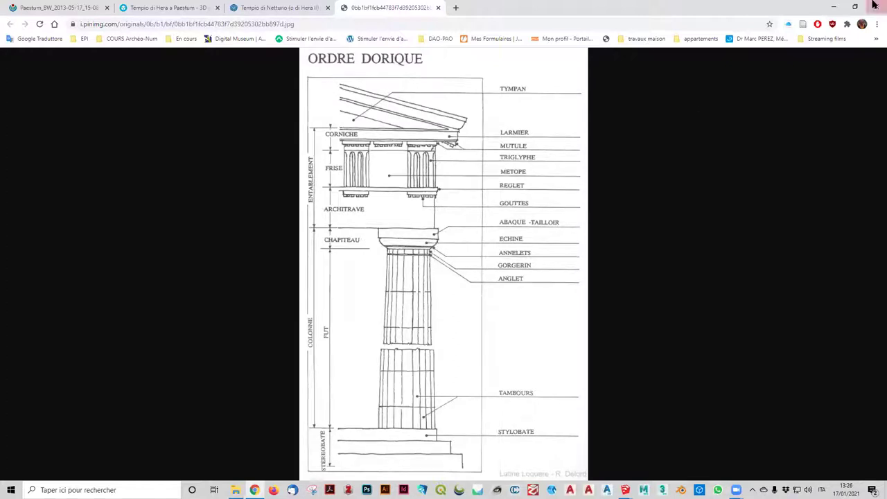
pyautogui.click(834, 7)
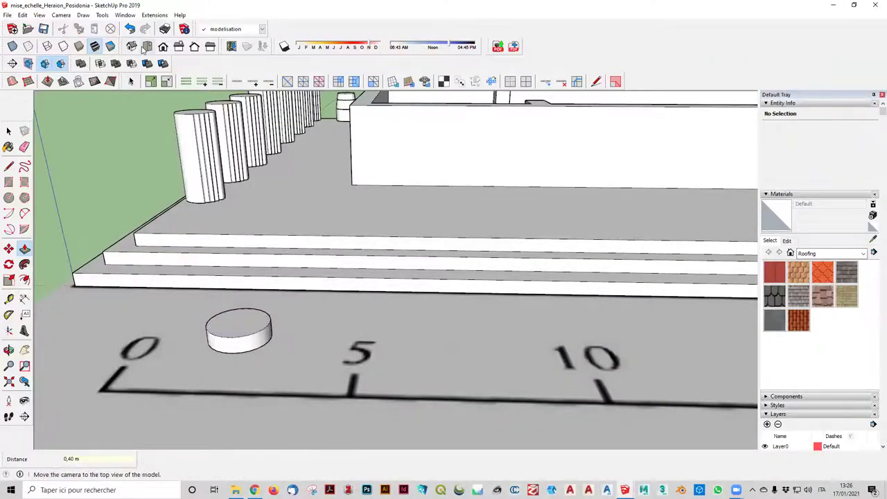
# - In Top view, zoom to the disc and select its circular face with edges
pyautogui.click(147, 47)
pyautogui.scroll(-1, 469, 421)
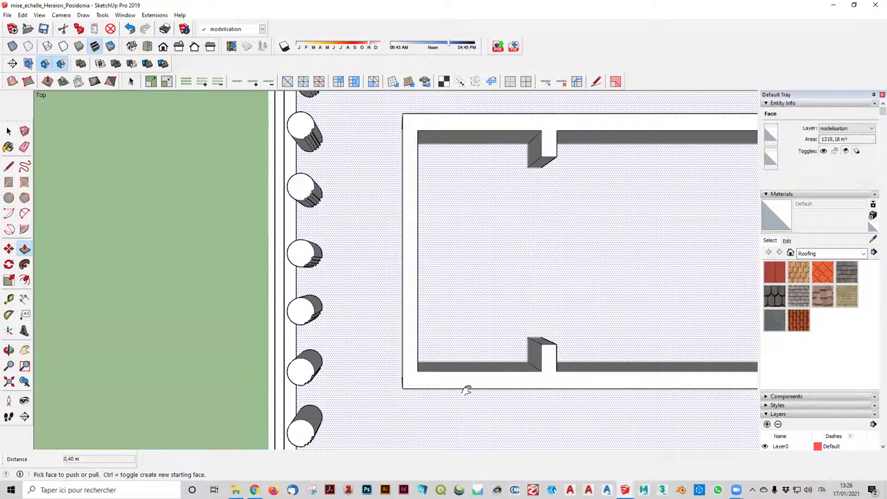
pyautogui.scroll(3, 434, 287)
pyautogui.scroll(3, 377, 365)
pyautogui.scroll(2, 423, 287)
pyautogui.scroll(2, 420, 319)
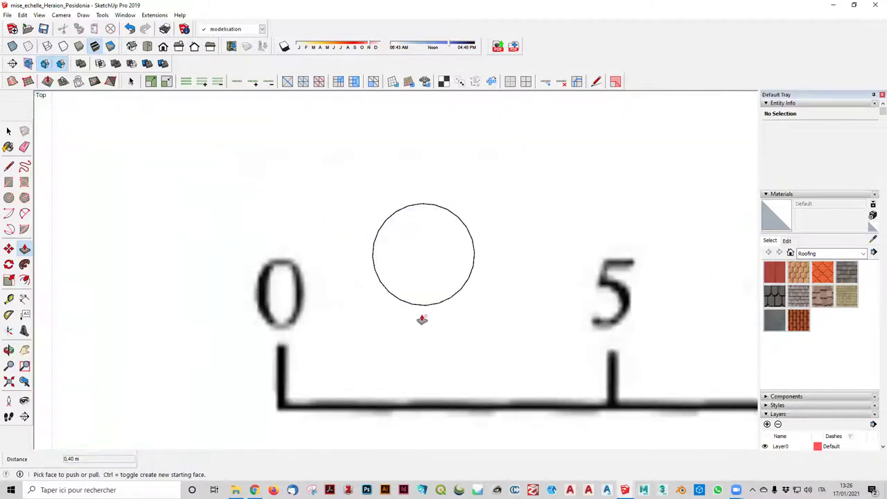
pyautogui.click(8, 131)
pyautogui.click(400, 243)
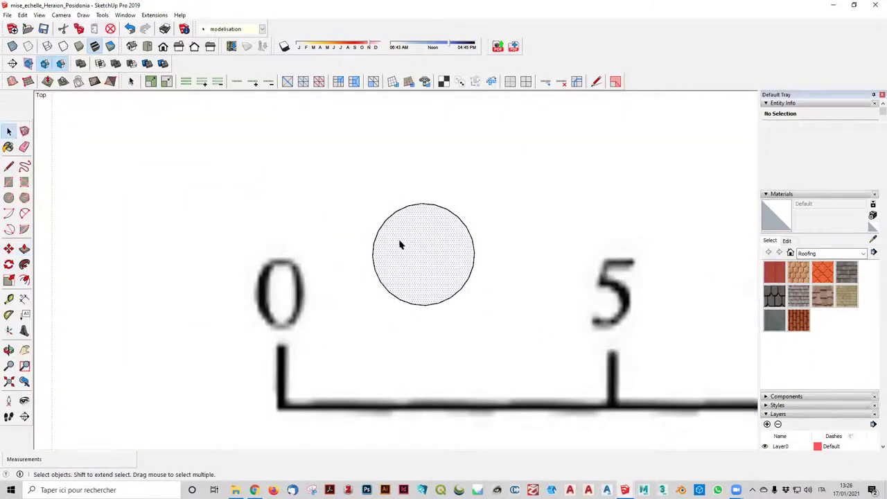
pyautogui.doubleClick(406, 239)
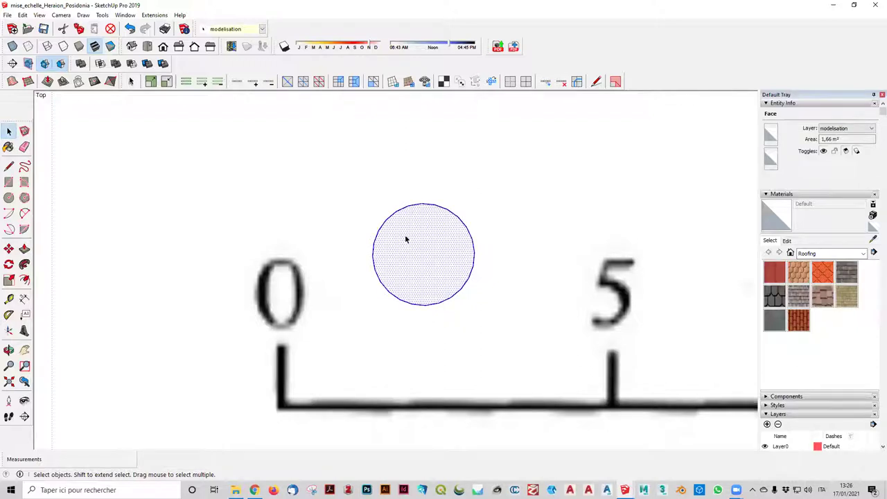
pyautogui.moveTo(406, 239); pyautogui.dragTo(388, 254, button='middle')
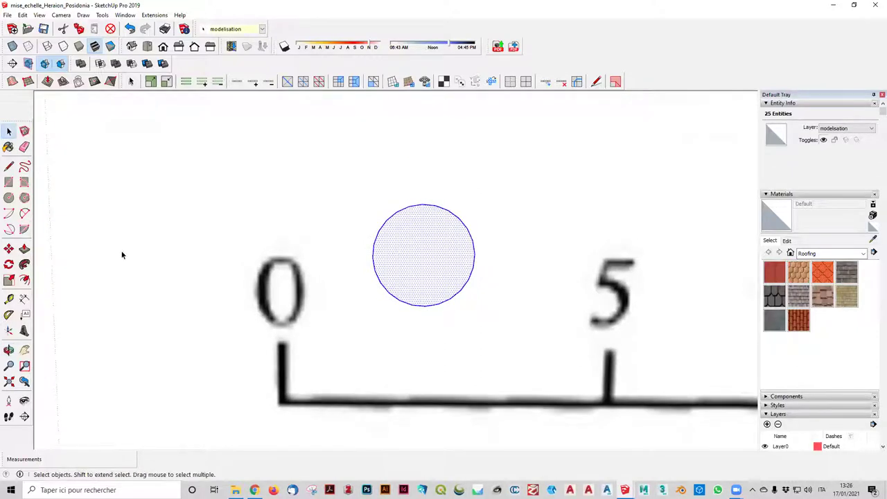
pyautogui.click(147, 46)
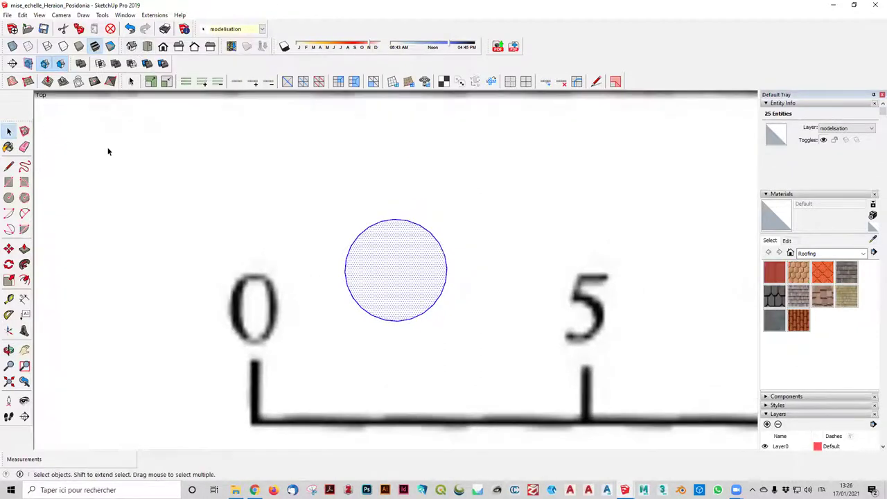
# - Scale the circle about 1.05 right, up, left and down using its side grips
pyautogui.click(9, 280)
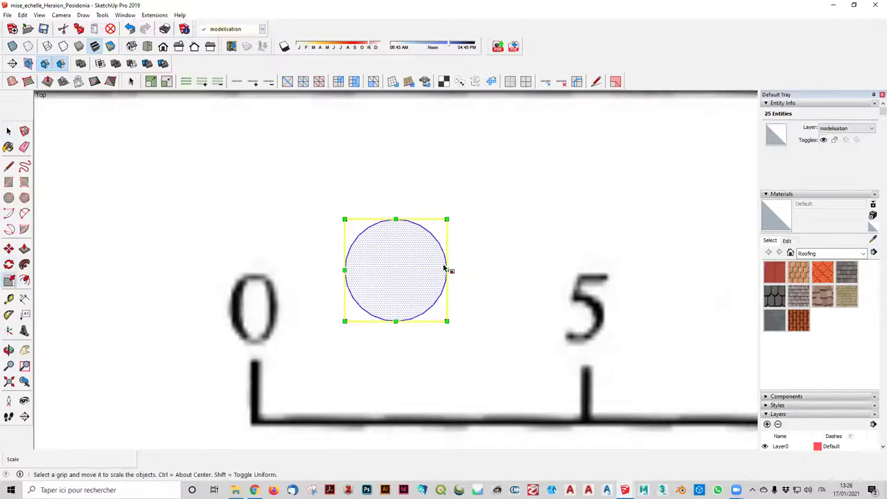
pyautogui.moveTo(447, 270); pyautogui.dragTo(450, 270)
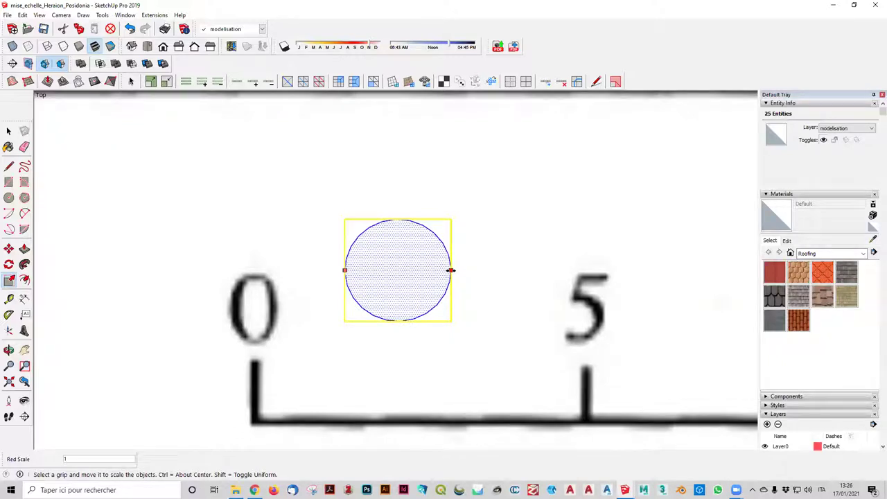
pyautogui.click(451, 270)
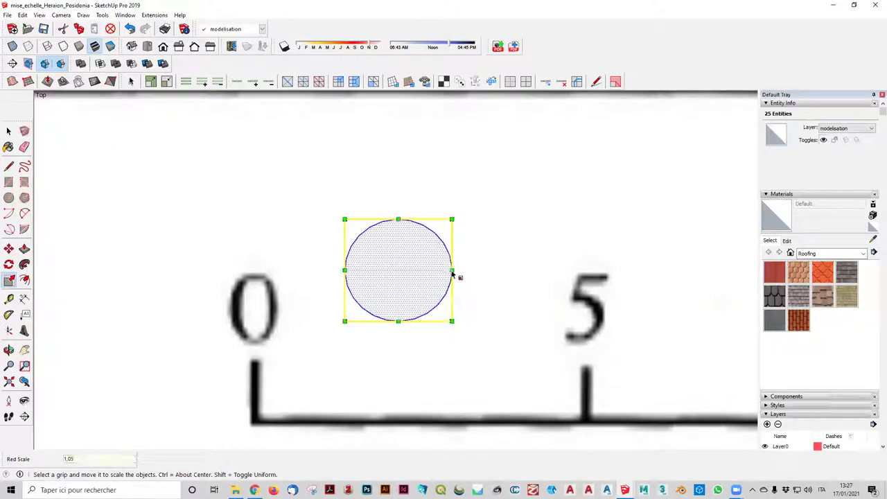
pyautogui.moveTo(398, 219); pyautogui.dragTo(397, 210)
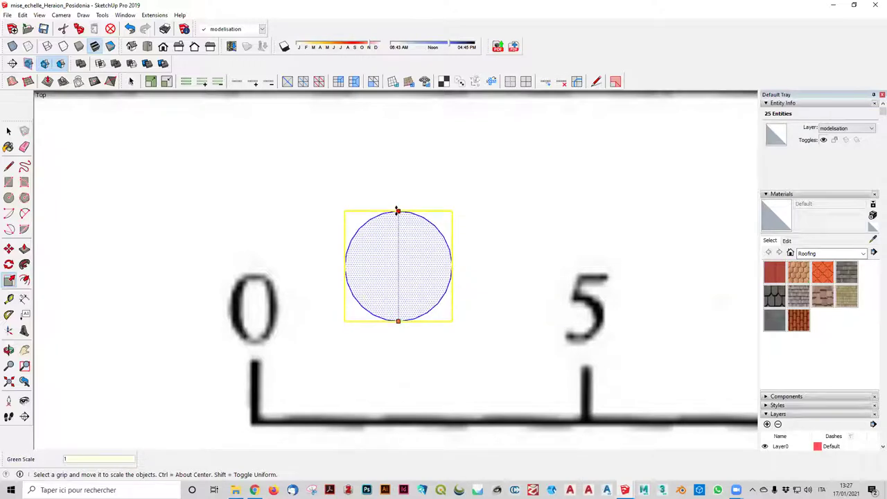
pyautogui.write(',05')
pyautogui.click(398, 211)
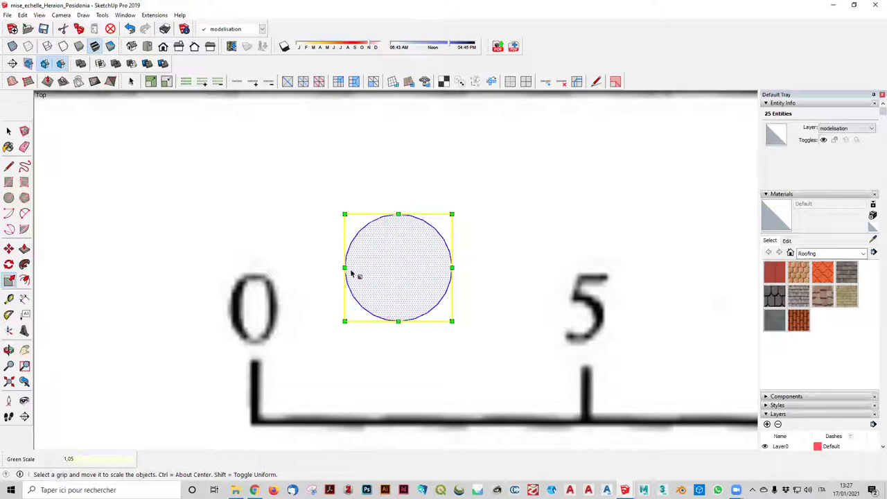
pyautogui.click(344, 267)
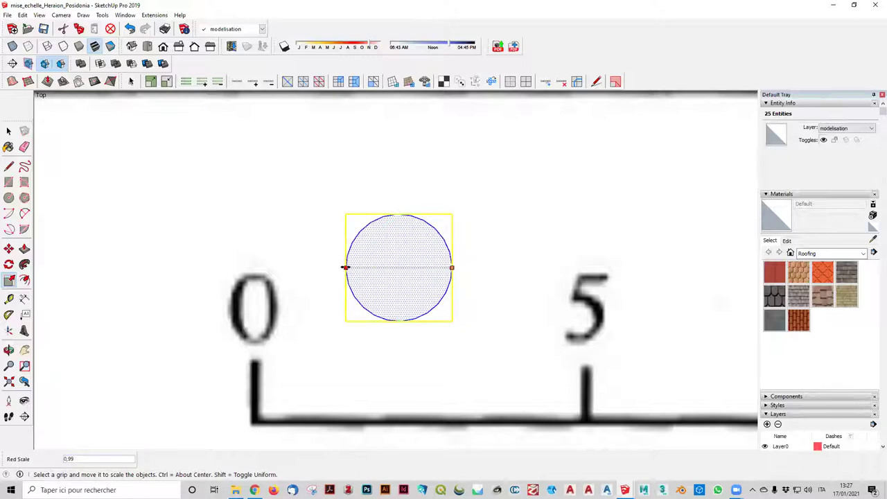
pyautogui.write('0')
pyautogui.click(339, 268)
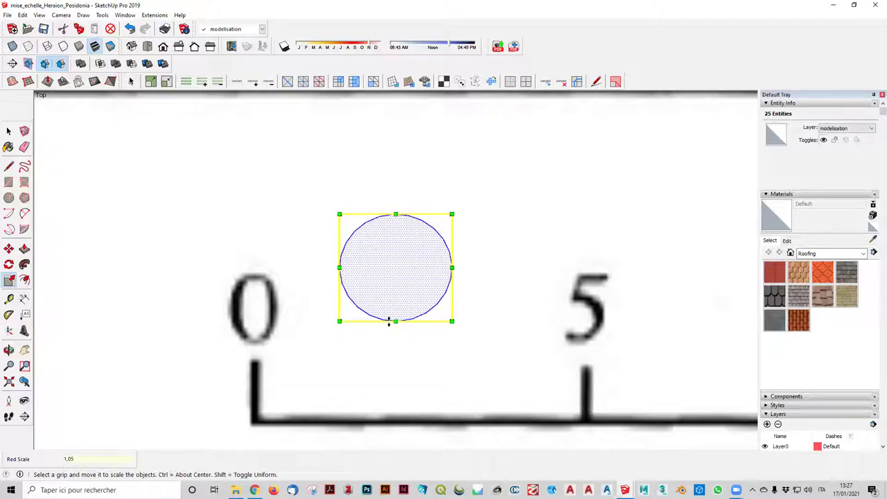
pyautogui.click(395, 321)
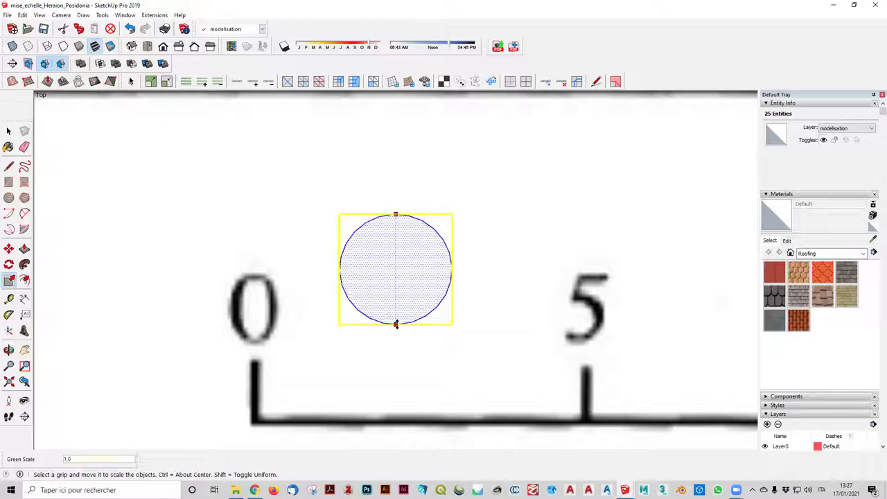
pyautogui.click(395, 324)
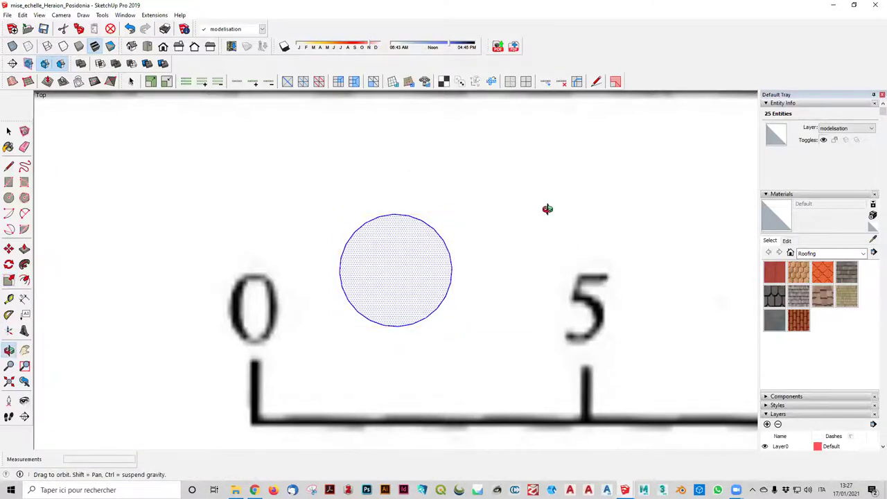
# - Orbit to a perspective view and Push/Pull the disc's top face up 0.10 m
pyautogui.moveTo(548, 208); pyautogui.dragTo(488, 381, button='middle')
pyautogui.moveTo(480, 272)
pyautogui.mouseDown(button='middle')
pyautogui.moveTo(511, 242)
pyautogui.moveTo(534, 139)
pyautogui.moveTo(537, 146)
pyautogui.mouseUp(button='middle')
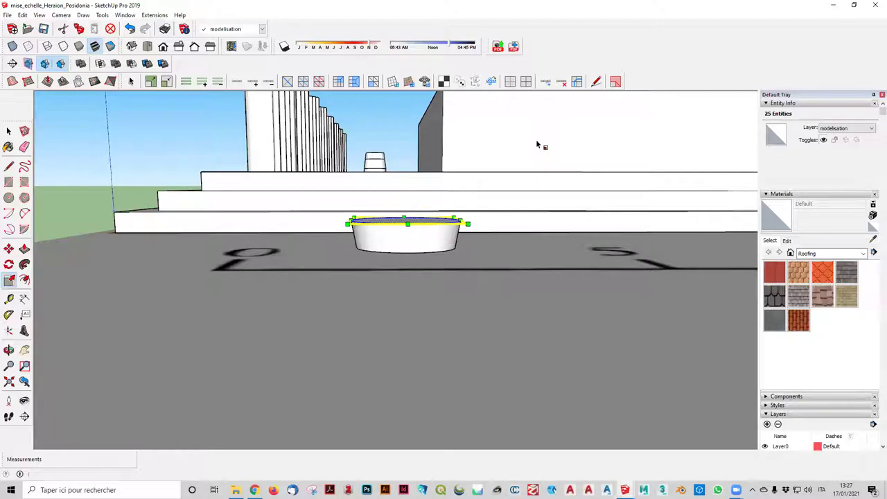
pyautogui.moveTo(537, 146)
pyautogui.mouseDown(button='middle')
pyautogui.moveTo(524, 229)
pyautogui.moveTo(497, 184)
pyautogui.mouseUp(button='middle')
pyautogui.click(9, 131)
pyautogui.click(109, 340)
pyautogui.click(316, 363)
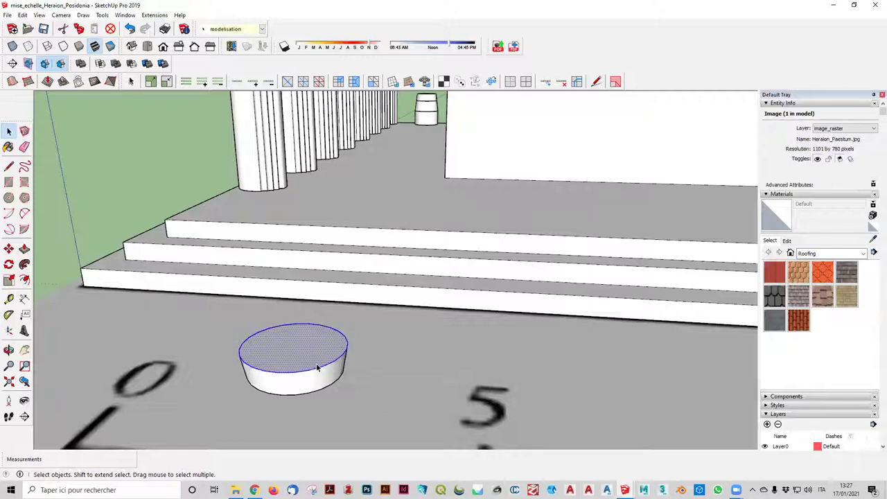
pyautogui.click(23, 249)
pyautogui.click(299, 357)
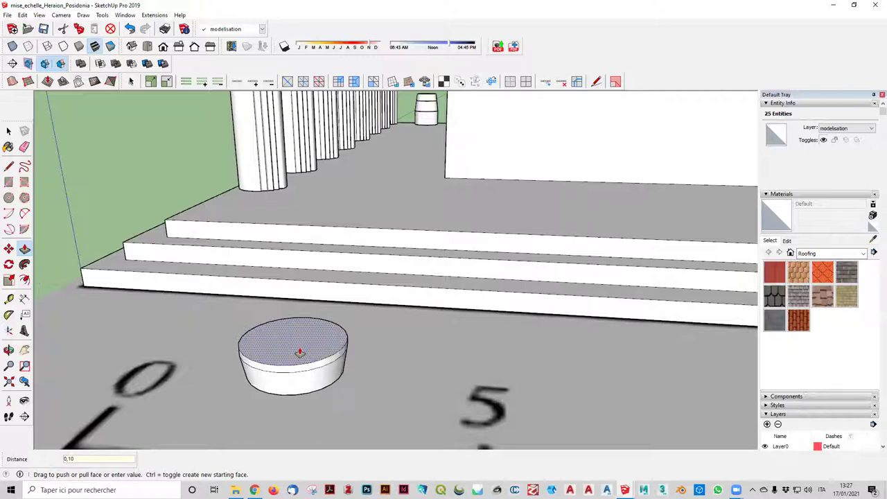
pyautogui.moveTo(297, 347)
pyautogui.mouseDown(button='middle')
pyautogui.moveTo(350, 324)
pyautogui.moveTo(365, 239)
pyautogui.moveTo(368, 301)
pyautogui.mouseUp(button='middle')
pyautogui.press('p')
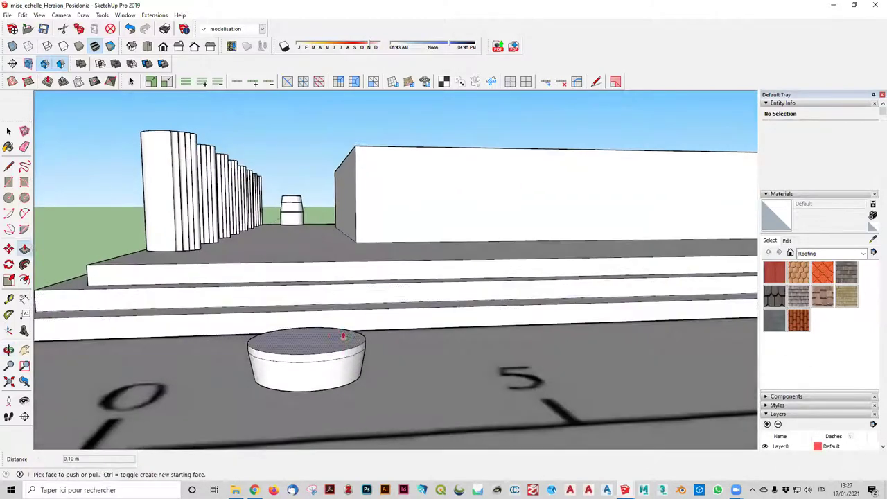
pyautogui.click(343, 336)
# - Return to Top view and zoom in on the thickened disc
pyautogui.scroll(2, 342, 336)
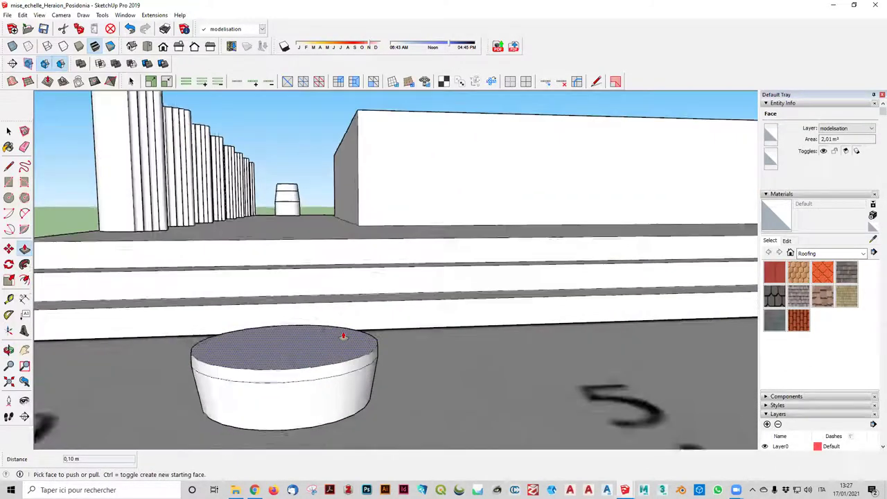
pyautogui.scroll(1, 343, 336)
pyautogui.click(147, 48)
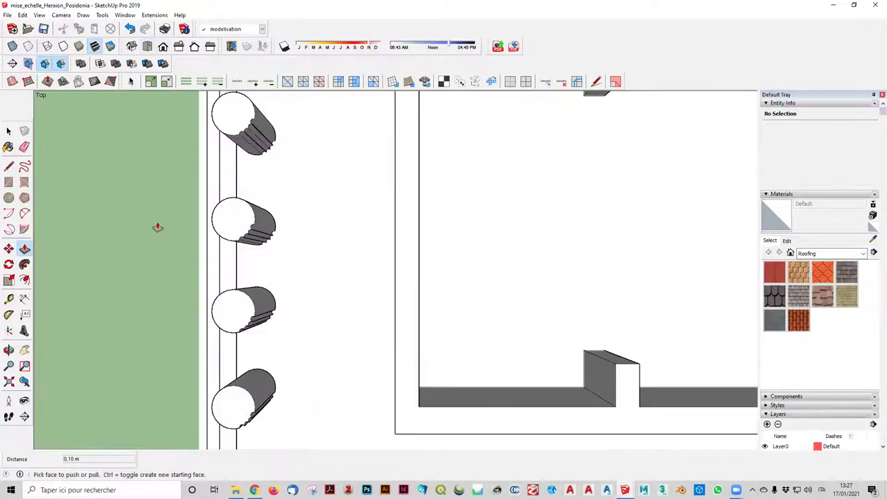
pyautogui.scroll(2, 289, 356)
pyautogui.keyDown('shift'); pyautogui.moveTo(289, 356); pyautogui.dragTo(313, 235, button='middle'); pyautogui.keyUp('shift')
pyautogui.scroll(-2, 356, 270)
pyautogui.scroll(2, 376, 244)
pyautogui.scroll(2, 409, 342)
pyautogui.scroll(2, 376, 303)
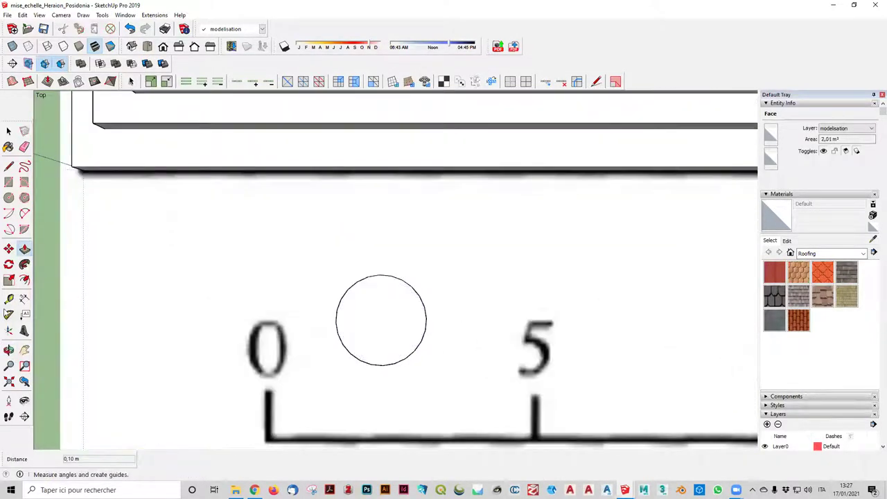
pyautogui.click(8, 279)
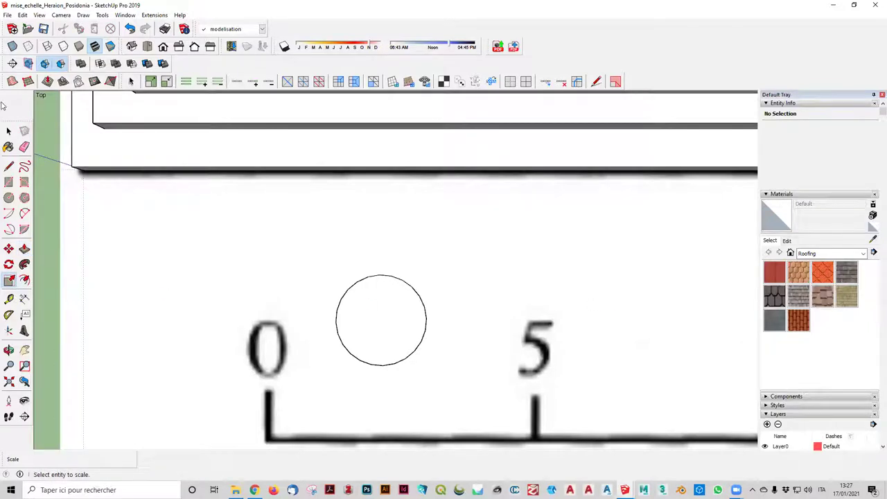
pyautogui.click(9, 130)
# - Scale the cylinder's top circle by 1.10 along red and green, then orbit to view the flare
pyautogui.doubleClick(397, 321)
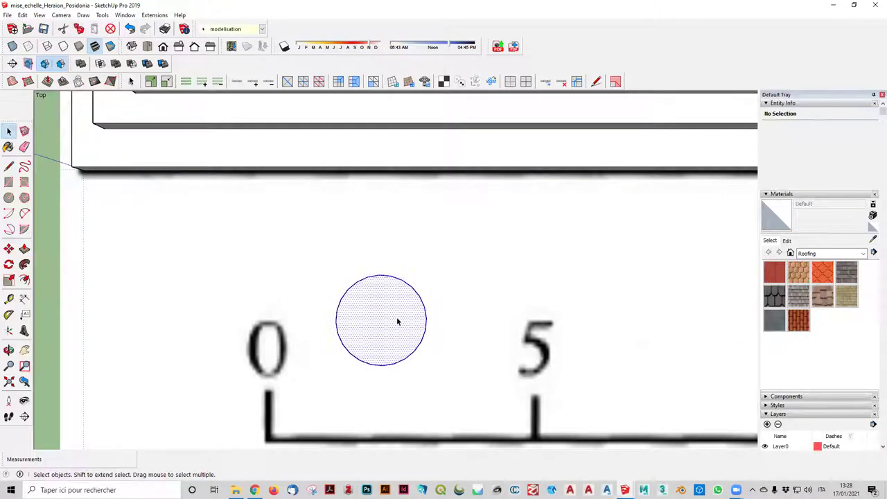
pyautogui.click(8, 280)
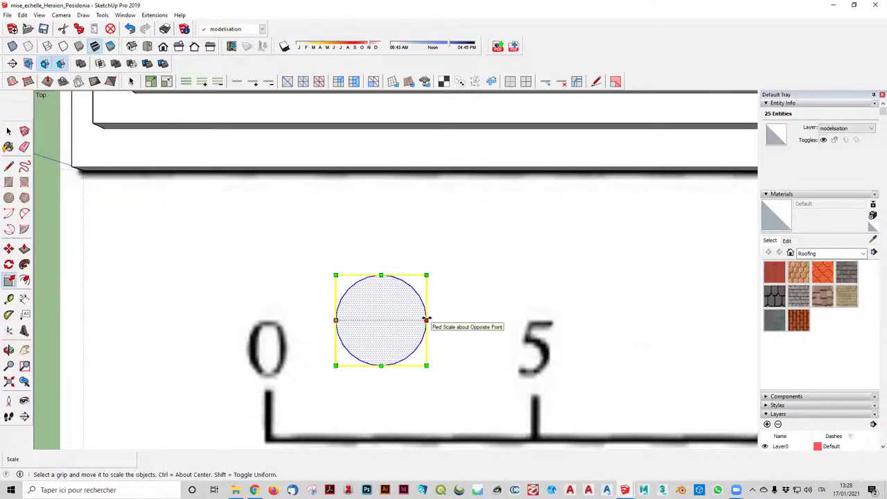
pyautogui.moveTo(425, 320); pyautogui.dragTo(428, 319)
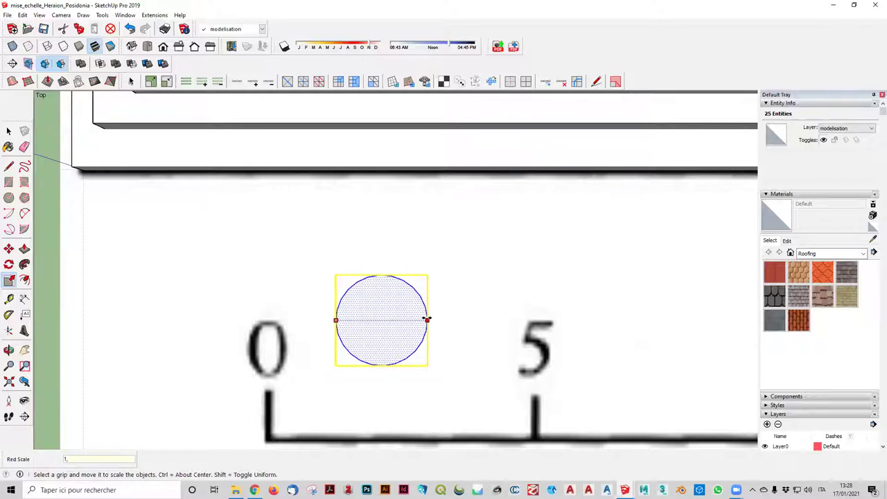
pyautogui.moveTo(427, 319); pyautogui.dragTo(435, 320)
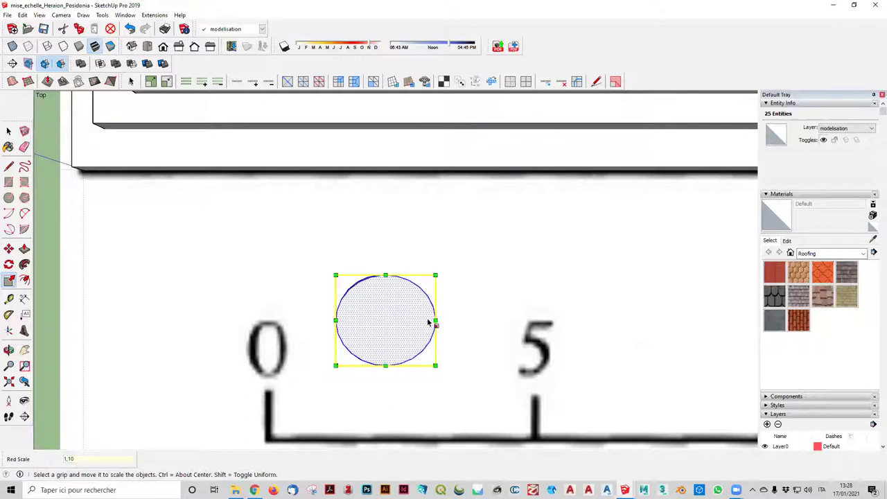
pyautogui.moveTo(335, 319); pyautogui.dragTo(325, 319)
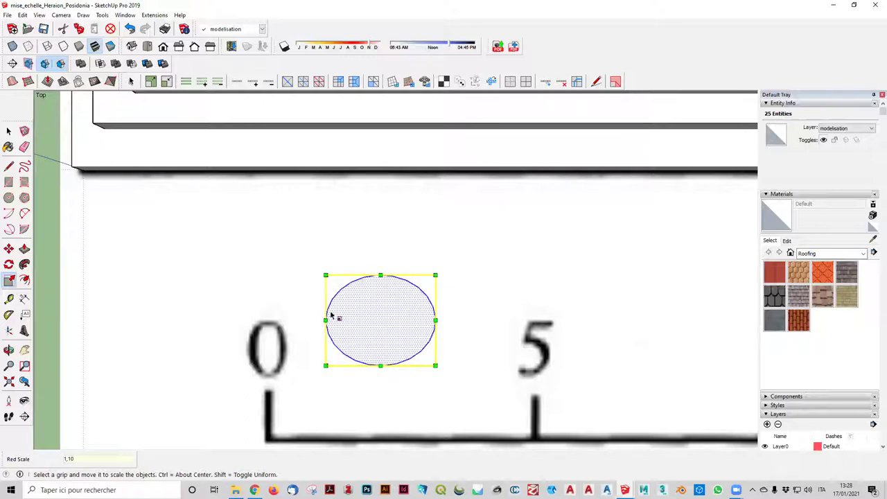
pyautogui.moveTo(381, 274); pyautogui.dragTo(379, 247)
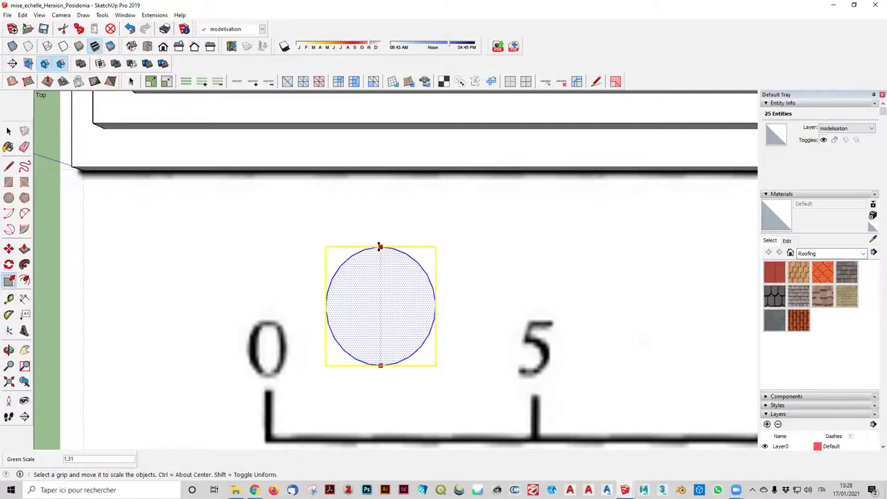
pyautogui.write('1,1')
pyautogui.press('Return')
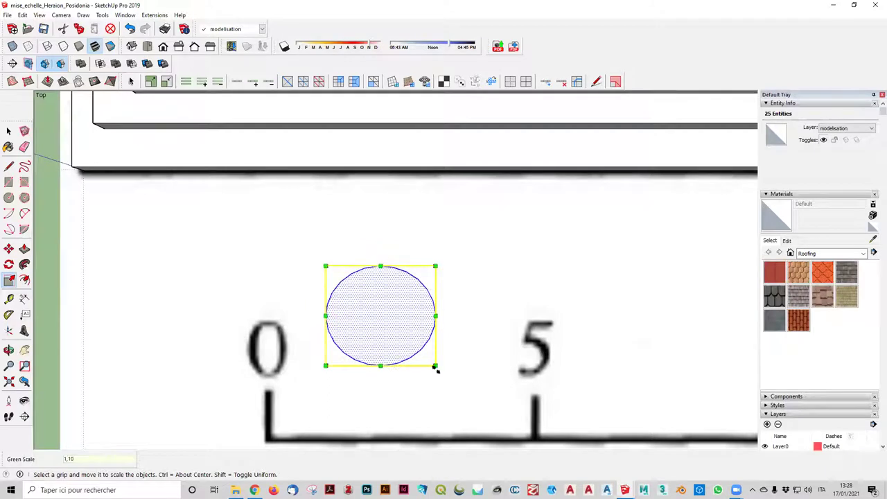
pyautogui.moveTo(380, 365); pyautogui.dragTo(380, 369)
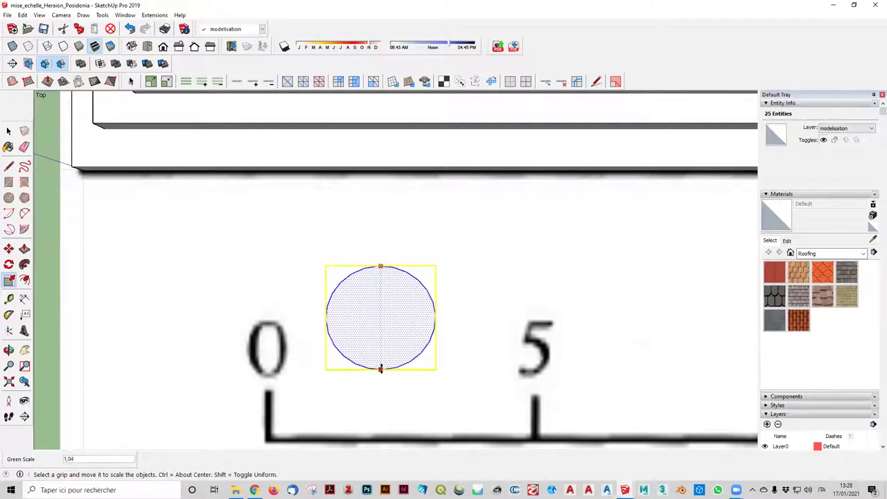
pyautogui.press('Return')
pyautogui.moveTo(362, 382)
pyautogui.mouseDown(button='middle')
pyautogui.moveTo(353, 212)
pyautogui.moveTo(436, 138)
pyautogui.mouseUp(button='middle')
pyautogui.moveTo(437, 138)
pyautogui.mouseDown()
pyautogui.moveTo(432, 226)
pyautogui.moveTo(390, 179)
pyautogui.mouseUp()
# - Orbit and zoom to a low view of the bowl above the ground
pyautogui.press('s')
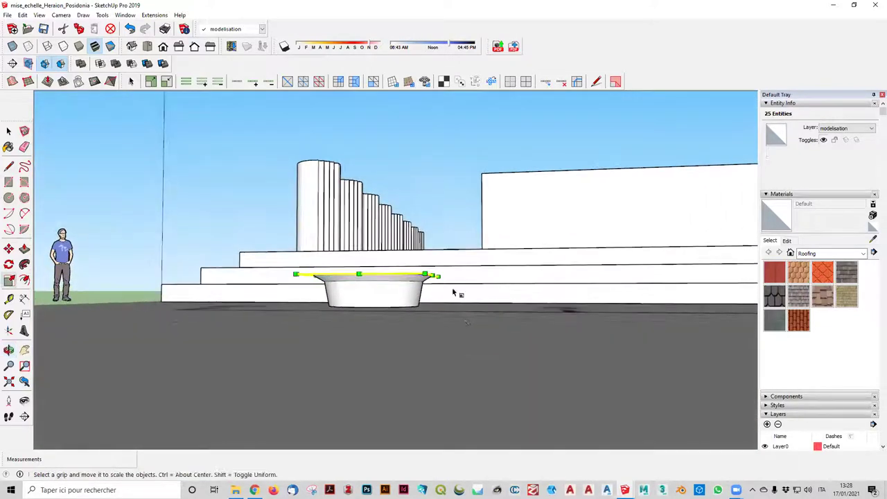
pyautogui.scroll(3, 455, 294)
pyautogui.scroll(3, 383, 295)
pyautogui.scroll(-5, 383, 296)
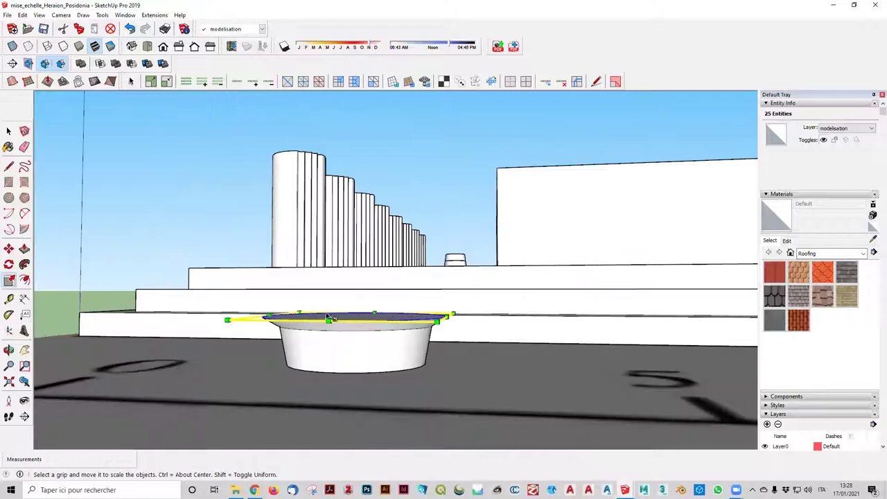
pyautogui.click(9, 131)
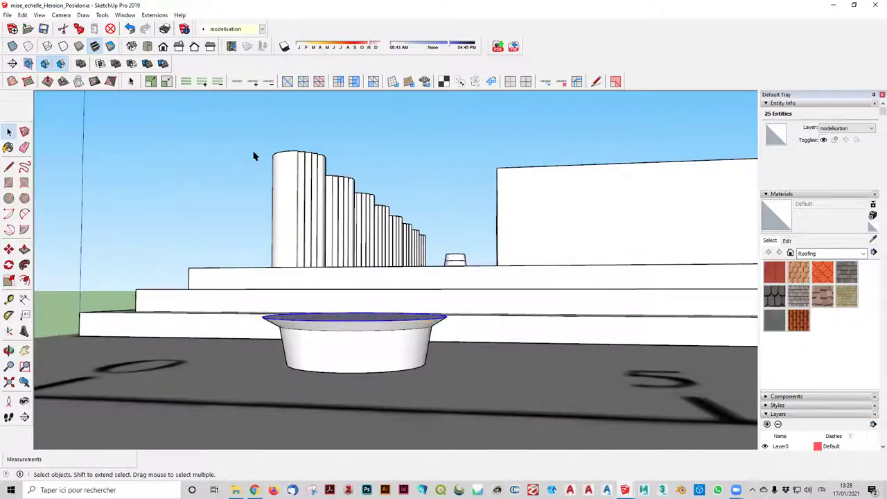
pyautogui.moveTo(257, 185)
pyautogui.mouseDown(button='middle')
pyautogui.moveTo(303, 257)
pyautogui.moveTo(203, 95)
pyautogui.mouseUp(button='middle')
pyautogui.moveTo(241, 143); pyautogui.dragTo(237, 132, button='middle')
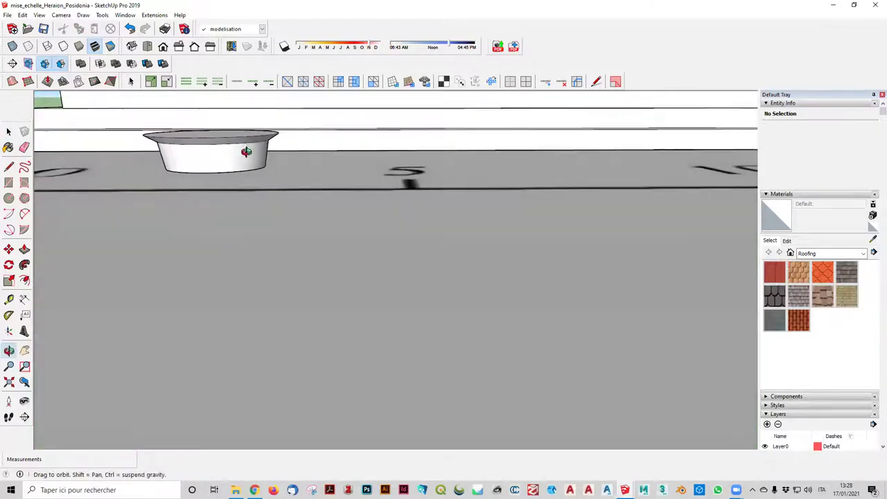
pyautogui.scroll(2, 237, 132)
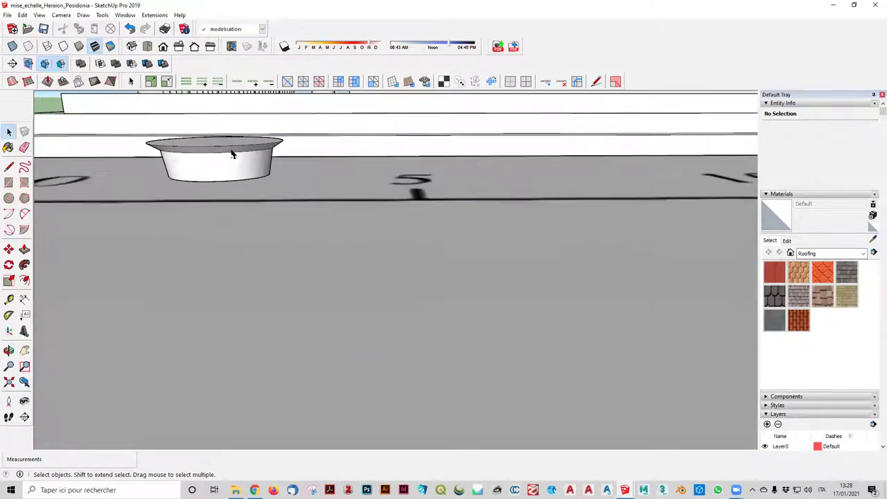
# - Select the bowl's top face and its edges, avoiding the ground image
pyautogui.tripleClick(232, 154)
pyautogui.click(226, 153)
pyautogui.doubleClick(225, 152)
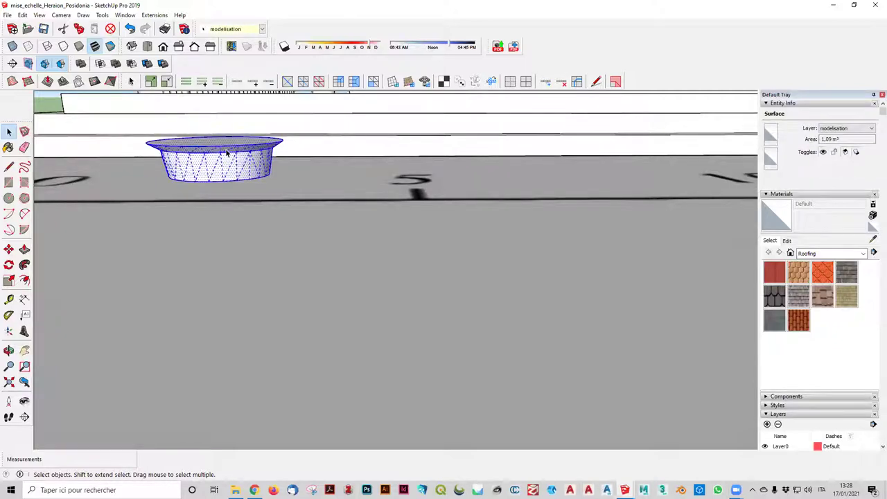
pyautogui.click(220, 258)
pyautogui.click(219, 153)
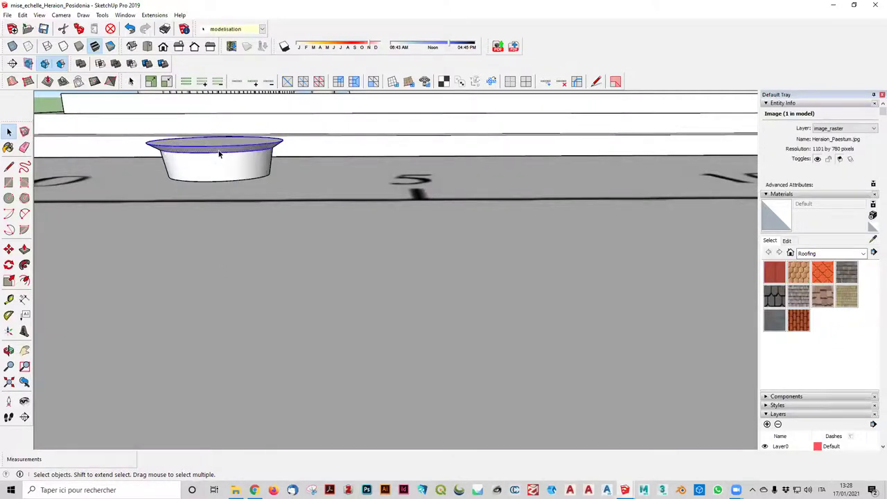
pyautogui.click(207, 166)
pyautogui.click(230, 152)
pyautogui.click(230, 152)
pyautogui.tripleClick(228, 153)
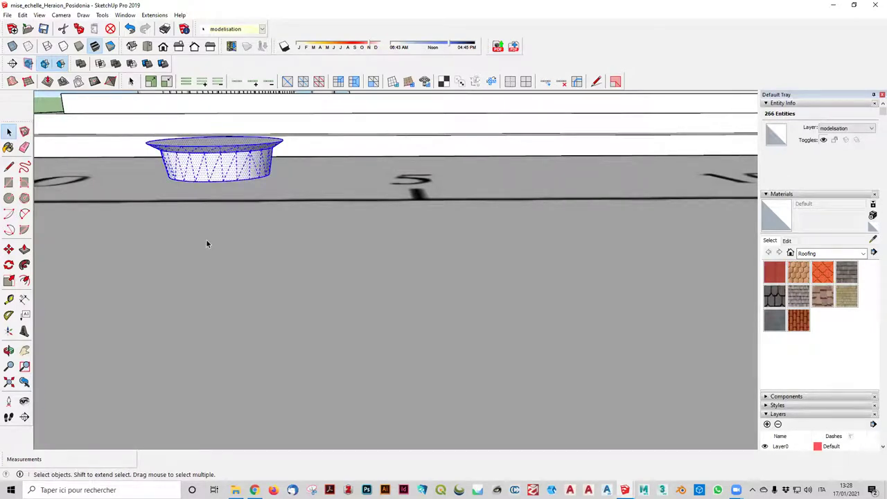
pyautogui.click(206, 239)
pyautogui.scroll(2, 226, 137)
pyautogui.click(227, 138)
pyautogui.tripleClick(227, 159)
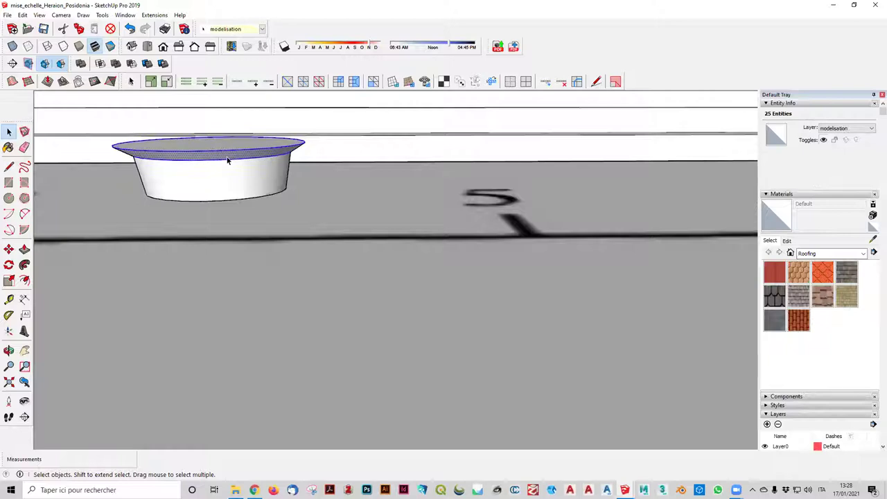
pyautogui.moveTo(227, 159)
pyautogui.mouseDown(button='middle')
pyautogui.moveTo(208, 136)
pyautogui.moveTo(205, 161)
pyautogui.mouseUp(button='middle')
# - Stretch the bowl's top along the blue axis by 2,24
pyautogui.click(9, 280)
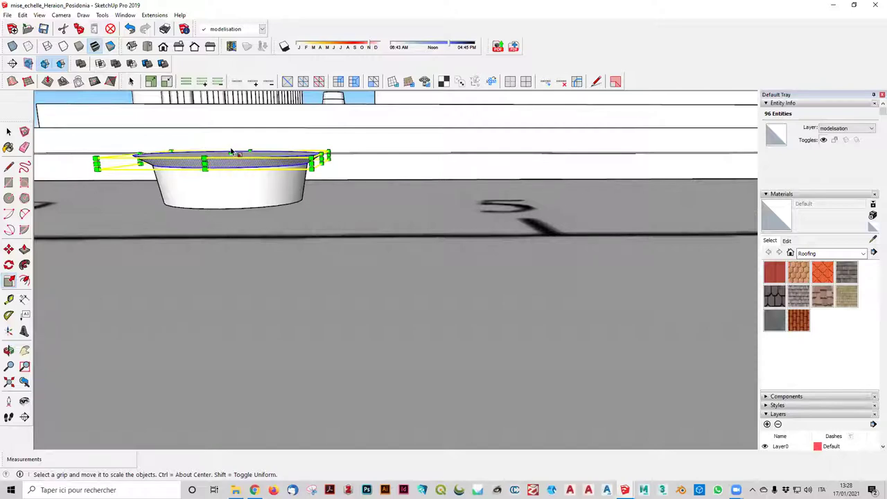
pyautogui.moveTo(231, 151); pyautogui.dragTo(231, 143)
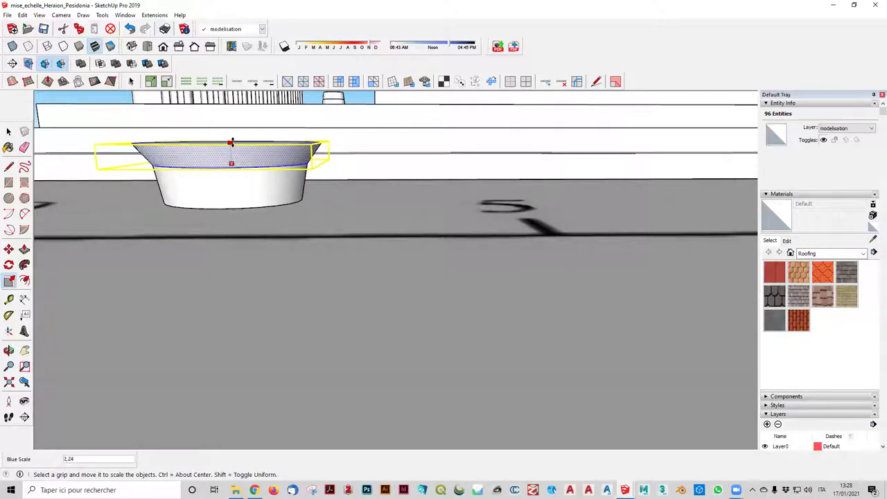
pyautogui.moveTo(287, 238)
pyautogui.mouseDown(button='middle')
pyautogui.moveTo(317, 282)
pyautogui.moveTo(278, 201)
pyautogui.mouseUp(button='middle')
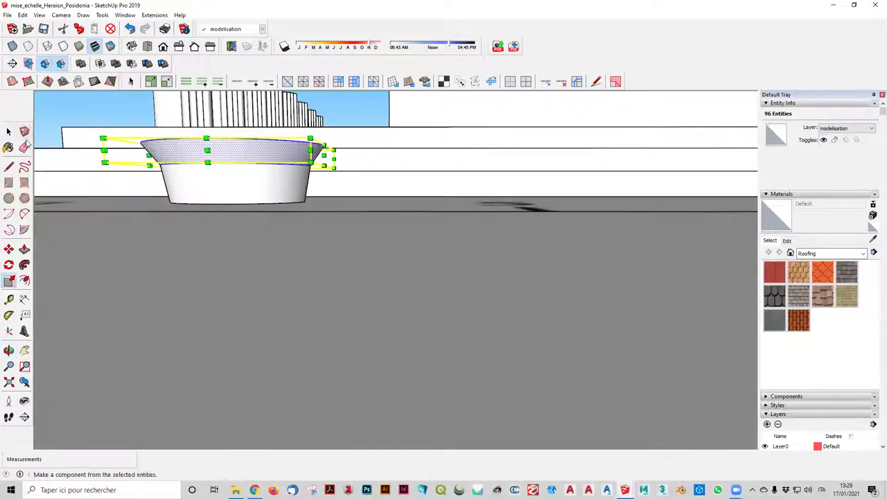
pyautogui.press('space')
# - Compare with the Doric order diagram in Chrome, then reselect the bowl geometry
pyautogui.scroll(-2, 173, 331)
pyautogui.click(196, 347)
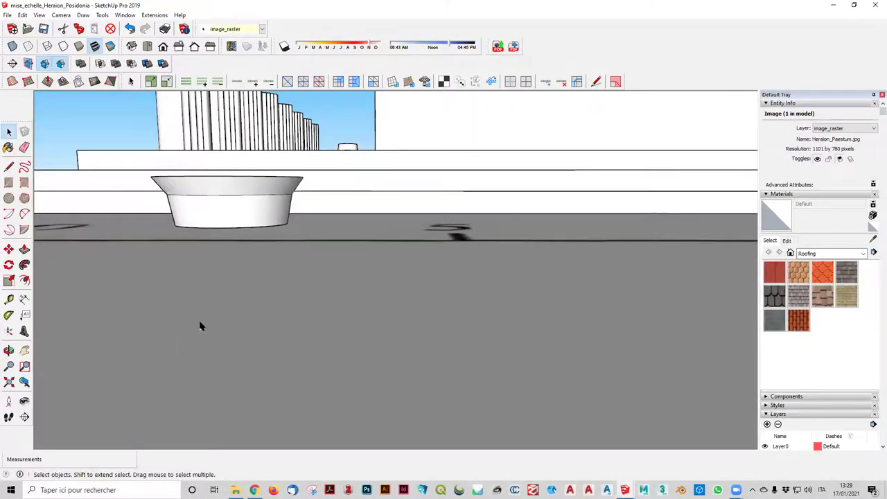
pyautogui.scroll(-3, 201, 322)
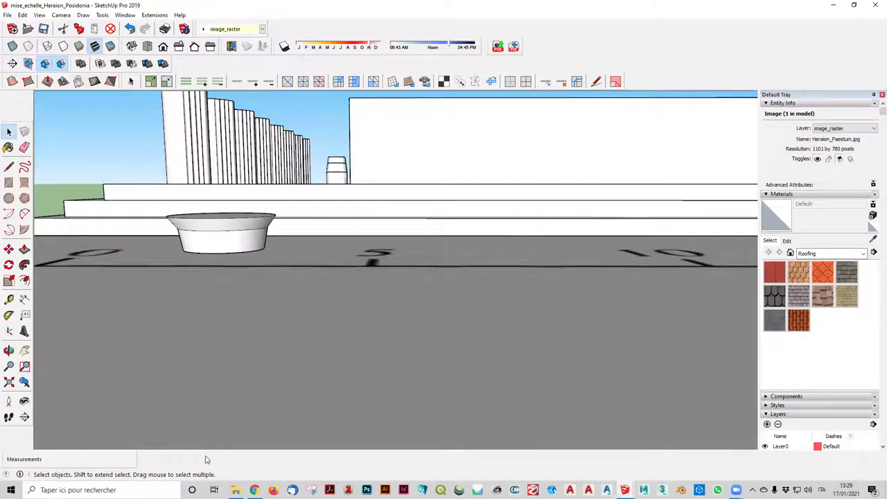
pyautogui.click(254, 490)
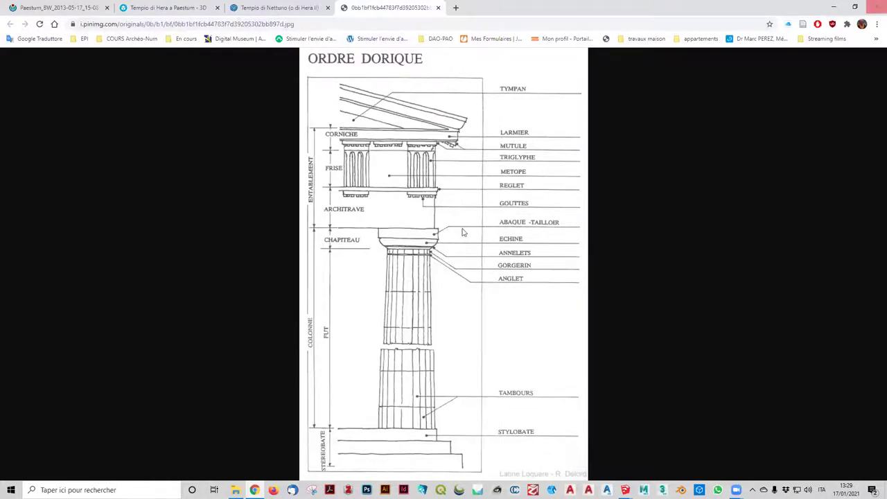
pyautogui.hotkey('alt', 'Tab')
pyautogui.tripleClick(233, 225)
# - Scale the bowl's top face along the blue axis to 1,29
pyautogui.click(230, 225)
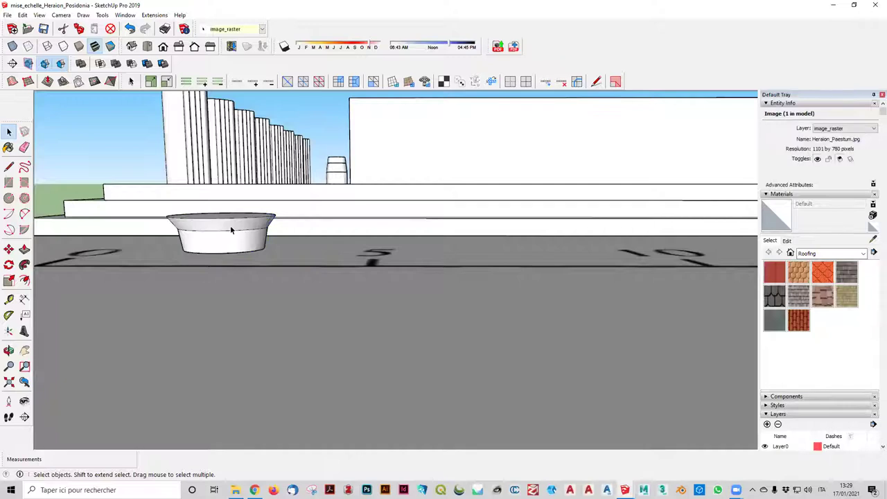
pyautogui.doubleClick(230, 225)
pyautogui.click(8, 281)
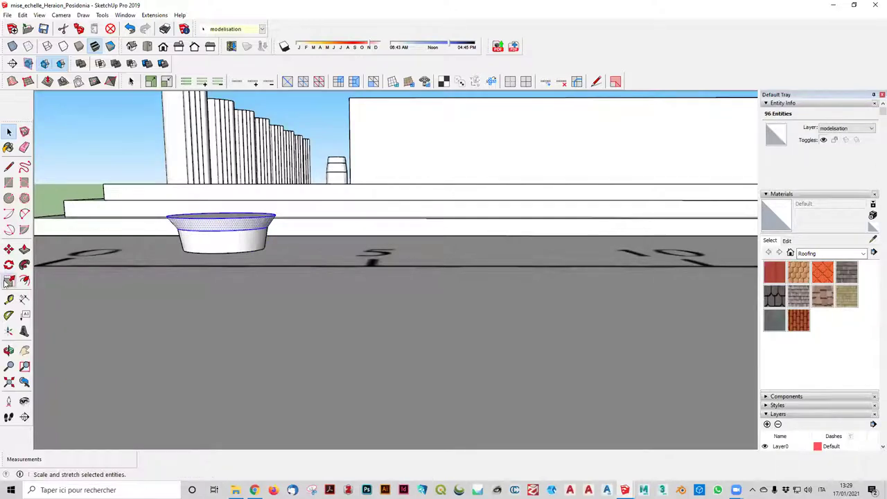
pyautogui.moveTo(220, 215); pyautogui.dragTo(221, 211)
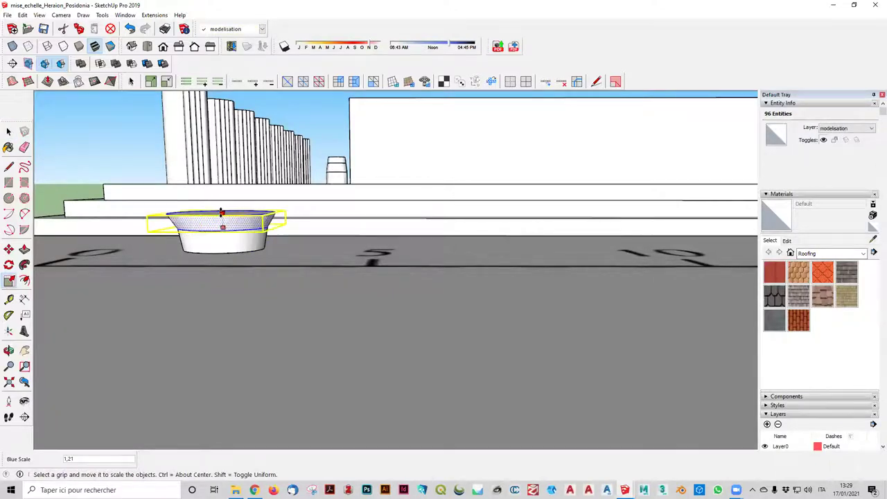
pyautogui.click(221, 211)
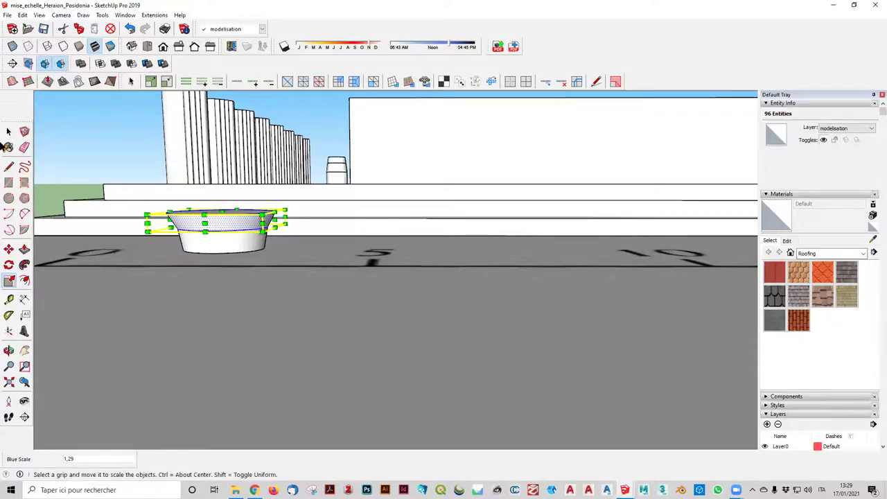
pyautogui.press('space')
# - Select all of the bowl's geometry and make it a group
pyautogui.click(218, 246)
pyautogui.doubleClick(228, 224)
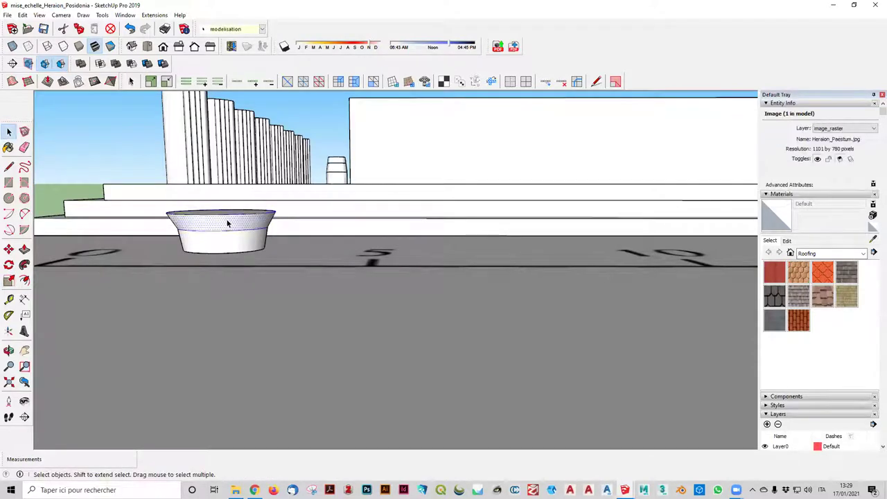
pyautogui.tripleClick(228, 223)
pyautogui.rightClick(226, 221)
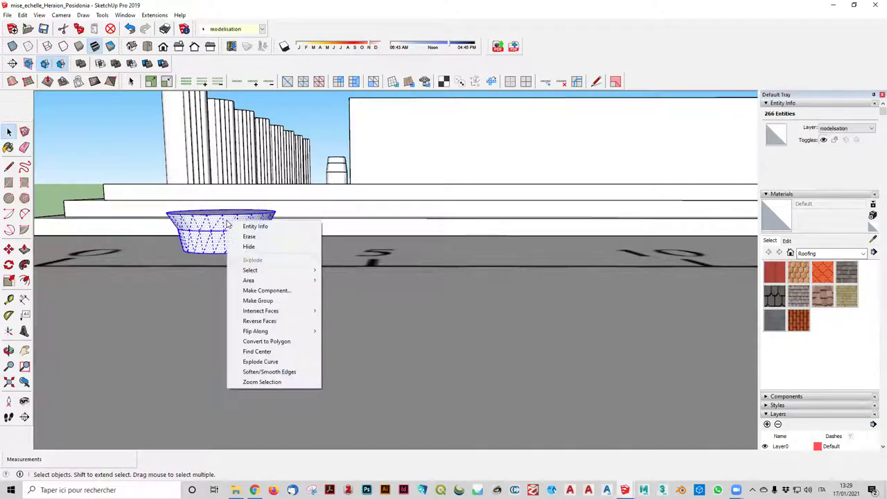
pyautogui.click(271, 301)
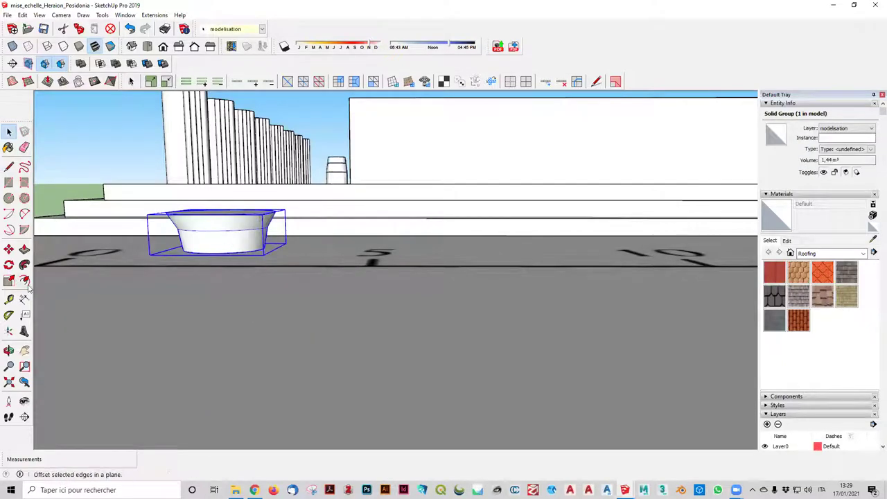
pyautogui.click(8, 250)
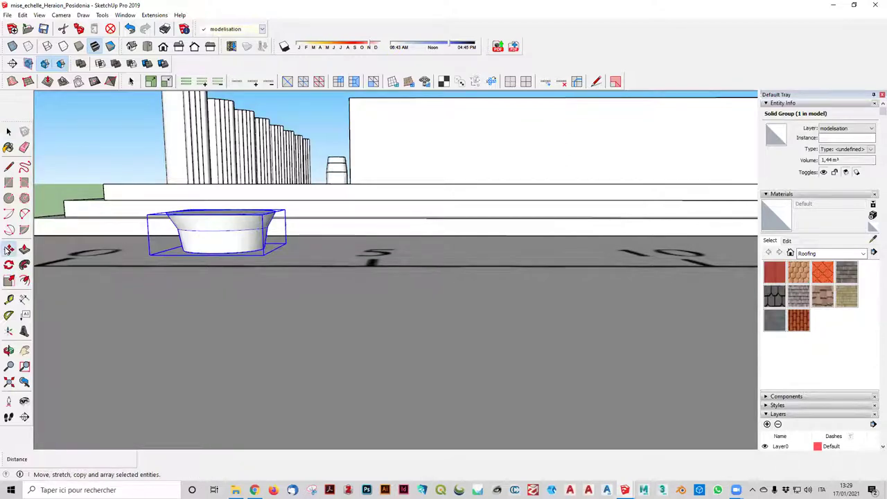
# - Orbit and zoom to an elevated view of the temple walls and colonnade
pyautogui.moveTo(61, 294); pyautogui.dragTo(101, 315, button='middle')
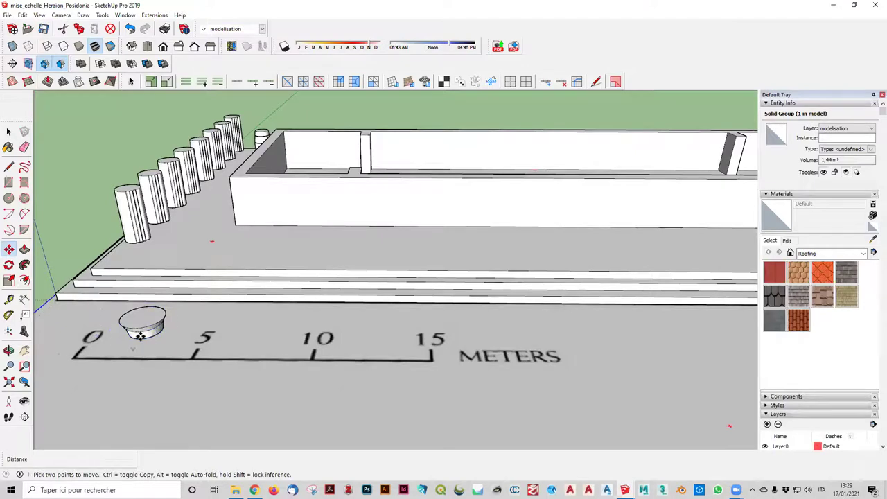
pyautogui.scroll(2, 138, 341)
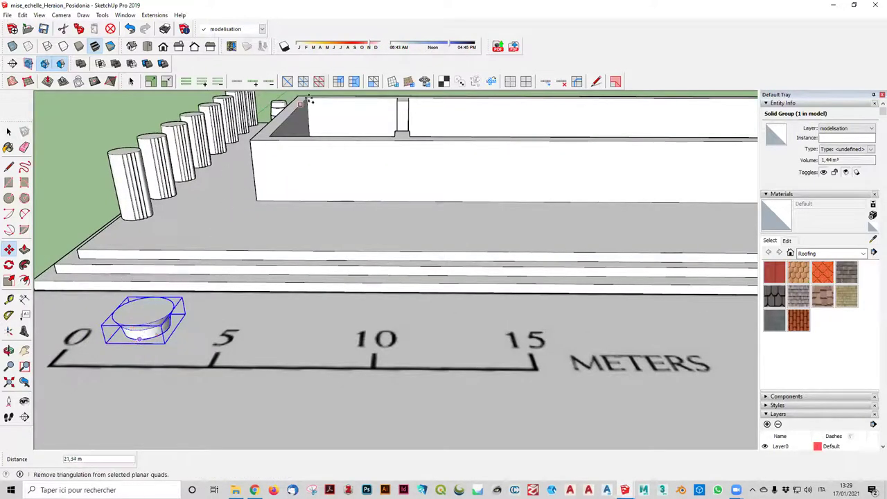
pyautogui.moveTo(168, 277)
pyautogui.mouseDown(button='middle')
pyautogui.moveTo(135, 246)
pyautogui.moveTo(147, 367)
pyautogui.moveTo(183, 225)
pyautogui.mouseUp(button='middle')
pyautogui.press('m')
pyautogui.scroll(1, 183, 225)
pyautogui.scroll(2, 183, 229)
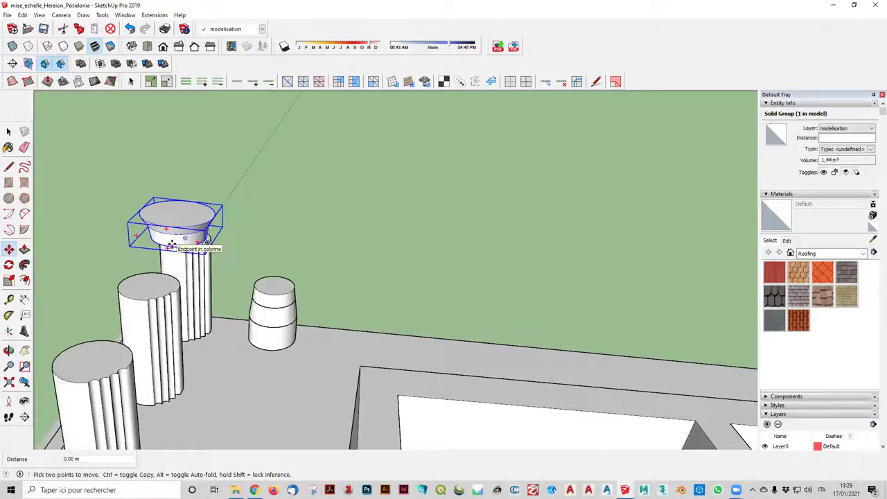
pyautogui.scroll(2, 179, 244)
pyautogui.scroll(-2, 179, 244)
pyautogui.scroll(-2, 180, 242)
pyautogui.moveTo(423, 228); pyautogui.dragTo(198, 204, button='middle')
pyautogui.scroll(2, 360, 218)
pyautogui.scroll(1, 361, 218)
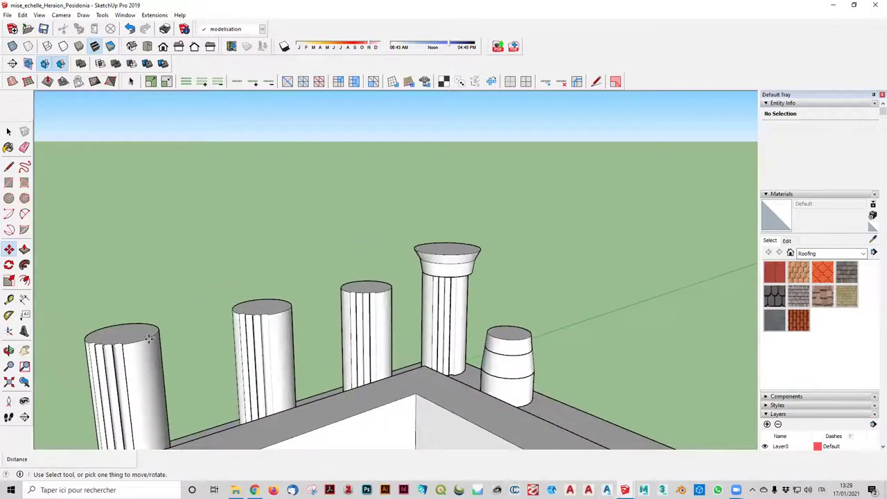
pyautogui.scroll(-1, 416, 249)
# - Move the capital group to a spot above the columns
pyautogui.click(416, 248)
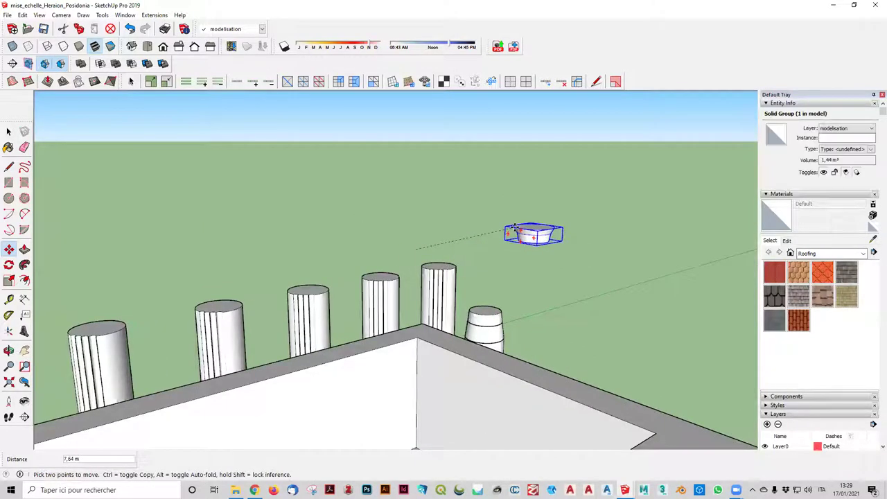
pyautogui.press('Escape')
pyautogui.click(456, 243)
pyautogui.click(546, 219)
pyautogui.click(9, 132)
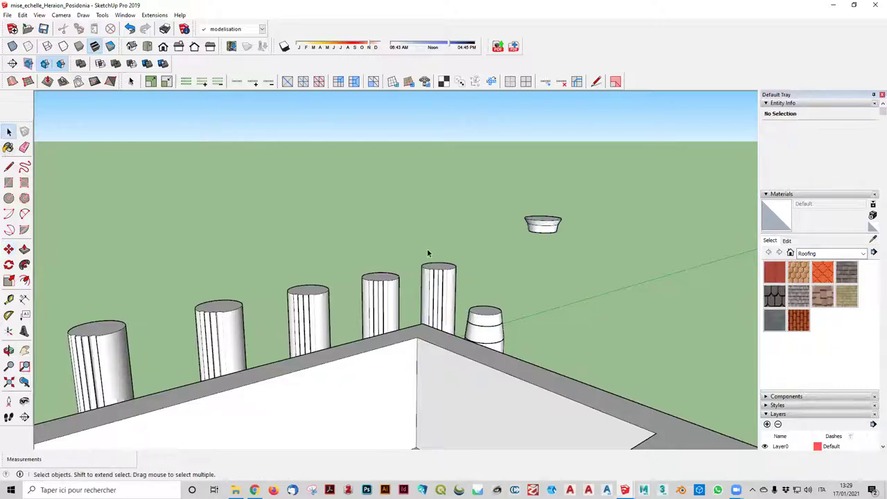
# - Inspect the column and capital groups, then select the small capital
pyautogui.doubleClick(436, 269)
pyautogui.click(534, 230)
pyautogui.doubleClick(447, 268)
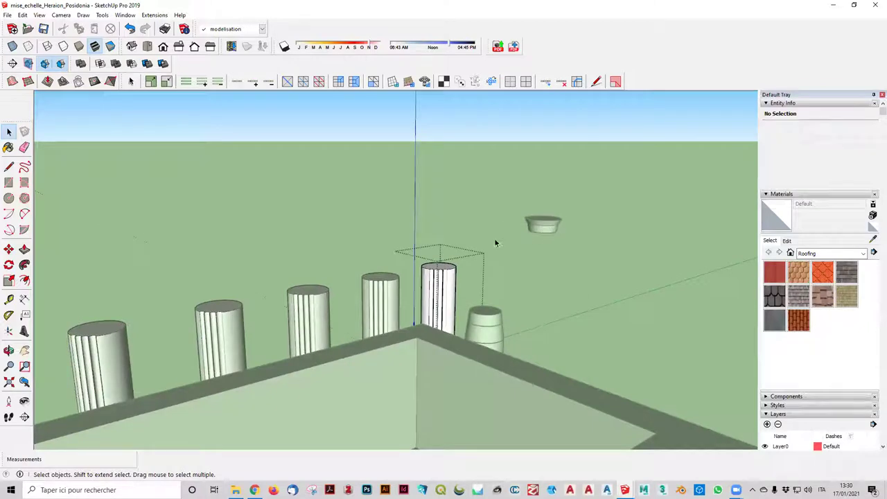
pyautogui.scroll(-3, 500, 256)
pyautogui.scroll(-3, 501, 259)
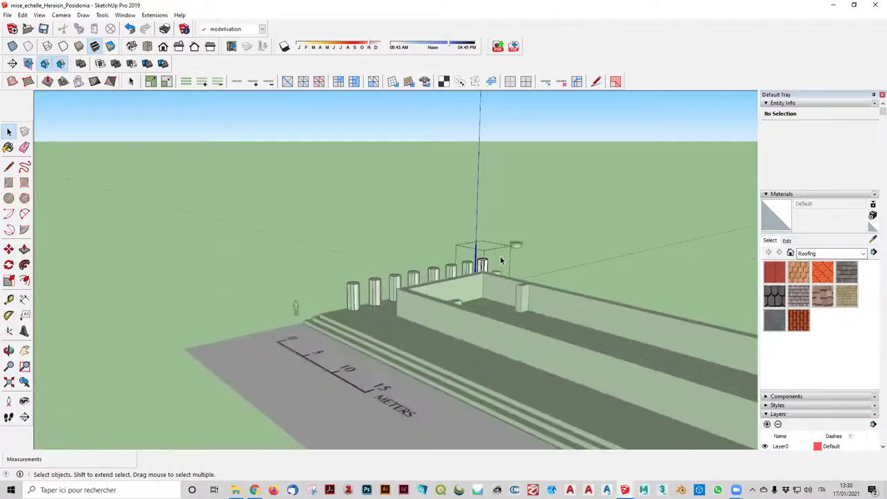
pyautogui.scroll(3, 501, 260)
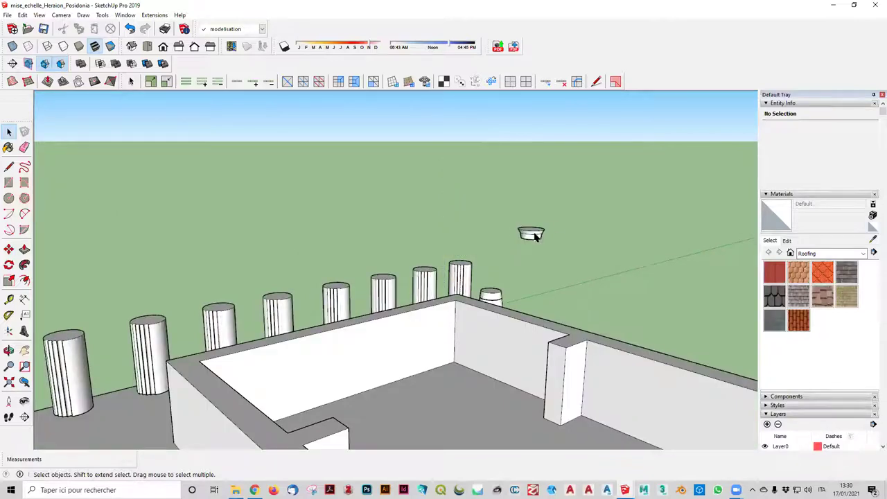
pyautogui.doubleClick(533, 236)
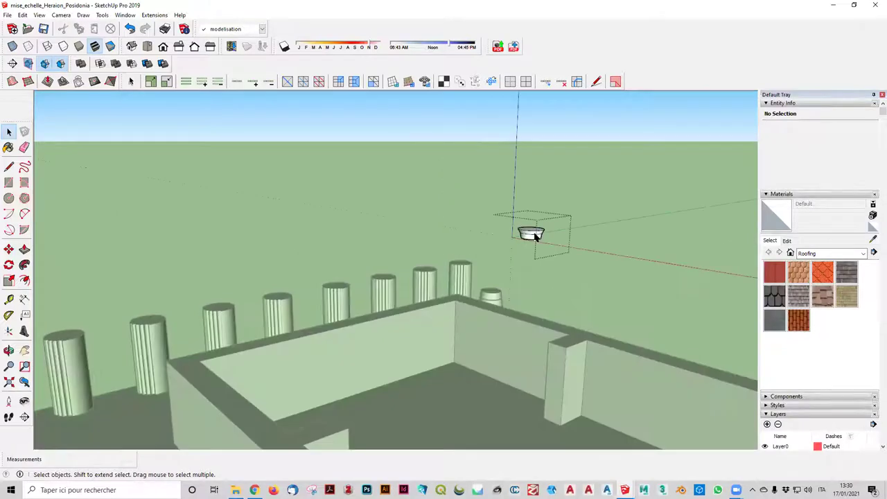
pyautogui.click(9, 249)
pyautogui.click(531, 233)
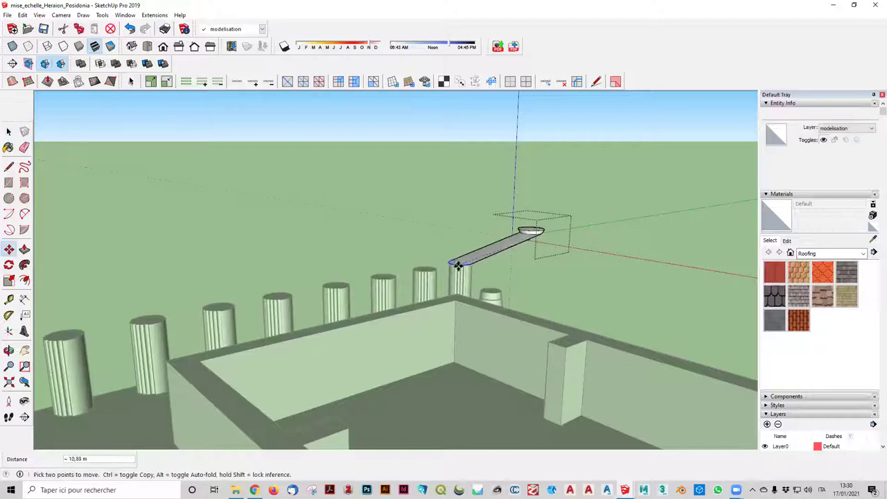
pyautogui.press('Escape')
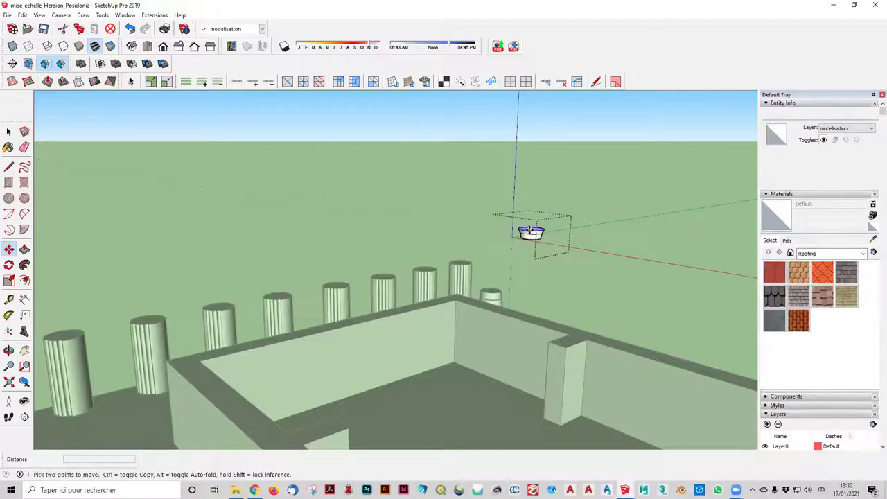
pyautogui.click(8, 132)
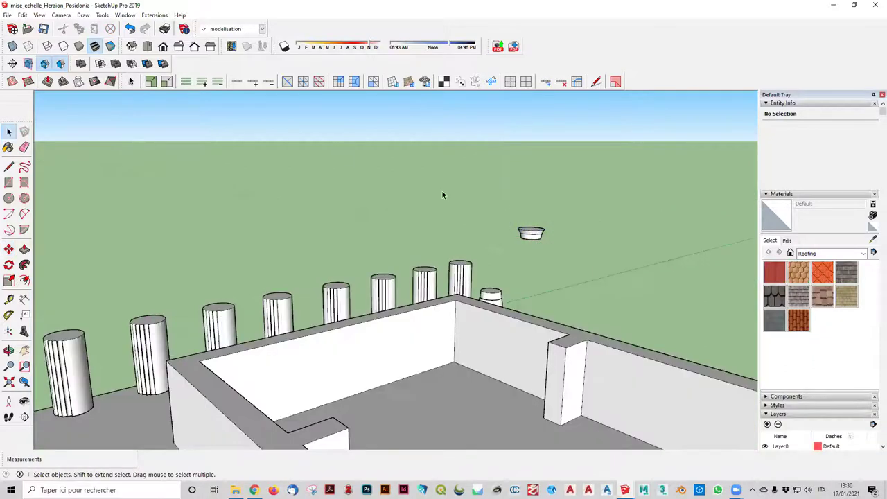
pyautogui.click(531, 235)
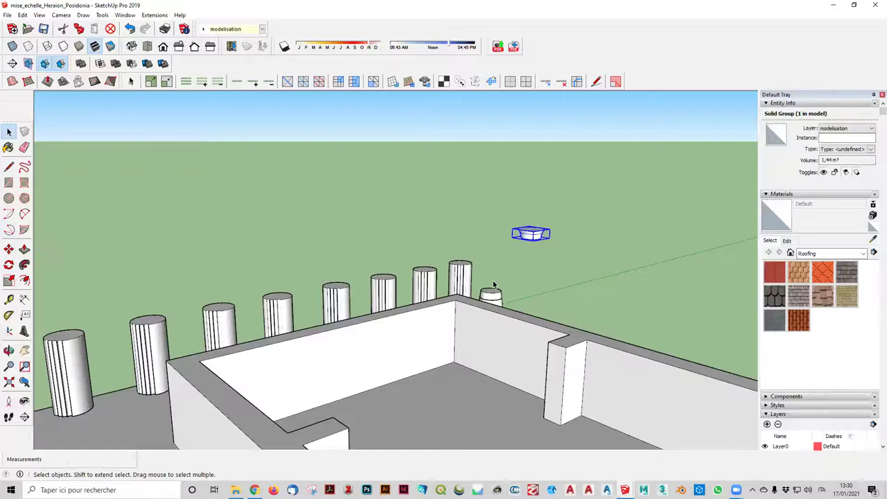
pyautogui.scroll(1, 457, 264)
pyautogui.scroll(1, 457, 264)
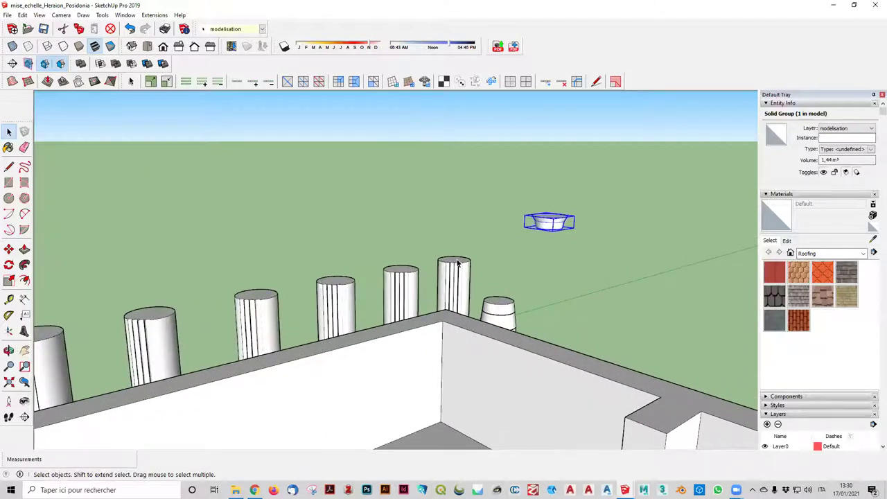
pyautogui.click(8, 264)
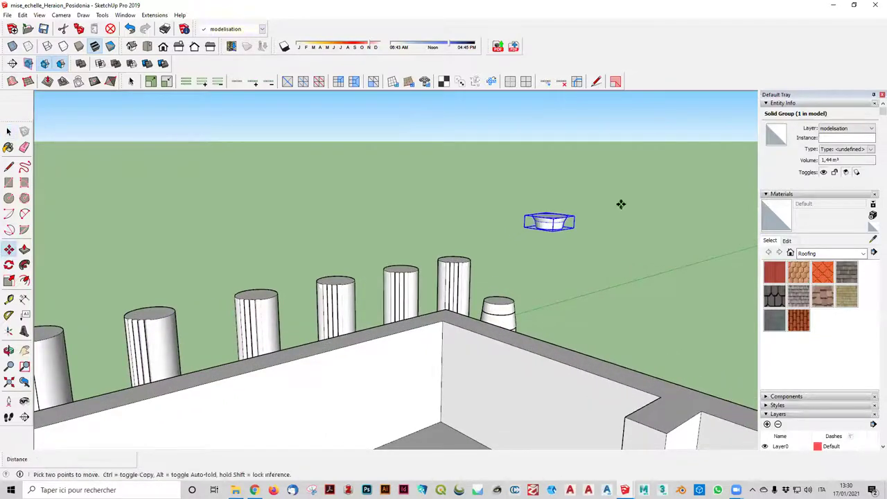
# - Carry the capital by its lower rim and drop it onto the column top
pyautogui.press('m')
pyautogui.click(539, 231)
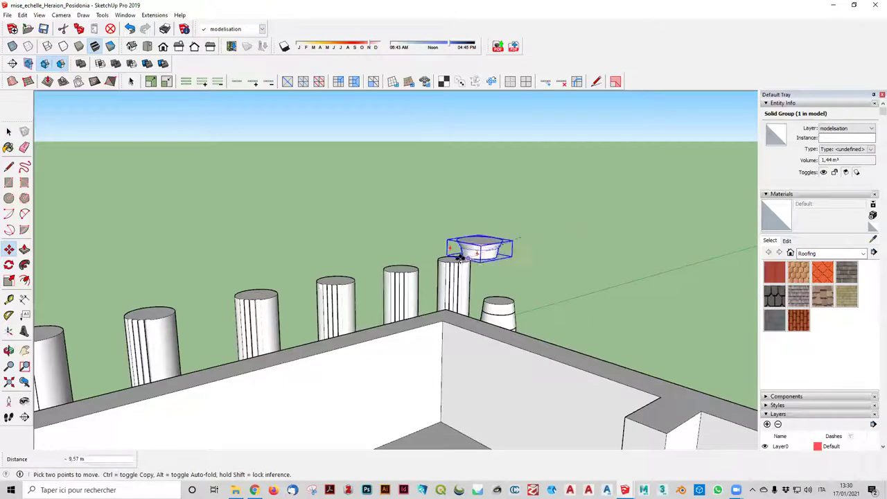
pyautogui.scroll(1, 446, 262)
pyautogui.scroll(1, 447, 262)
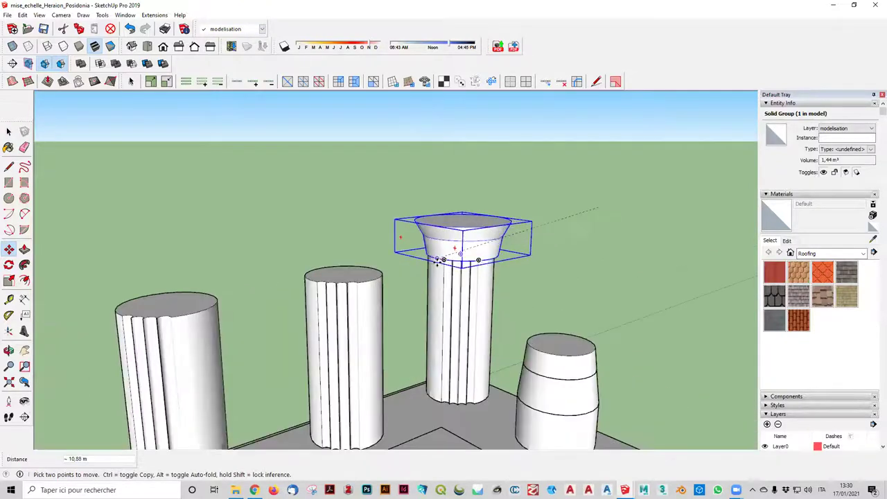
pyautogui.moveTo(439, 261)
pyautogui.mouseDown(button='middle')
pyautogui.moveTo(459, 233)
pyautogui.moveTo(454, 198)
pyautogui.mouseUp(button='middle')
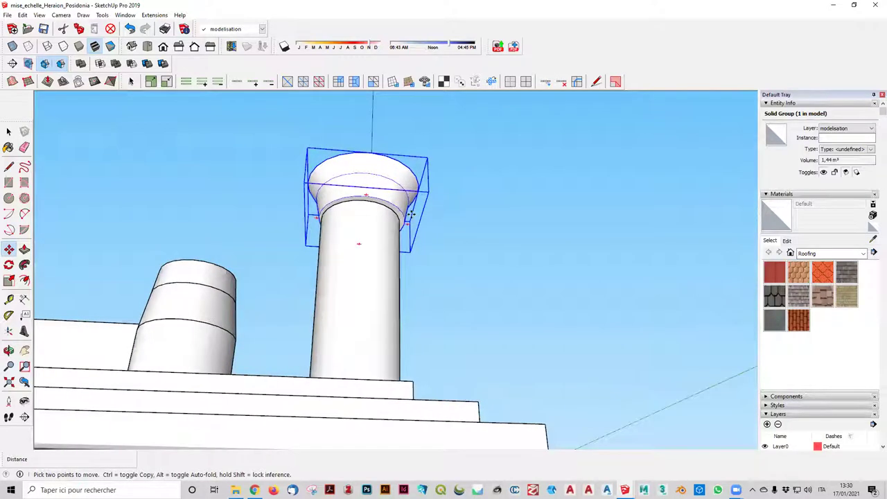
pyautogui.scroll(2, 358, 175)
pyautogui.click(362, 200)
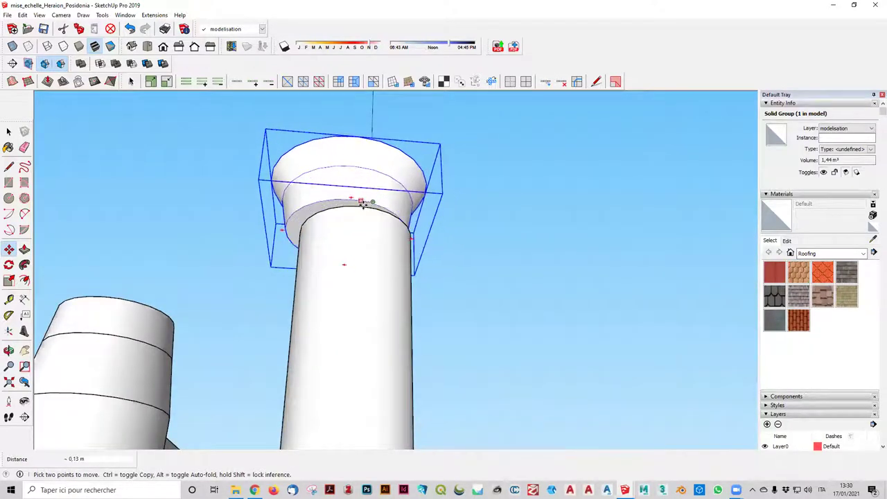
pyautogui.scroll(2, 372, 205)
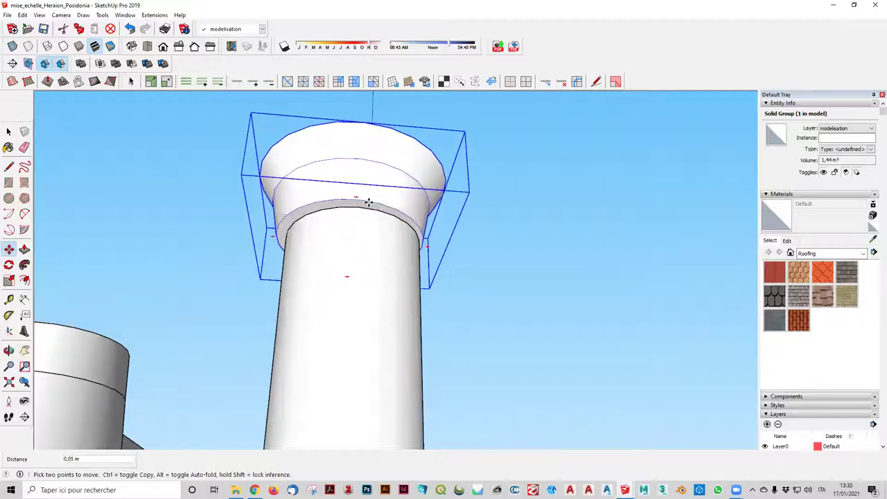
pyautogui.scroll(1, 373, 206)
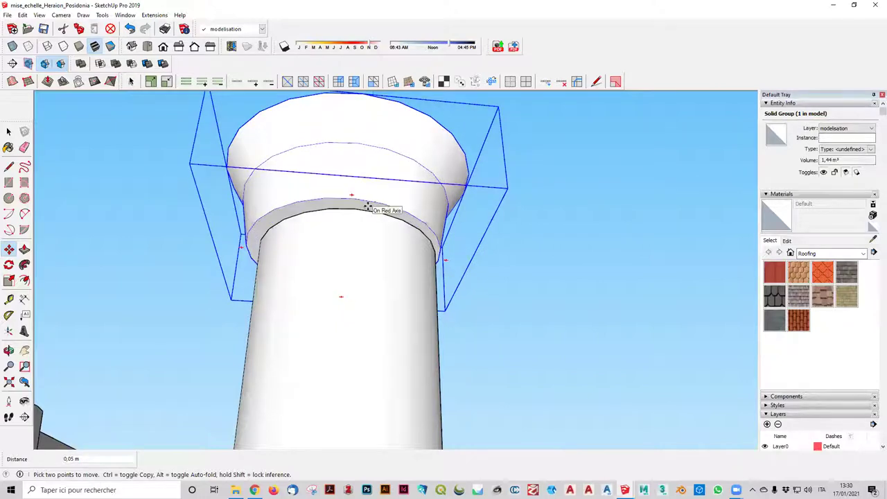
pyautogui.press('Escape')
# - Orbit and zoom to check the capital seated on the column
pyautogui.moveTo(351, 251)
pyautogui.mouseDown(button='middle')
pyautogui.moveTo(619, 293)
pyautogui.moveTo(483, 312)
pyautogui.moveTo(624, 352)
pyautogui.moveTo(560, 463)
pyautogui.mouseUp(button='middle')
pyautogui.scroll(-3, 506, 332)
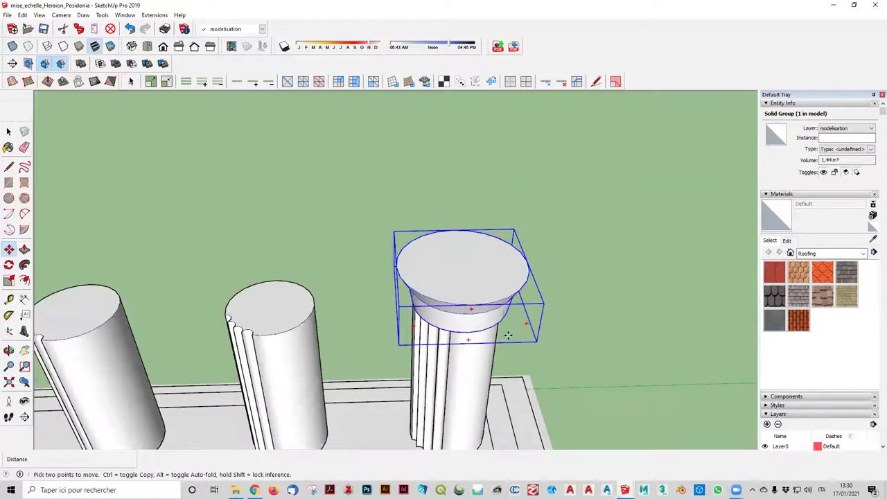
pyautogui.scroll(-2, 551, 300)
pyautogui.scroll(2, 536, 303)
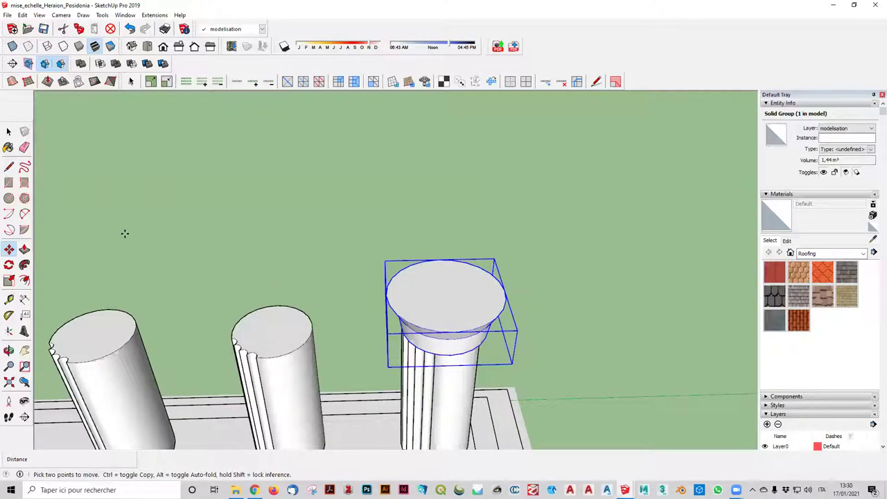
pyautogui.scroll(-3, 104, 222)
pyautogui.click(8, 131)
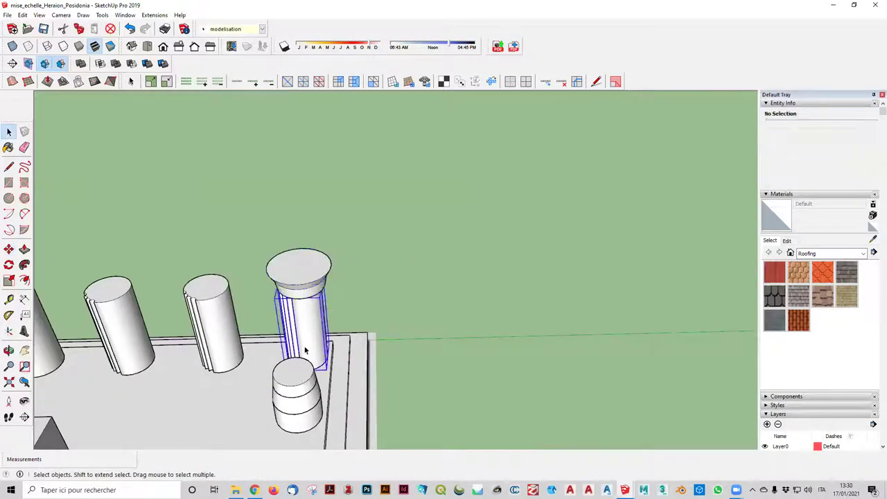
# - Open the capital's group, select its contents, then cancel making it a component
pyautogui.doubleClick(308, 331)
pyautogui.doubleClick(309, 269)
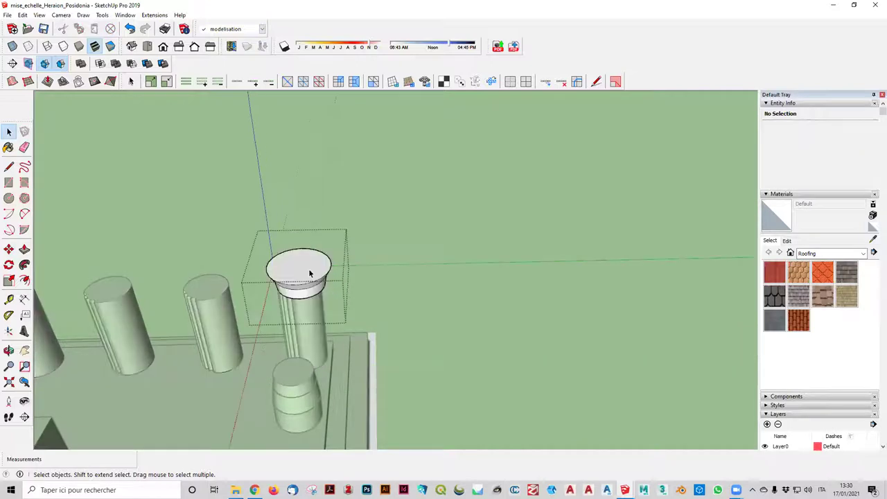
pyautogui.hotkey('ctrl', 'a')
pyautogui.moveTo(317, 326); pyautogui.dragTo(373, 213, button='middle')
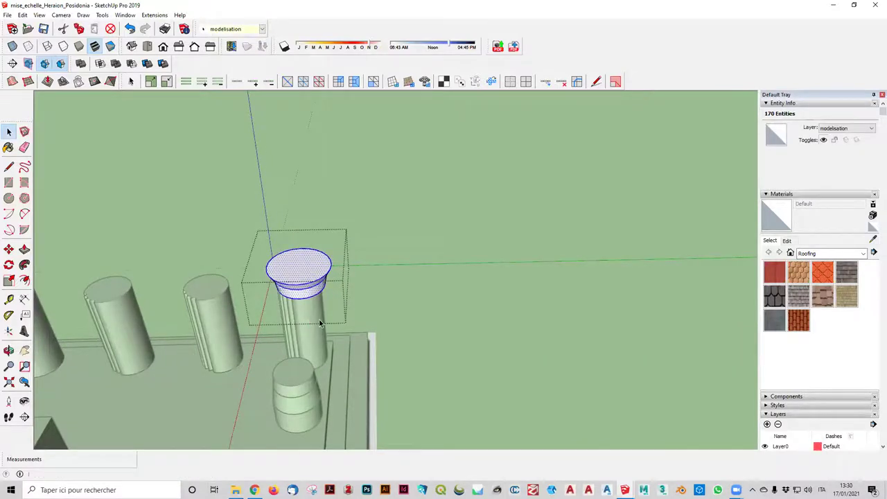
pyautogui.moveTo(373, 213)
pyautogui.mouseDown()
pyautogui.moveTo(388, 249)
pyautogui.moveTo(32, 132)
pyautogui.mouseUp()
pyautogui.click(9, 132)
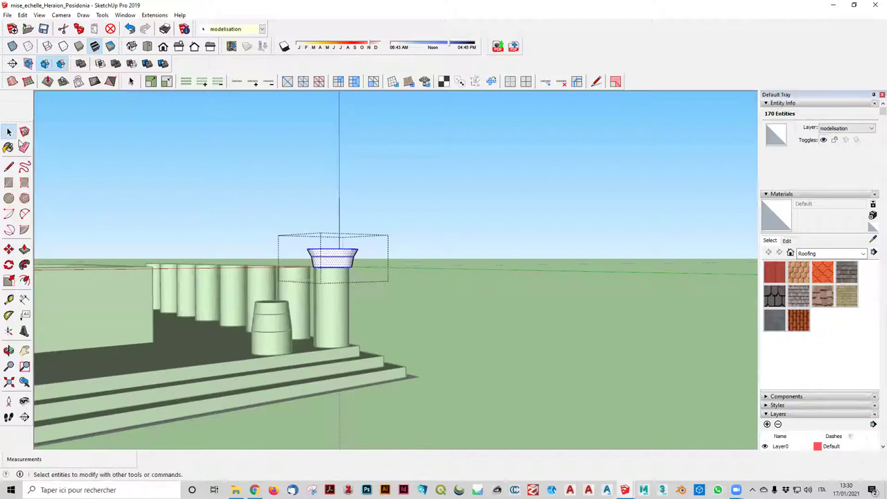
pyautogui.press('g')
pyautogui.press('Return')
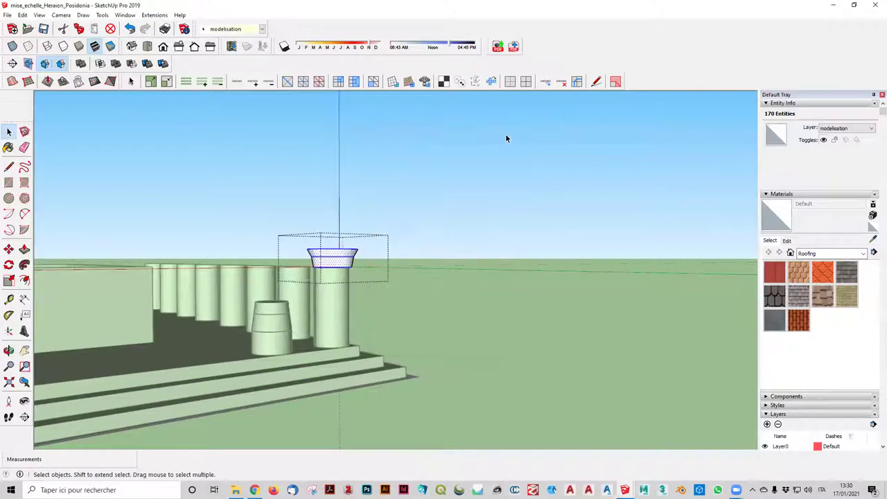
pyautogui.click(505, 133)
# - Combine the selected capital and column shaft with Make Group
pyautogui.scroll(3, 252, 277)
pyautogui.click(251, 277)
pyautogui.keyDown('shift'); pyautogui.click(256, 317); pyautogui.keyUp('shift')
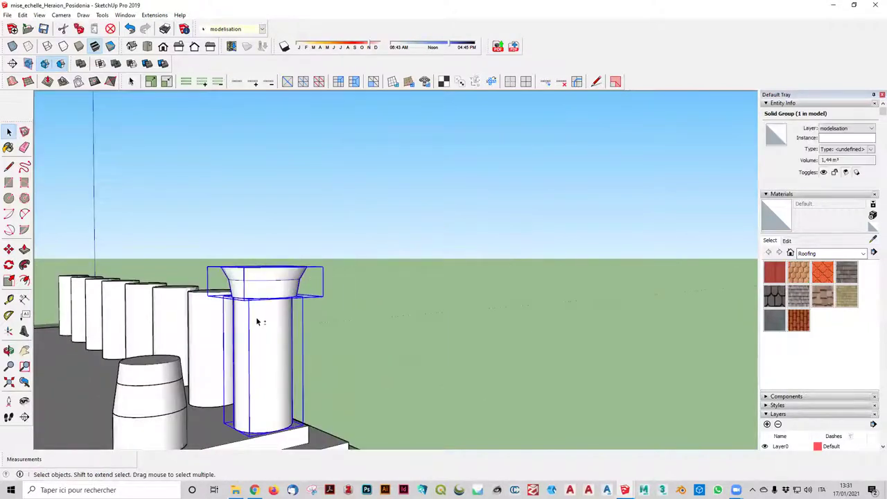
pyautogui.rightClick(255, 317)
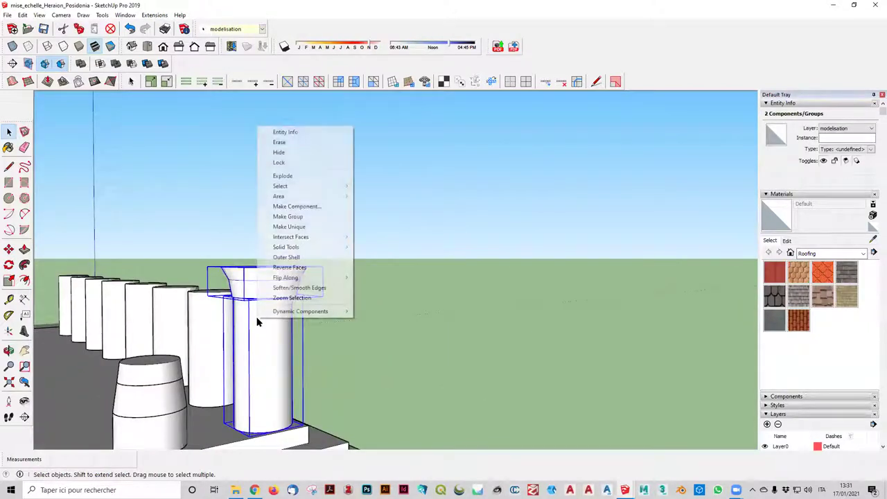
pyautogui.click(288, 216)
# - Check the new column group, undo a change to the capital, and exit editing
pyautogui.moveTo(438, 207); pyautogui.dragTo(560, 204, button='middle')
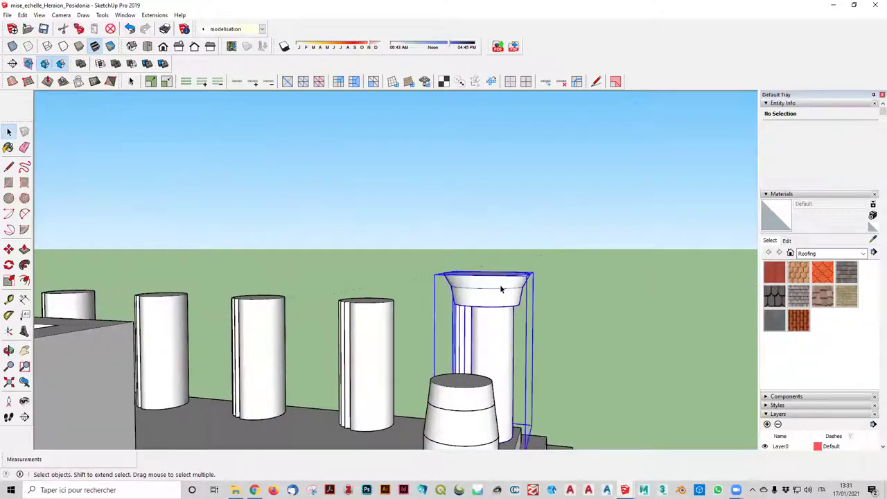
pyautogui.doubleClick(499, 284)
pyautogui.click(500, 284)
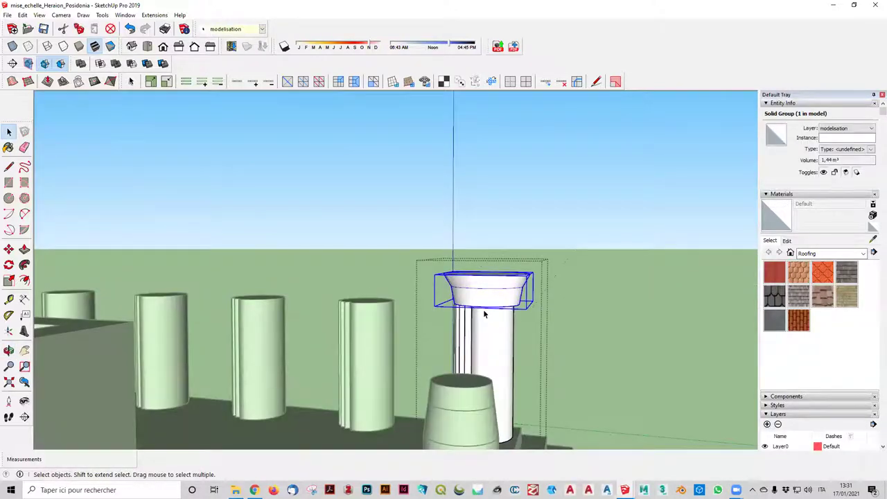
pyautogui.hotkey('ctrl', 'z')
pyautogui.hotkey('ctrl', 'z')
pyautogui.hotkey('ctrl', 'z')
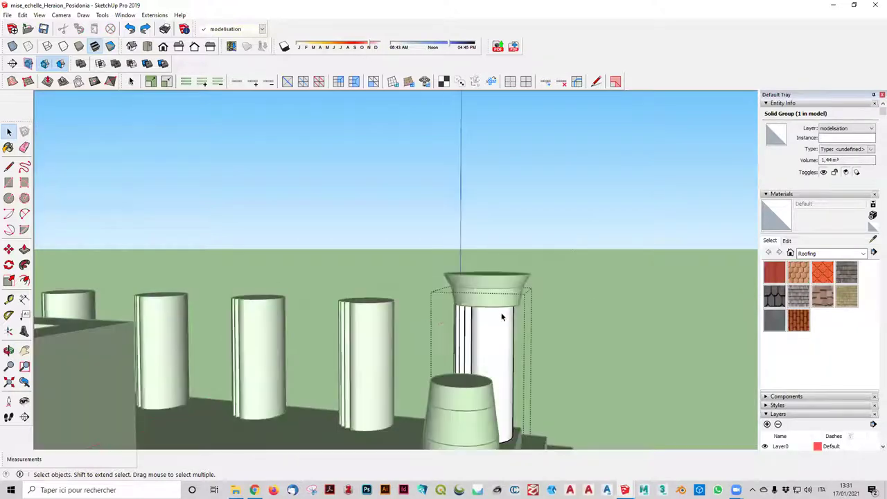
pyautogui.press('Escape')
pyautogui.press('Escape')
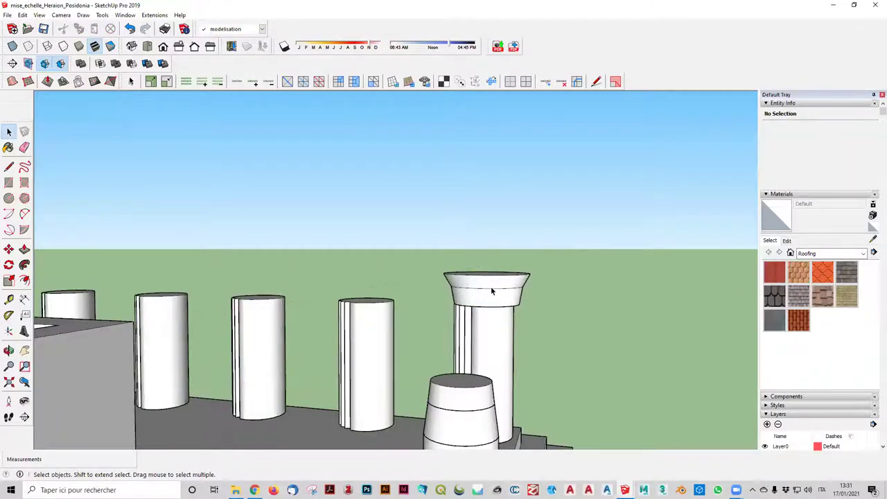
pyautogui.scroll(-3, 491, 289)
pyautogui.scroll(-2, 489, 288)
pyautogui.scroll(-2, 485, 285)
pyautogui.scroll(1, 483, 282)
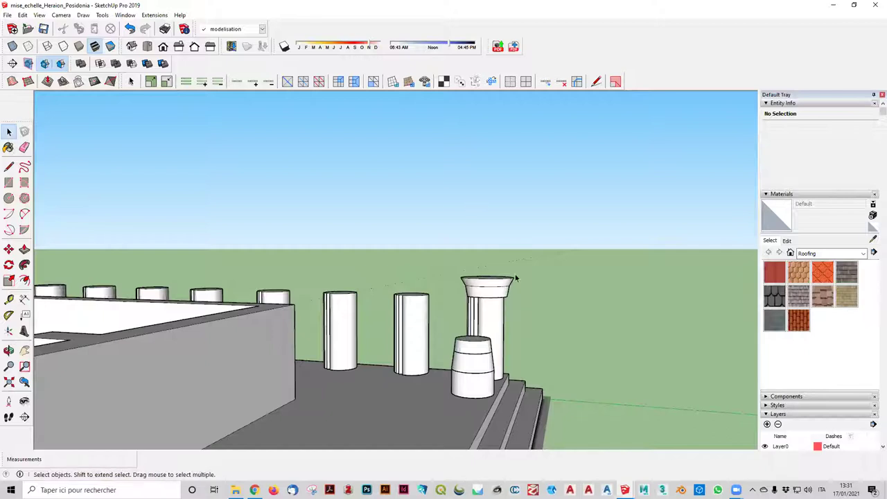
# - Inside the capital, move its top circle upward to a new height
pyautogui.doubleClick(493, 284)
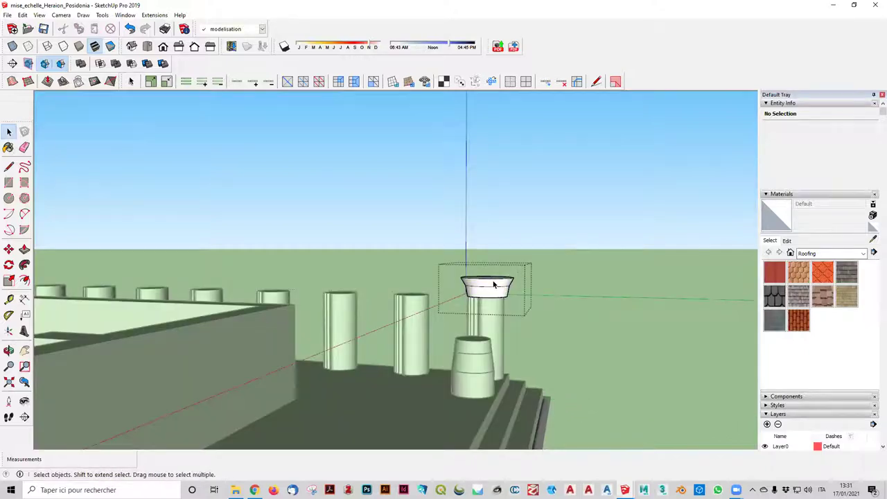
pyautogui.click(8, 249)
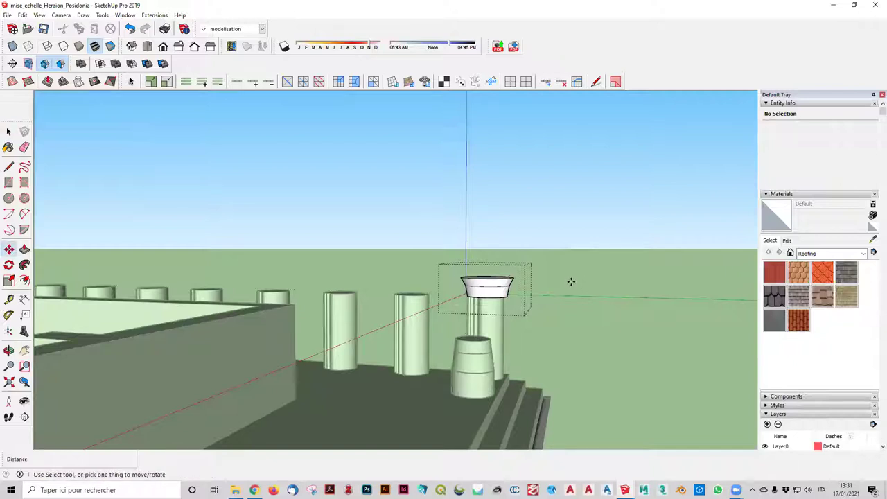
pyautogui.click(487, 286)
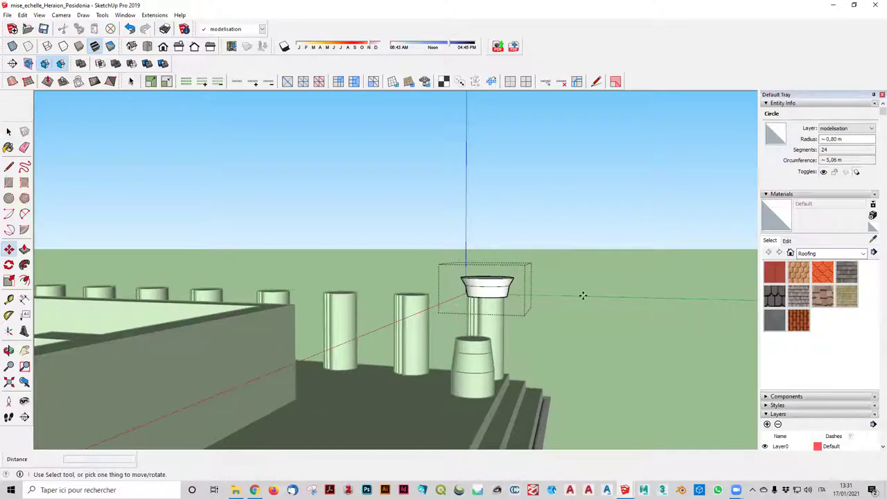
pyautogui.click(498, 294)
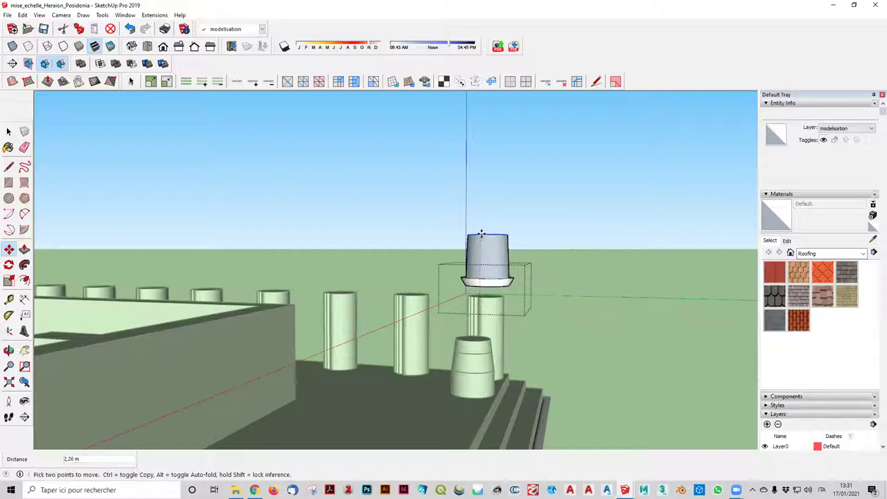
pyautogui.click(485, 291)
pyautogui.click(8, 132)
pyautogui.click(9, 132)
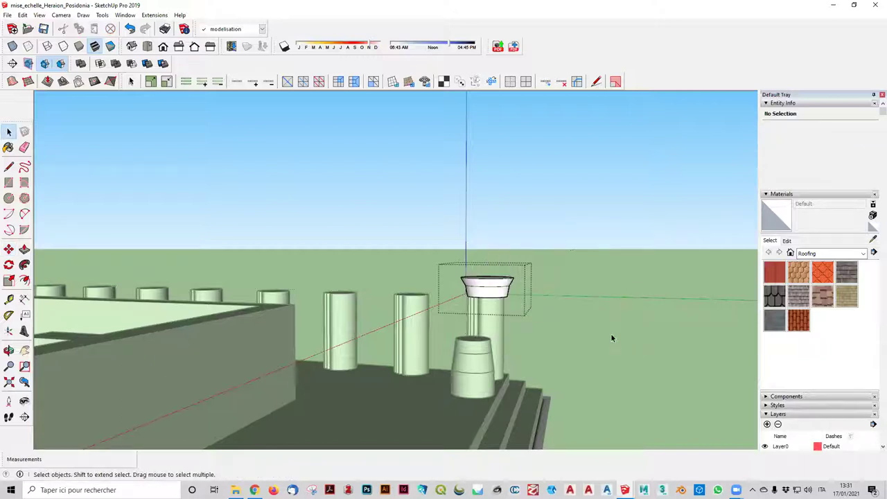
# - Move the whole capital mesh to the right of the corner column
pyautogui.tripleClick(499, 287)
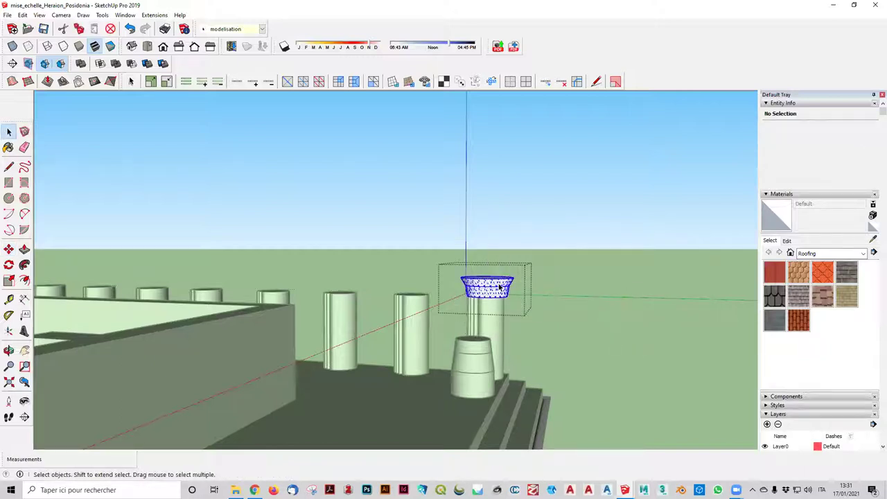
pyautogui.click(8, 250)
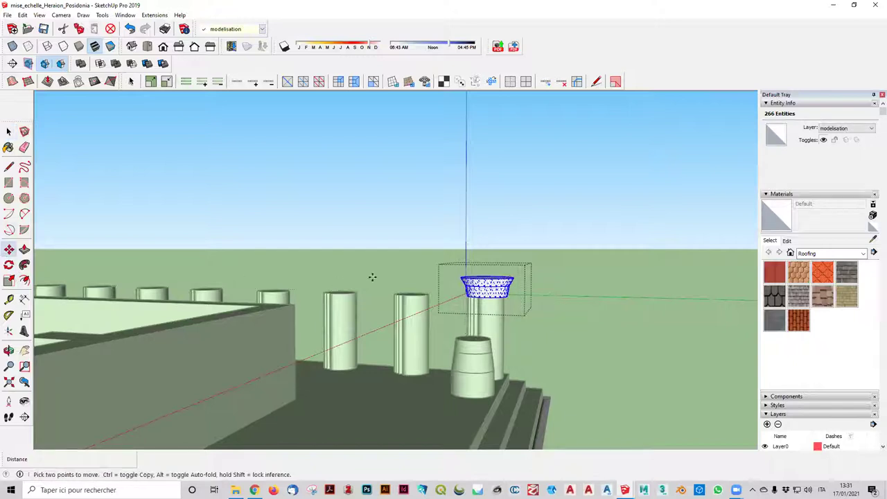
pyautogui.click(488, 289)
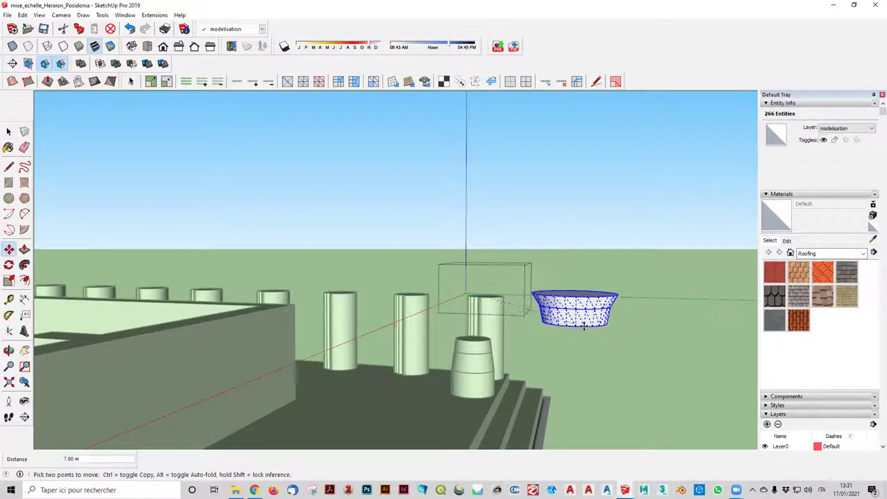
pyautogui.moveTo(574, 322)
pyautogui.mouseDown(button='middle')
pyautogui.moveTo(697, 370)
pyautogui.moveTo(700, 353)
pyautogui.mouseUp(button='middle')
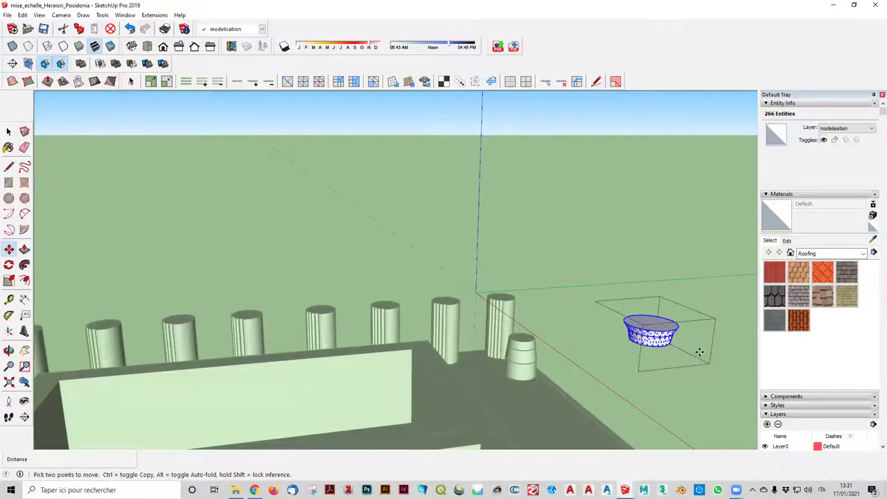
pyautogui.scroll(-2, 695, 357)
pyautogui.scroll(-2, 695, 357)
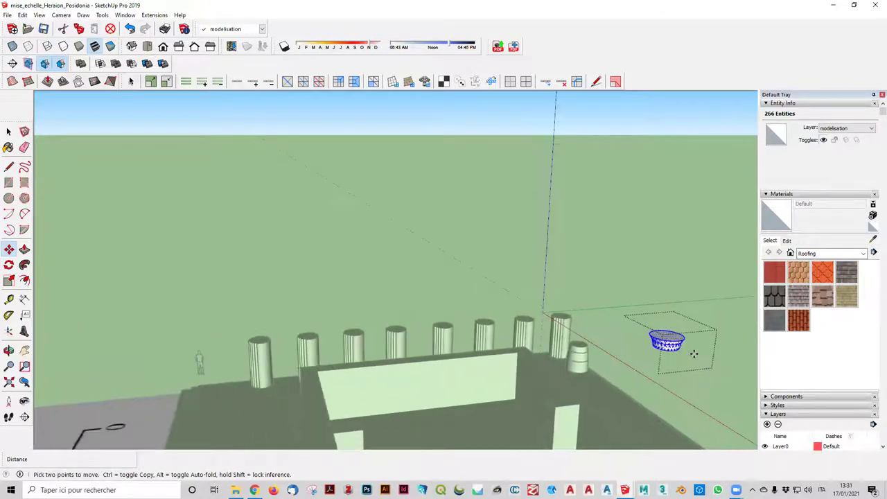
pyautogui.click(8, 131)
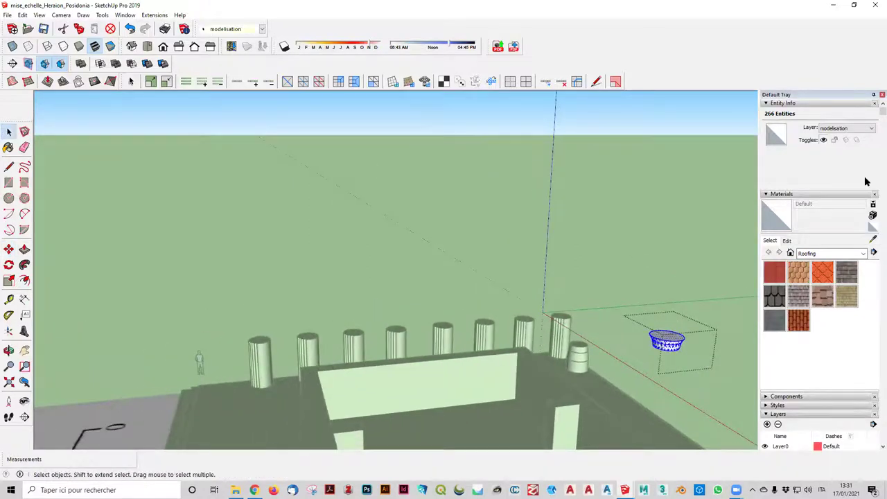
pyautogui.click(623, 242)
# - Select the capital group, then abandon an attempted move and clear the selection
pyautogui.click(681, 345)
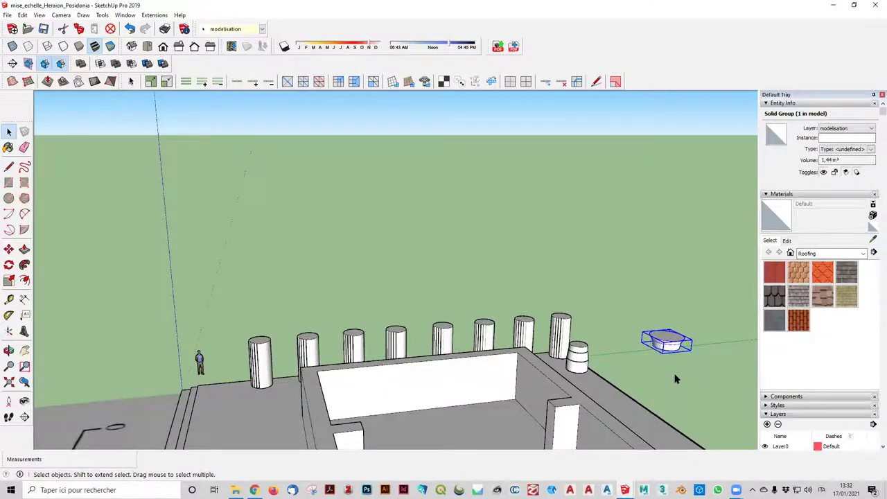
pyautogui.scroll(2, 675, 378)
pyautogui.scroll(2, 682, 364)
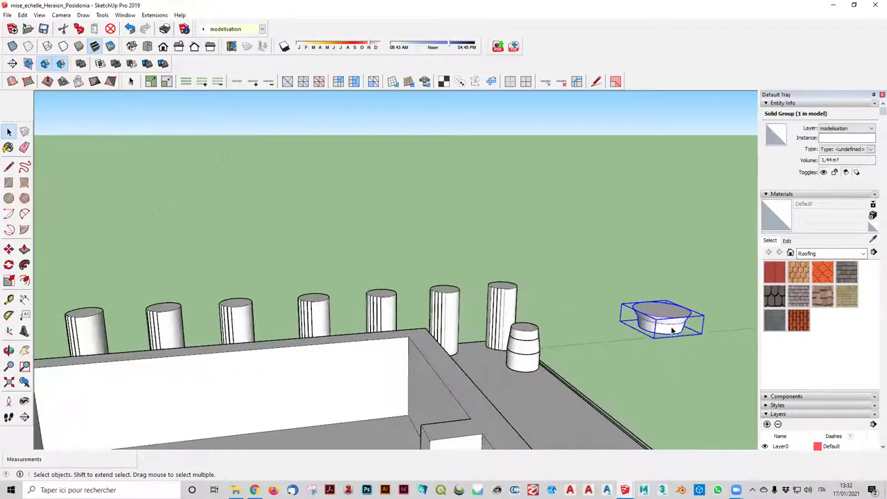
pyautogui.doubleClick(665, 332)
pyautogui.click(580, 226)
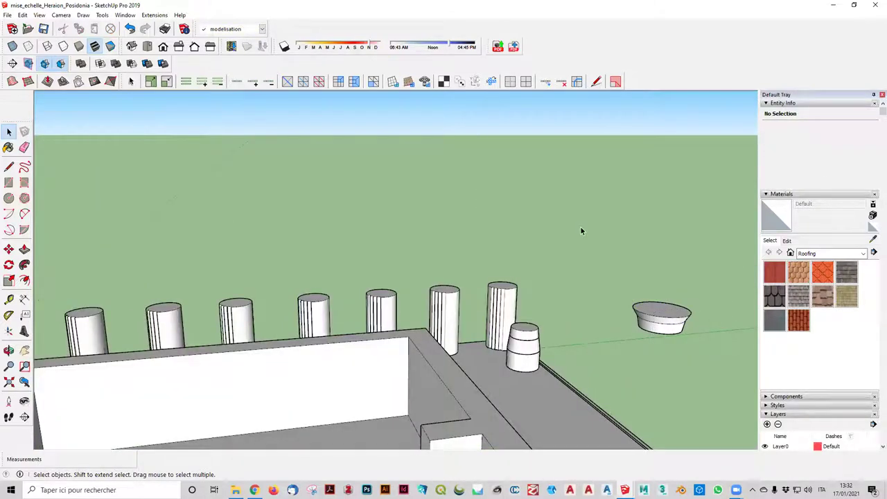
pyautogui.click(665, 318)
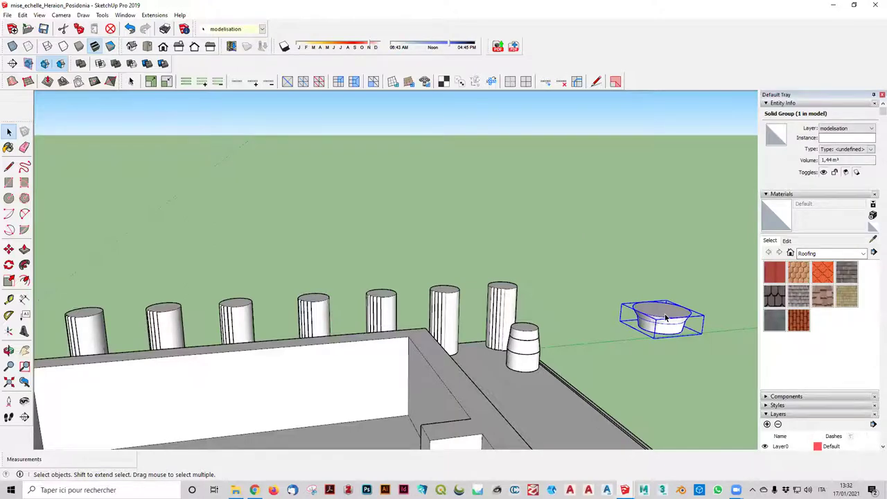
pyautogui.click(9, 248)
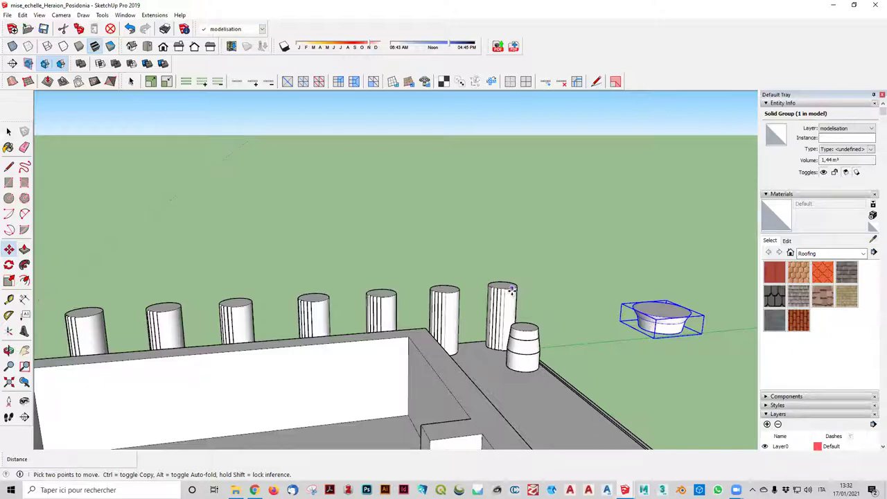
pyautogui.hotkey('ctrl', 't')
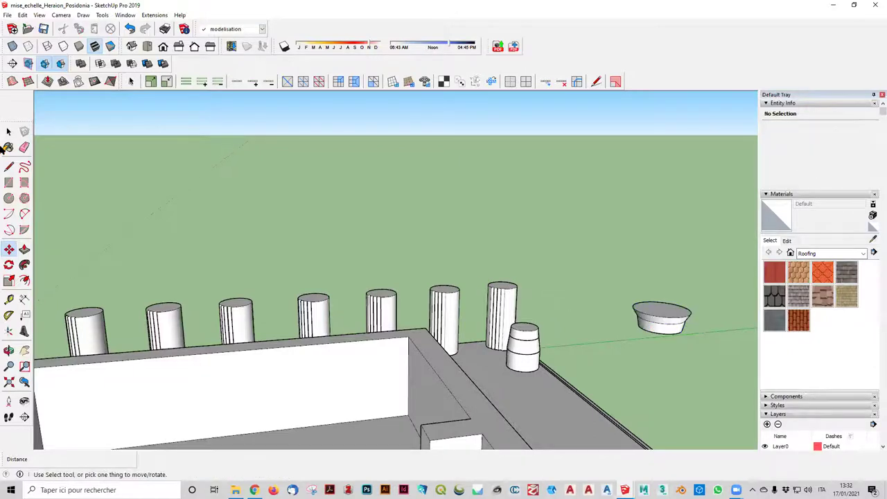
pyautogui.click(9, 131)
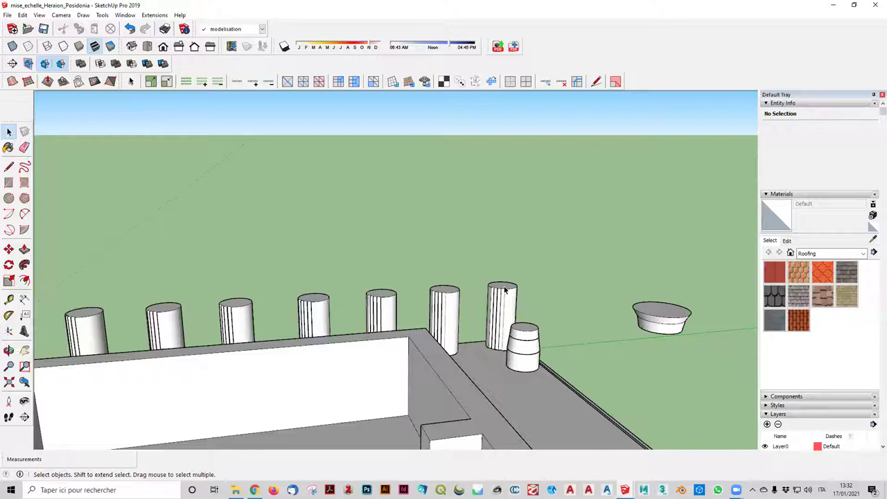
# - Inspect the corner column's group, then clear the selection
pyautogui.doubleClick(505, 291)
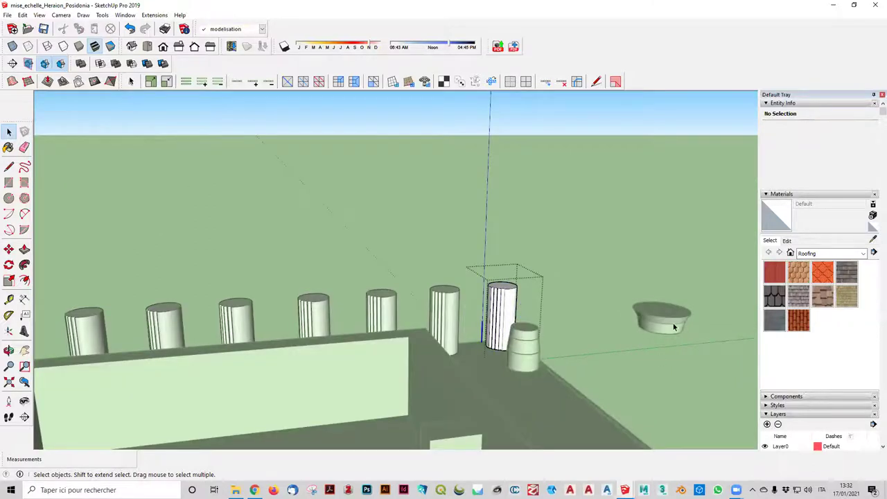
pyautogui.press('Escape')
pyautogui.click(504, 310)
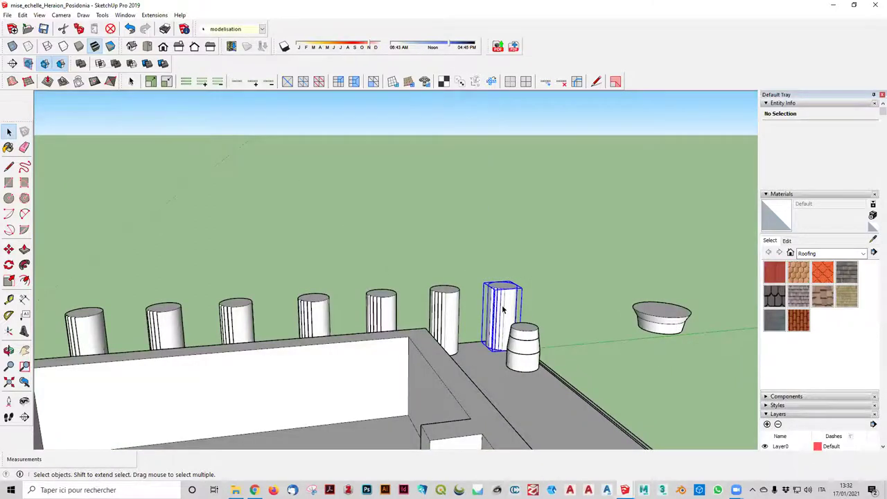
pyautogui.click(575, 259)
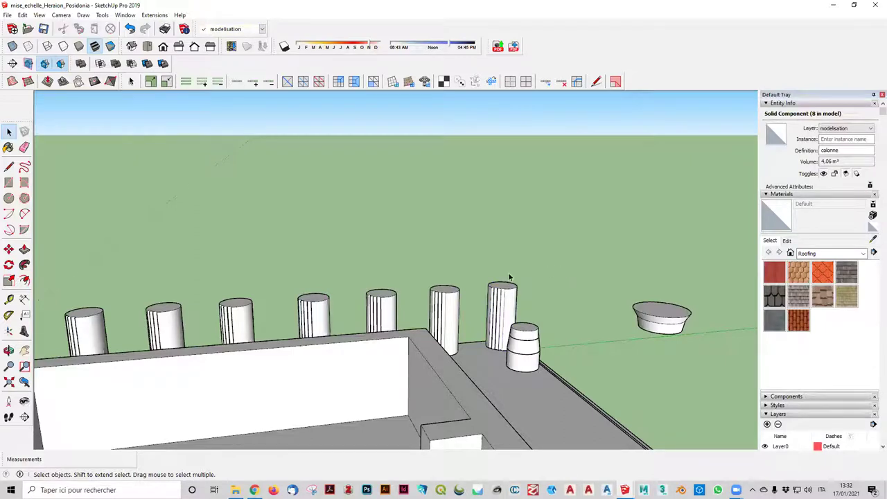
# - View the colonnade from higher and select the capital group
pyautogui.moveTo(509, 273)
pyautogui.mouseDown(button='middle')
pyautogui.moveTo(709, 319)
pyautogui.moveTo(540, 151)
pyautogui.moveTo(625, 333)
pyautogui.mouseUp(button='middle')
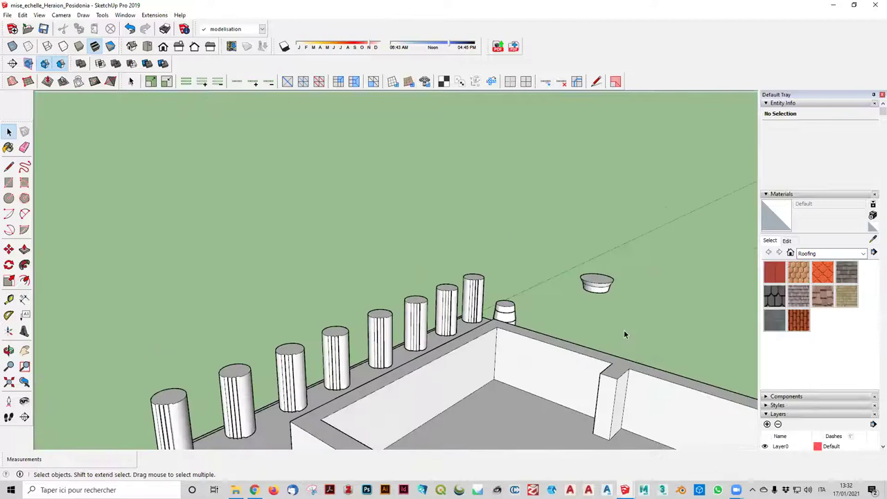
pyautogui.click(600, 294)
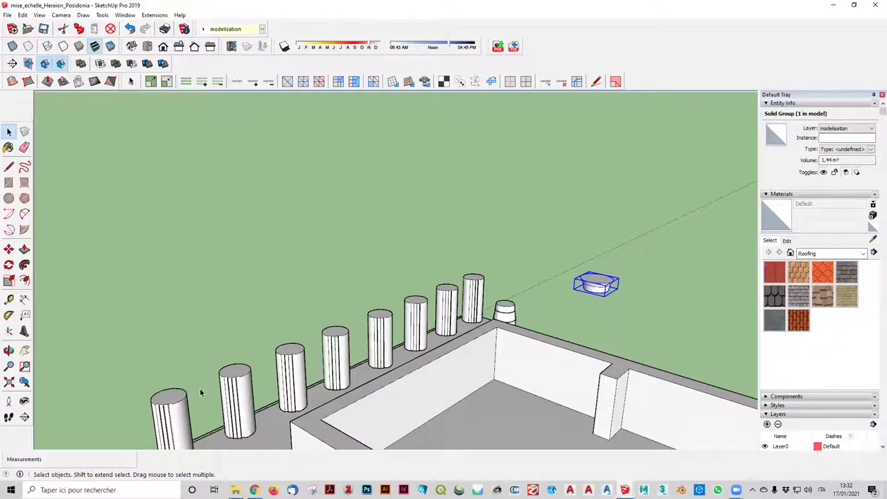
pyautogui.scroll(-1, 280, 294)
pyautogui.scroll(-1, 280, 294)
pyautogui.scroll(-1, 280, 294)
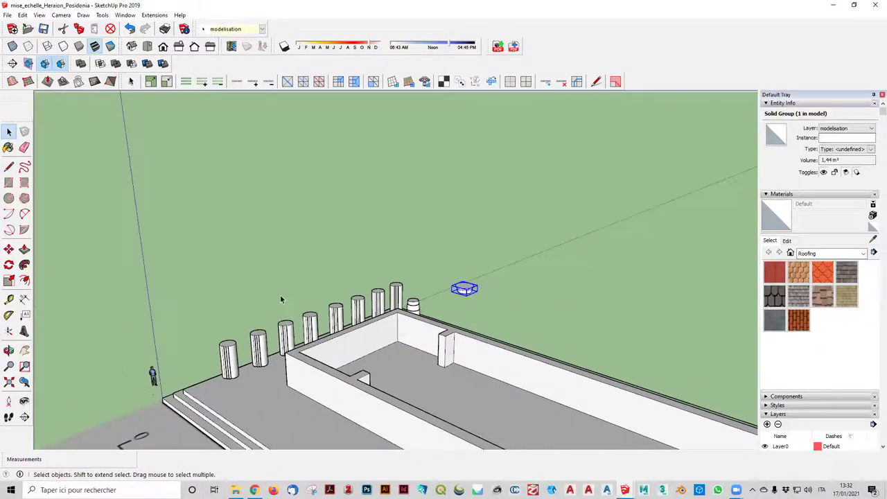
pyautogui.moveTo(280, 294)
pyautogui.mouseDown(button='middle')
pyautogui.moveTo(406, 317)
pyautogui.moveTo(325, 261)
pyautogui.mouseUp(button='middle')
pyautogui.scroll(2, 325, 262)
pyautogui.scroll(1, 325, 262)
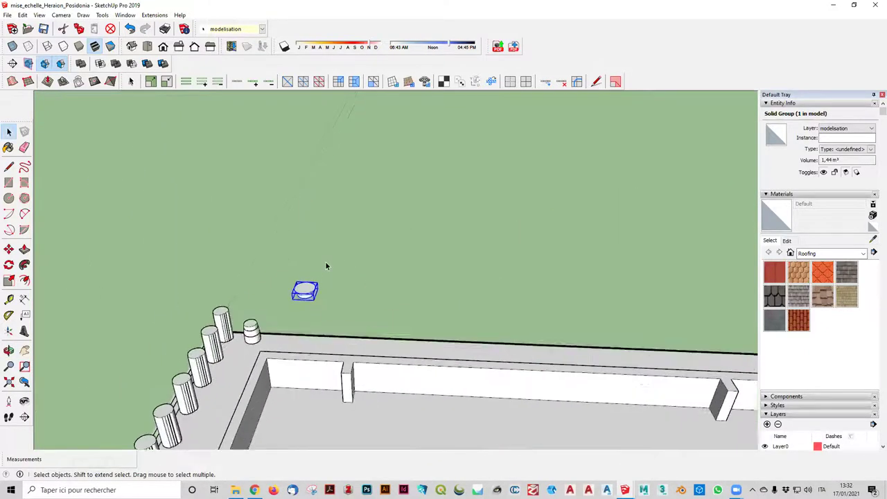
pyautogui.scroll(-1, 325, 262)
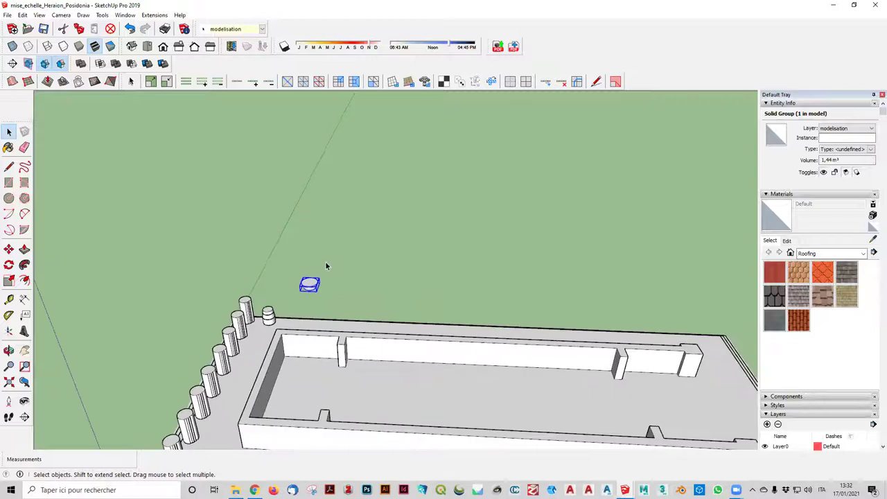
pyautogui.click(9, 249)
pyautogui.press('q')
pyautogui.click(309, 284)
pyautogui.click(58, 322)
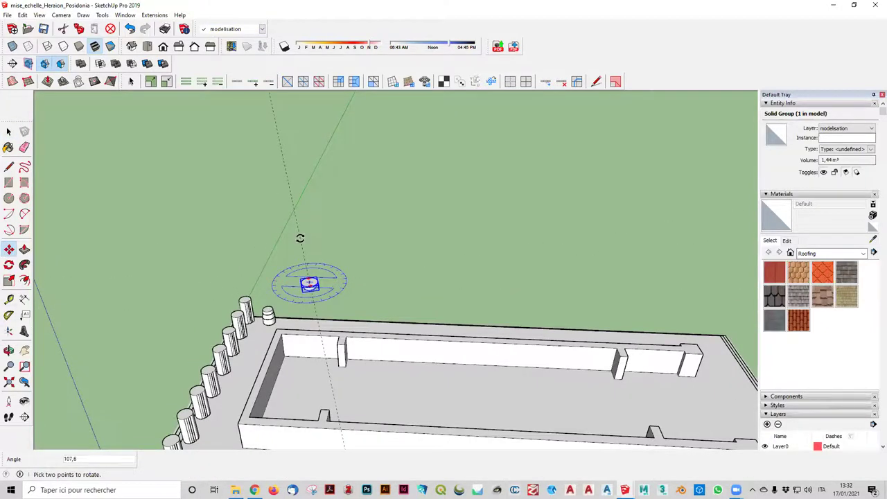
pyautogui.press('m')
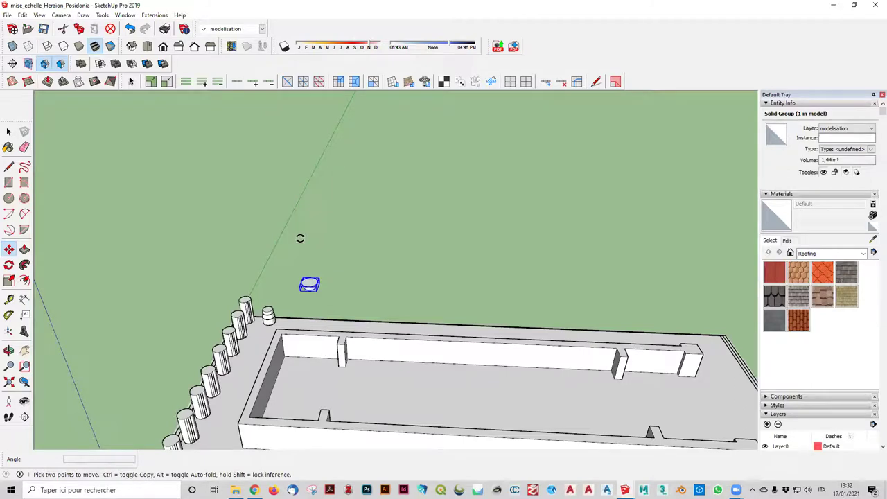
pyautogui.moveTo(300, 238); pyautogui.dragTo(323, 256, button='middle')
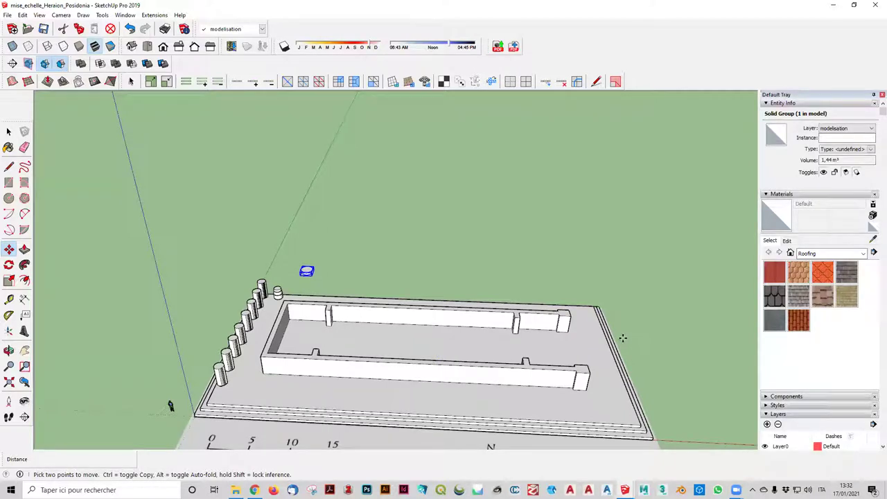
pyautogui.scroll(2, 298, 249)
pyautogui.scroll(2, 291, 247)
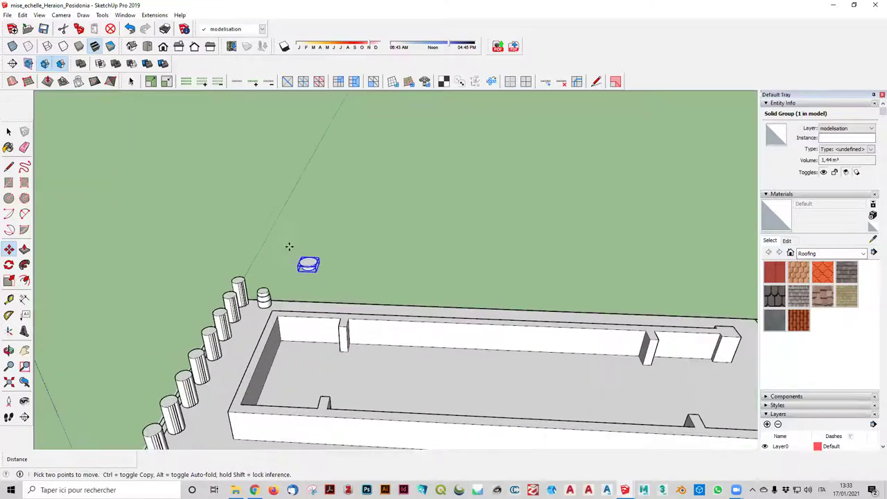
pyautogui.scroll(2, 308, 239)
pyautogui.scroll(2, 309, 239)
pyautogui.scroll(2, 308, 239)
pyautogui.moveTo(308, 240)
pyautogui.mouseDown(button='middle')
pyautogui.moveTo(459, 311)
pyautogui.moveTo(416, 235)
pyautogui.mouseUp(button='middle')
pyautogui.moveTo(243, 284); pyautogui.dragTo(361, 442, button='middle')
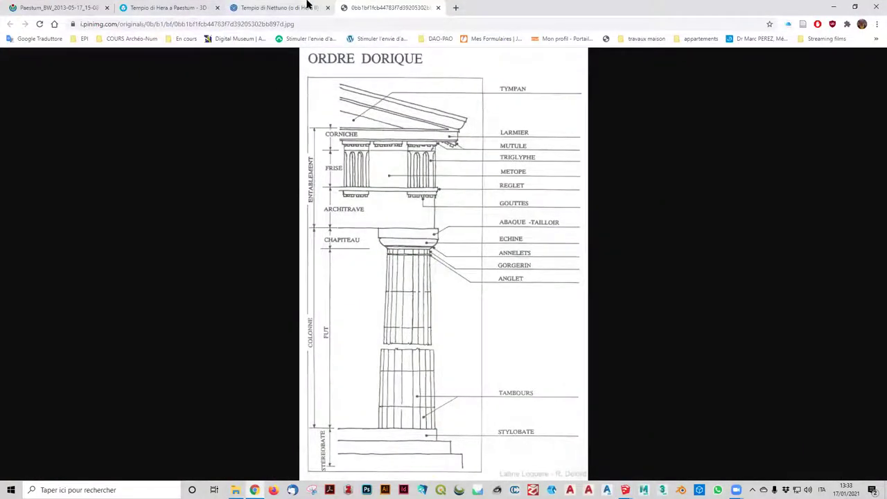
# - Open the Tempio di Hera a Paestum model and study its columns, entablature and cella
pyautogui.click(277, 7)
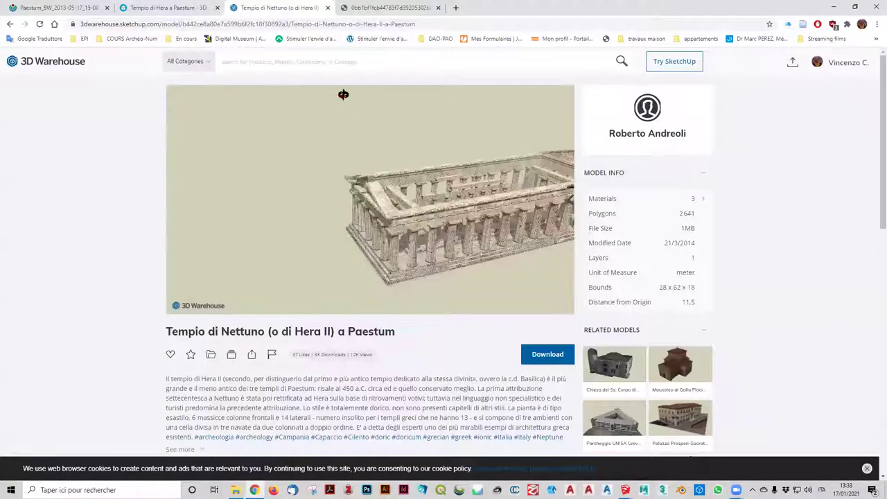
pyautogui.click(158, 7)
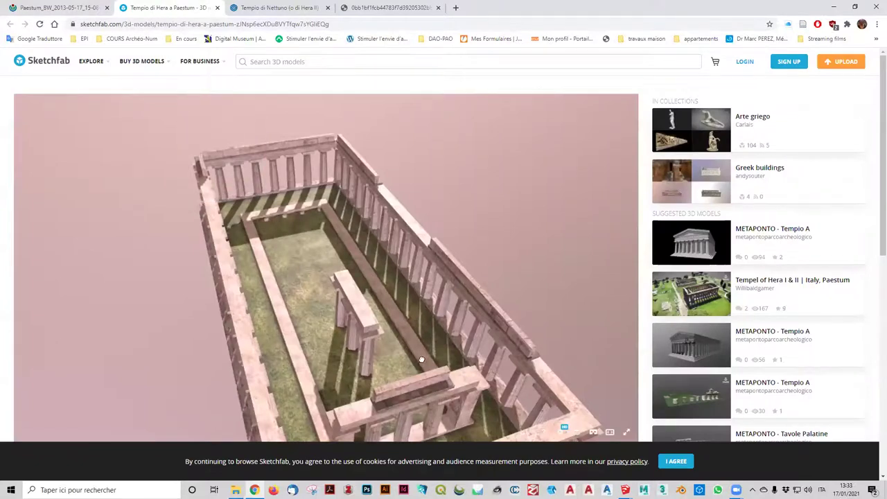
pyautogui.moveTo(422, 360); pyautogui.dragTo(374, 287)
pyautogui.scroll(5, 255, 244)
pyautogui.moveTo(255, 243)
pyautogui.mouseDown()
pyautogui.moveTo(257, 198)
pyautogui.moveTo(279, 228)
pyautogui.moveTo(280, 211)
pyautogui.mouseUp()
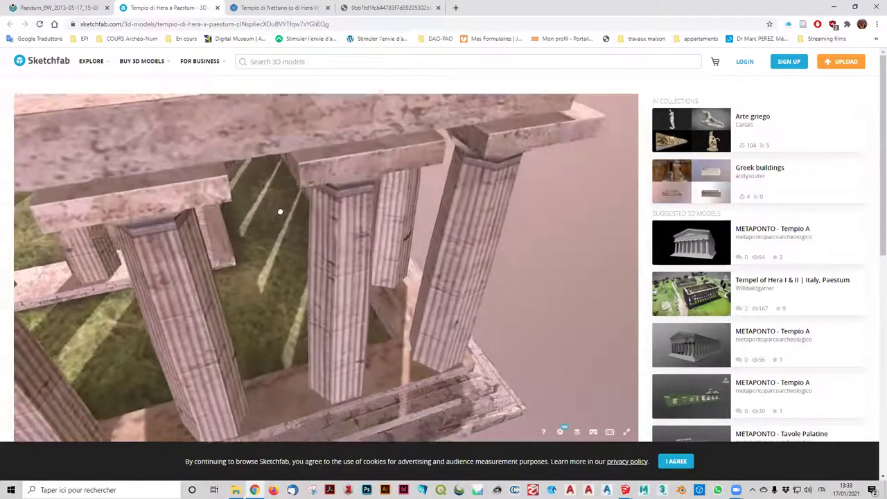
pyautogui.scroll(-3, 279, 211)
pyautogui.scroll(-3, 284, 230)
pyautogui.scroll(-3, 277, 222)
pyautogui.scroll(-2, 271, 214)
pyautogui.moveTo(259, 150)
pyautogui.mouseDown()
pyautogui.moveTo(257, 123)
pyautogui.moveTo(275, 223)
pyautogui.mouseUp()
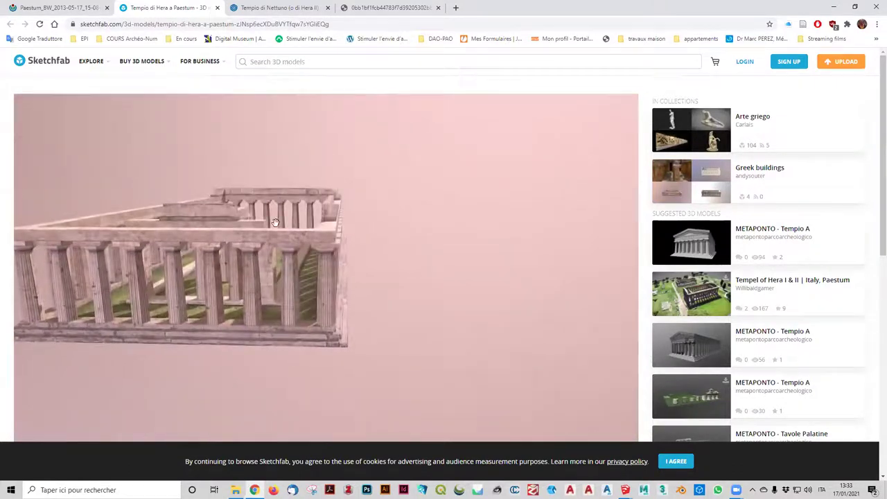
pyautogui.scroll(3, 270, 227)
pyautogui.scroll(3, 265, 228)
pyautogui.scroll(3, 265, 228)
pyautogui.scroll(2, 119, 210)
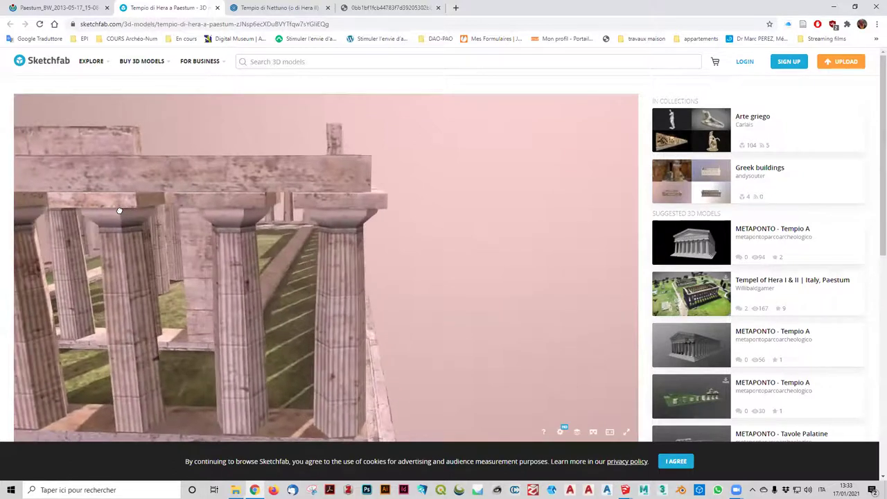
pyautogui.scroll(2, 205, 188)
pyautogui.scroll(3, 205, 188)
pyautogui.scroll(3, 205, 186)
pyautogui.scroll(2, 207, 178)
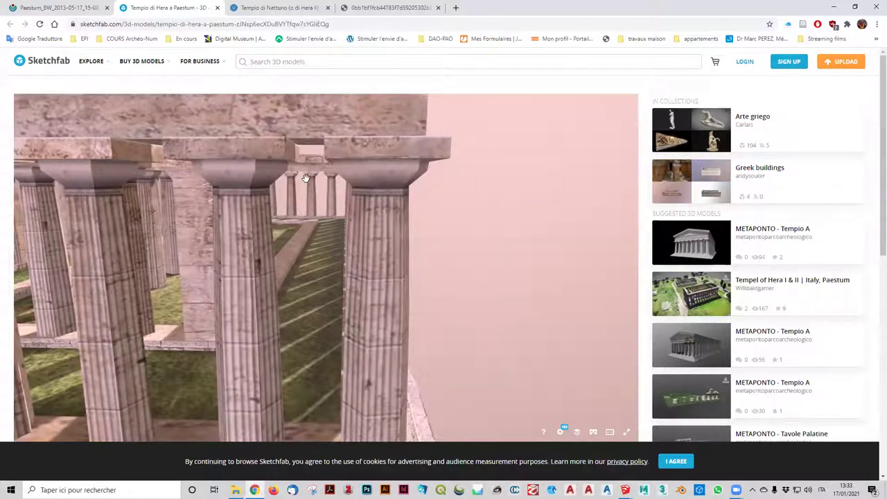
pyautogui.scroll(-5, 303, 179)
# - Orbit the reference temple to view it from above, underneath and the side
pyautogui.moveTo(304, 179); pyautogui.dragTo(279, 191)
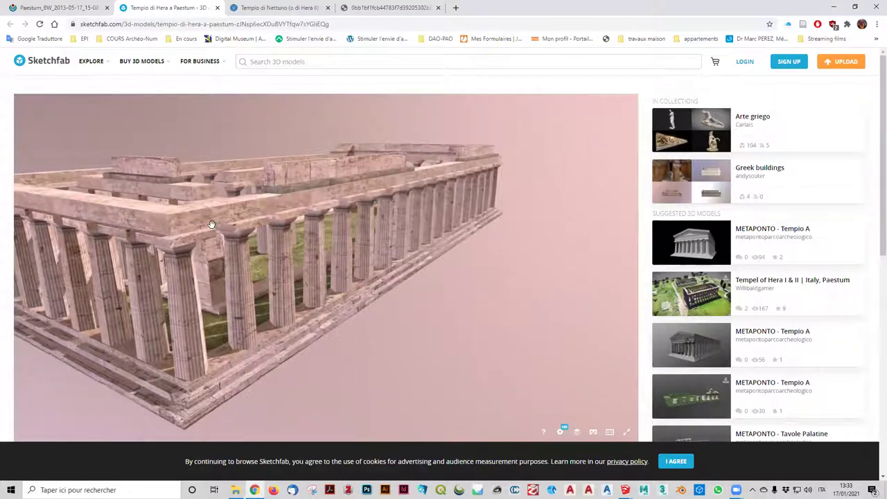
pyautogui.moveTo(307, 213)
pyautogui.mouseDown()
pyautogui.moveTo(167, 273)
pyautogui.moveTo(189, 379)
pyautogui.moveTo(218, 318)
pyautogui.mouseUp()
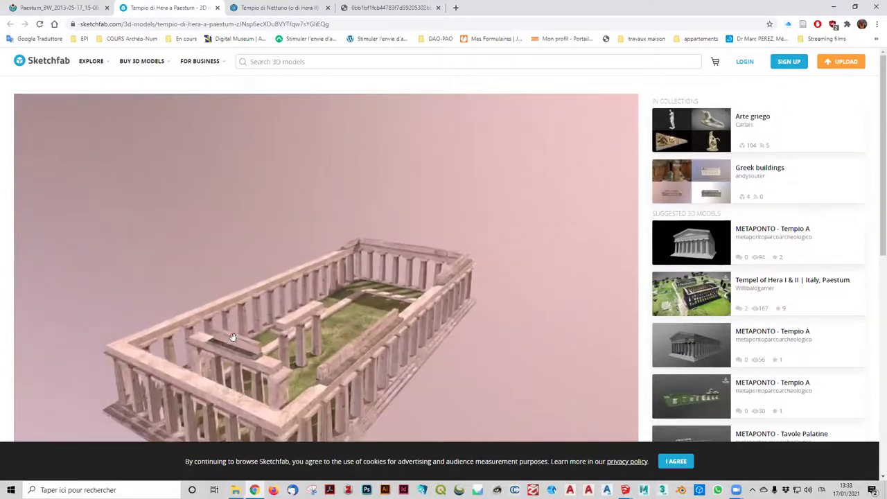
pyautogui.moveTo(283, 391); pyautogui.dragTo(315, 308)
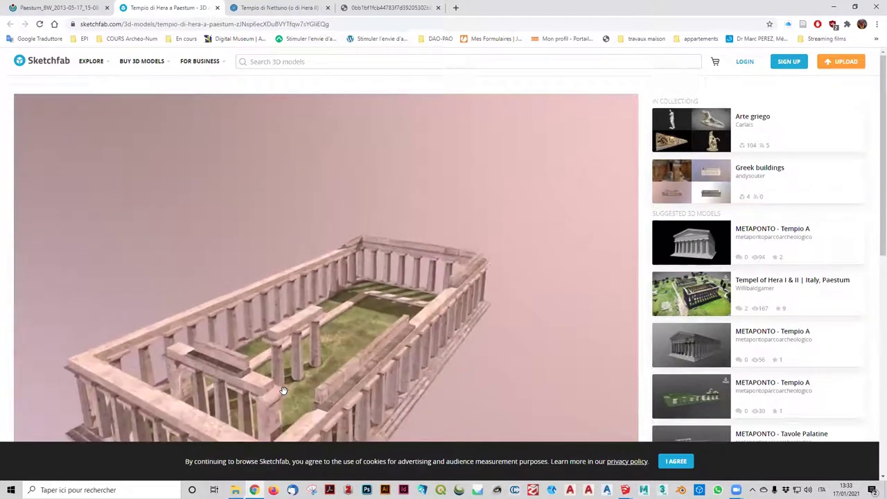
pyautogui.scroll(-3, 530, 341)
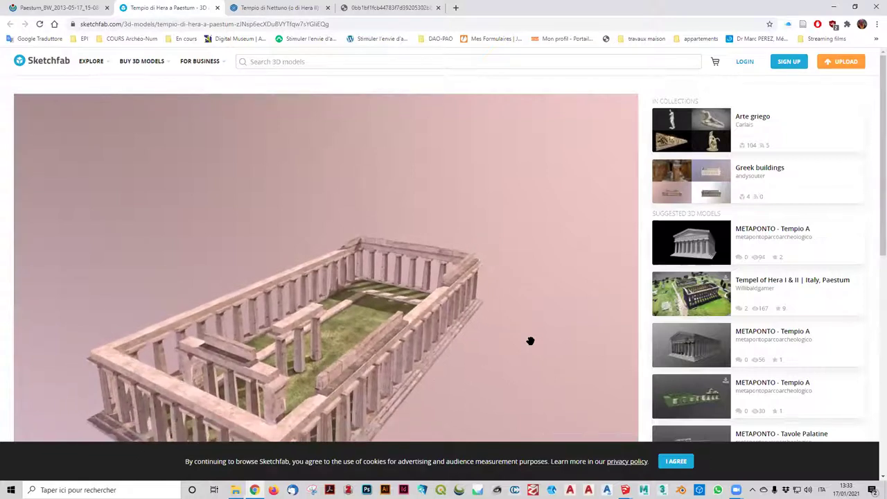
pyautogui.moveTo(451, 358); pyautogui.dragTo(439, 313)
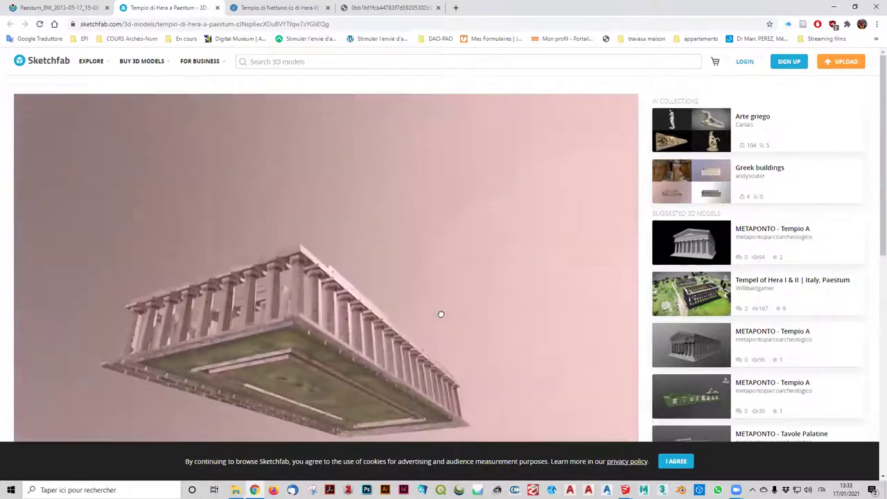
pyautogui.scroll(3, 250, 296)
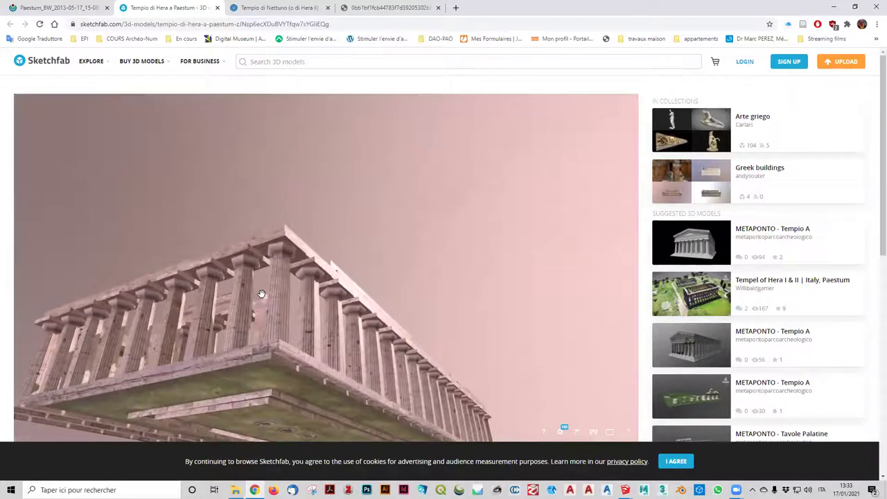
pyautogui.scroll(-3, 261, 293)
pyautogui.moveTo(263, 295)
pyautogui.mouseDown()
pyautogui.moveTo(281, 310)
pyautogui.moveTo(384, 329)
pyautogui.mouseUp()
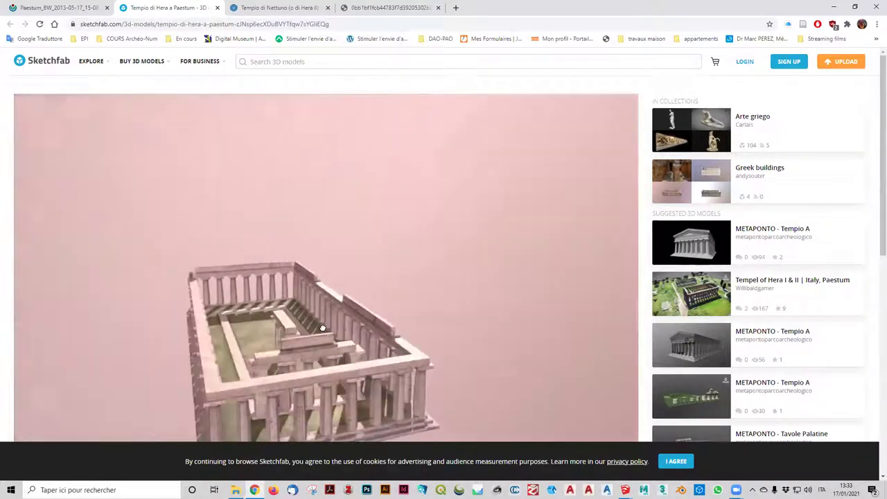
pyautogui.scroll(2, 384, 329)
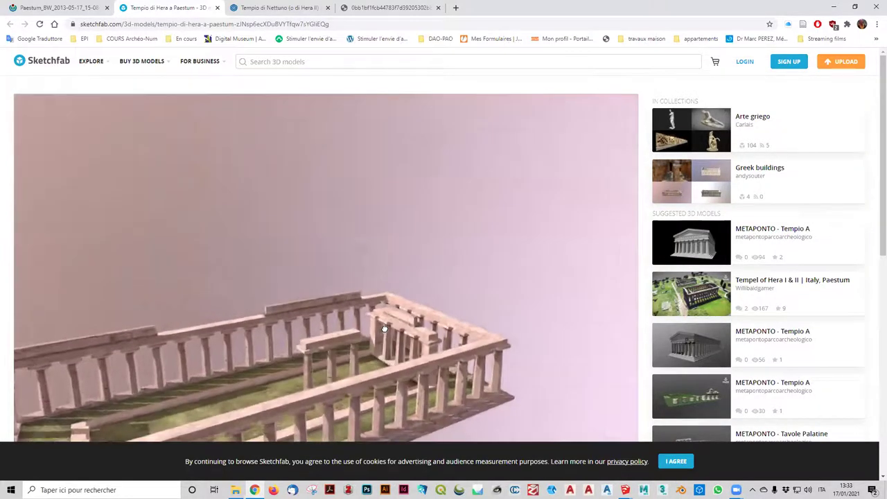
pyautogui.moveTo(385, 330); pyautogui.dragTo(323, 337)
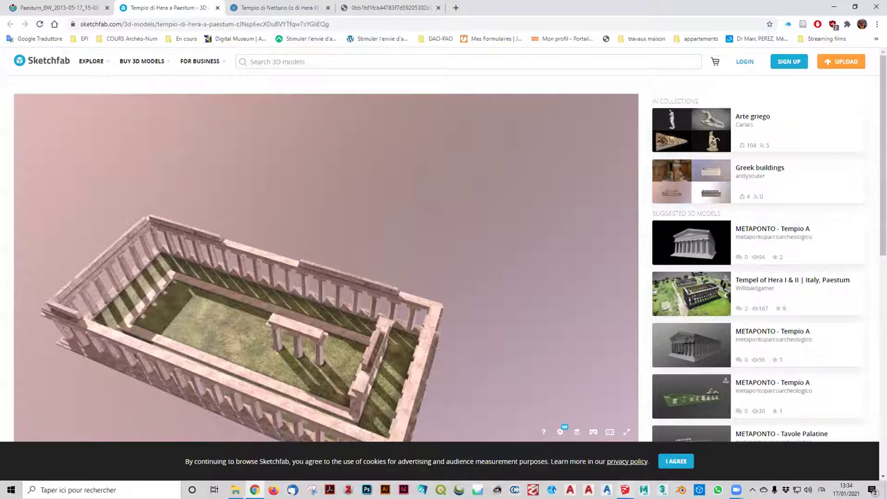
pyautogui.hotkey('alt', 'Tab')
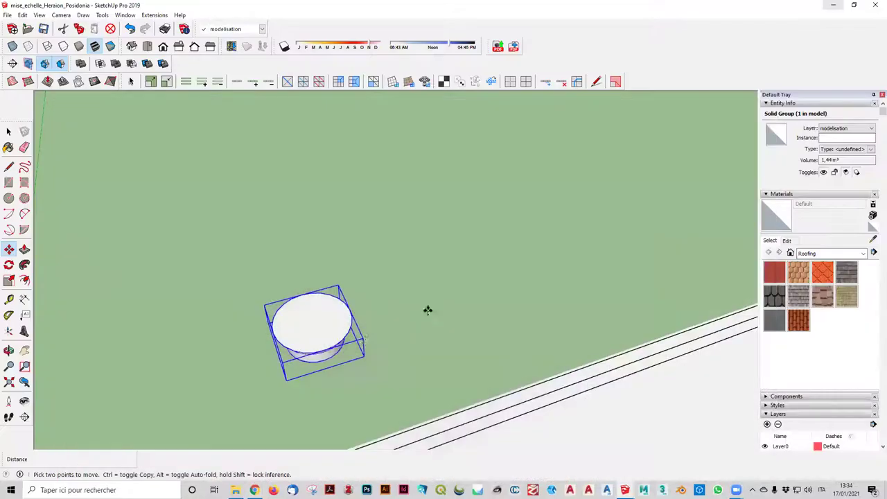
pyautogui.scroll(-5, 381, 317)
pyautogui.scroll(-3, 399, 284)
pyautogui.scroll(-2, 398, 299)
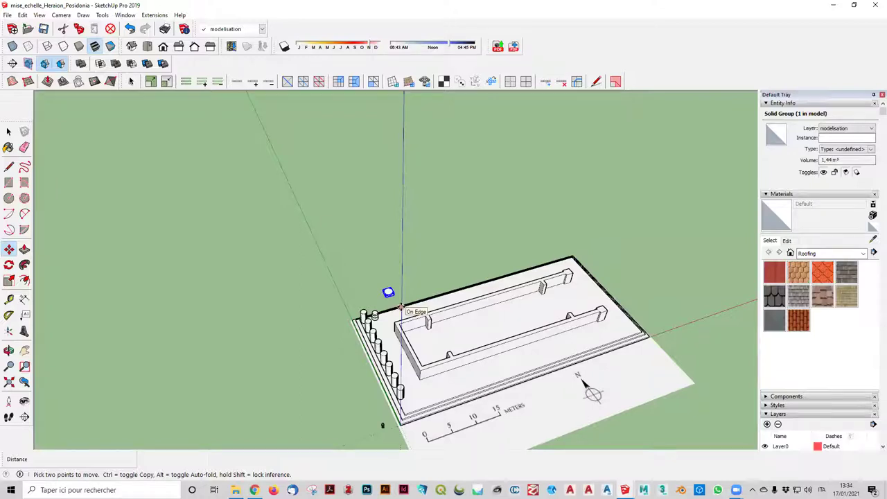
pyautogui.scroll(3, 398, 295)
pyautogui.scroll(3, 415, 277)
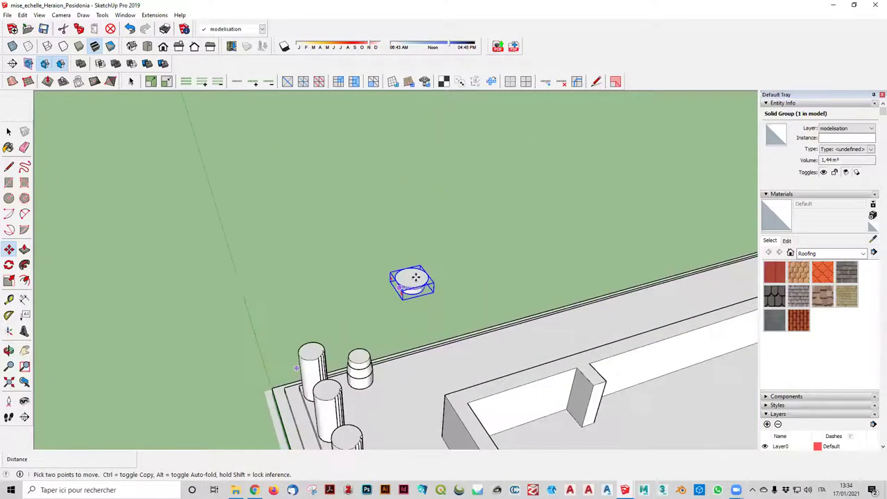
pyautogui.scroll(2, 415, 277)
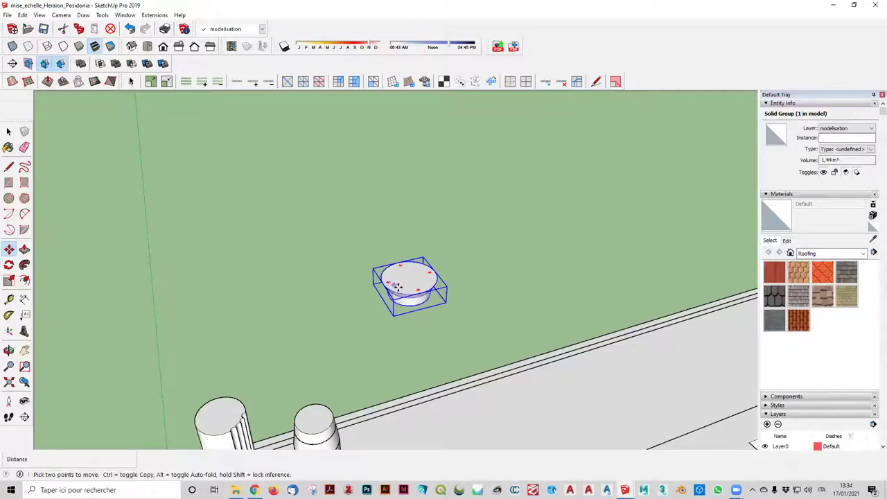
pyautogui.moveTo(421, 351)
pyautogui.mouseDown(button='middle')
pyautogui.moveTo(402, 303)
pyautogui.moveTo(413, 319)
pyautogui.mouseUp(button='middle')
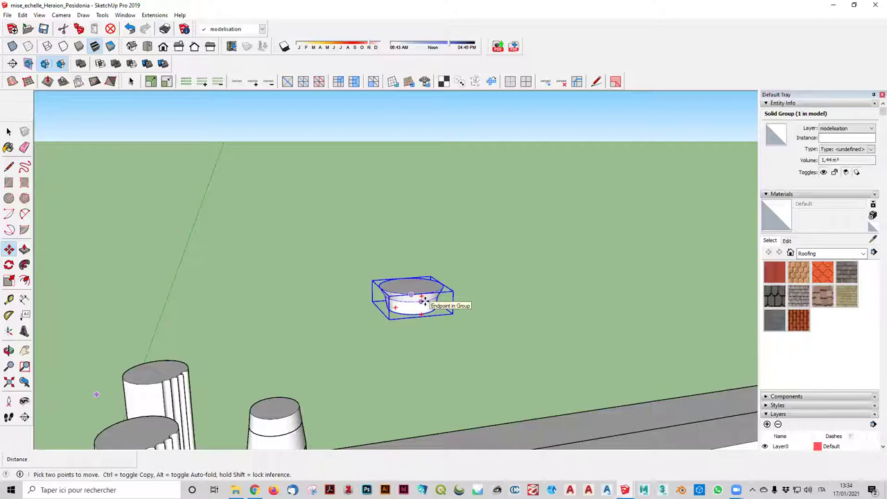
pyautogui.moveTo(625, 489)
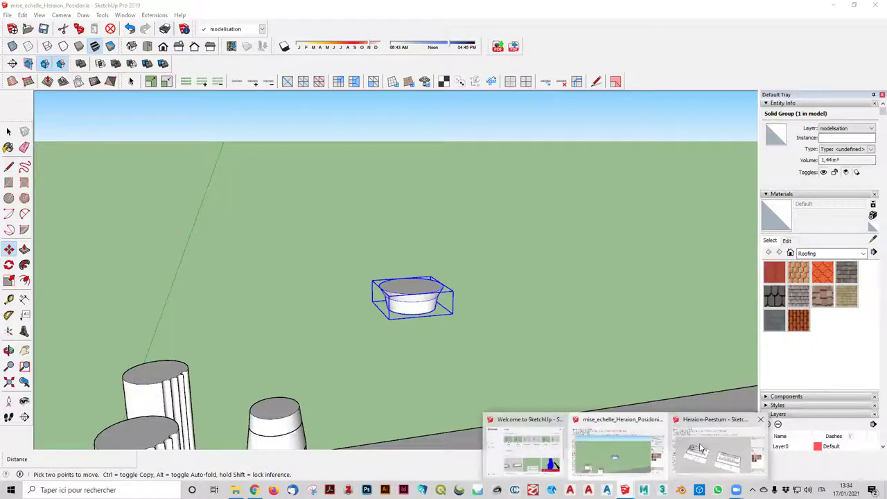
# - Switch to the Heraion-Paestum model and select the capital beside the scale bar
pyautogui.click(695, 456)
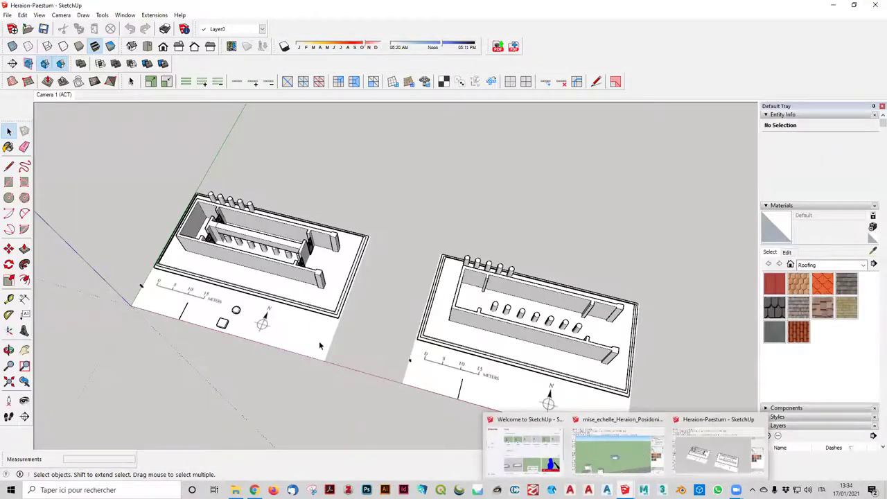
pyautogui.scroll(2, 221, 347)
pyautogui.scroll(3, 158, 234)
pyautogui.scroll(2, 158, 235)
pyautogui.moveTo(158, 234); pyautogui.dragTo(69, 253, button='middle')
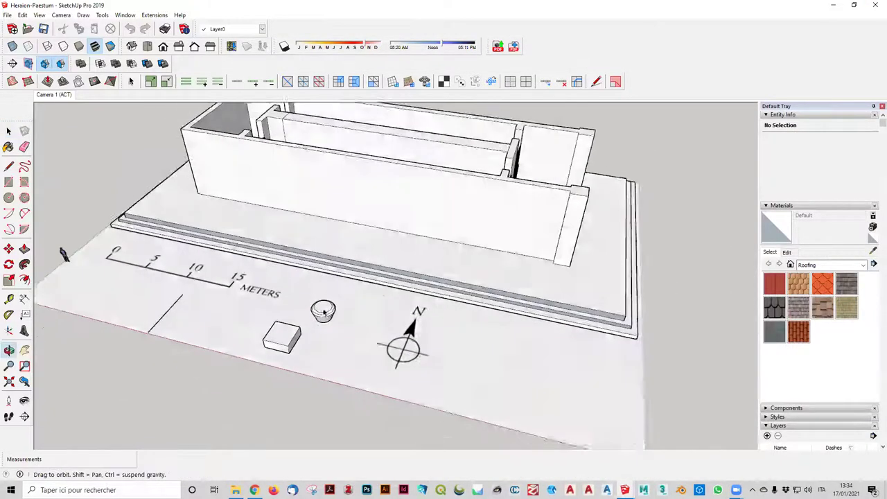
pyautogui.scroll(3, 323, 291)
pyautogui.moveTo(323, 291); pyautogui.dragTo(339, 228, button='middle')
pyautogui.click(344, 210)
pyautogui.scroll(2, 344, 210)
pyautogui.scroll(2, 342, 177)
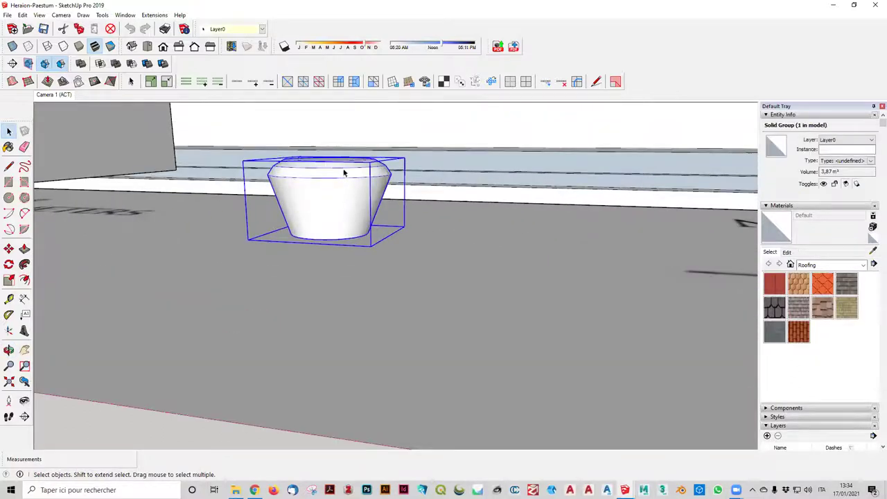
# - Inspect the capital's top, deselect it, and orbit around the temple
pyautogui.moveTo(342, 171)
pyautogui.mouseDown(button='middle')
pyautogui.moveTo(356, 218)
pyautogui.moveTo(347, 167)
pyautogui.mouseUp(button='middle')
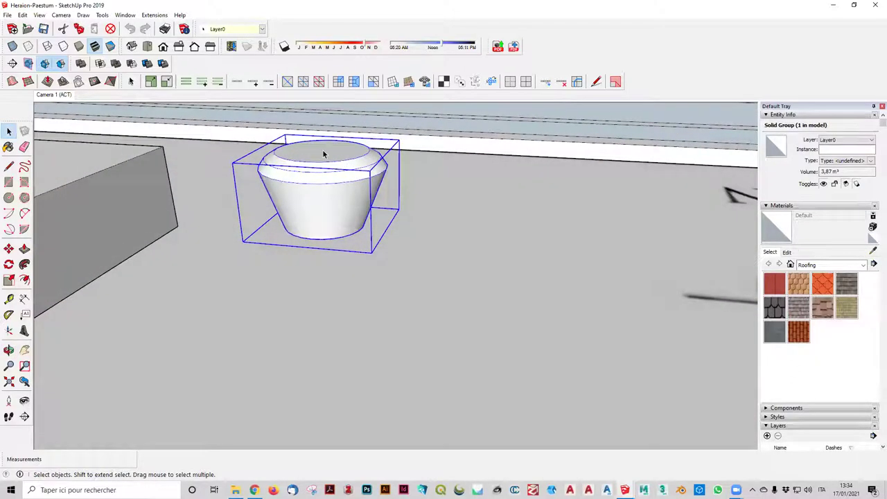
pyautogui.scroll(-1, 323, 153)
pyautogui.scroll(-1, 353, 178)
pyautogui.click(365, 204)
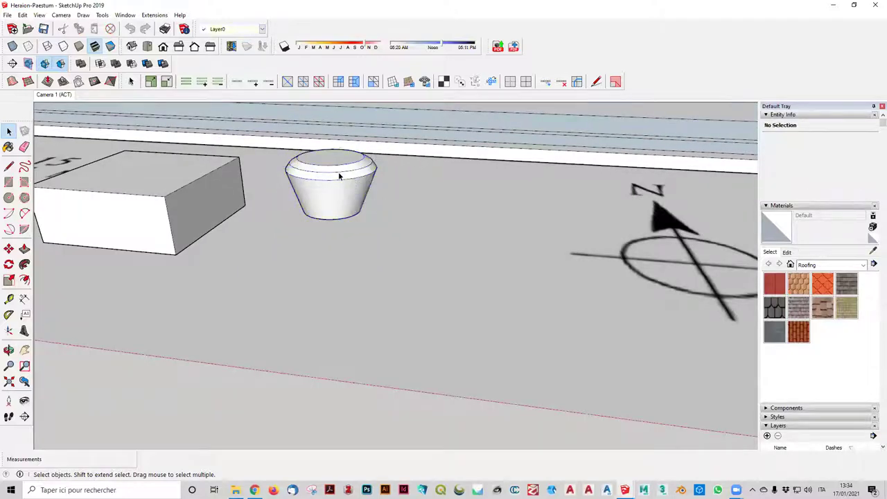
pyautogui.scroll(-2, 342, 170)
pyautogui.scroll(-3, 338, 256)
pyautogui.scroll(-2, 338, 250)
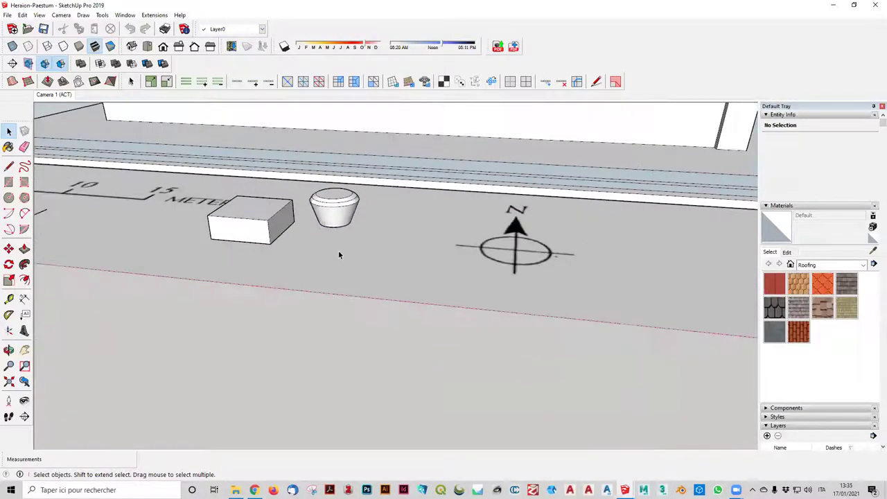
pyautogui.scroll(-2, 338, 250)
pyautogui.scroll(3, 338, 255)
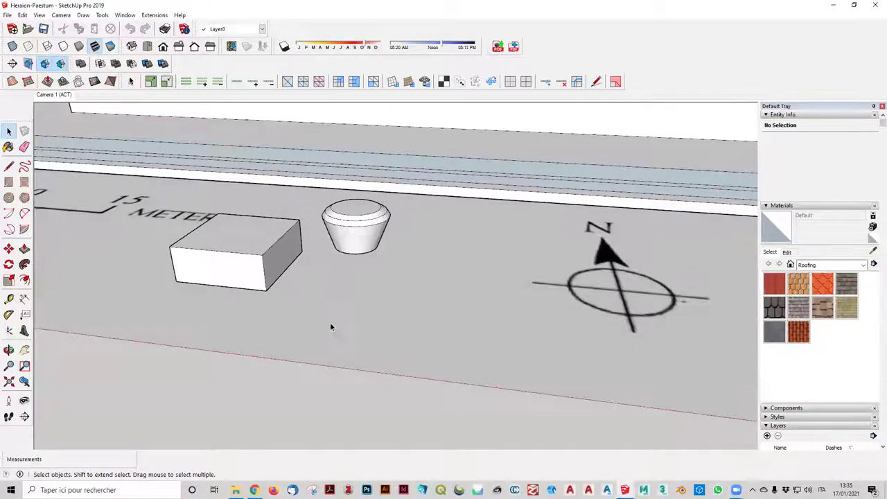
pyautogui.scroll(-3, 339, 305)
pyautogui.scroll(-3, 344, 305)
pyautogui.moveTo(344, 305)
pyautogui.mouseDown(button='middle')
pyautogui.moveTo(350, 230)
pyautogui.moveTo(277, 238)
pyautogui.moveTo(340, 208)
pyautogui.moveTo(416, 208)
pyautogui.mouseUp(button='middle')
pyautogui.scroll(5, 426, 211)
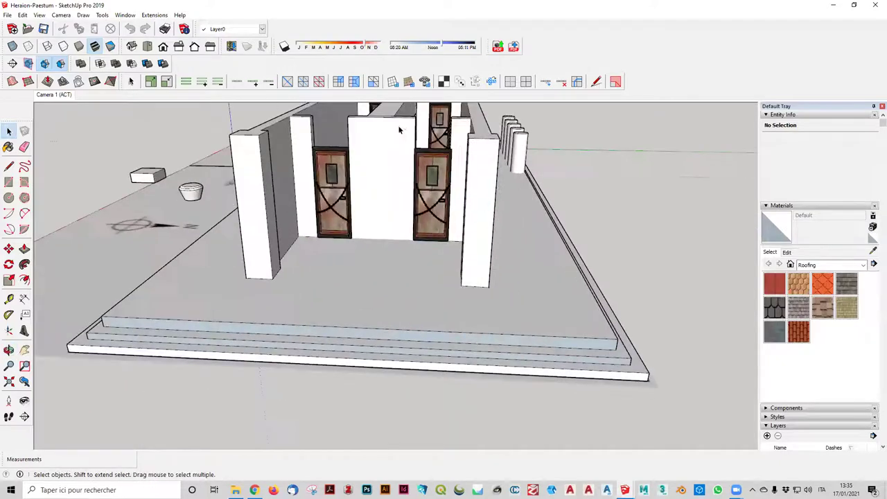
pyautogui.scroll(2, 381, 198)
pyautogui.scroll(2, 380, 198)
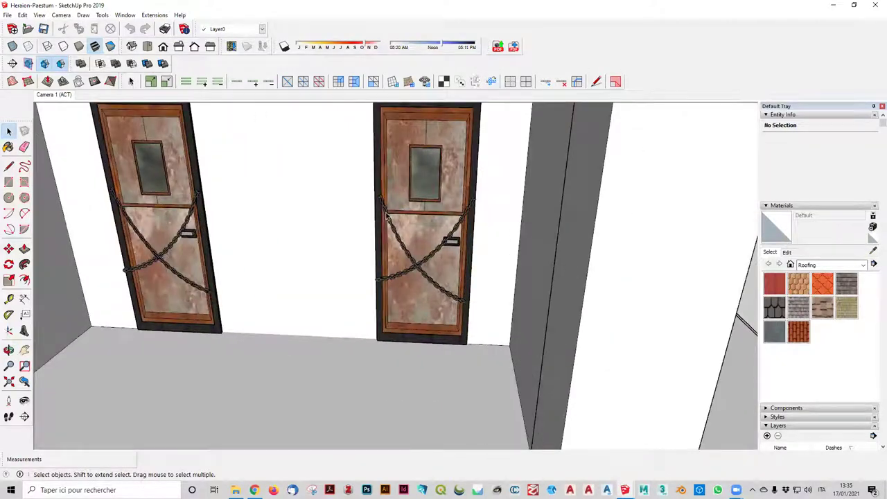
pyautogui.scroll(-2, 386, 223)
pyautogui.scroll(-3, 386, 223)
pyautogui.scroll(-2, 386, 225)
pyautogui.moveTo(386, 229)
pyautogui.mouseDown(button='middle')
pyautogui.moveTo(522, 275)
pyautogui.moveTo(462, 235)
pyautogui.mouseUp(button='middle')
pyautogui.scroll(-2, 463, 235)
pyautogui.scroll(-3, 485, 249)
pyautogui.scroll(-3, 554, 284)
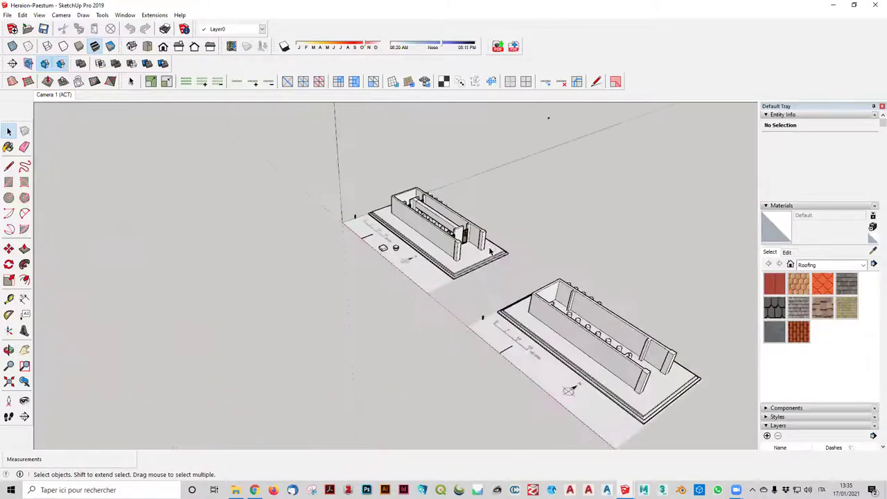
pyautogui.scroll(-2, 622, 319)
pyautogui.moveTo(621, 319)
pyautogui.mouseDown(button='middle')
pyautogui.moveTo(387, 287)
pyautogui.moveTo(638, 342)
pyautogui.moveTo(571, 359)
pyautogui.mouseUp(button='middle')
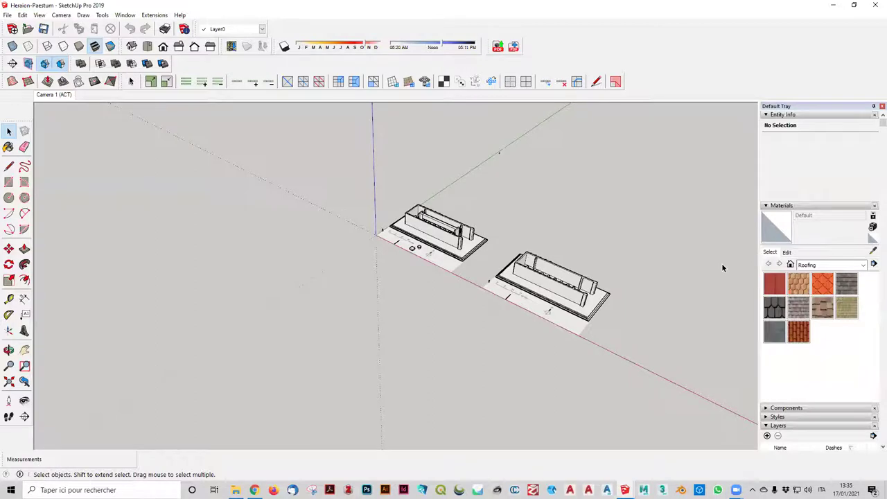
pyautogui.moveTo(706, 255); pyautogui.dragTo(707, 243, button='middle')
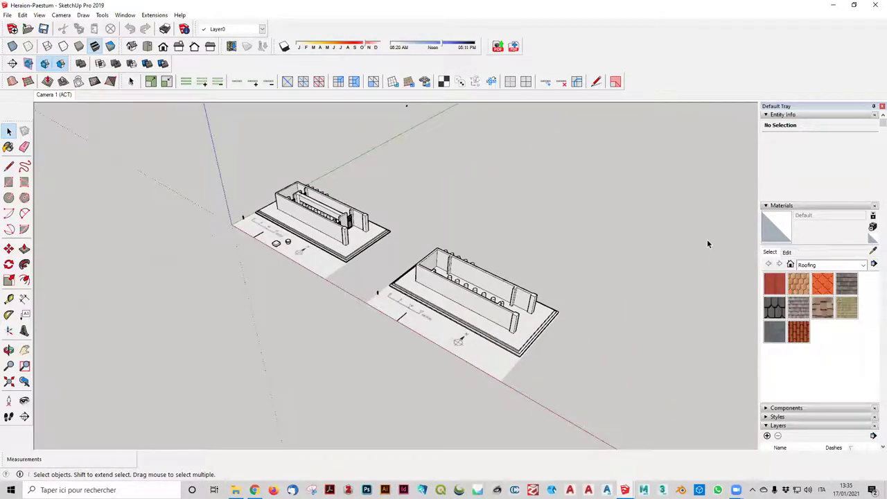